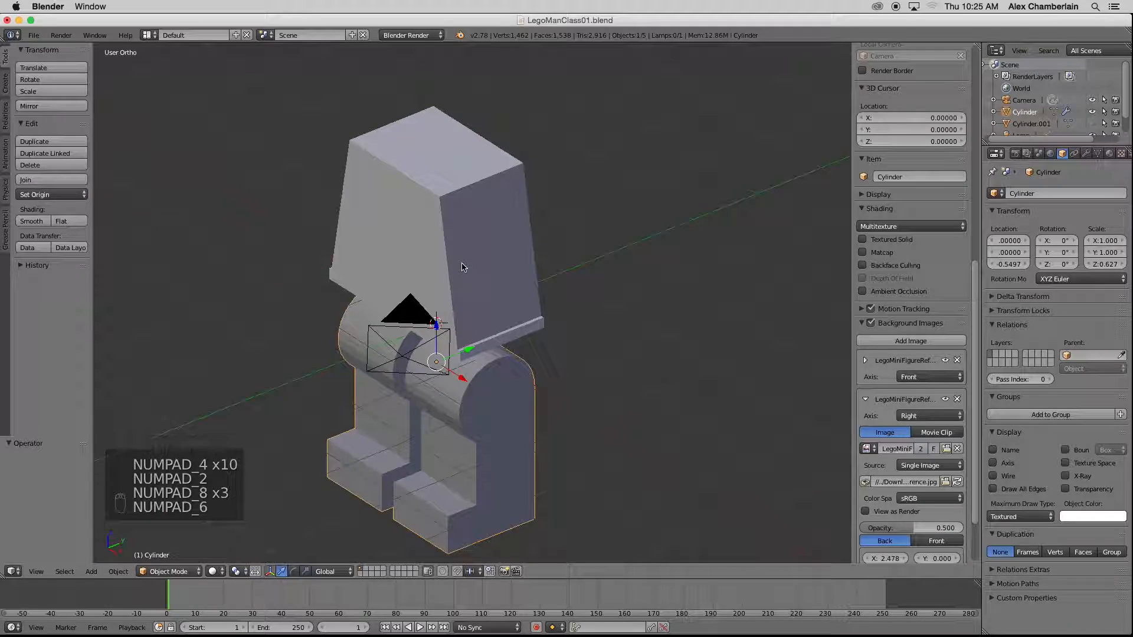
- Examine the hands and arms of the minifigure reference drawing in the front orthographic view
{"action": "key", "text": "KP_1"}
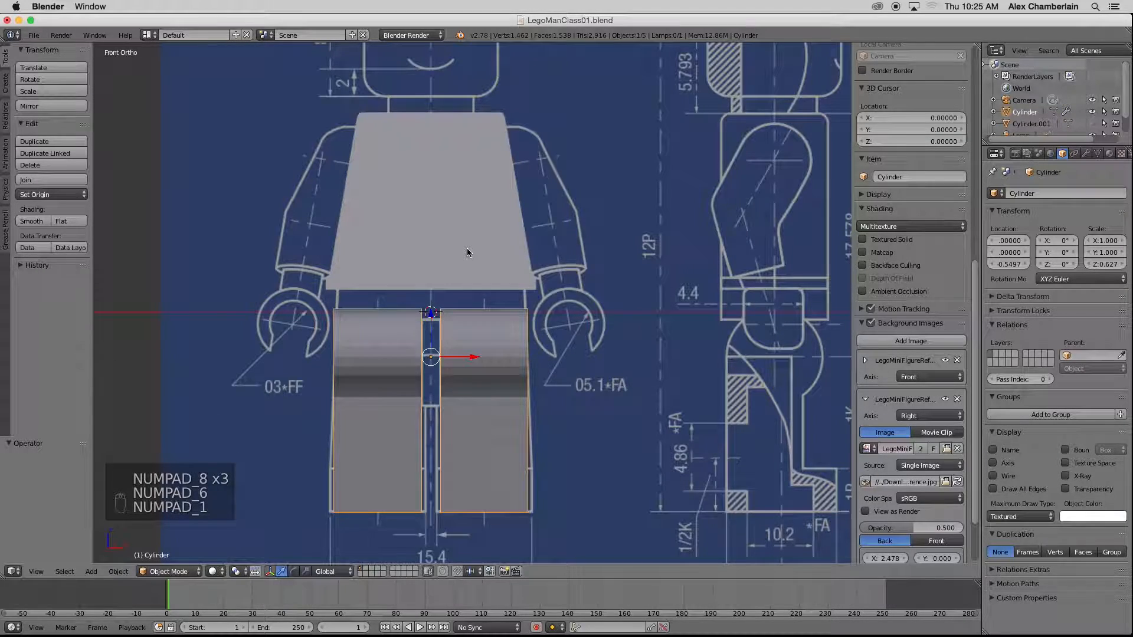
{"action": "scroll", "coordinate": [467, 265], "scroll_direction": "down", "scroll_amount": 1}
{"action": "scroll", "coordinate": [462, 96], "scroll_direction": "down", "scroll_amount": 2}
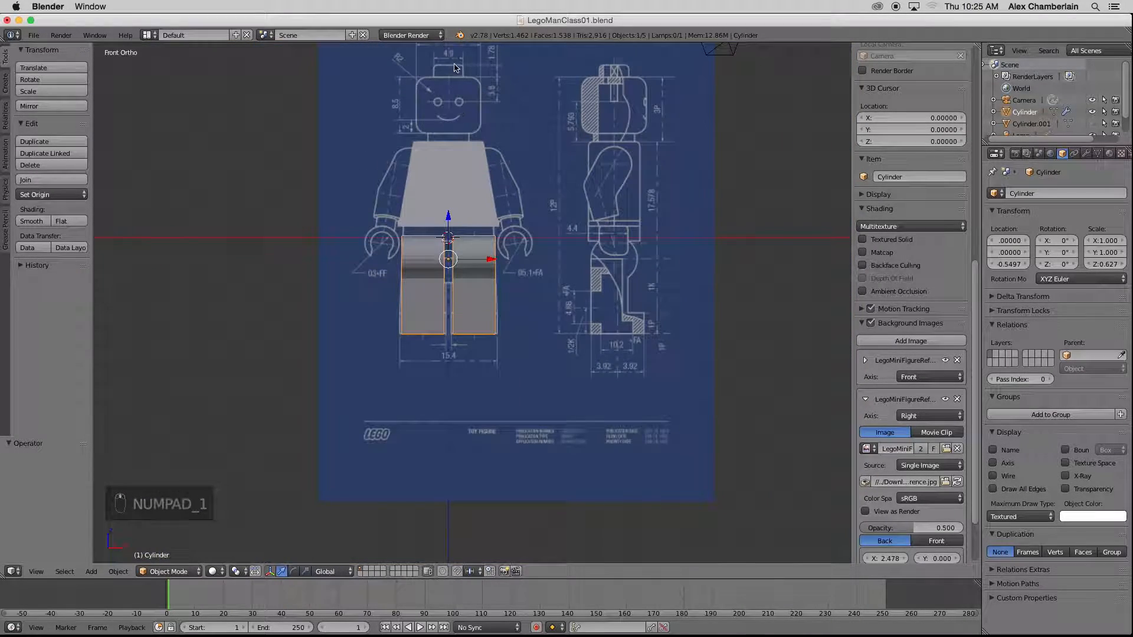
{"action": "scroll", "coordinate": [455, 64], "scroll_direction": "up", "scroll_amount": 3}
{"action": "scroll", "coordinate": [455, 64], "scroll_direction": "up", "scroll_amount": 2}
{"action": "scroll", "coordinate": [544, 284], "scroll_direction": "down", "scroll_amount": 3}
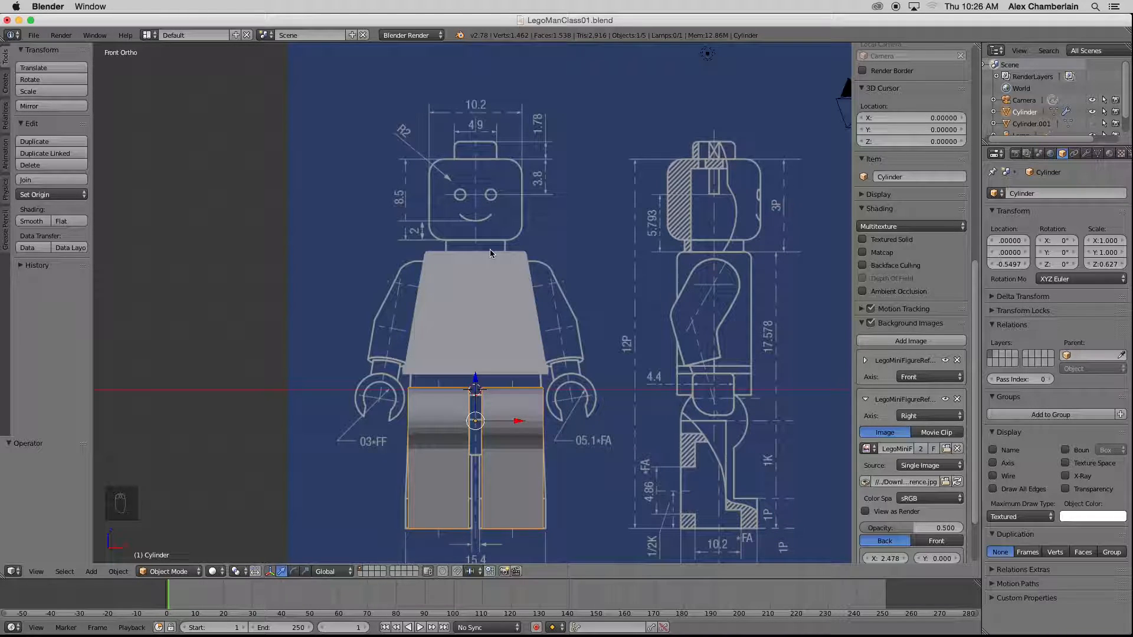
{"action": "scroll", "coordinate": [507, 296], "scroll_direction": "down", "scroll_amount": 1}
{"action": "scroll", "coordinate": [522, 341], "scroll_direction": "up", "scroll_amount": 2}
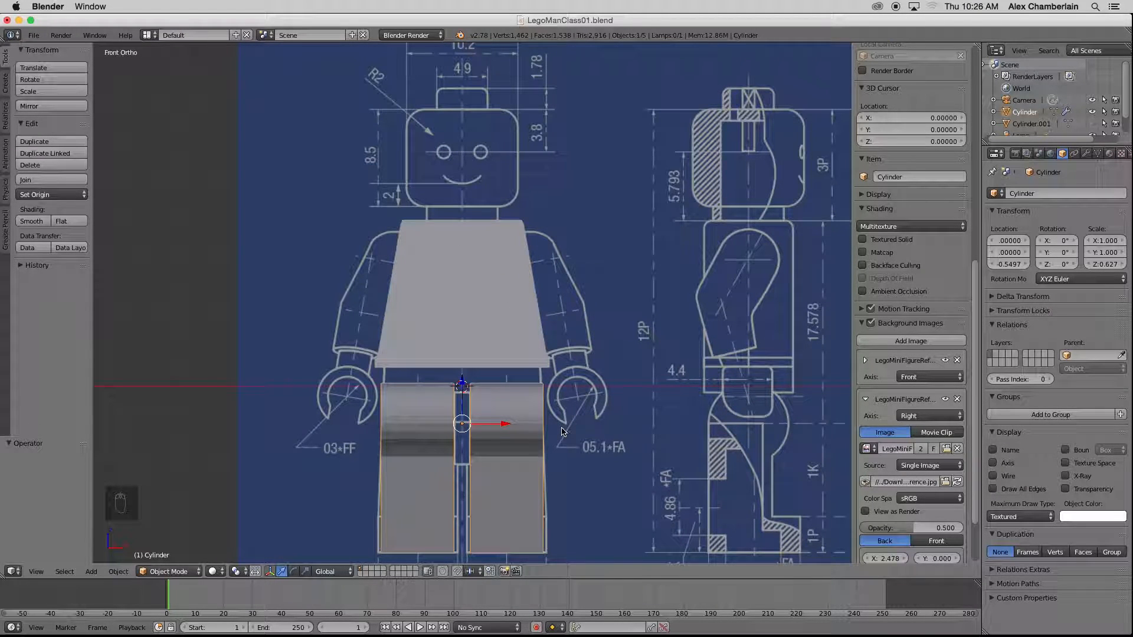
{"action": "scroll", "coordinate": [561, 431], "scroll_direction": "up", "scroll_amount": 1}
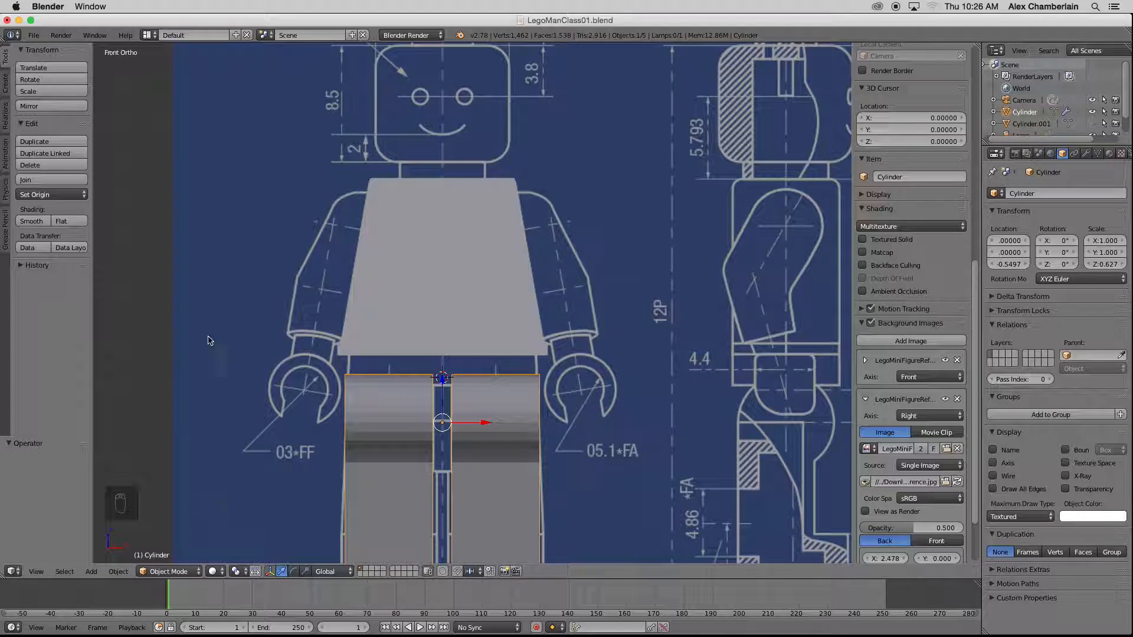
- Add a cylinder primitive with 16 vertices at the 3D cursor
{"action": "left_click", "coordinate": [4, 84]}
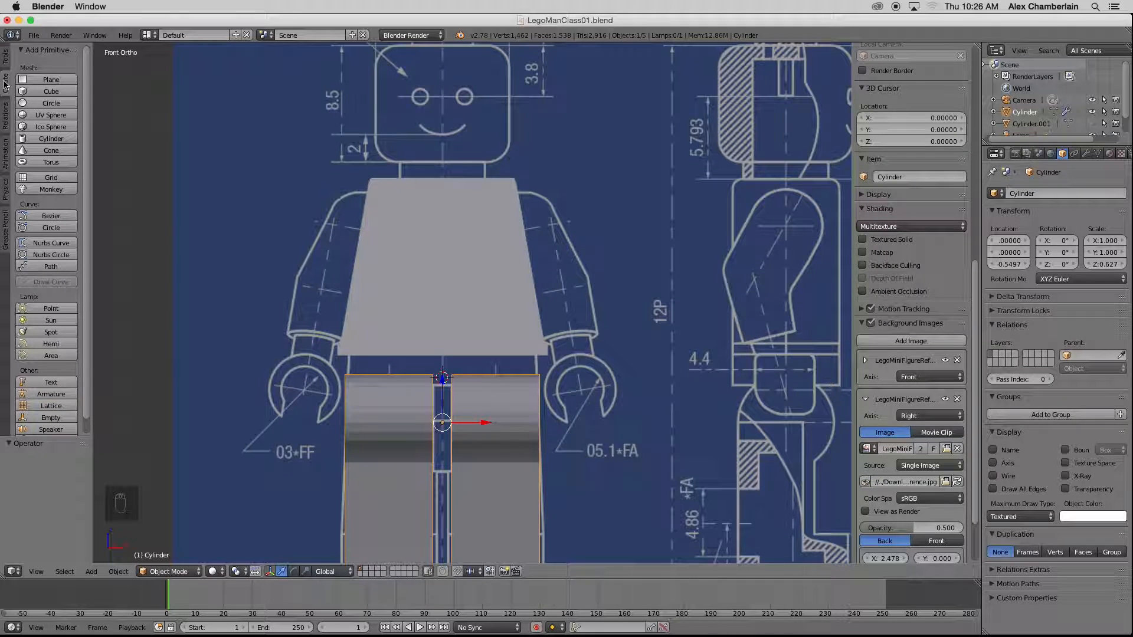
{"action": "left_click", "coordinate": [52, 139]}
{"action": "left_click_drag", "start_coordinate": [86, 174], "coordinate": [87, 247]}
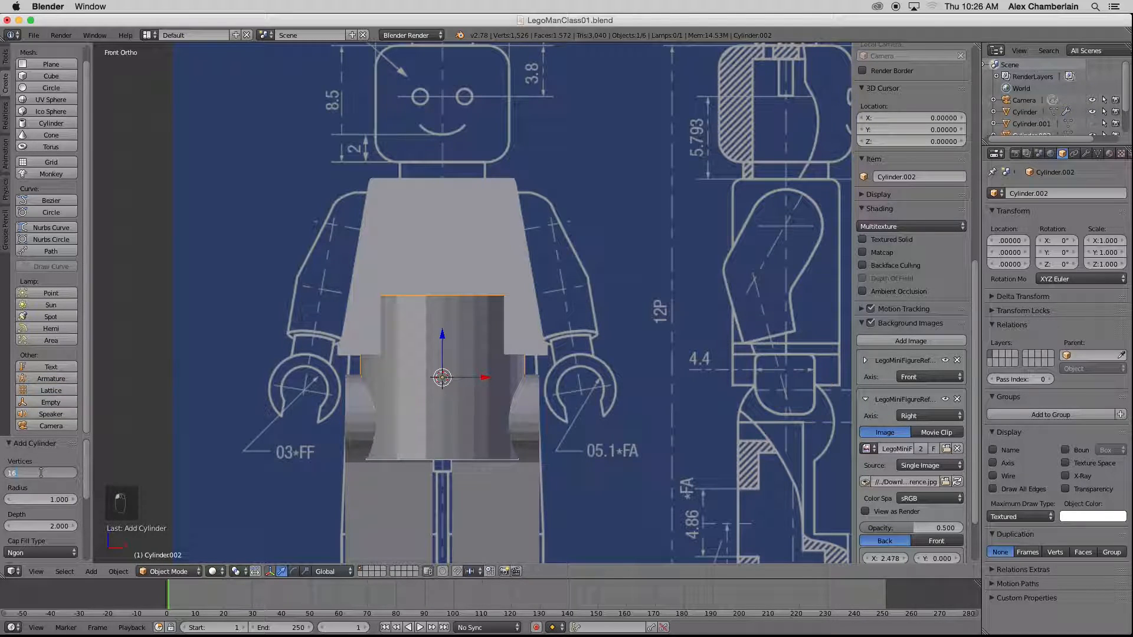
{"action": "key", "text": "Return"}
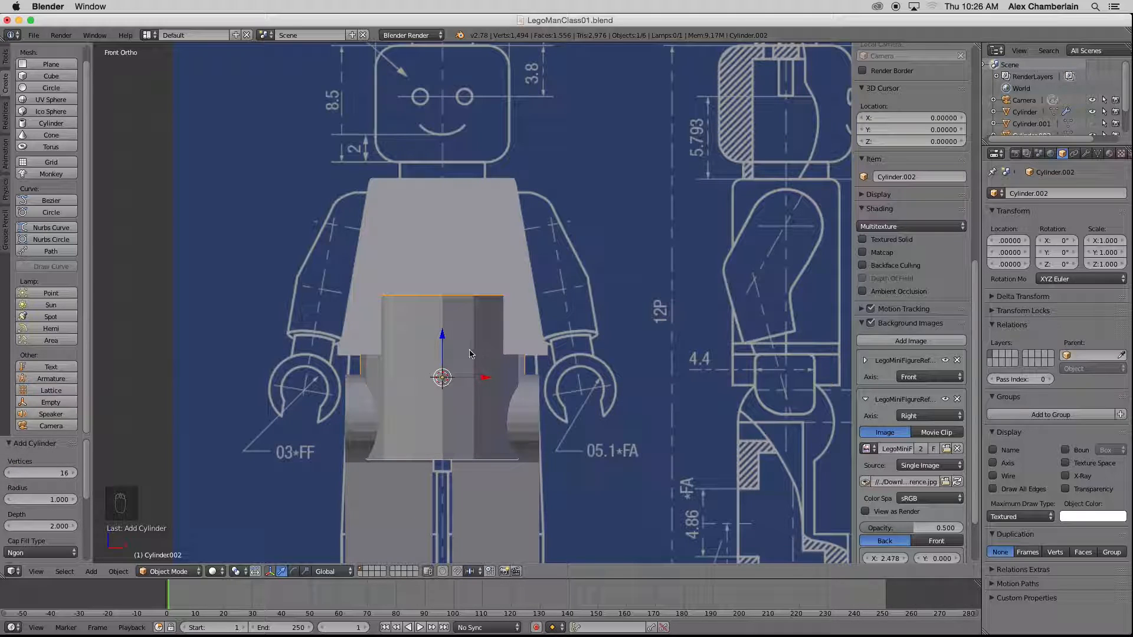
- Show the scene in wireframe and give the new cylinder a radius of 0.490, a depth of 0.940 and cap fill type Nothing
{"action": "key", "text": "z"}
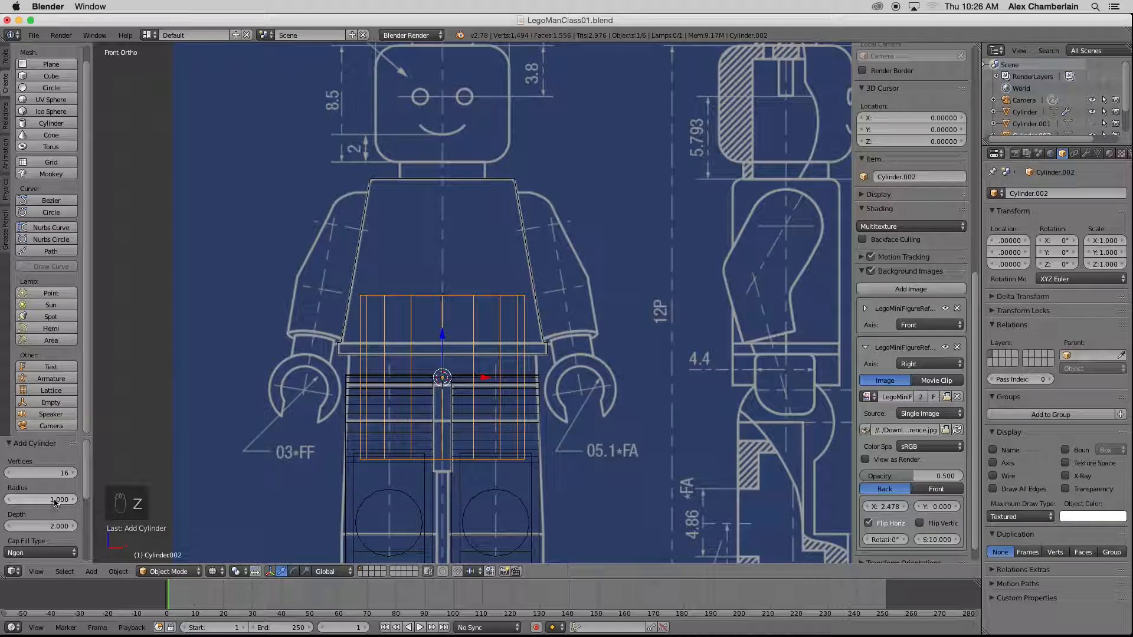
{"action": "left_click_drag", "start_coordinate": [71, 499], "coordinate": [61, 528]}
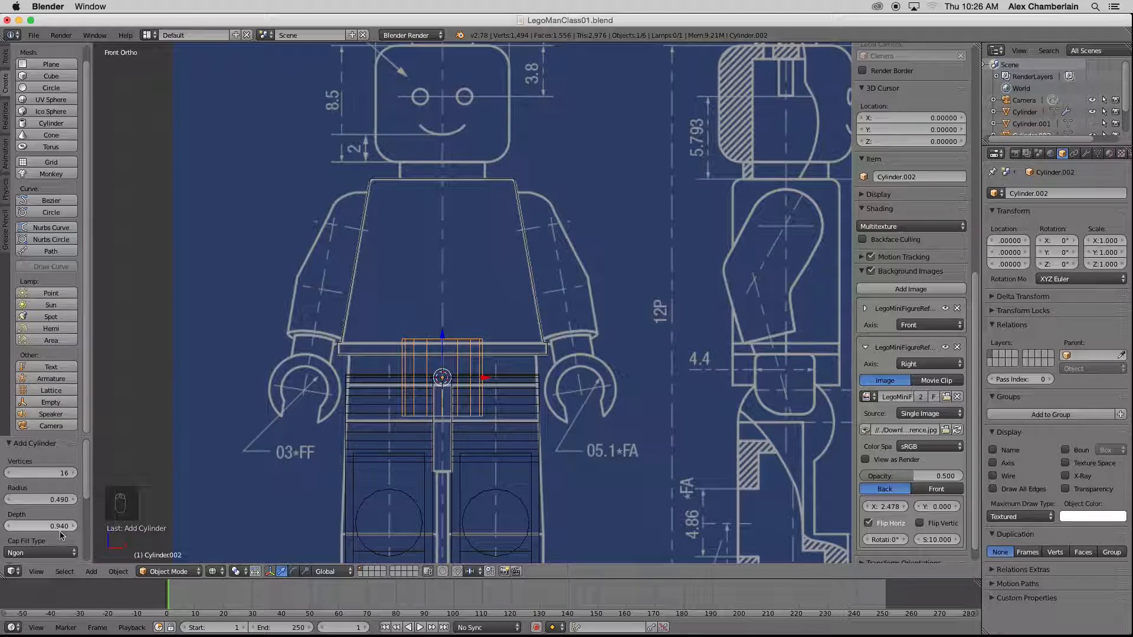
{"action": "left_click", "coordinate": [62, 553]}
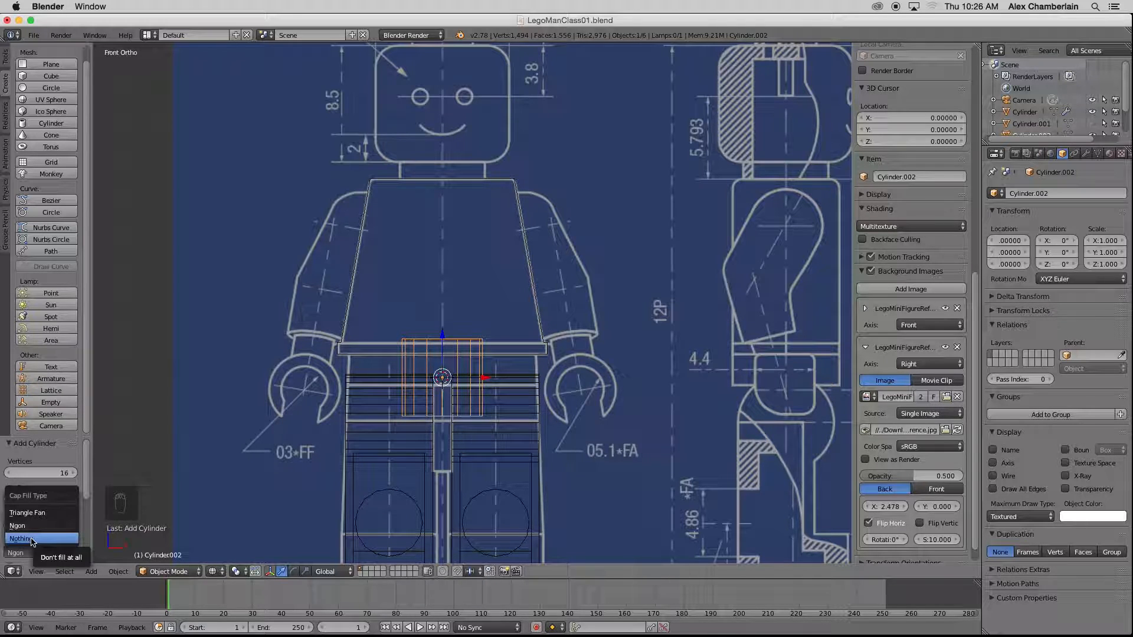
{"action": "left_click", "coordinate": [32, 539]}
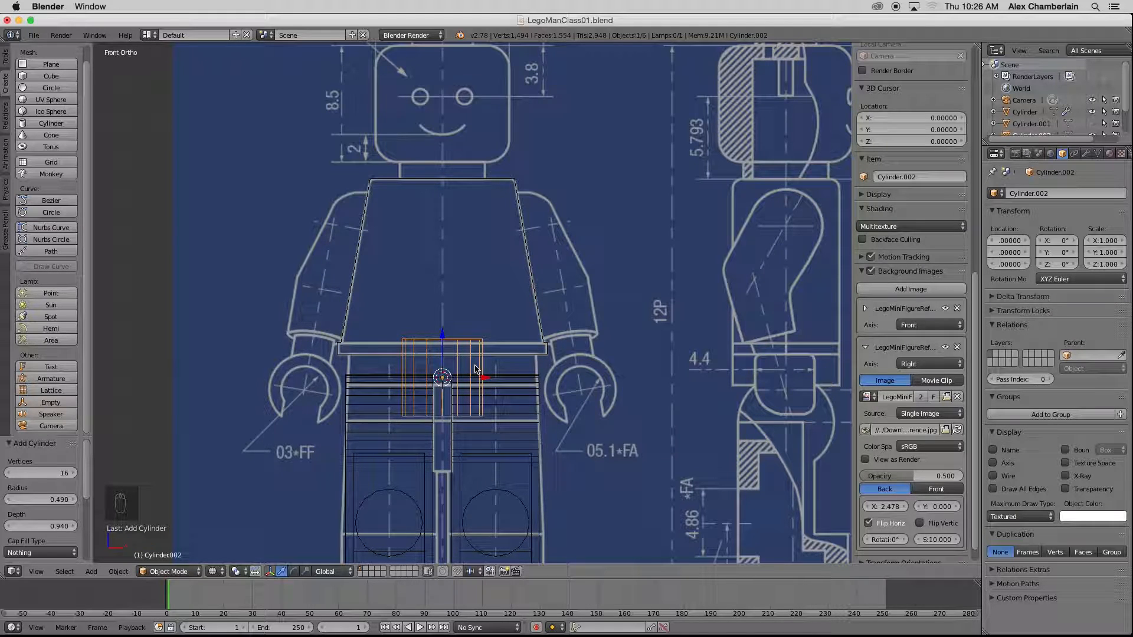
- Rotate the open cylinder by 90 degrees in the right side view
{"action": "key", "text": "KP_3"}
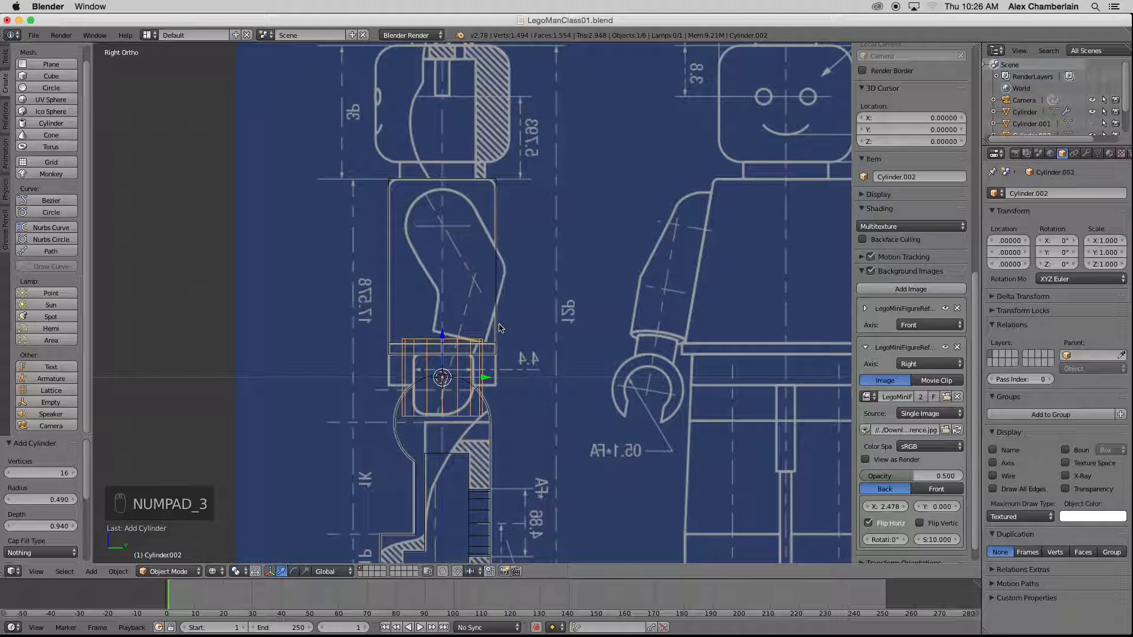
{"action": "key", "text": "r"}
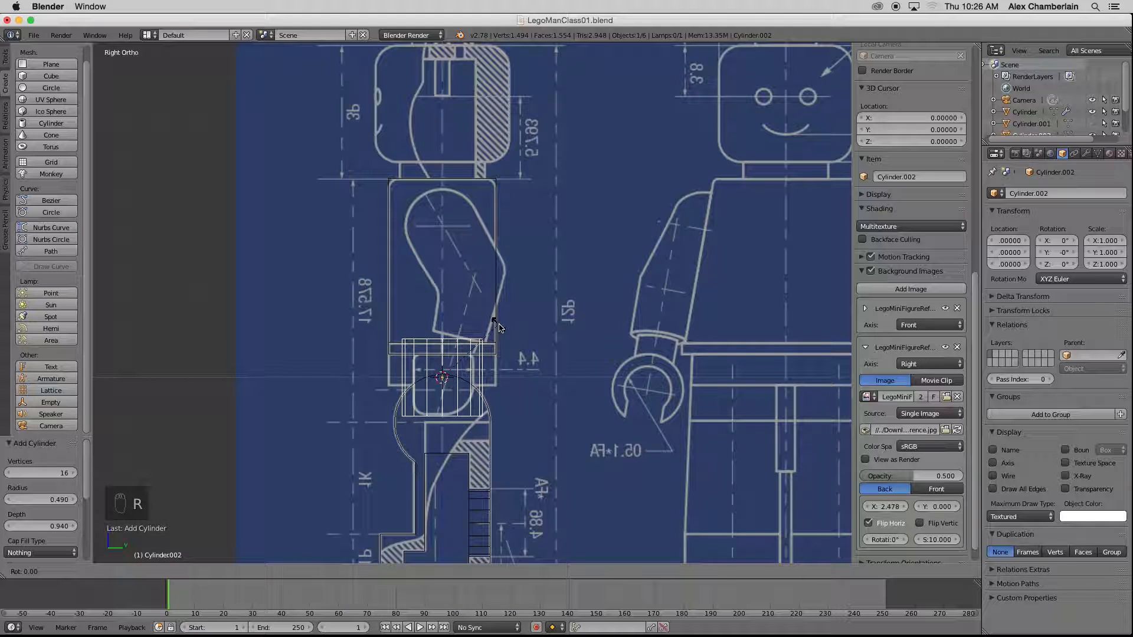
{"action": "type", "text": "90"}
{"action": "key", "text": "Return"}
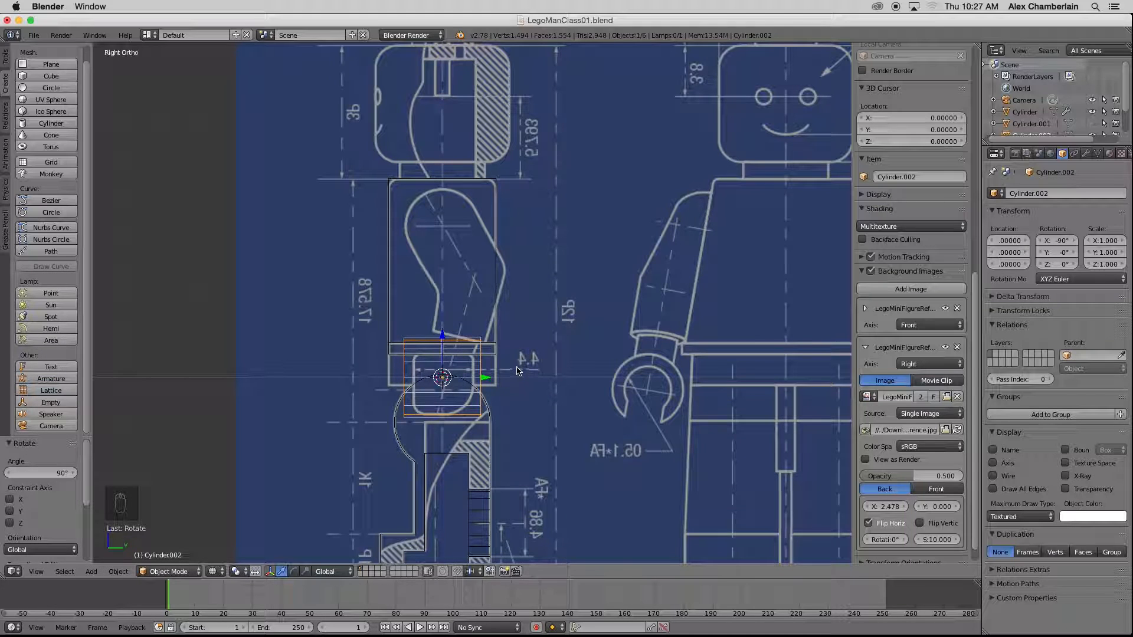
- Centre the cylinder on the hand marked 05.1*FA in the front view and scale it to about 0.897 to match the hand's outer circle
{"action": "key", "text": "KP_1"}
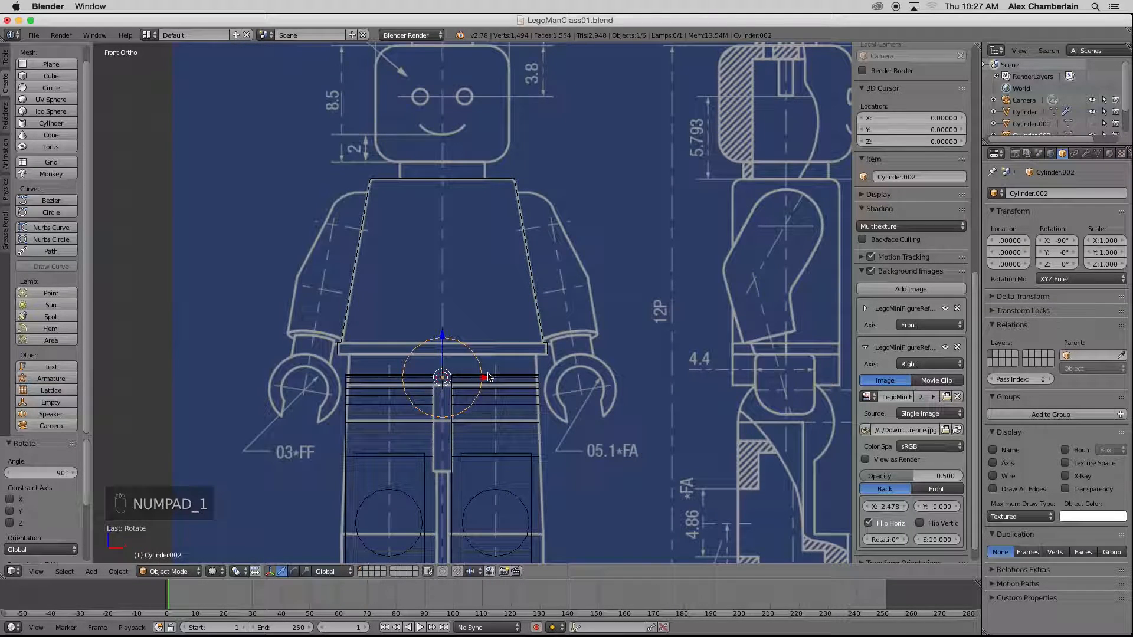
{"action": "key", "text": "g"}
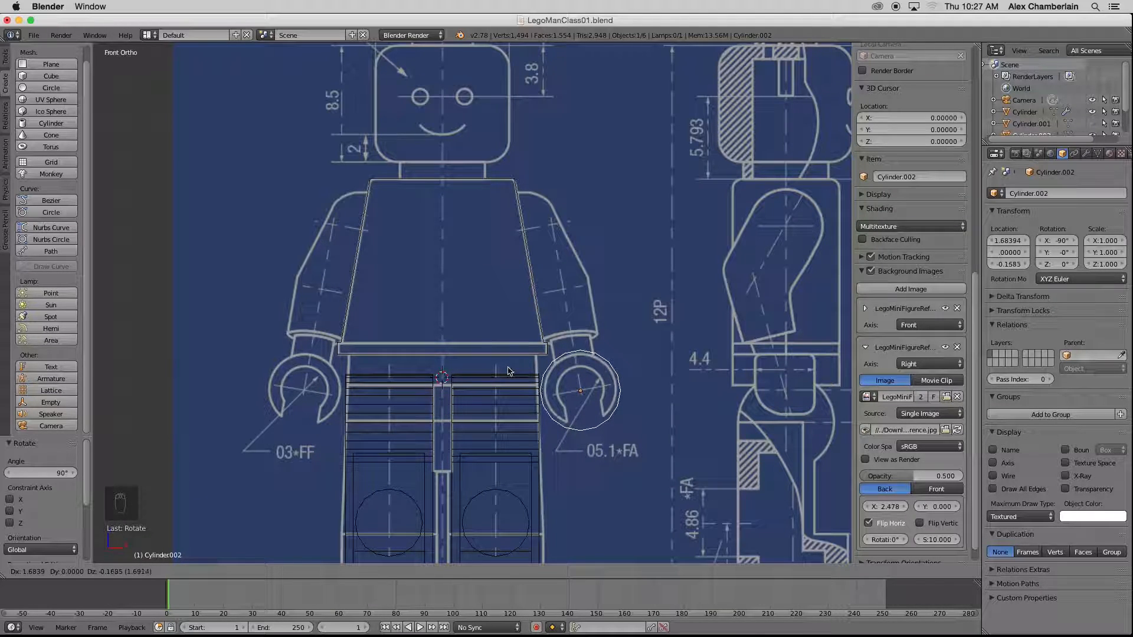
{"action": "left_click", "coordinate": [511, 371]}
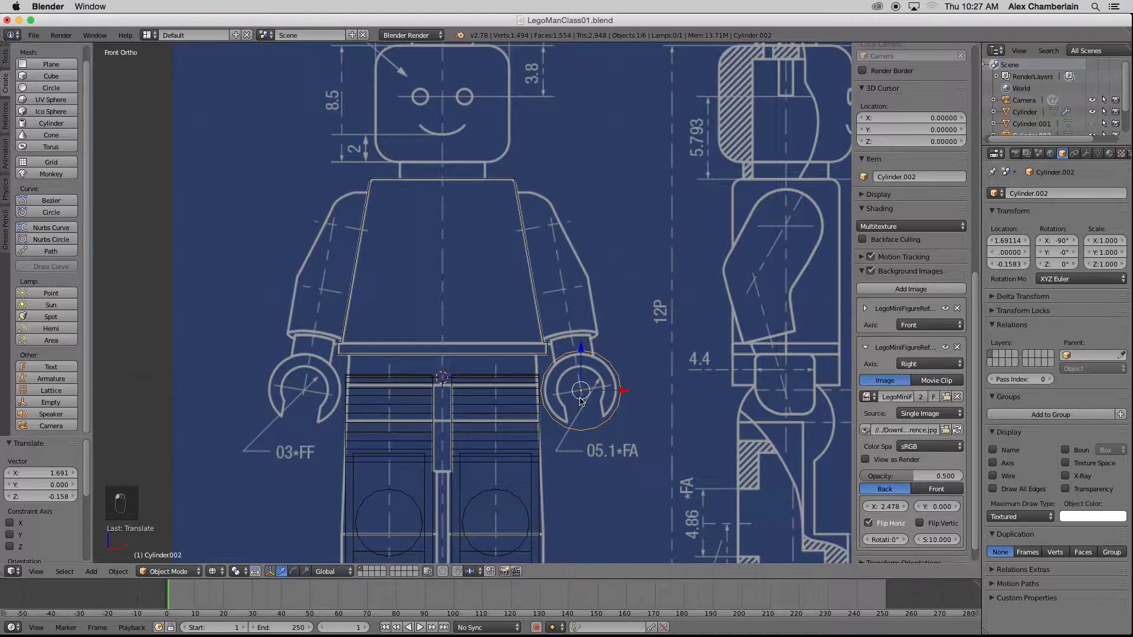
{"action": "scroll", "coordinate": [582, 401], "scroll_direction": "up", "scroll_amount": 10}
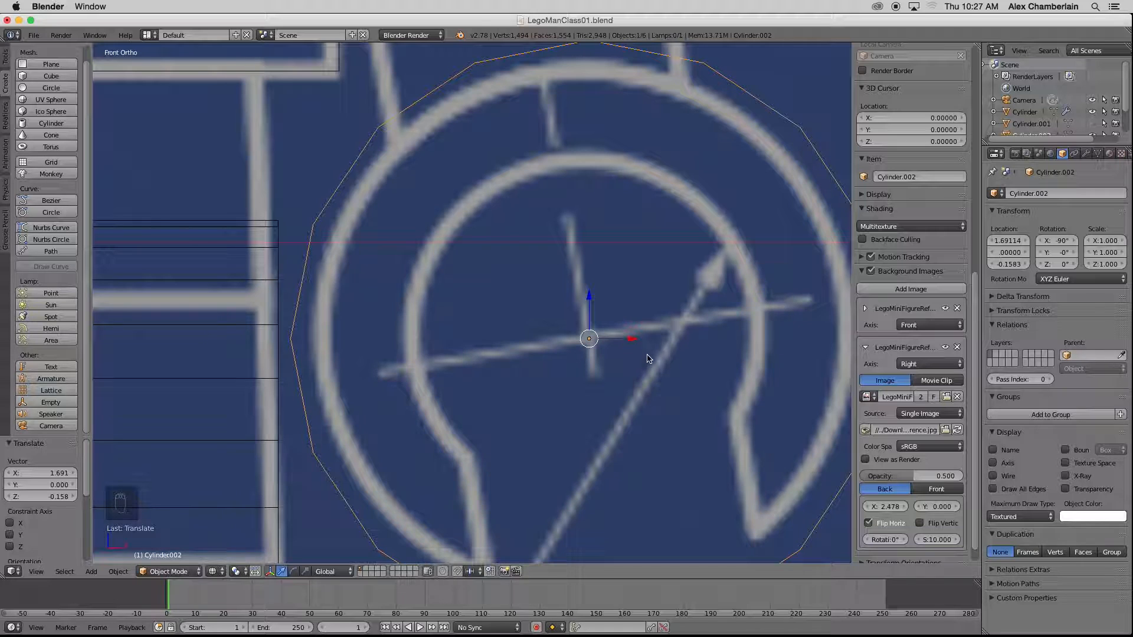
{"action": "key", "text": "g"}
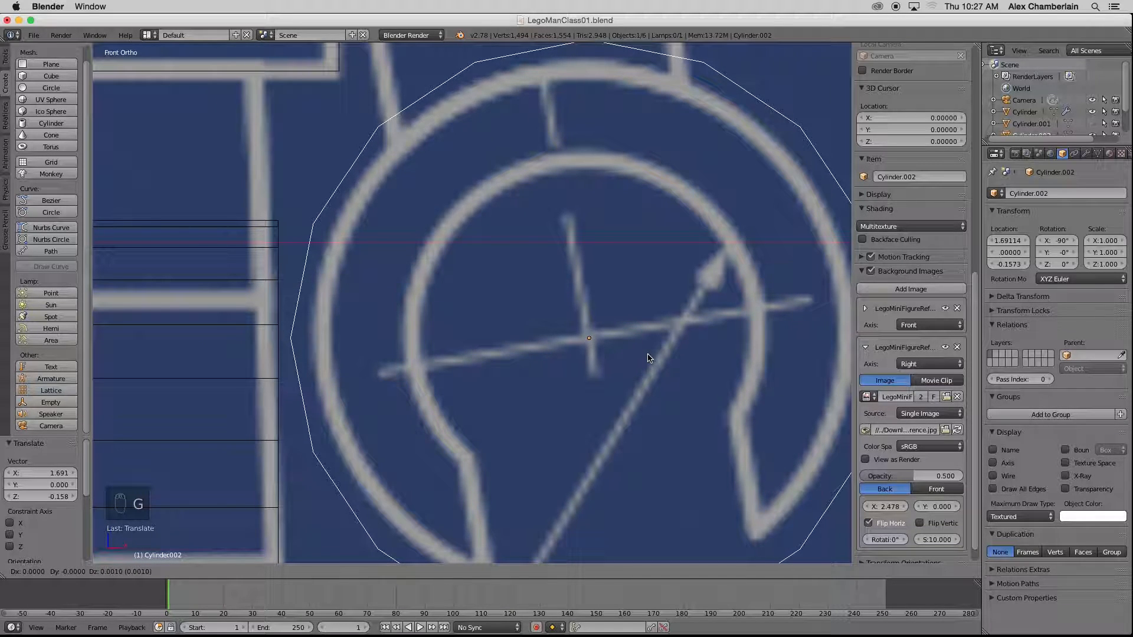
{"action": "left_click", "coordinate": [649, 358]}
{"action": "scroll", "coordinate": [558, 342], "scroll_direction": "down", "scroll_amount": 5}
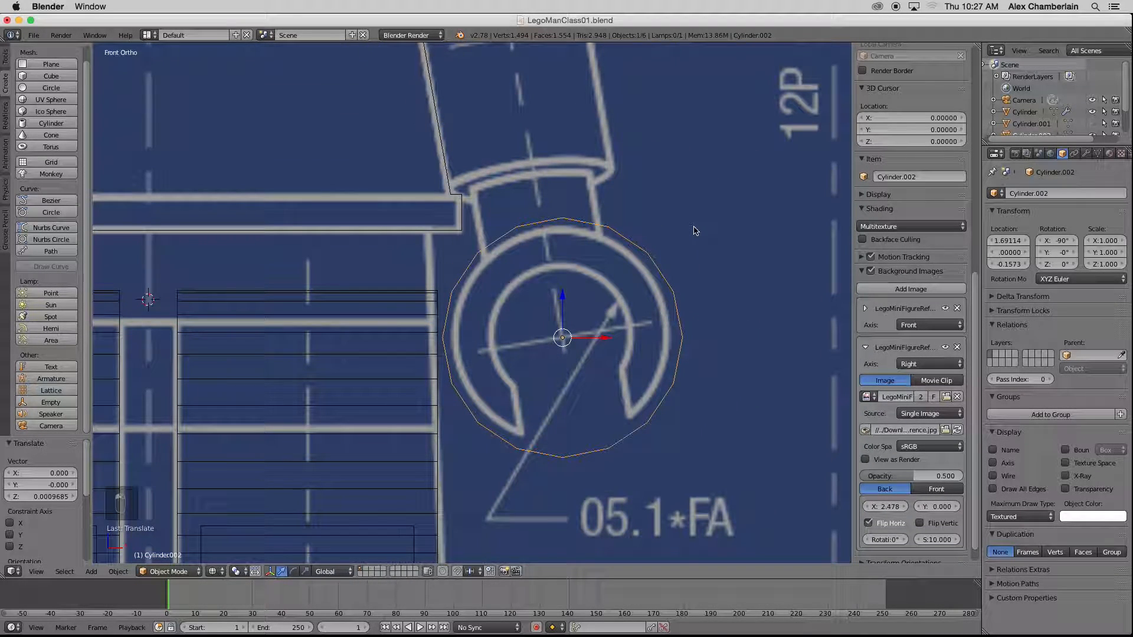
{"action": "key", "text": "s"}
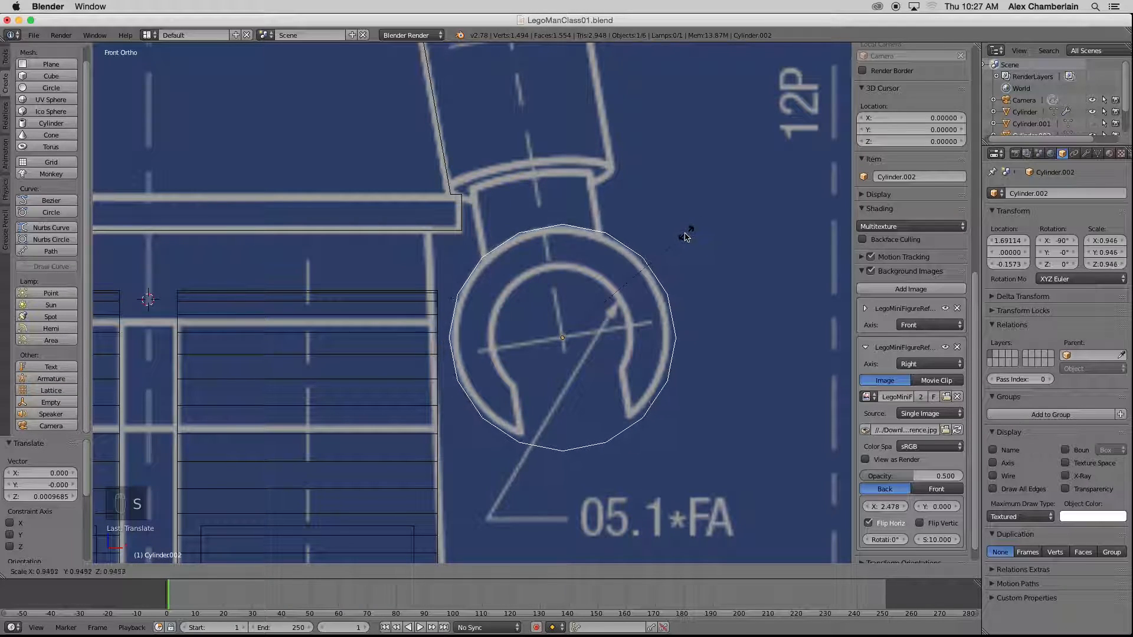
{"action": "left_click", "coordinate": [678, 239]}
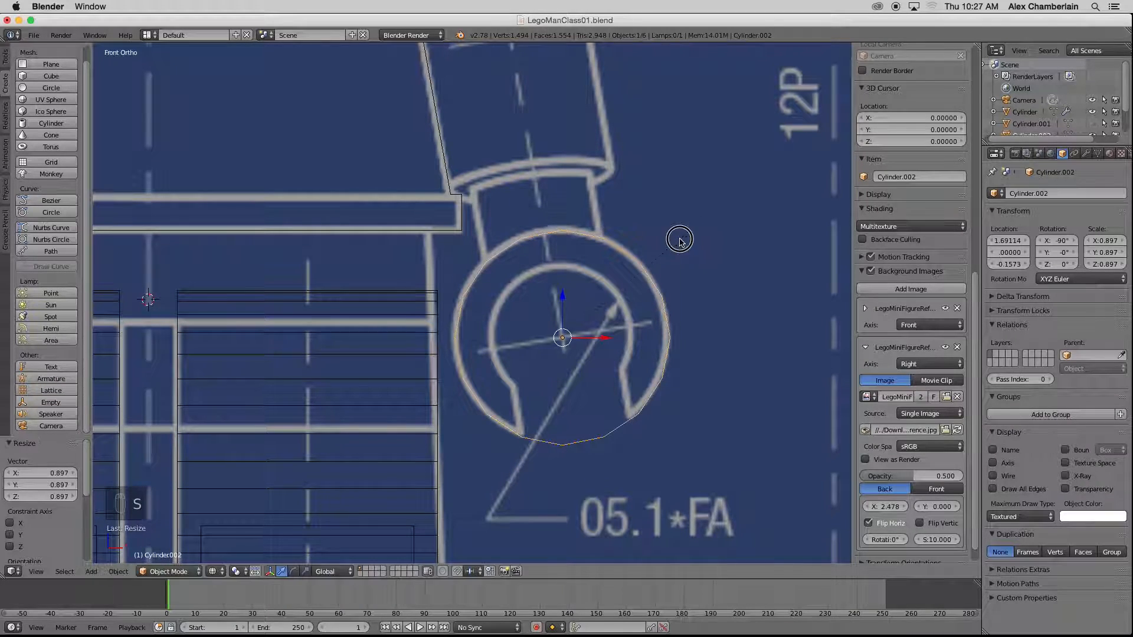
- In the side view, shift the cylinder about 0.012 along Y and scale it by about 0.883 along Y to match the hand's width
{"action": "key", "text": "KP_3"}
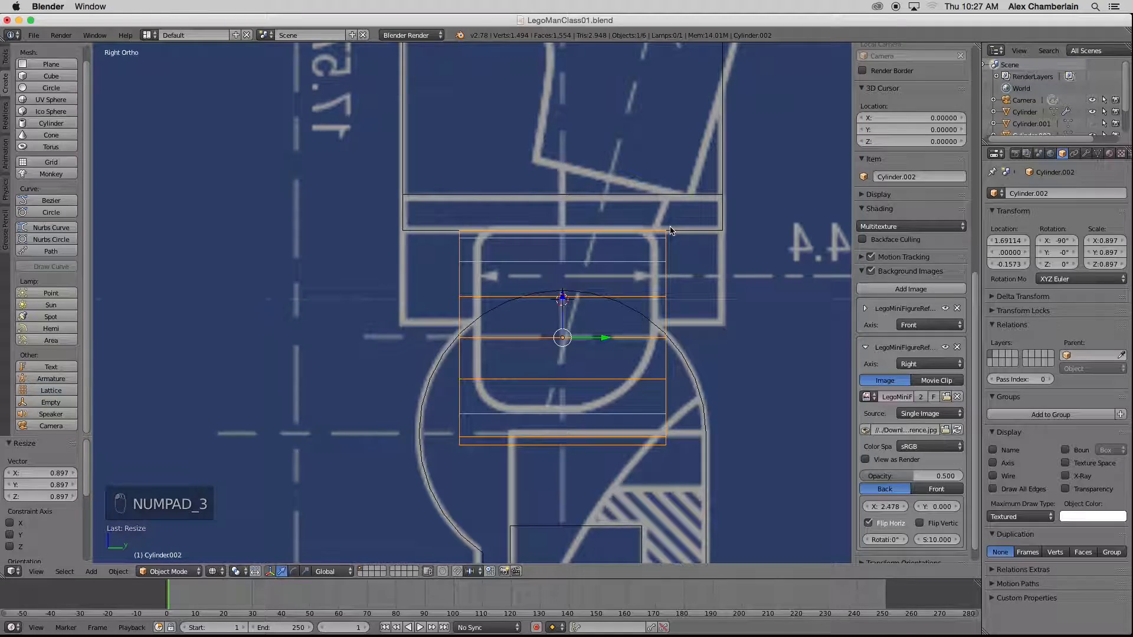
{"action": "key", "text": "g"}
{"action": "key", "text": "y"}
{"action": "left_click", "coordinate": [722, 217]}
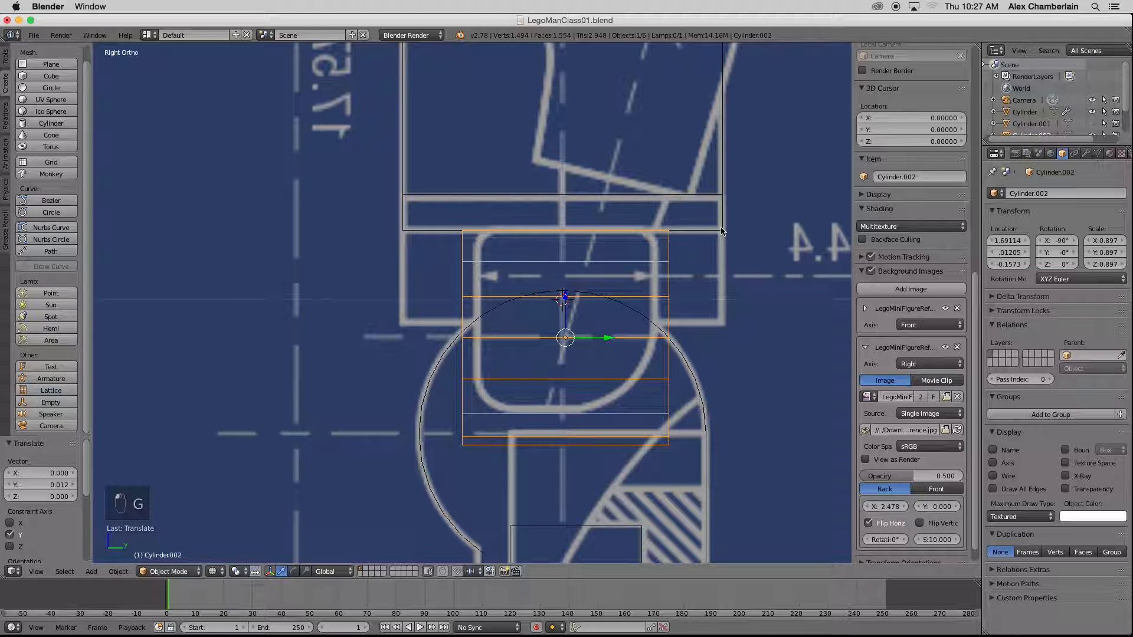
{"action": "key", "text": "s"}
{"action": "key", "text": "y"}
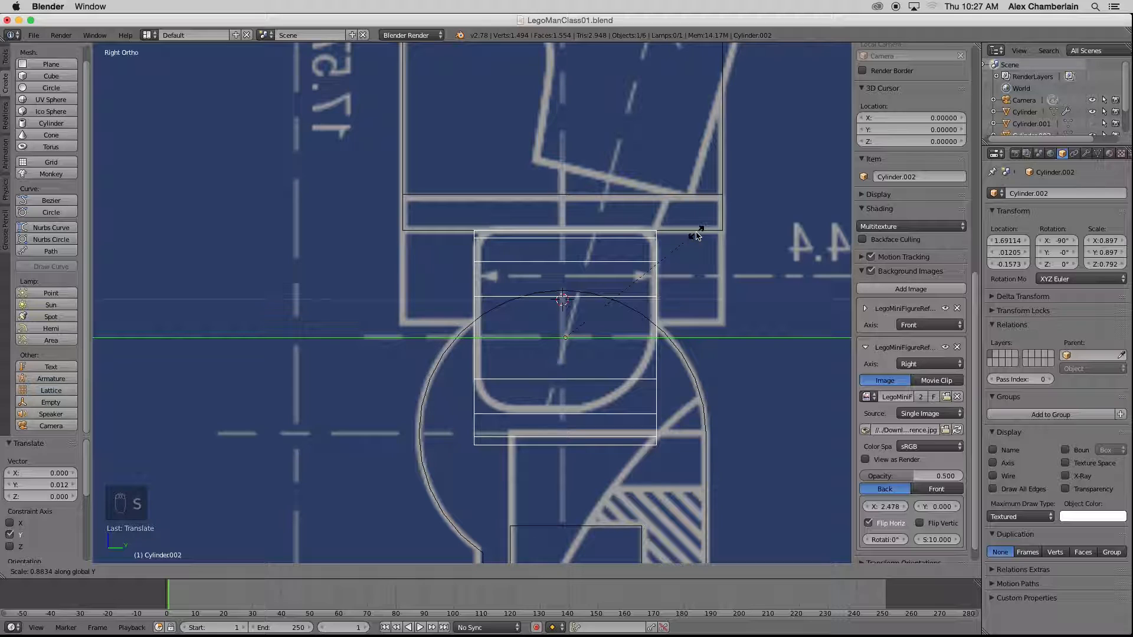
{"action": "left_click", "coordinate": [696, 236]}
{"action": "key", "text": "KP_1"}
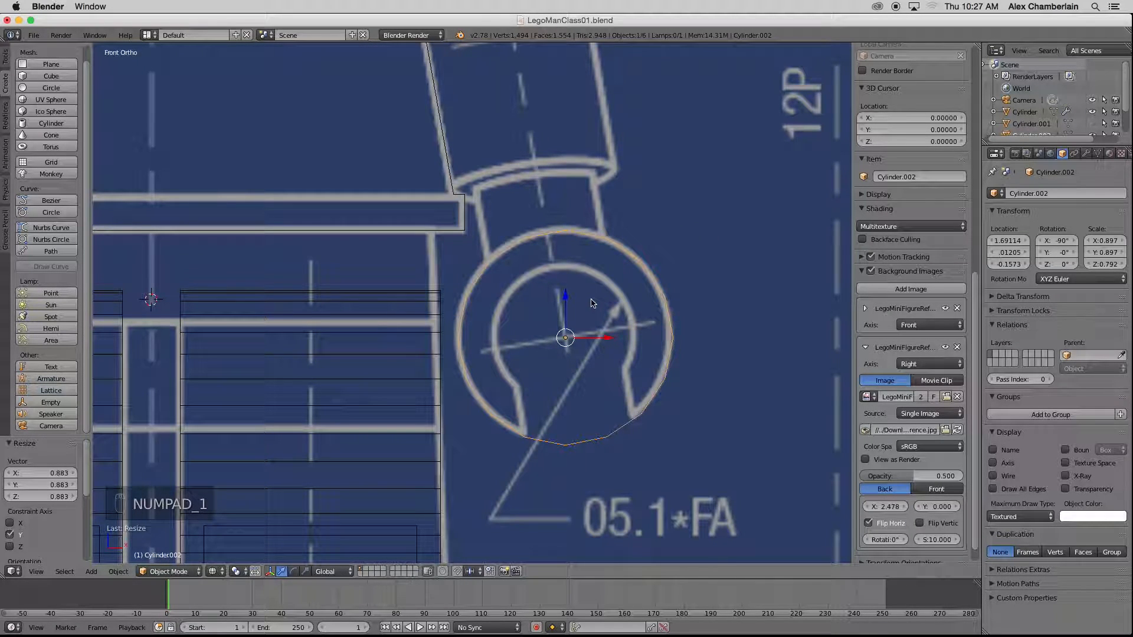
{"action": "key", "text": "z"}
{"action": "key", "text": "z"}
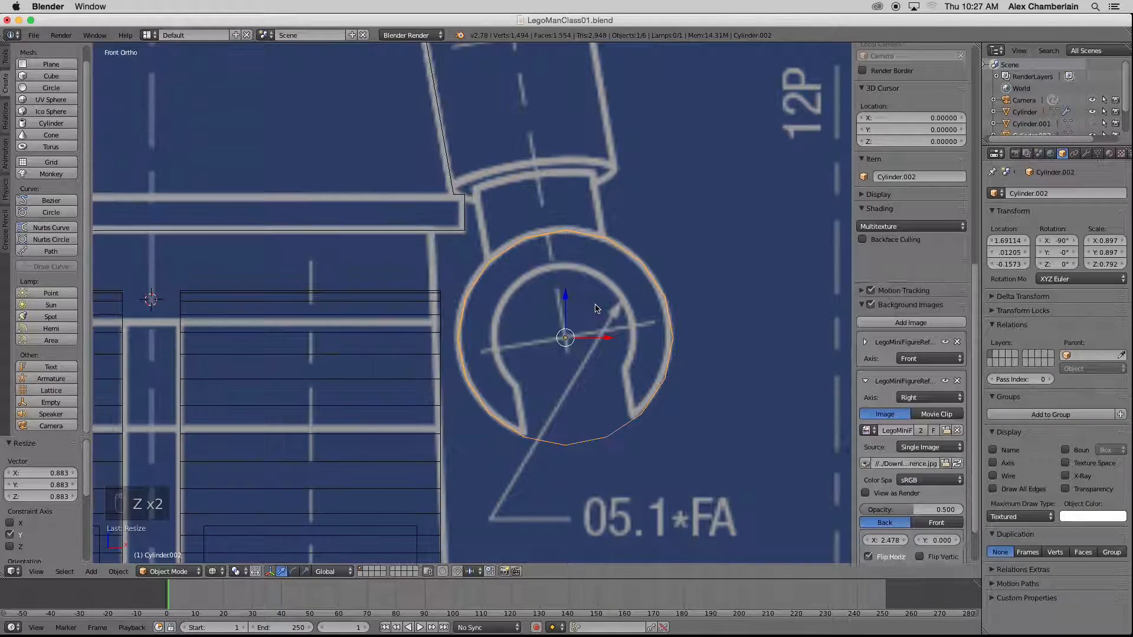
{"action": "key", "text": "Tab"}
{"action": "key", "text": "Tab"}
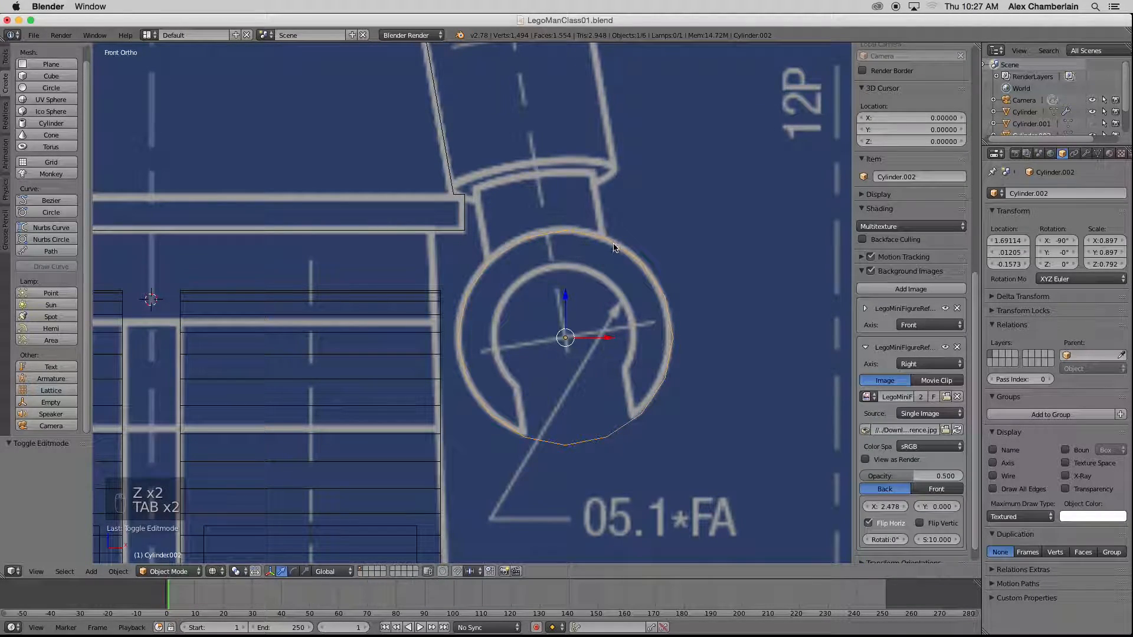
{"action": "middle_click_drag", "start_coordinate": [619, 292], "coordinate": [589, 308]}
{"action": "key", "text": "Tab"}
{"action": "key", "text": "Tab"}
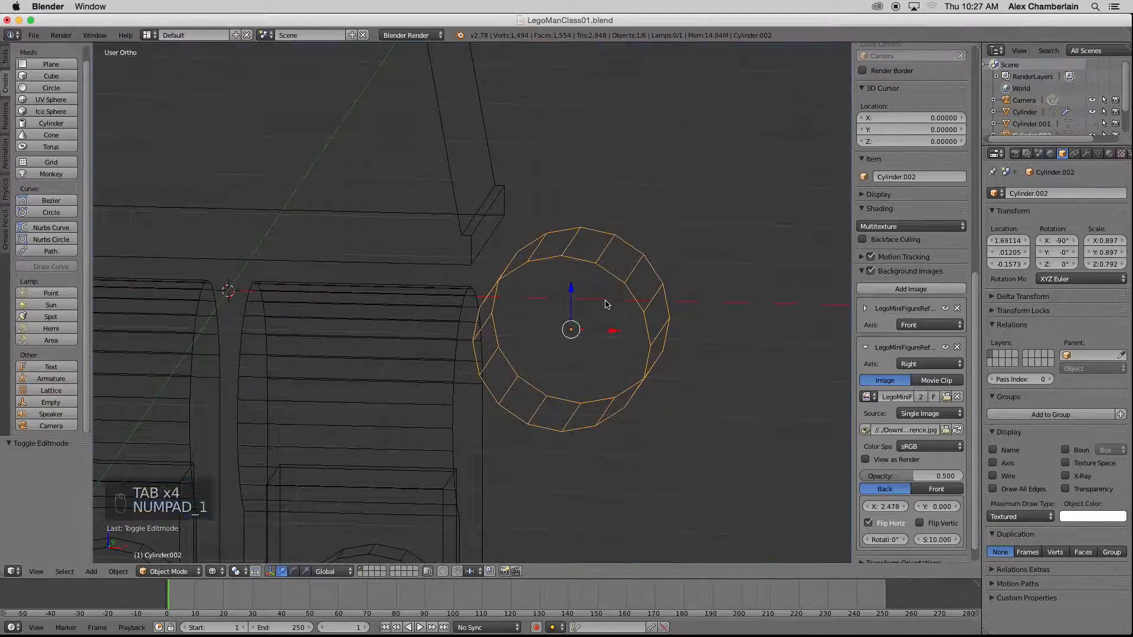
{"action": "key", "text": "KP_1"}
- Extrude the open cylinder's mesh in place and scale it inward by 0.650 on X and Z only, matching the hand's inner circle
{"action": "key", "text": "Tab"}
{"action": "middle_click_drag", "start_coordinate": [607, 304], "coordinate": [606, 304]}
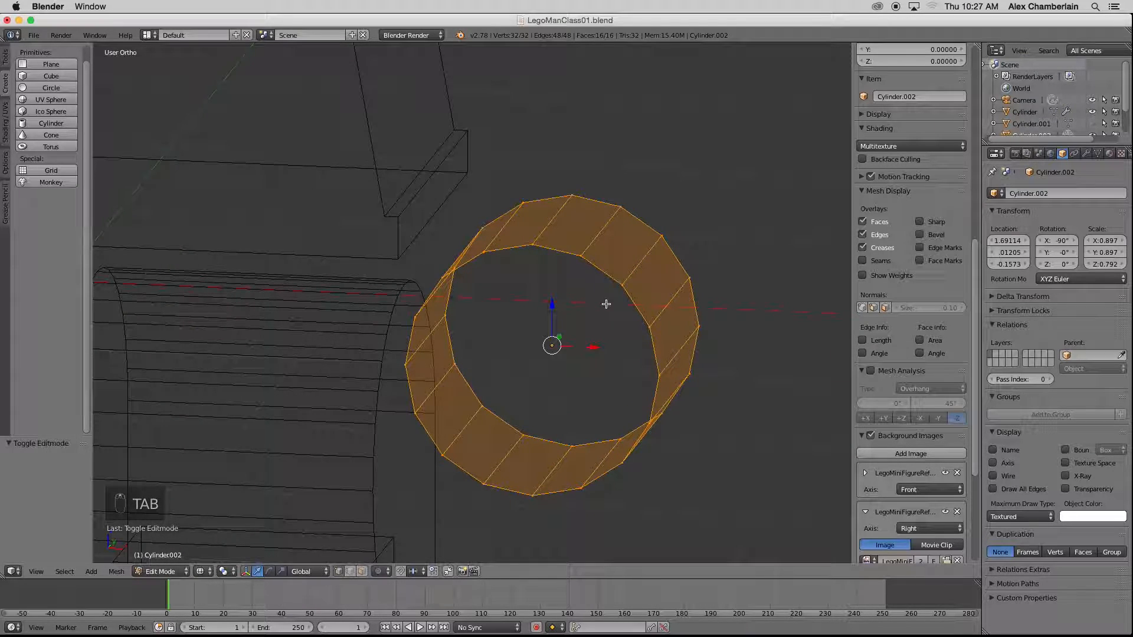
{"action": "key", "text": "KP_1"}
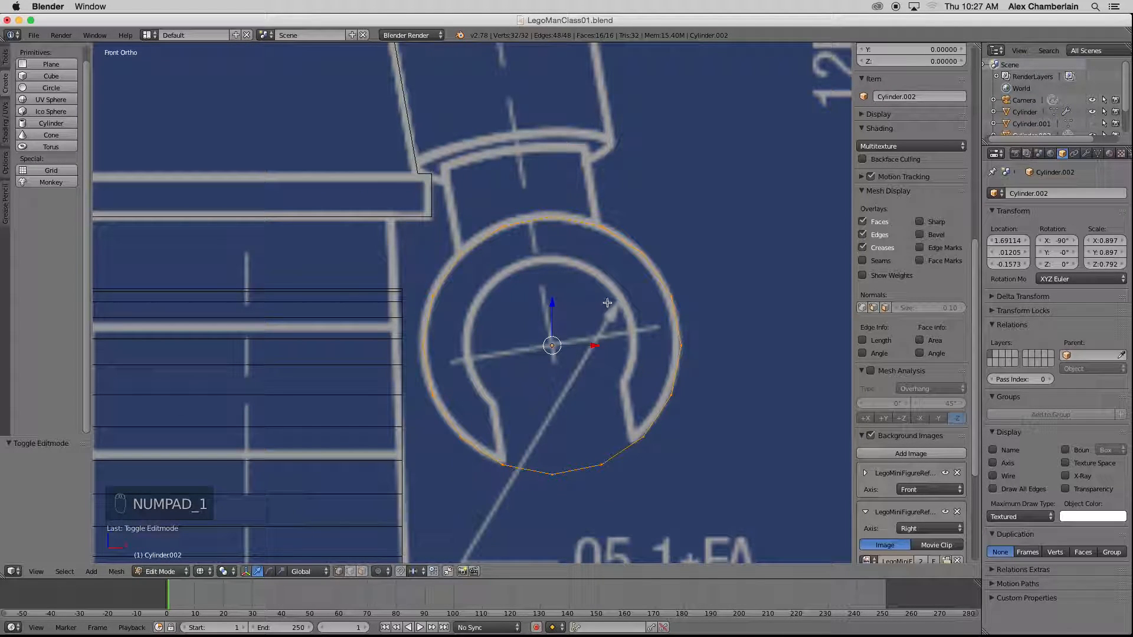
{"action": "key", "text": "e"}
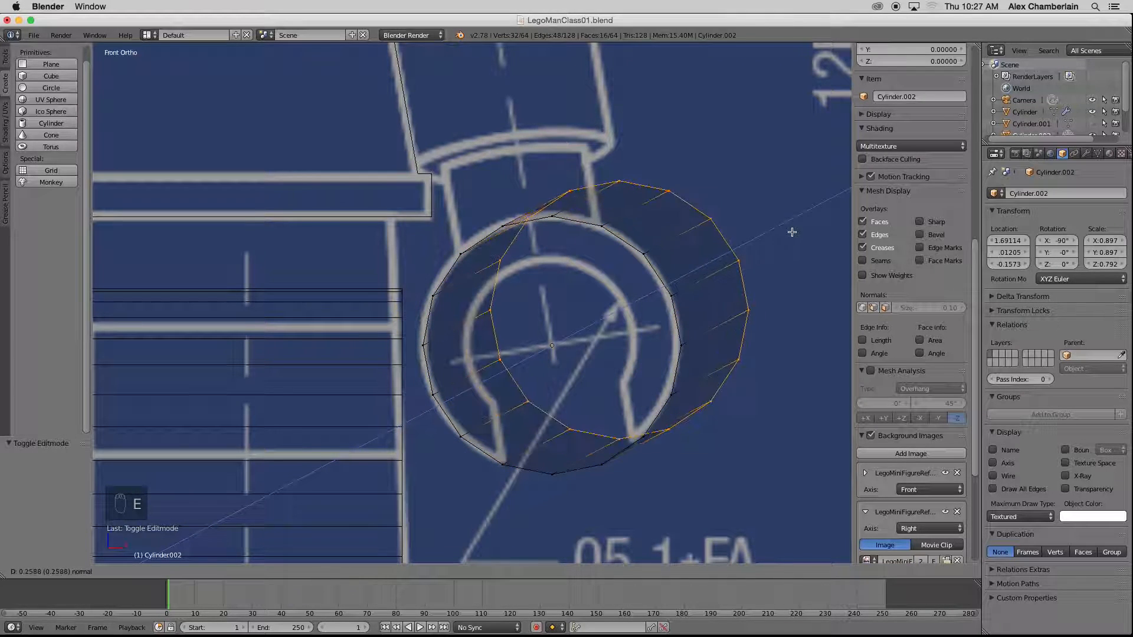
{"action": "right_click", "coordinate": [753, 243]}
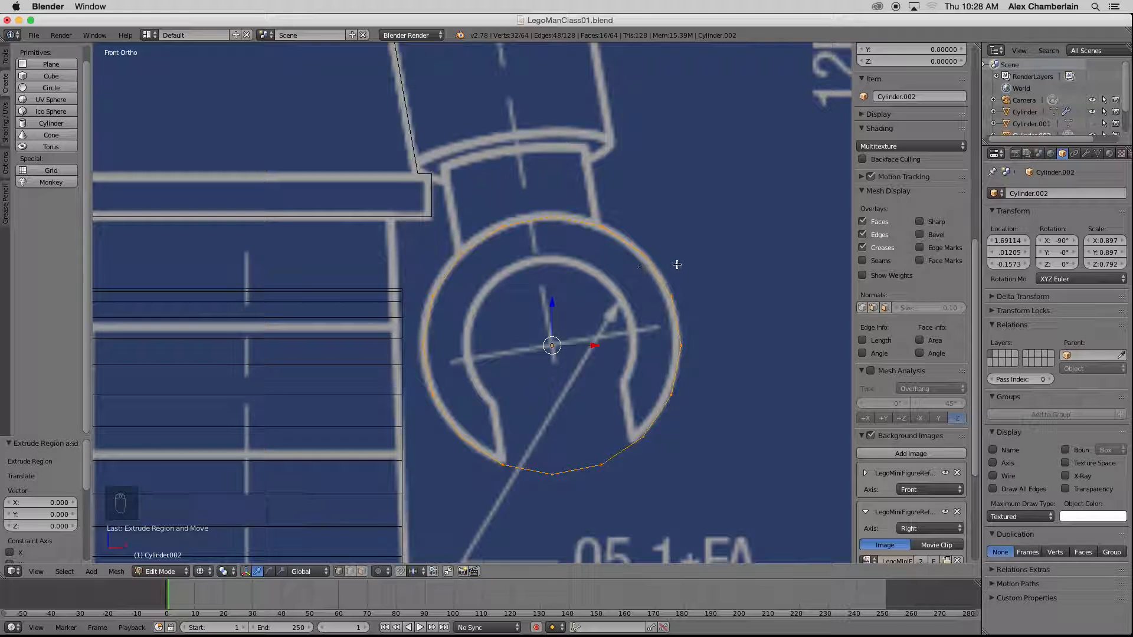
{"action": "key", "text": "s"}
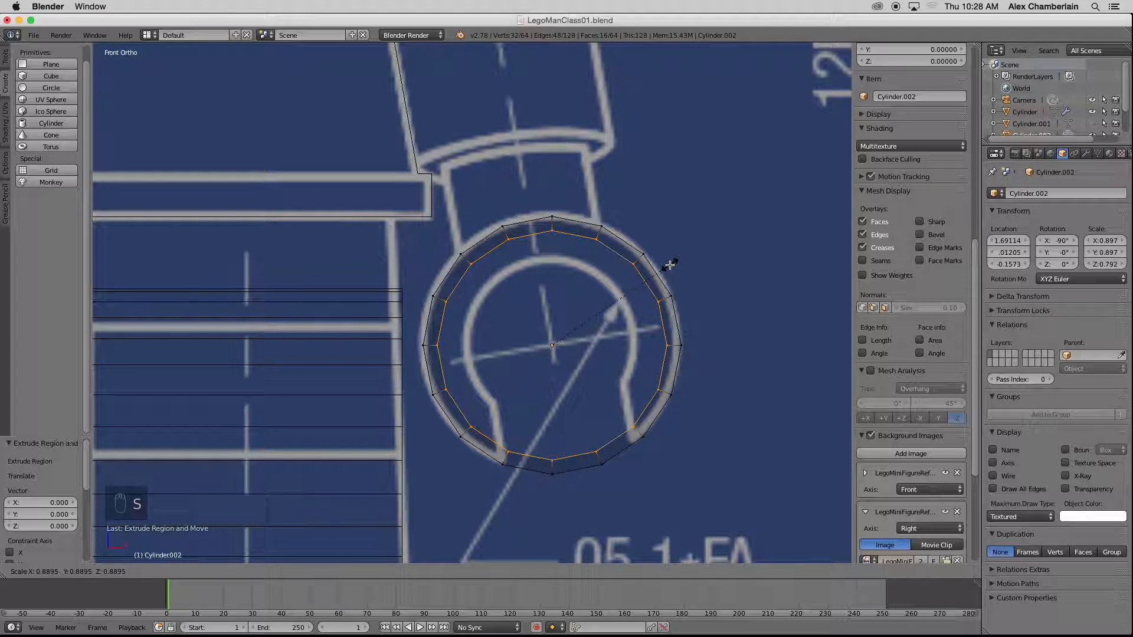
{"action": "key", "text": "shift+y"}
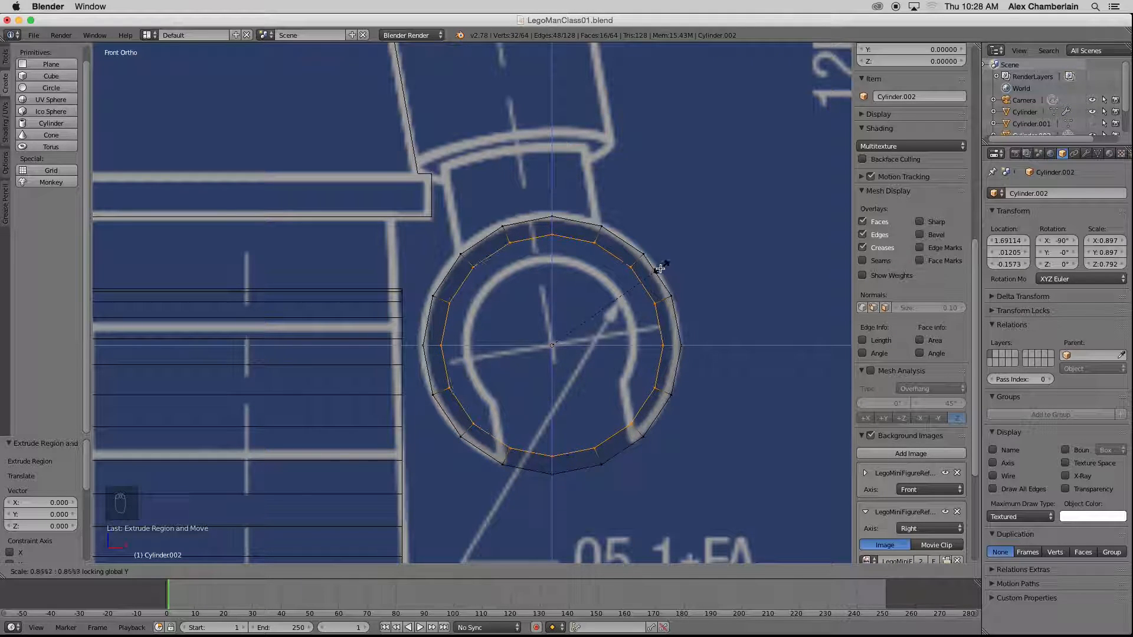
{"action": "left_click", "coordinate": [634, 289]}
{"action": "mouse_move", "coordinate": [700, 252]}
{"action": "middle_mouse_down"}
{"action": "mouse_move", "coordinate": [643, 277]}
{"action": "mouse_move", "coordinate": [607, 271]}
{"action": "mouse_move", "coordinate": [675, 271]}
{"action": "mouse_move", "coordinate": [656, 267]}
{"action": "middle_mouse_up"}
{"action": "key", "text": "z"}
{"action": "scroll", "coordinate": [641, 272], "scroll_direction": "up", "scroll_amount": 2}
{"action": "key", "text": "KP_1"}
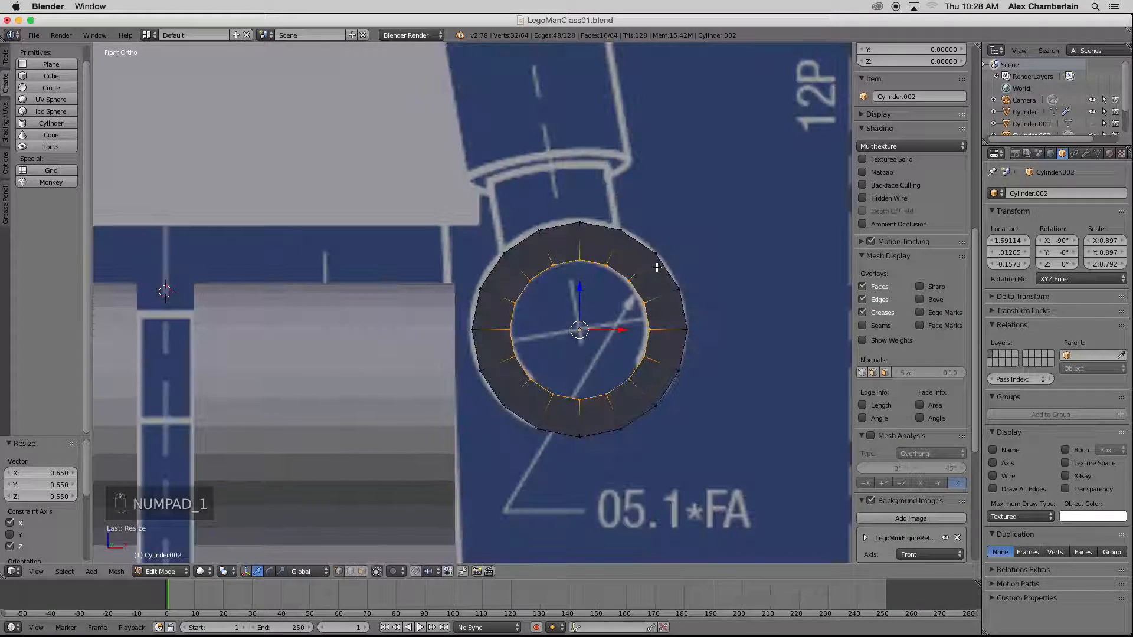
{"action": "key", "text": "z"}
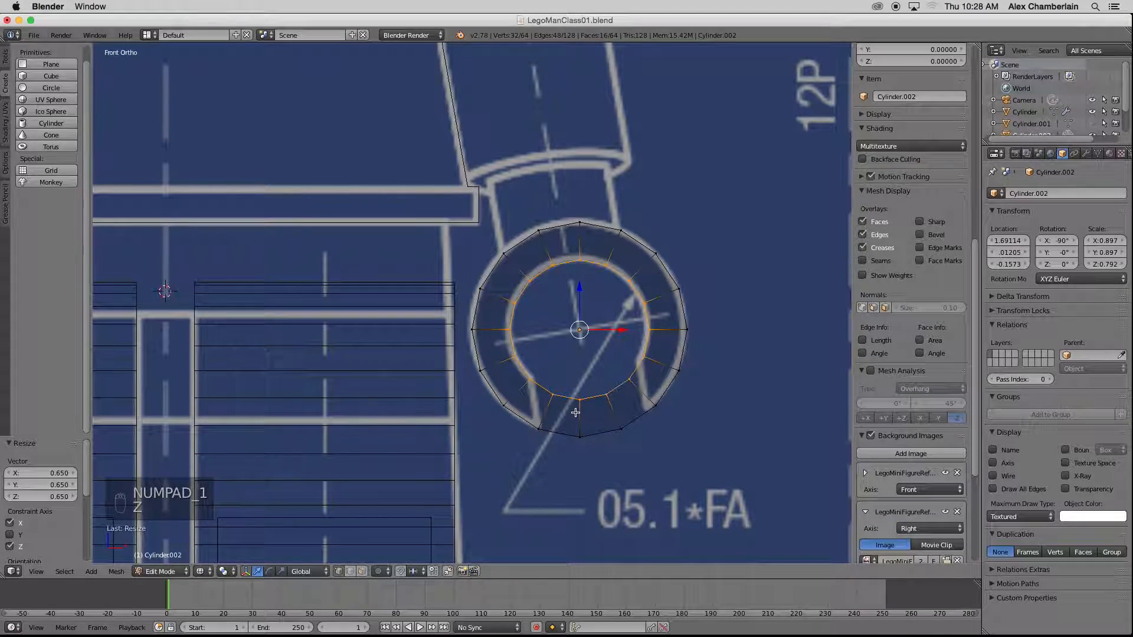
- Delete the ring's bottom-centre vertices and their neighbours on the side away from the leg, through the full depth, to open the hand's gap
{"action": "scroll", "coordinate": [575, 412], "scroll_direction": "up", "scroll_amount": 3}
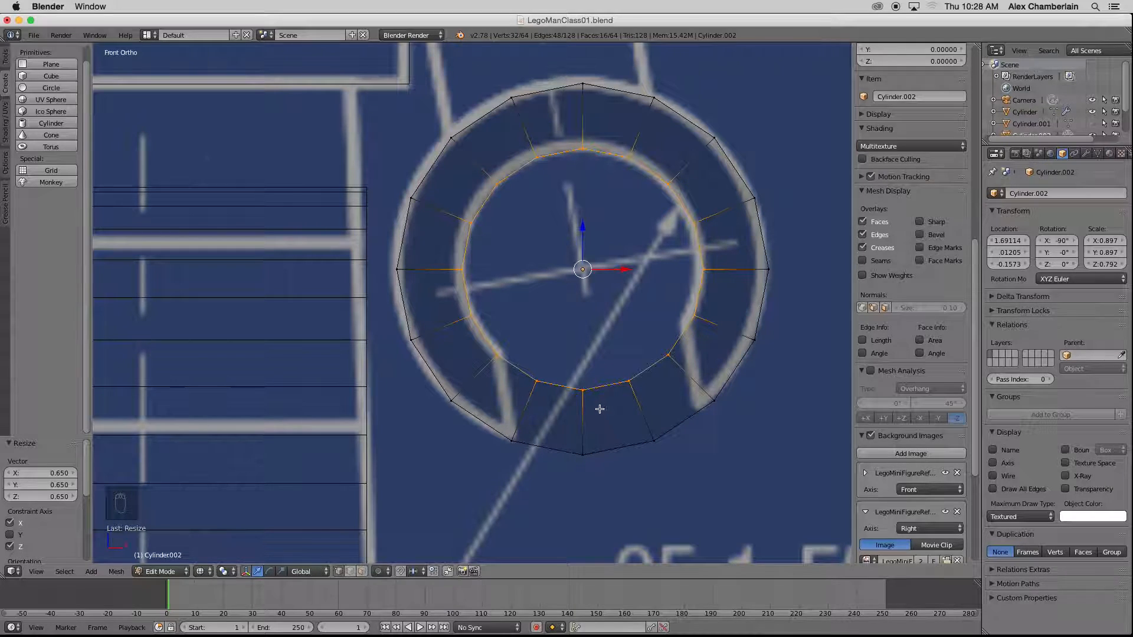
{"action": "key", "text": "a"}
{"action": "key", "text": "b"}
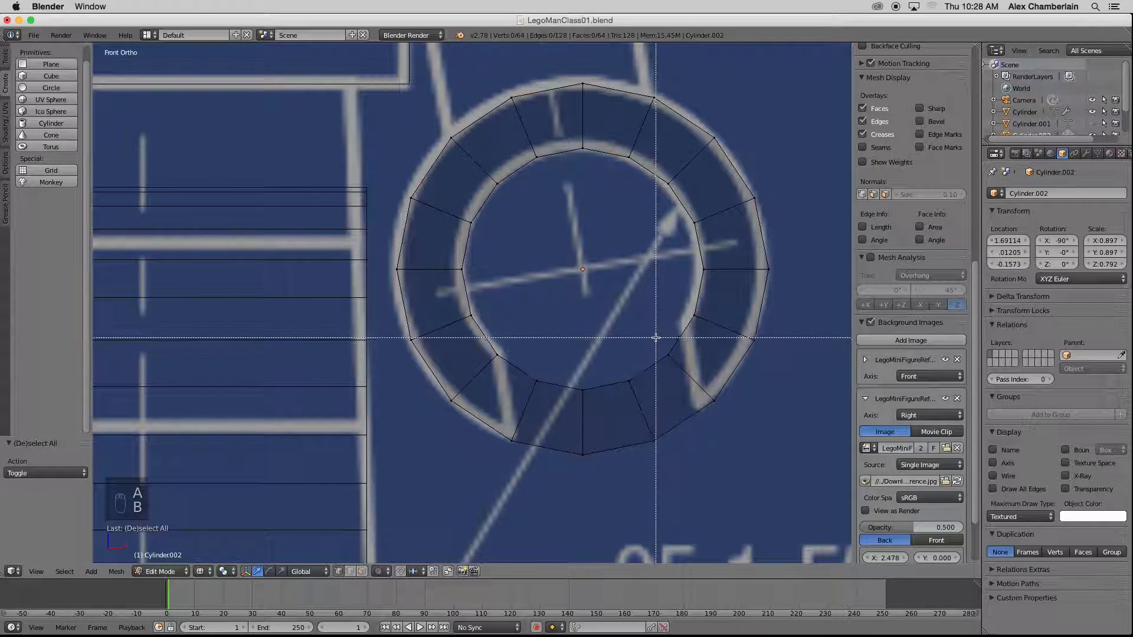
{"action": "left_click_drag", "start_coordinate": [657, 336], "coordinate": [556, 488]}
{"action": "scroll", "coordinate": [657, 413], "scroll_direction": "up", "scroll_amount": 1}
{"action": "mouse_move", "coordinate": [657, 412]}
{"action": "middle_mouse_down"}
{"action": "mouse_move", "coordinate": [637, 430]}
{"action": "mouse_move", "coordinate": [652, 425]}
{"action": "middle_mouse_up"}
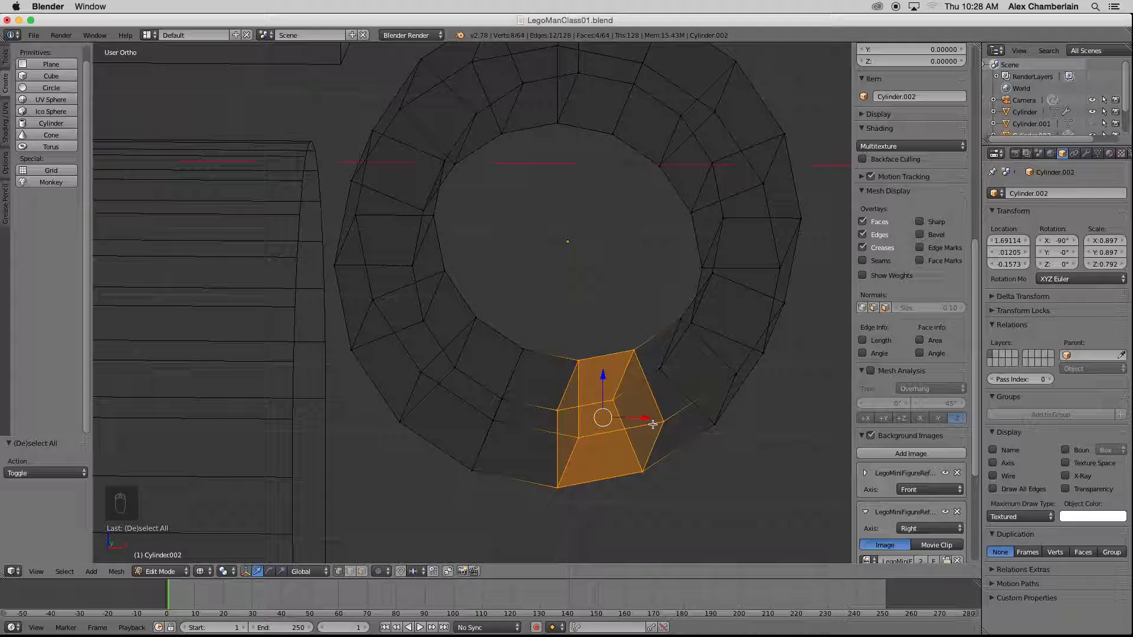
{"action": "key", "text": "KP_1"}
{"action": "key", "text": "Delete"}
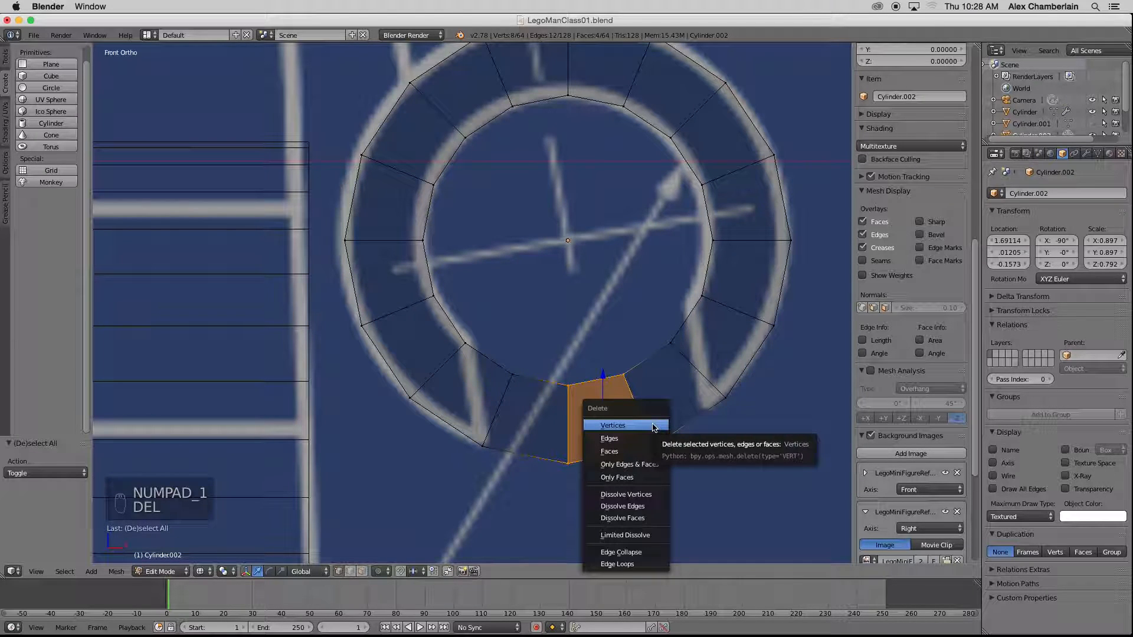
{"action": "left_click", "coordinate": [652, 424]}
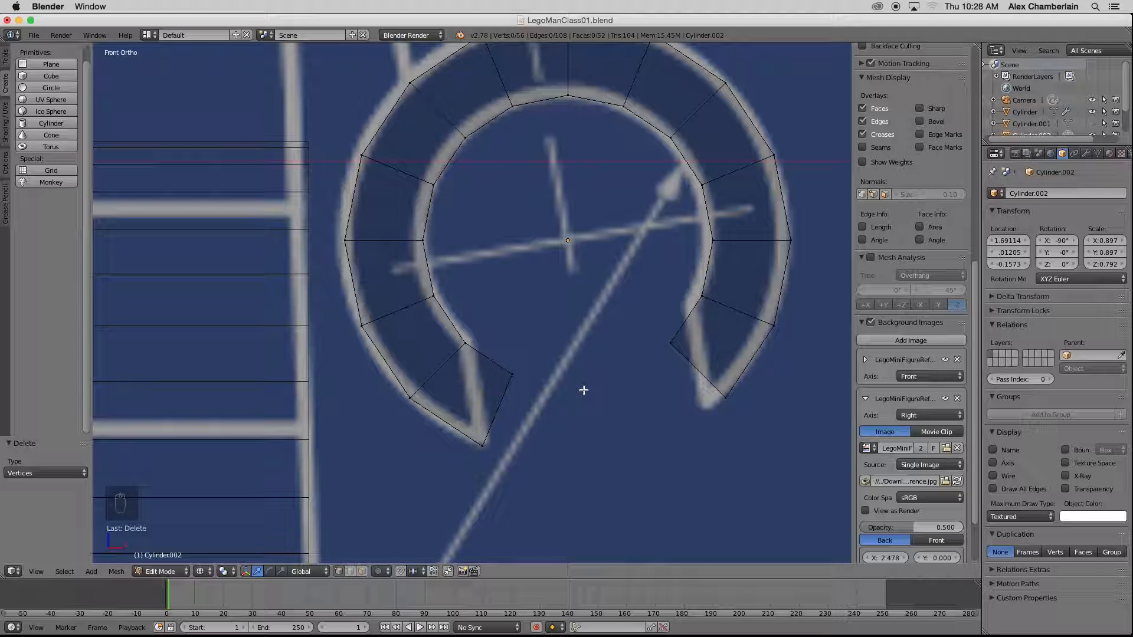
- Close the open end of the C-shape nearest the leg with a face across its four corner vertices
{"action": "key", "text": "z"}
{"action": "middle_click_drag", "start_coordinate": [596, 380], "coordinate": [570, 384]}
{"action": "right_click", "coordinate": [431, 376]}
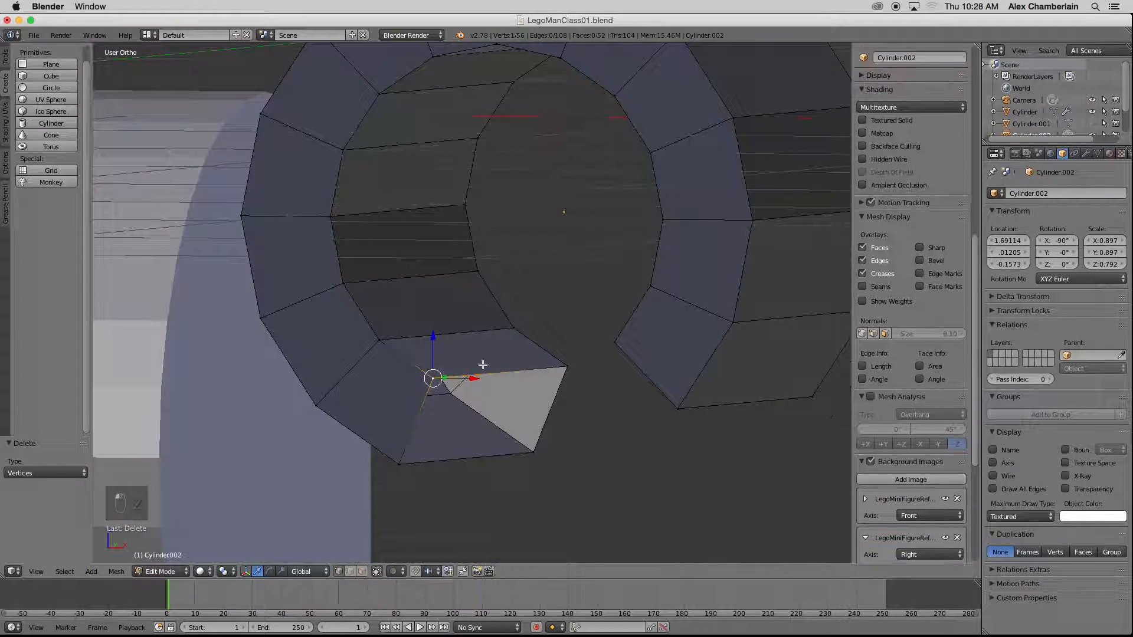
{"action": "right_click", "coordinate": [565, 367], "text": "shift"}
{"action": "right_click", "coordinate": [533, 452], "text": "shift"}
{"action": "right_click", "coordinate": [405, 456], "text": "shift"}
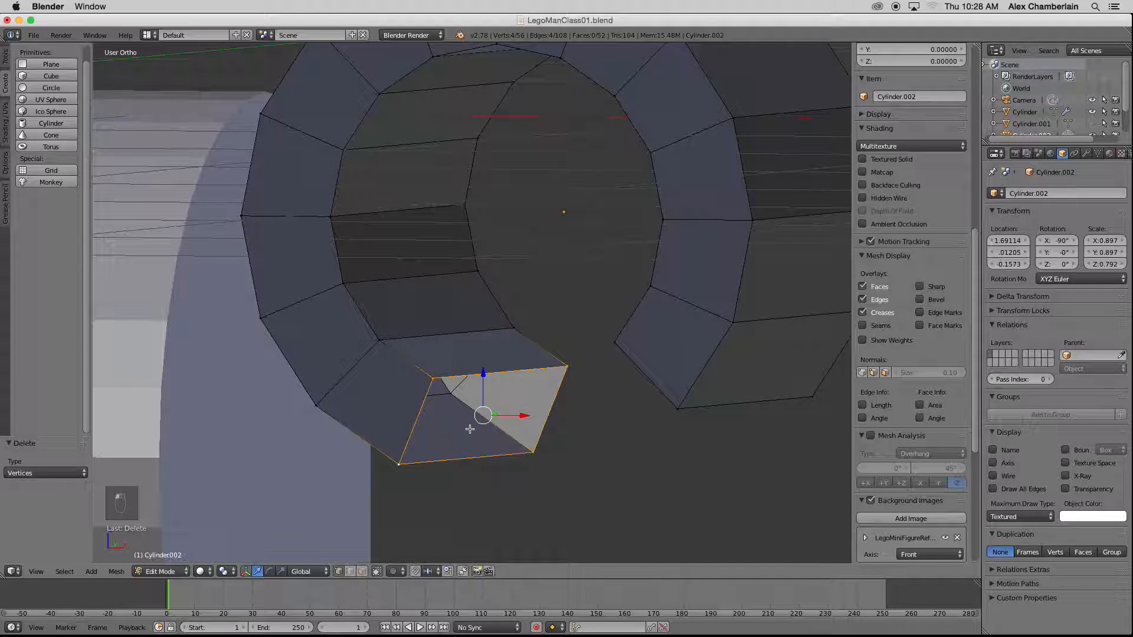
{"action": "key", "text": "f"}
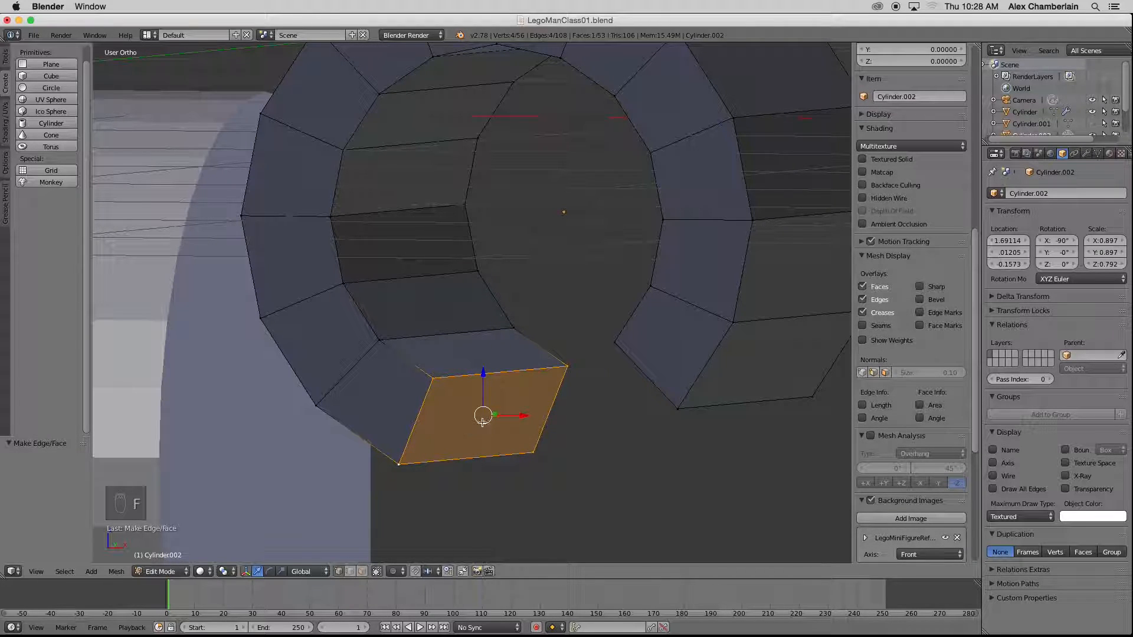
- Fill the opposite open end of the C-shape, away from the leg, with a face across its four corners
{"action": "middle_click_drag", "start_coordinate": [491, 403], "coordinate": [546, 395]}
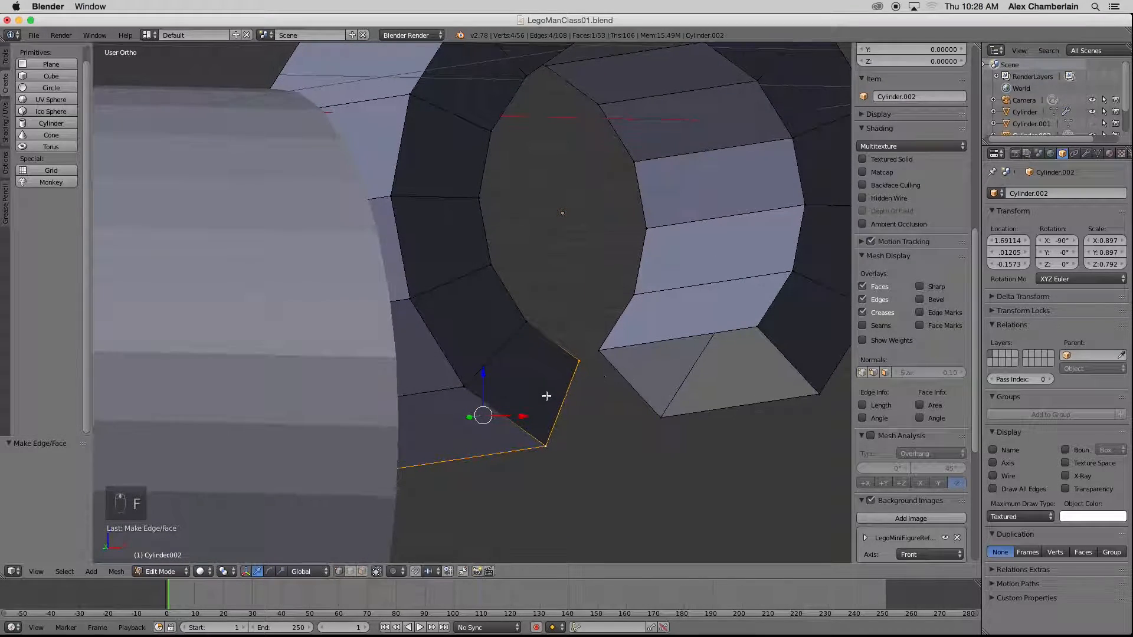
{"action": "right_click", "coordinate": [757, 327]}
{"action": "right_click", "coordinate": [598, 351], "text": "shift"}
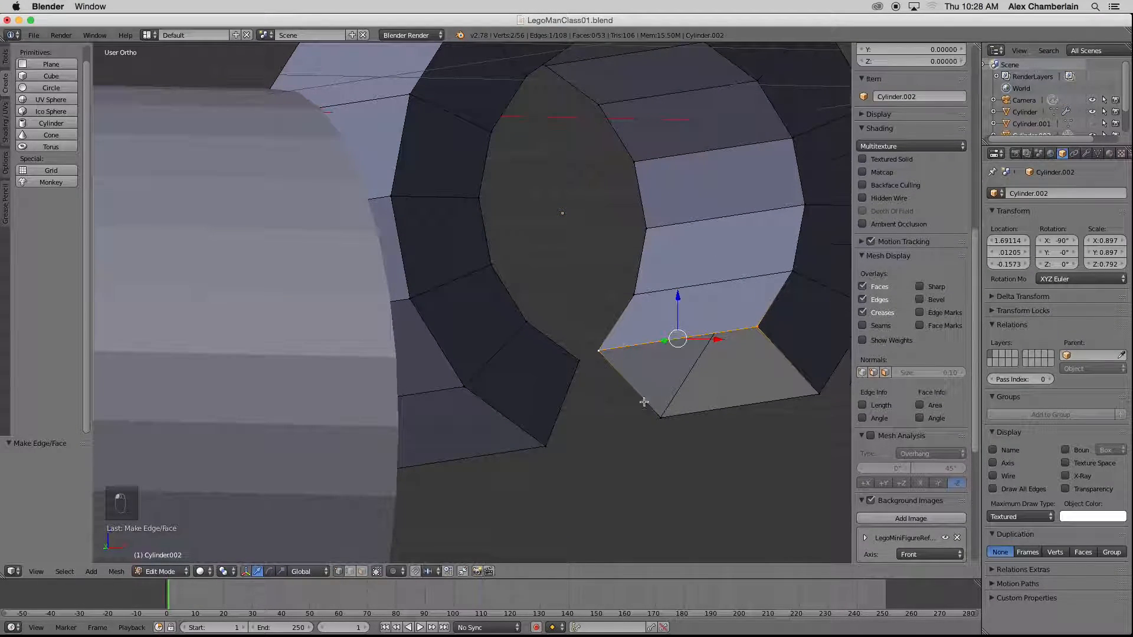
{"action": "right_click", "coordinate": [658, 417], "text": "shift"}
{"action": "right_click", "coordinate": [816, 388], "text": "shift"}
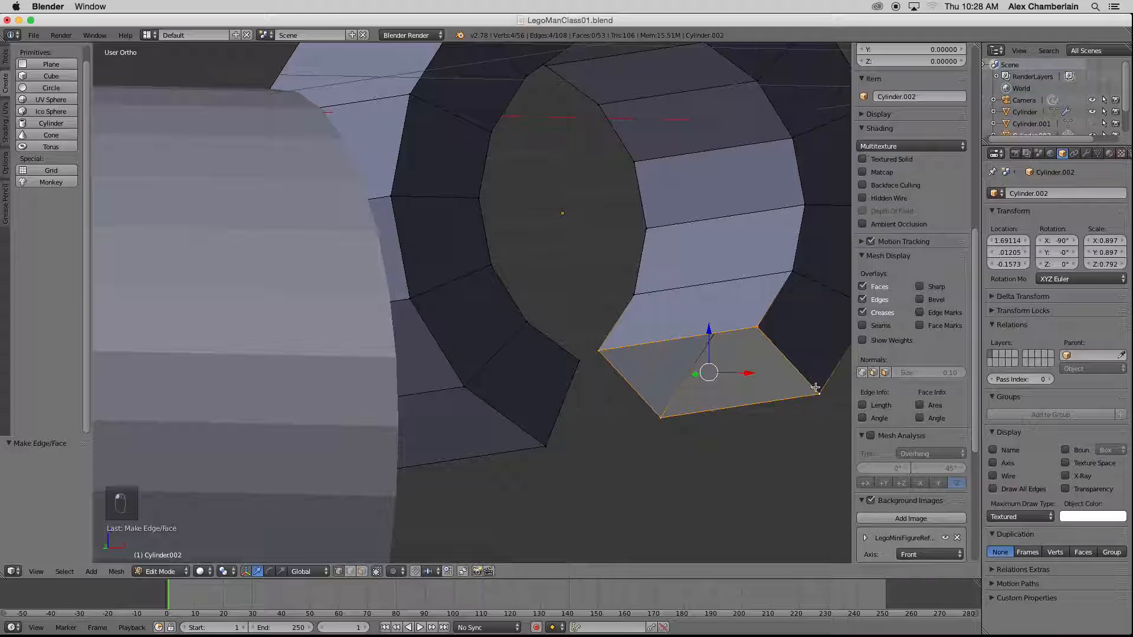
{"action": "key", "text": "f"}
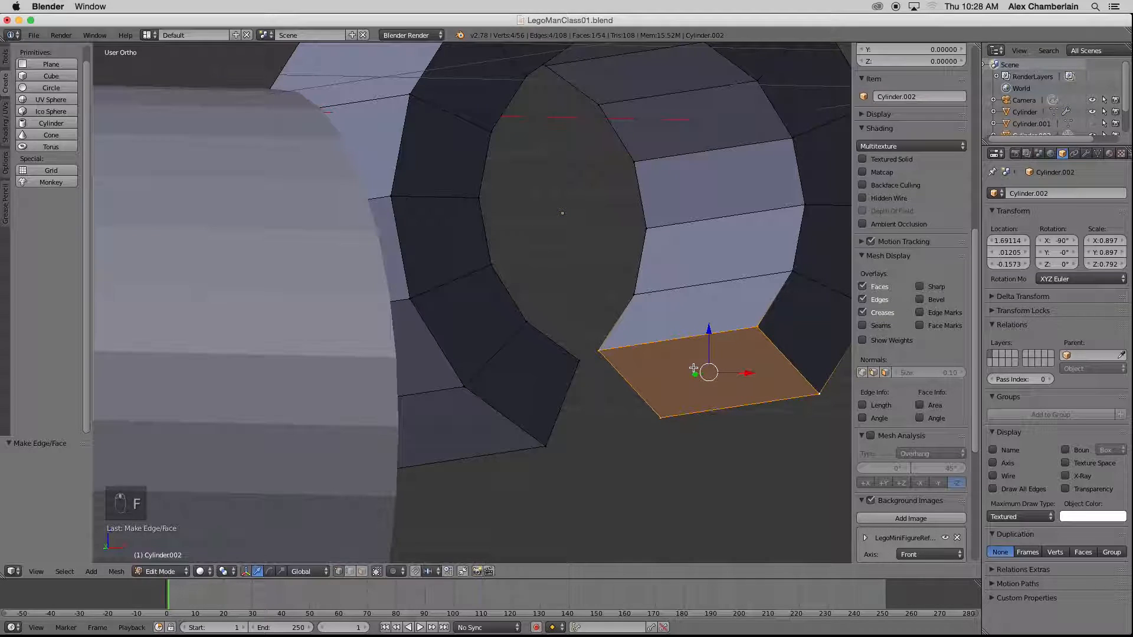
- In wireframe front view, move the inner end vertices of the leg-side tip about -0.077 on X and 0.048 on Z to match the blueprint
{"action": "middle_click_drag", "start_coordinate": [694, 369], "coordinate": [674, 374]}
{"action": "key", "text": "KP_1"}
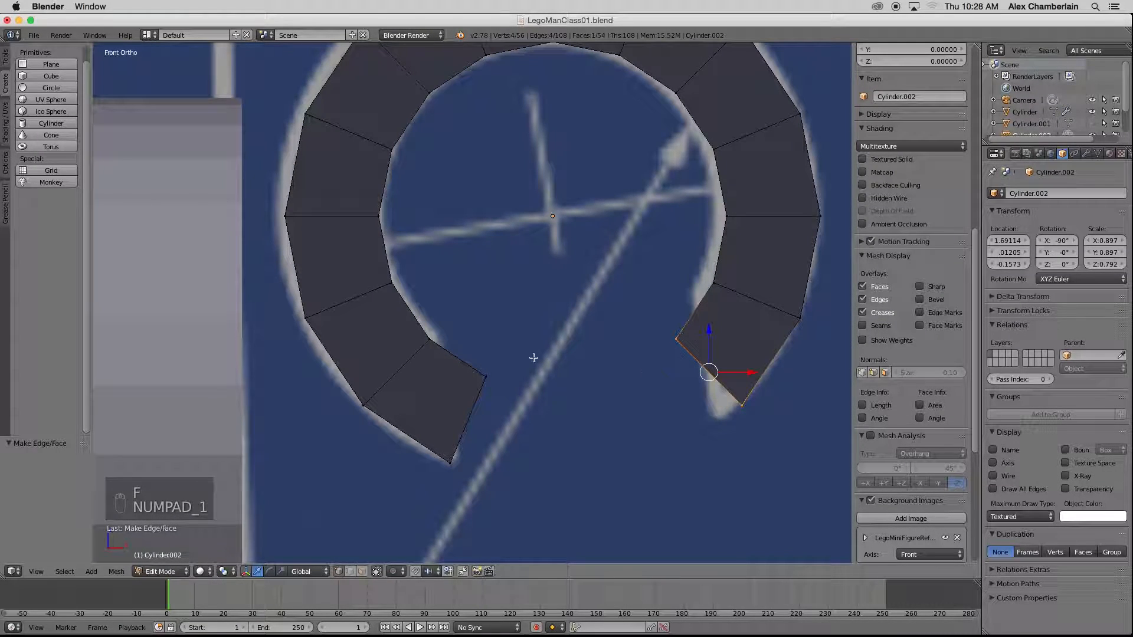
{"action": "key", "text": "z"}
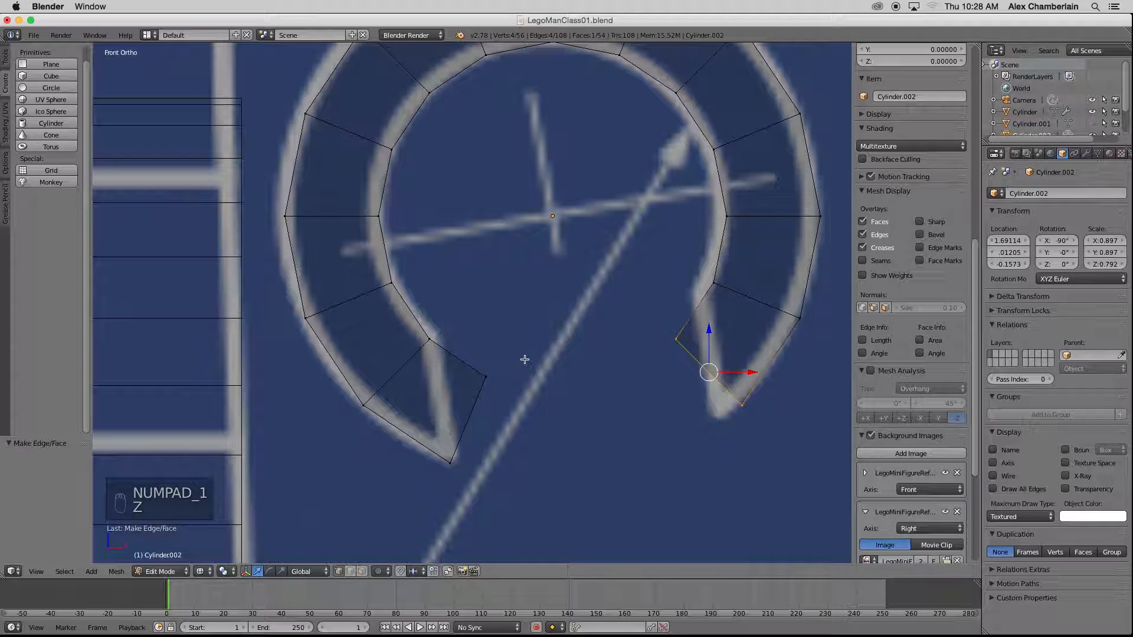
{"action": "scroll", "coordinate": [511, 357], "scroll_direction": "up", "scroll_amount": 1}
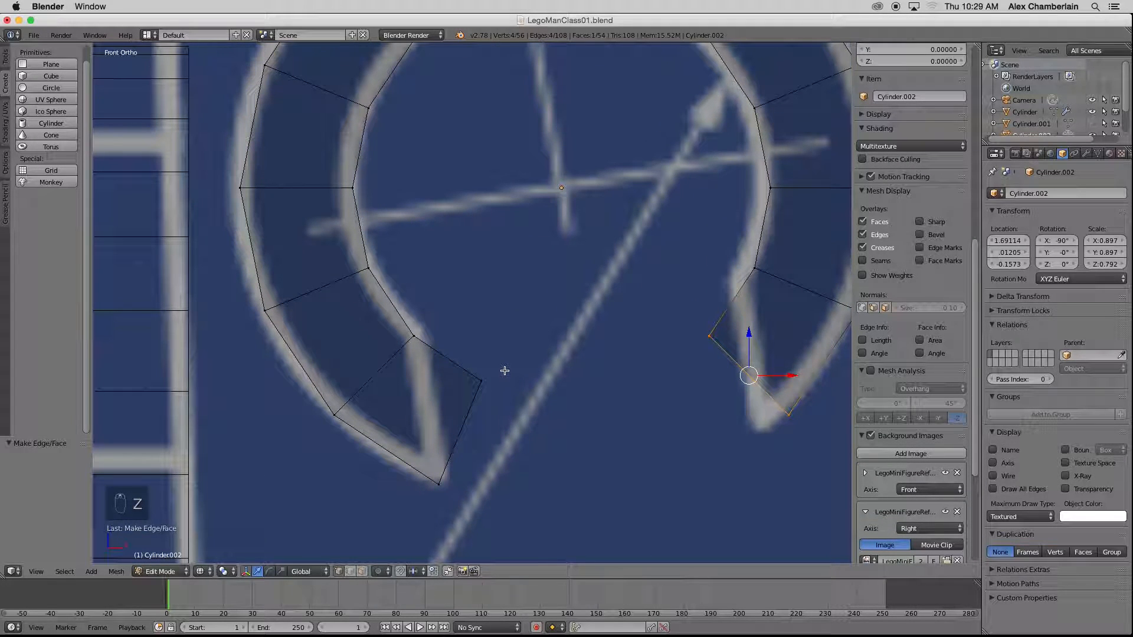
{"action": "key", "text": "a"}
{"action": "key", "text": "b"}
{"action": "left_click_drag", "start_coordinate": [522, 345], "coordinate": [462, 405]}
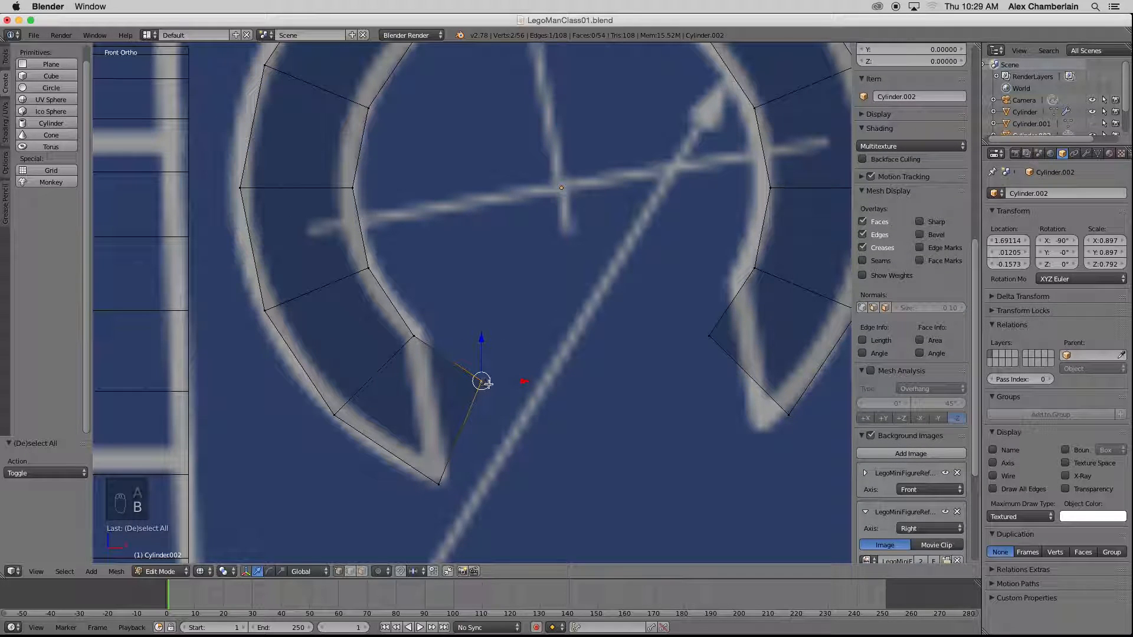
{"action": "key", "text": "g"}
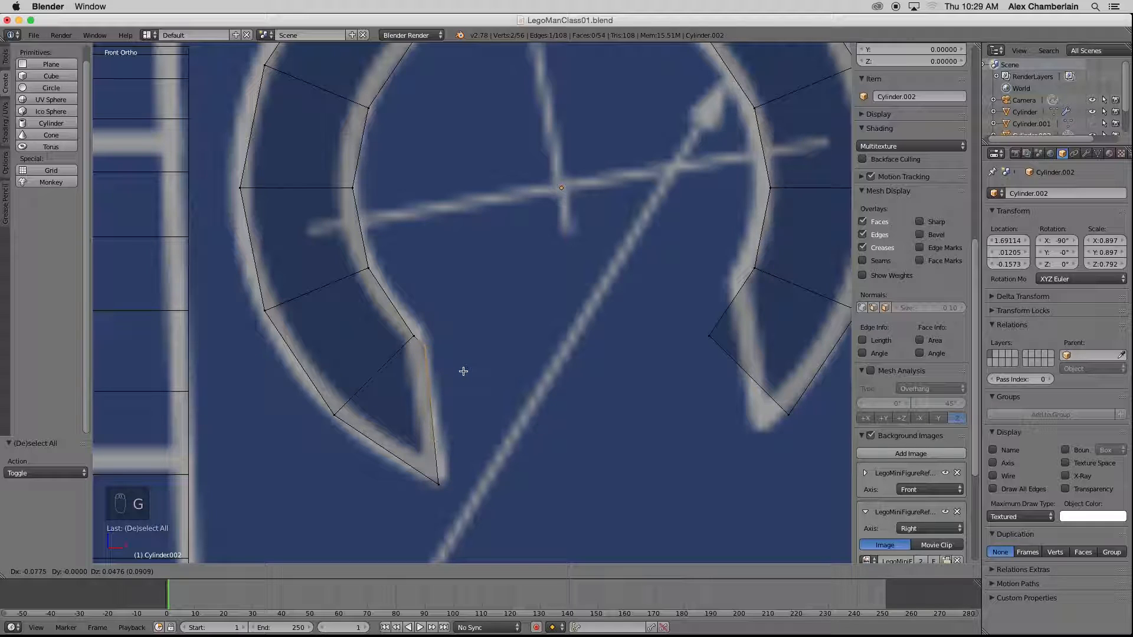
{"action": "left_click", "coordinate": [463, 371]}
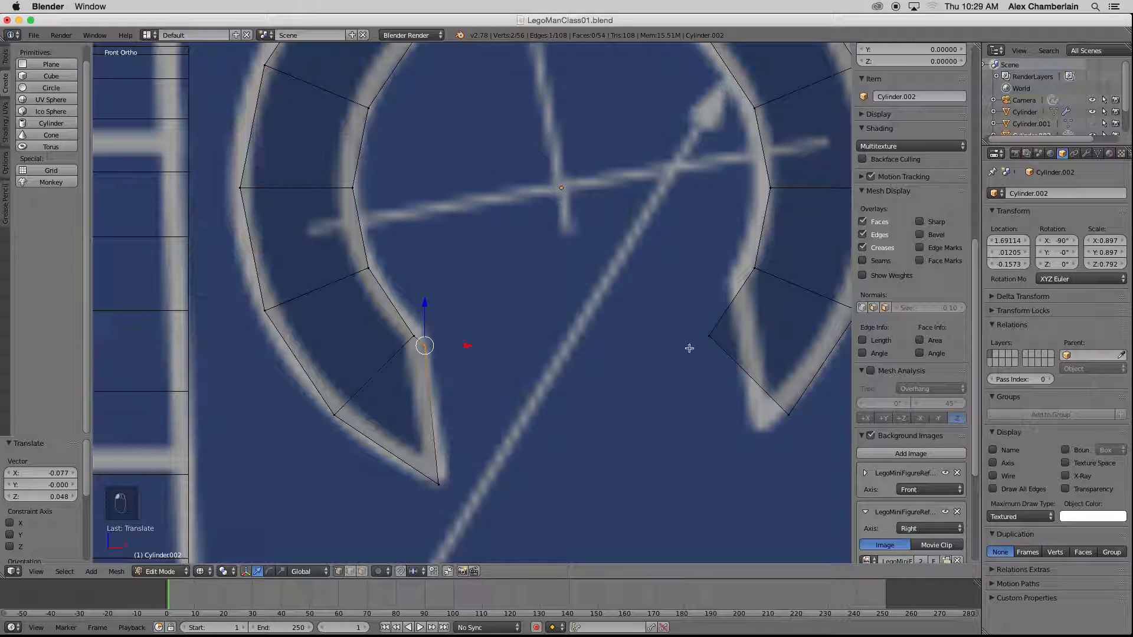
- Move the inner end vertices of the tip away from the leg about 0.045 on X and 0.069 on Z onto the blueprint corner
{"action": "key", "text": "a"}
{"action": "key", "text": "b"}
{"action": "left_click_drag", "start_coordinate": [734, 295], "coordinate": [679, 378]}
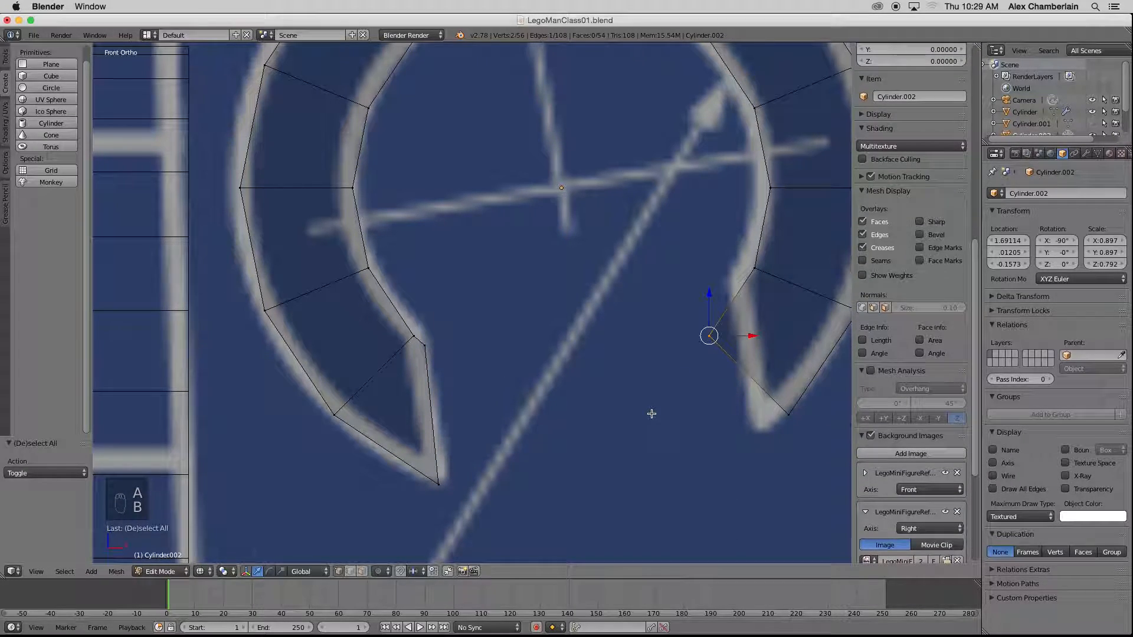
{"action": "key", "text": "g"}
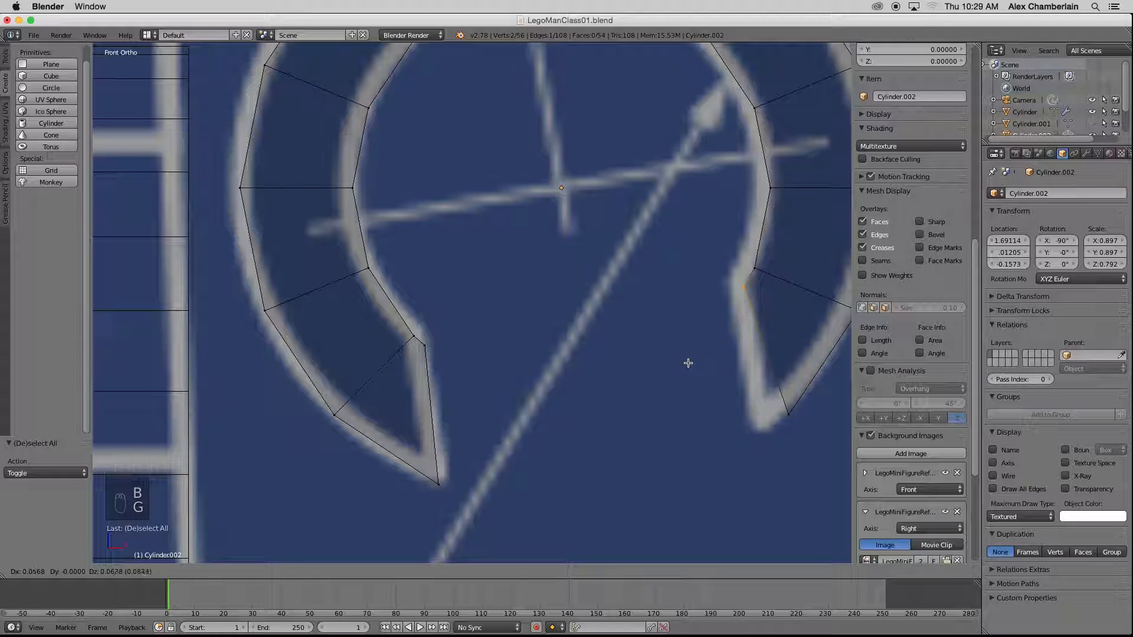
{"action": "left_click", "coordinate": [684, 363]}
- Move the outer end vertices of the same tip about -0.038 on X and -0.024 on Z onto the blueprint's point, and clear the selection
{"action": "key", "text": "a"}
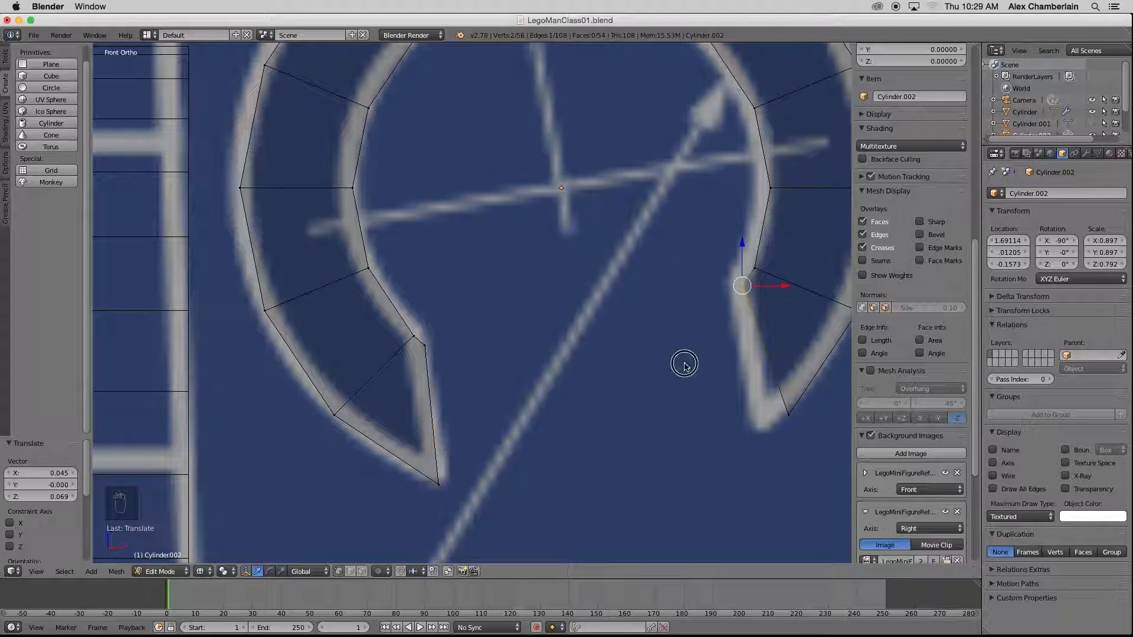
{"action": "key", "text": "b"}
{"action": "left_click_drag", "start_coordinate": [810, 399], "coordinate": [739, 462]}
{"action": "key", "text": "g"}
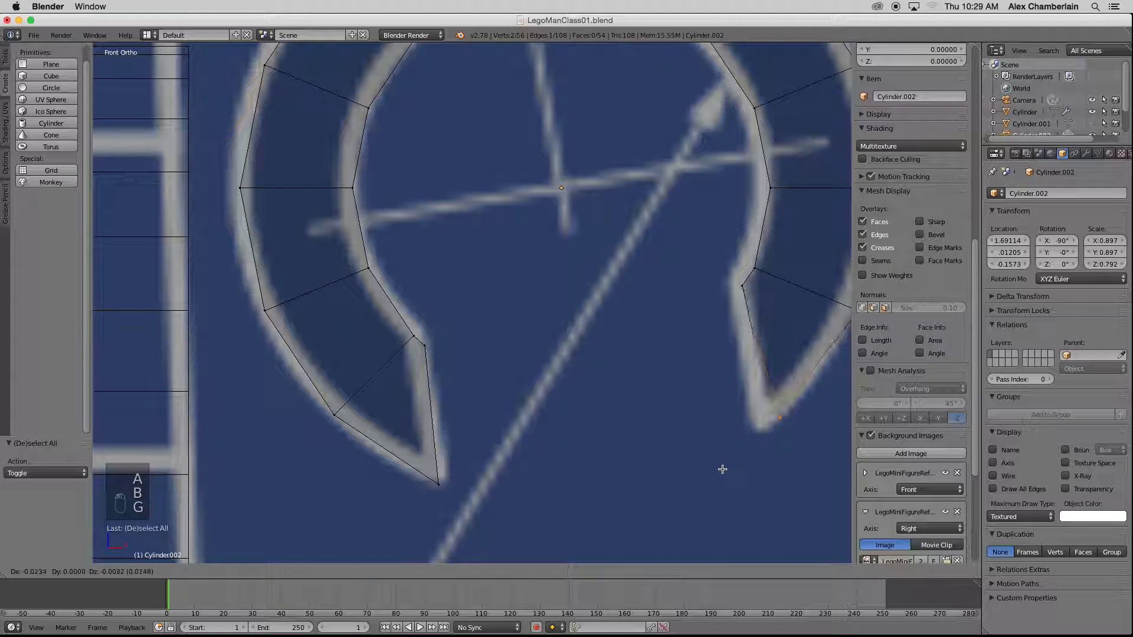
{"action": "left_click", "coordinate": [711, 481]}
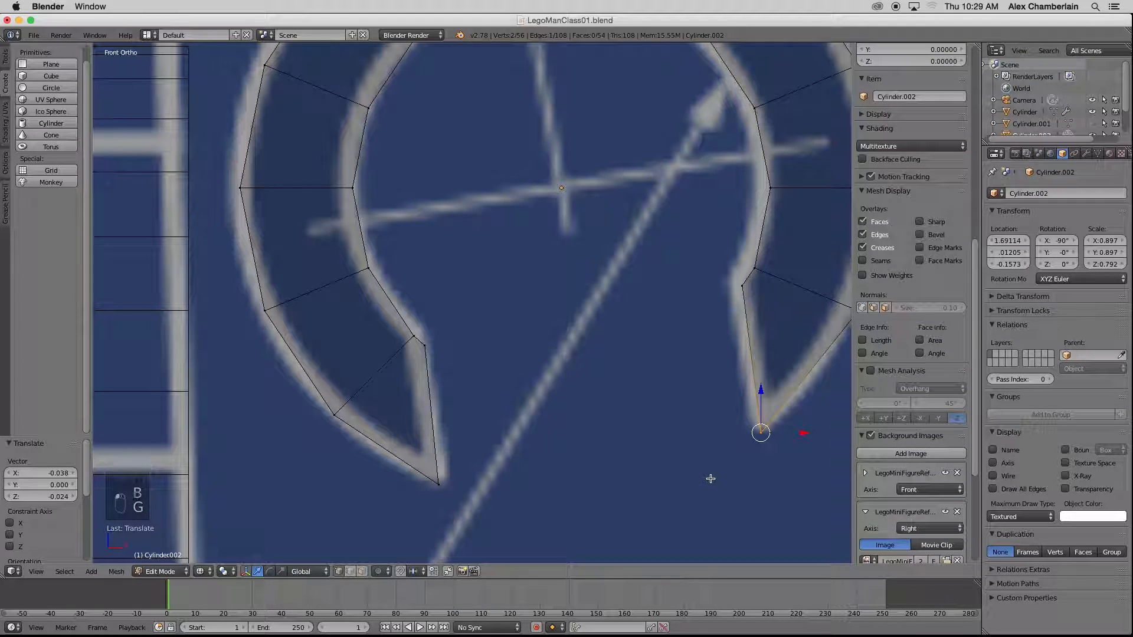
{"action": "key", "text": "a"}
- Compare the C-shaped hand with the blueprint in the right side view and the front view
{"action": "scroll", "coordinate": [713, 481], "scroll_direction": "down", "scroll_amount": 5}
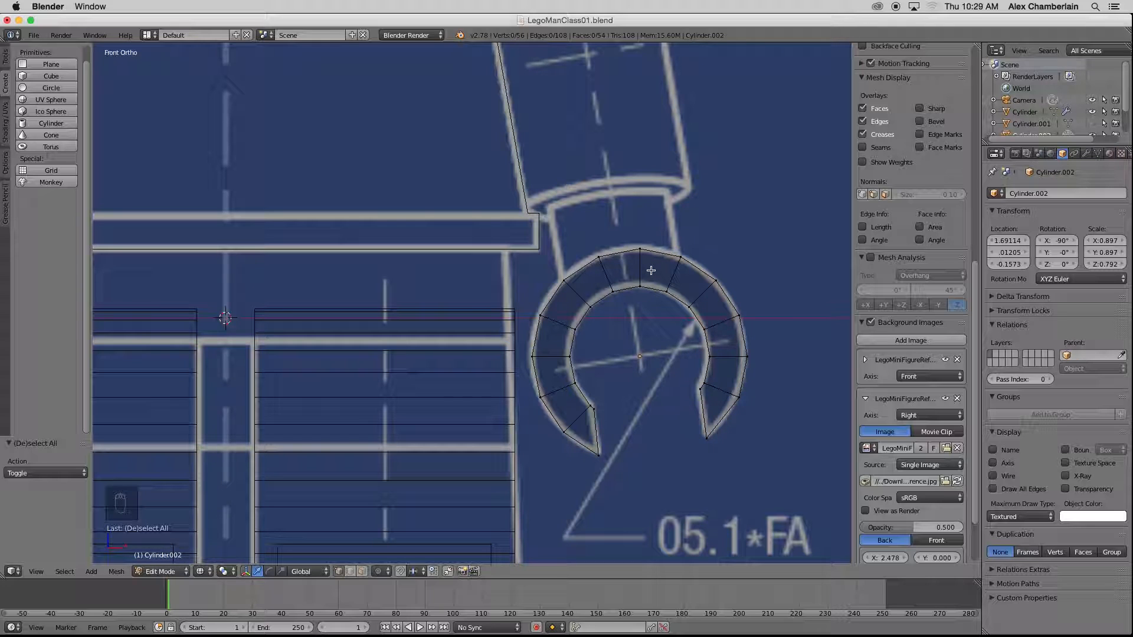
{"action": "key", "text": "KP_3"}
{"action": "scroll", "coordinate": [589, 286], "scroll_direction": "down", "scroll_amount": 4}
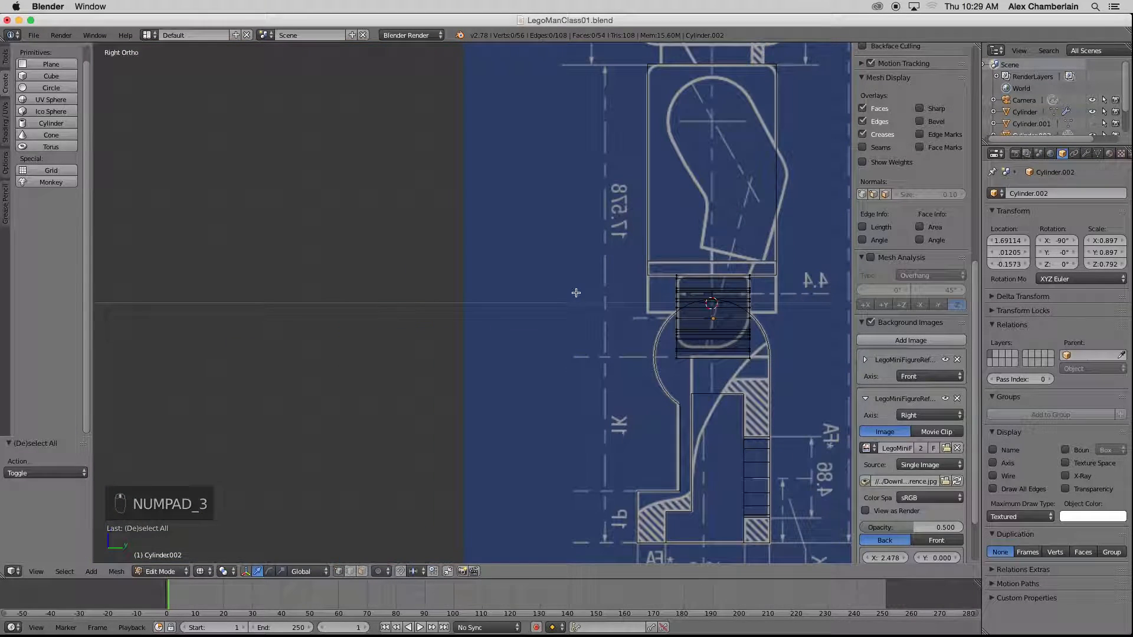
{"action": "scroll", "coordinate": [708, 283], "scroll_direction": "up", "scroll_amount": 4}
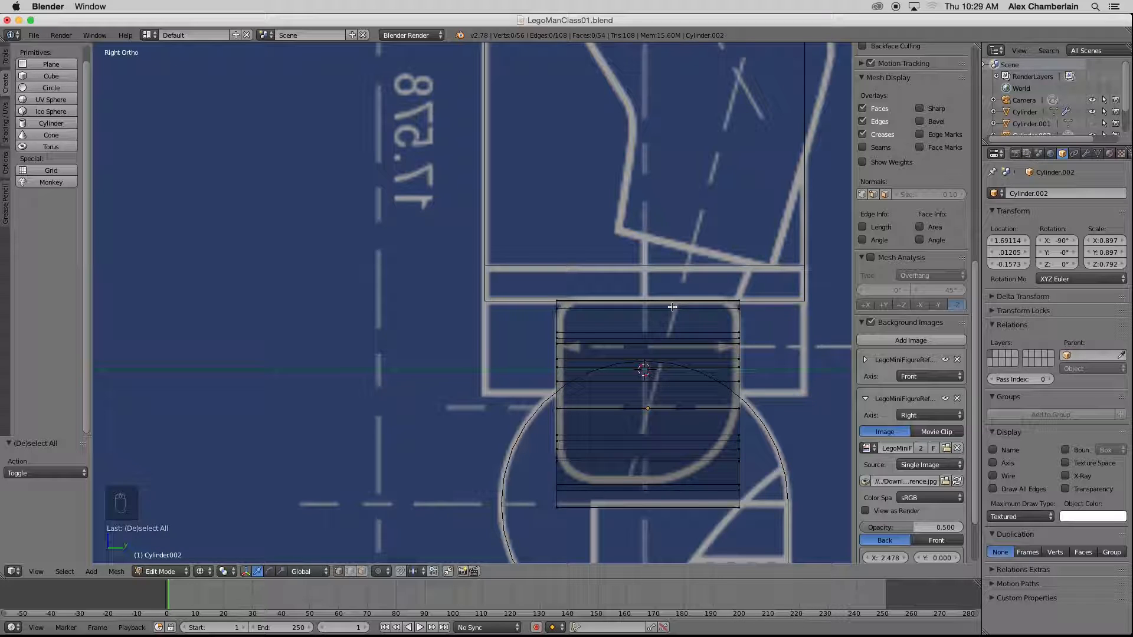
{"action": "key", "text": "KP_1"}
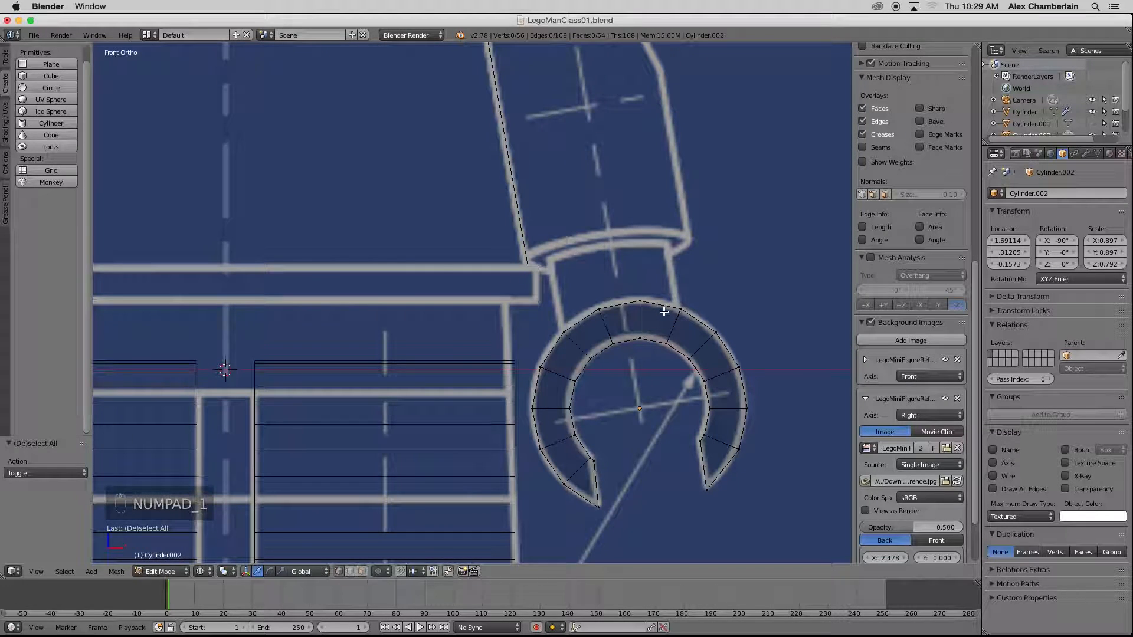
- Add an edge loop through the middle of the hand's depth, slid onto the blueprint's vertical centreline in the right side view
{"action": "key", "text": "KP_3"}
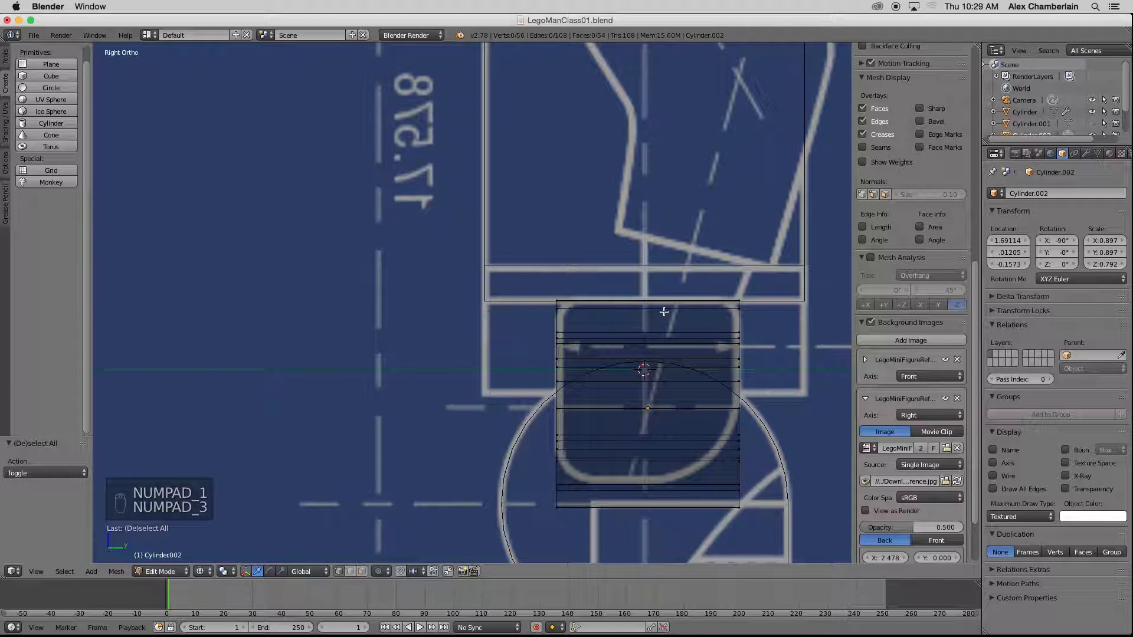
{"action": "left_click", "coordinate": [5, 58]}
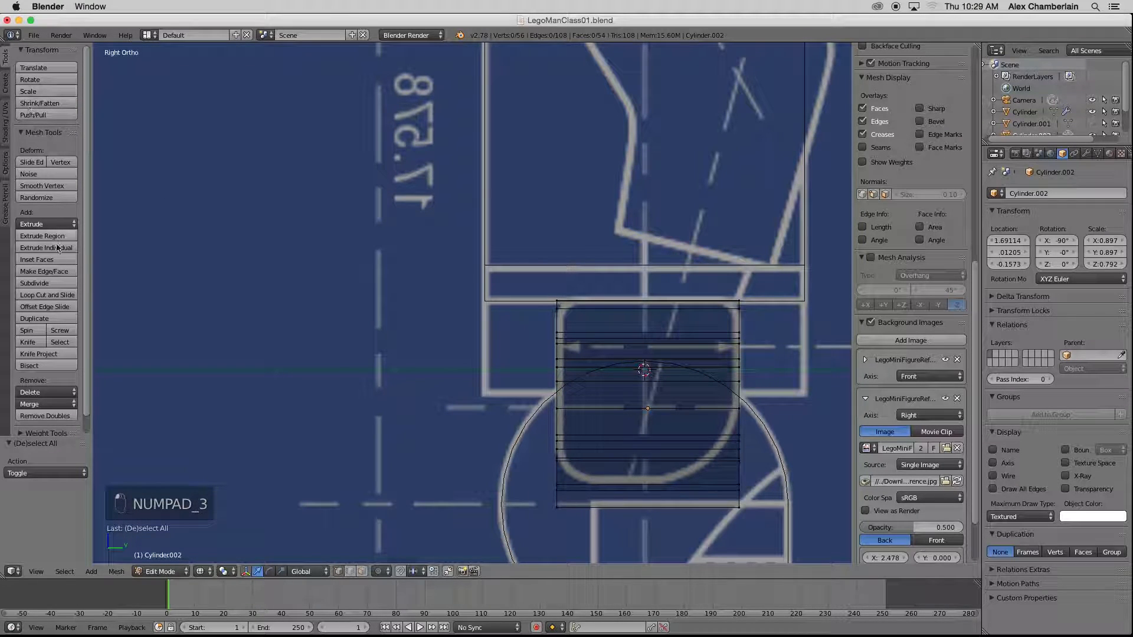
{"action": "left_click", "coordinate": [68, 296]}
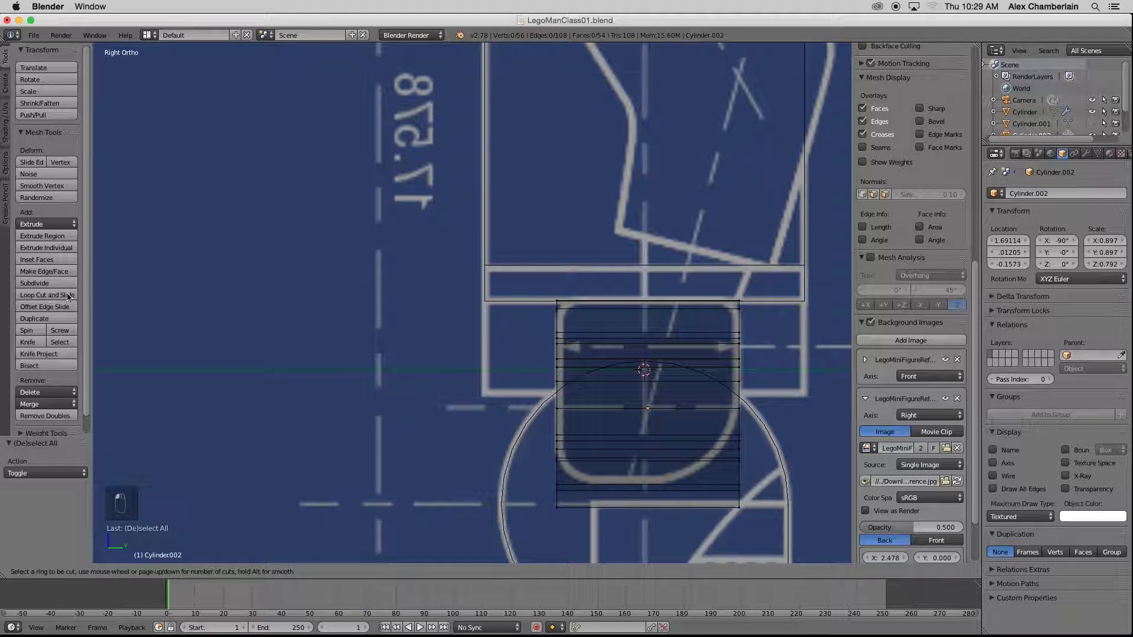
{"action": "left_click", "coordinate": [717, 300]}
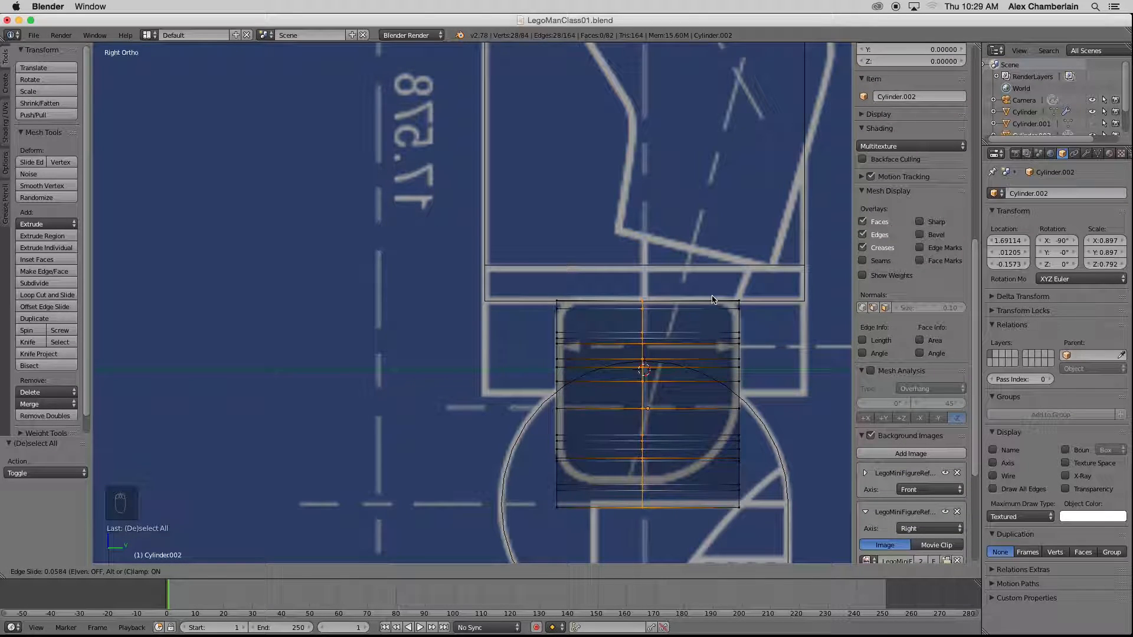
{"action": "left_click", "coordinate": [714, 299]}
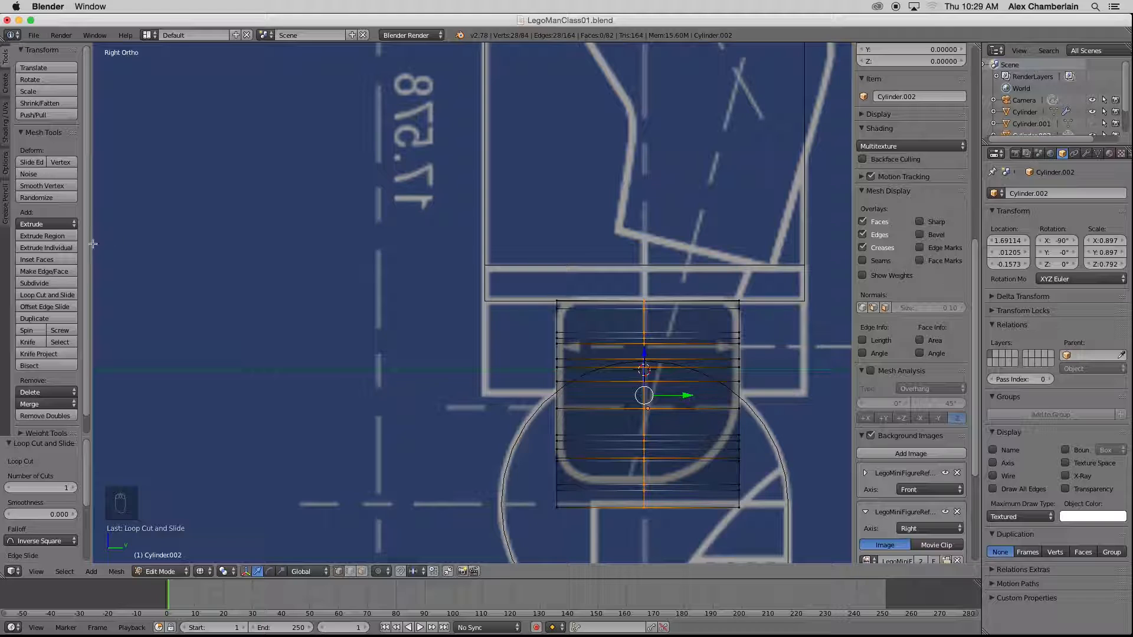
- Add a second edge loop to the hand and slide it about -0.9, close to the edge on the +Y side
{"action": "left_click", "coordinate": [50, 295]}
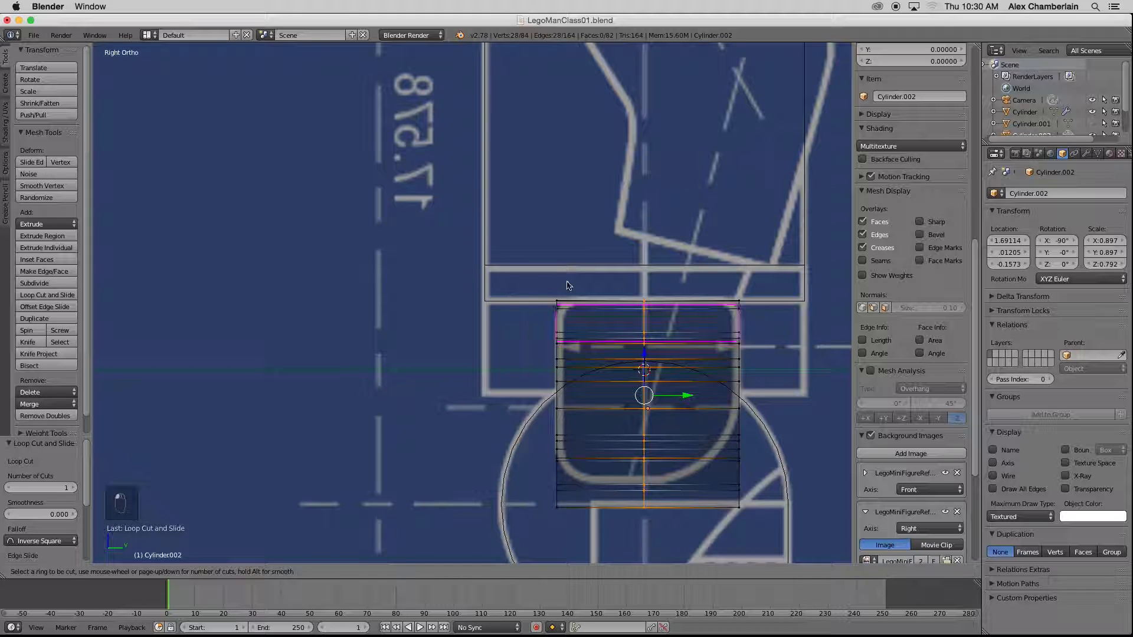
{"action": "left_click", "coordinate": [697, 298]}
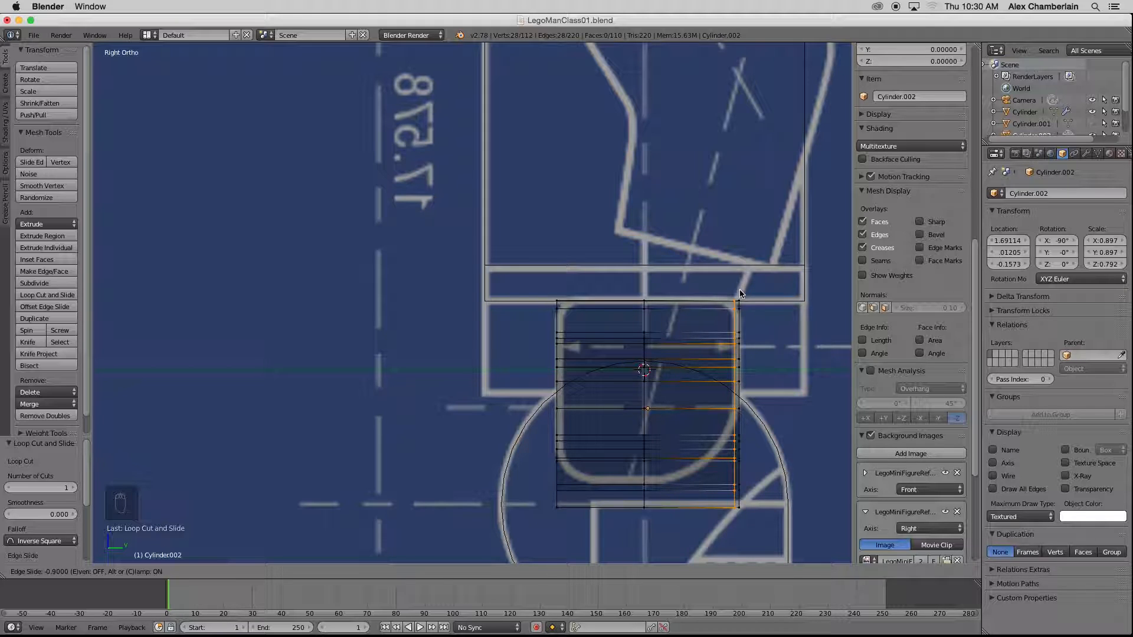
{"action": "left_click", "coordinate": [739, 293]}
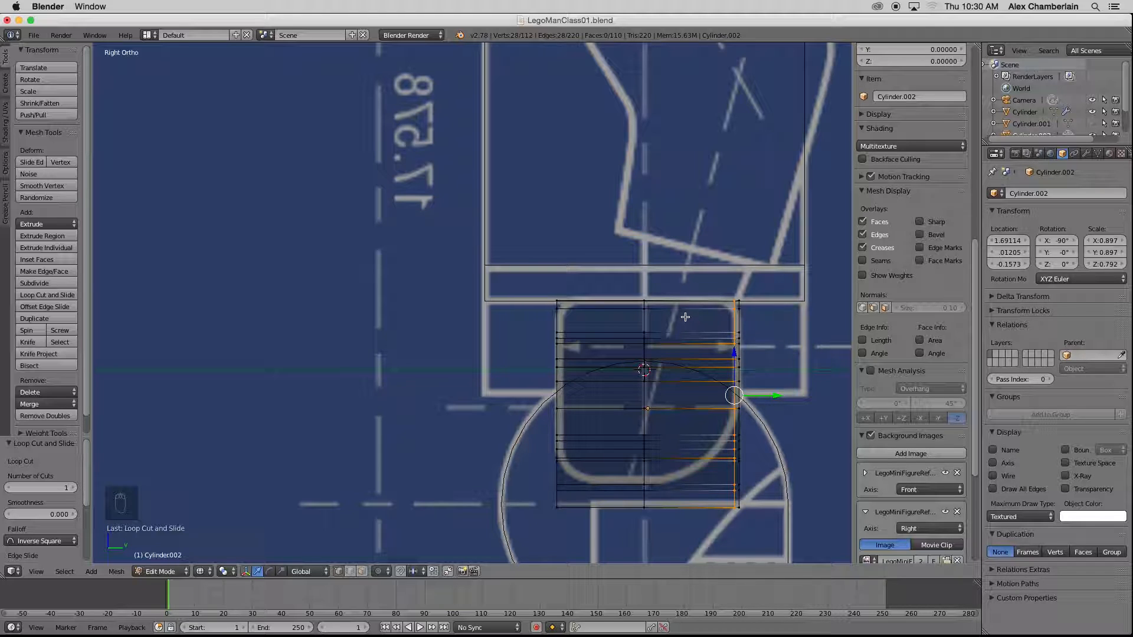
- Select only the three outer faces under the wrist, between the middle and +Y edge loops, and switch to solid shading
{"action": "key", "text": "KP_1"}
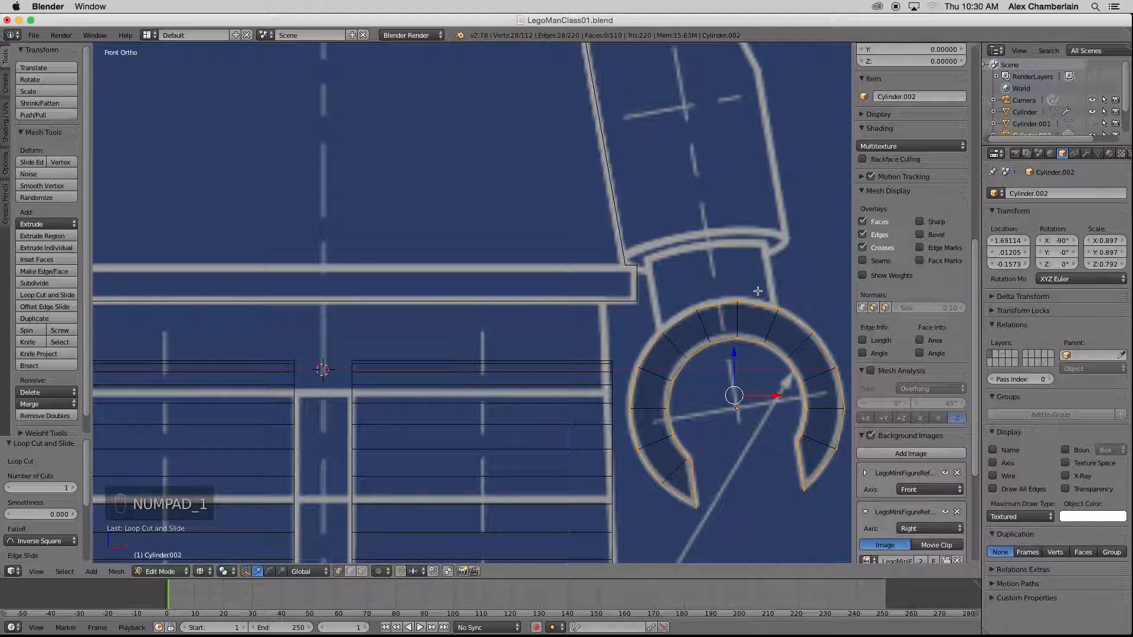
{"action": "key", "text": "a"}
{"action": "key", "text": "a"}
{"action": "key", "text": "b"}
{"action": "left_click_drag", "start_coordinate": [786, 269], "coordinate": [656, 336]}
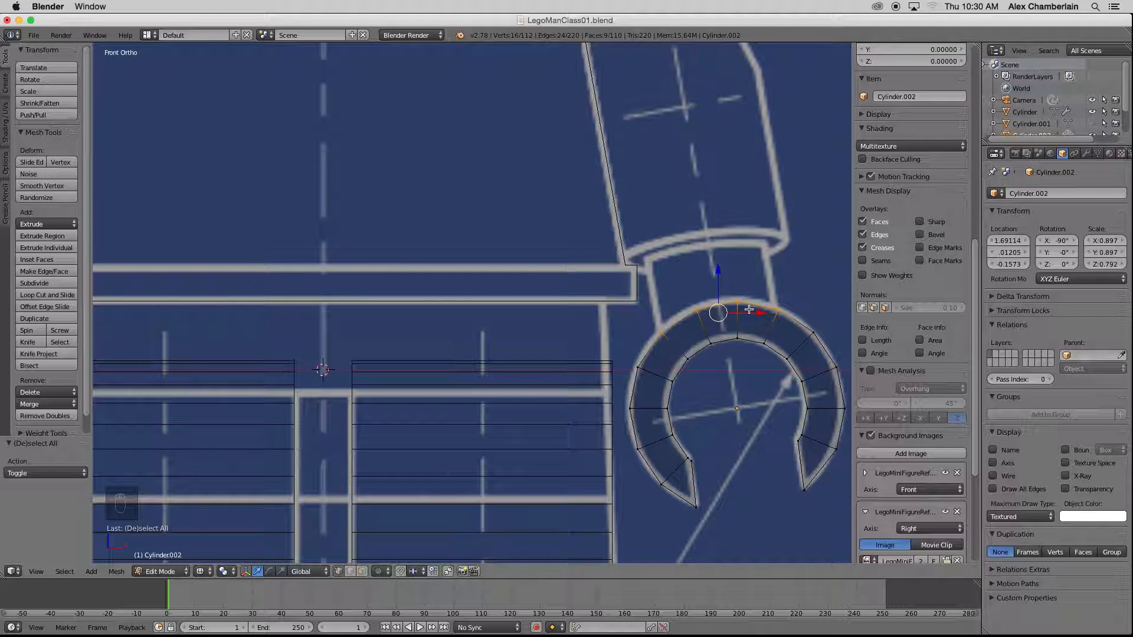
{"action": "key", "text": "KP_3"}
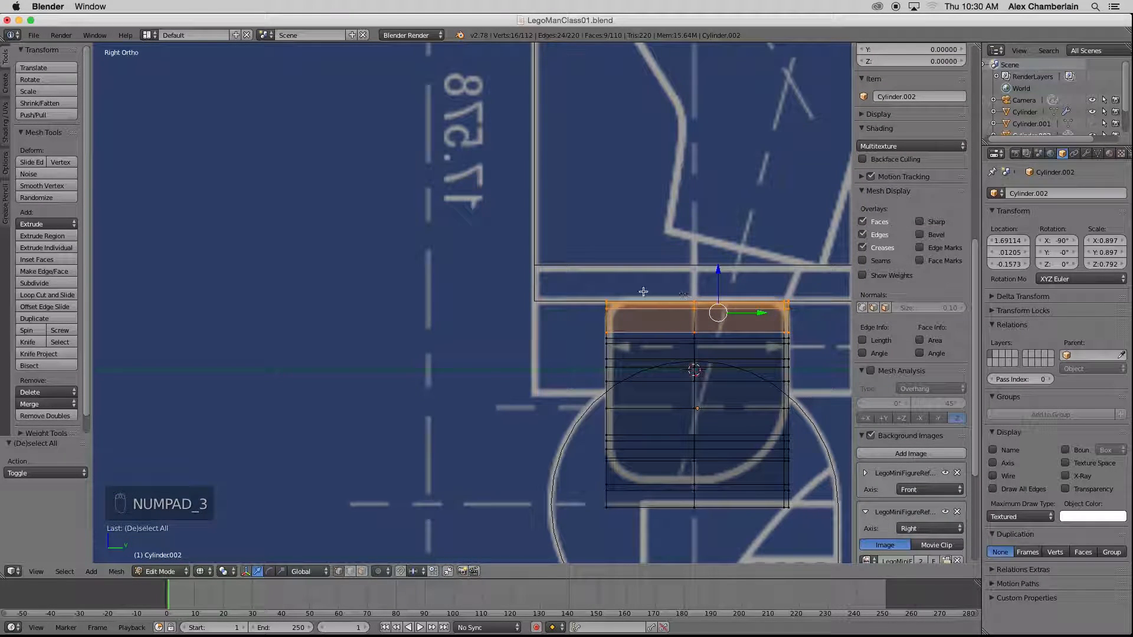
{"action": "key", "text": "c"}
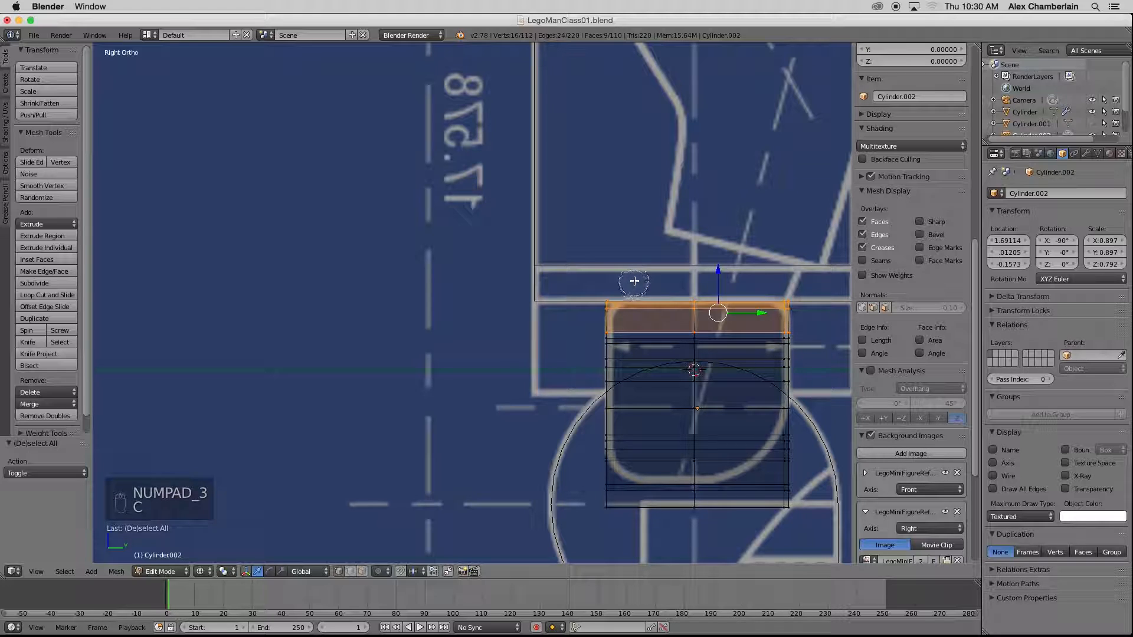
{"action": "mouse_move", "coordinate": [611, 288]}
{"action": "middle_mouse_down"}
{"action": "mouse_move", "coordinate": [655, 297]}
{"action": "mouse_move", "coordinate": [607, 323]}
{"action": "middle_mouse_up"}
{"action": "middle_click_drag", "start_coordinate": [796, 297], "coordinate": [792, 328]}
{"action": "right_click", "coordinate": [800, 331]}
{"action": "mouse_move", "coordinate": [662, 305]}
{"action": "middle_mouse_down"}
{"action": "mouse_move", "coordinate": [714, 319]}
{"action": "mouse_move", "coordinate": [759, 354]}
{"action": "mouse_move", "coordinate": [815, 356]}
{"action": "mouse_move", "coordinate": [794, 349]}
{"action": "mouse_move", "coordinate": [769, 369]}
{"action": "mouse_move", "coordinate": [762, 351]}
{"action": "mouse_move", "coordinate": [781, 345]}
{"action": "middle_mouse_up"}
{"action": "key", "text": "z"}
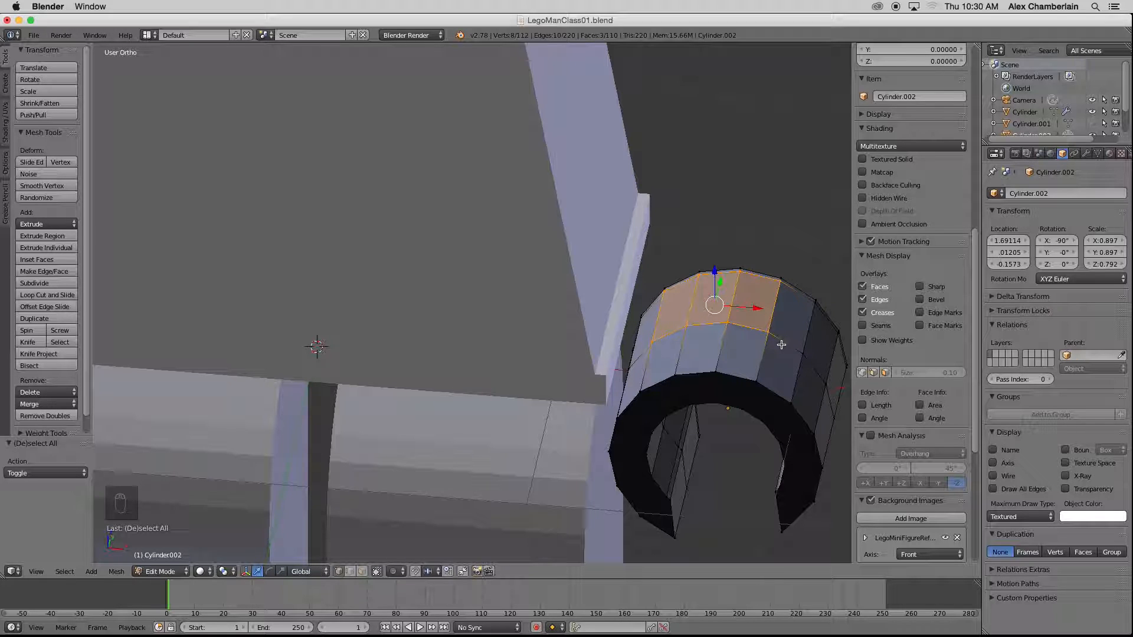
- In front view, extrude the selected faces about 0.315 outward along their normal to form the wrist up to the sleeve
{"action": "key", "text": "KP_1"}
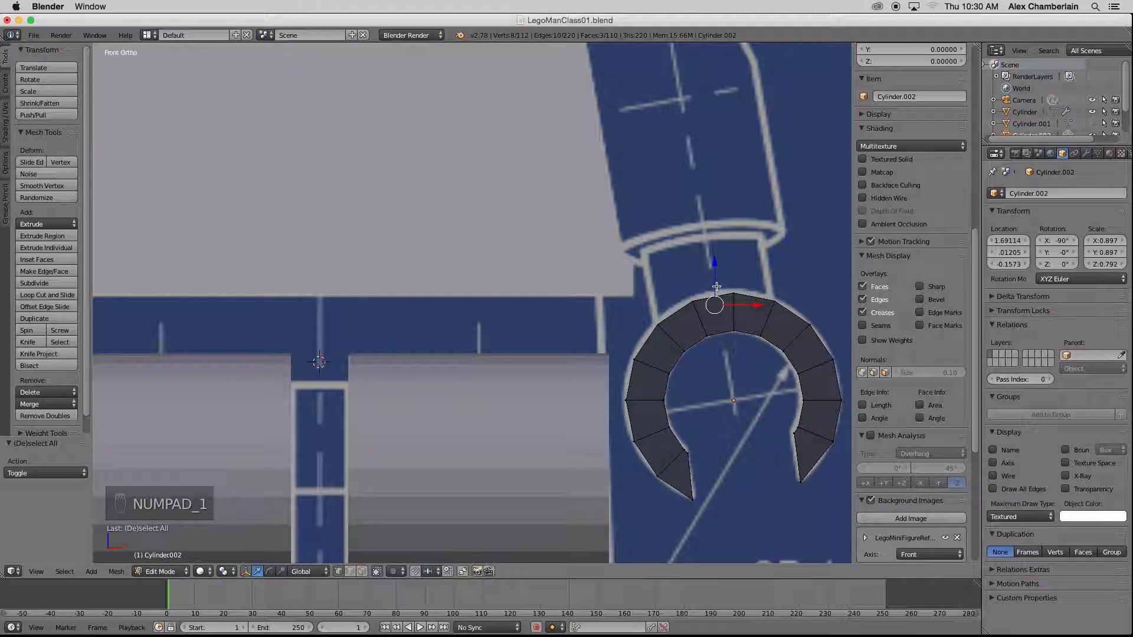
{"action": "key", "text": "e"}
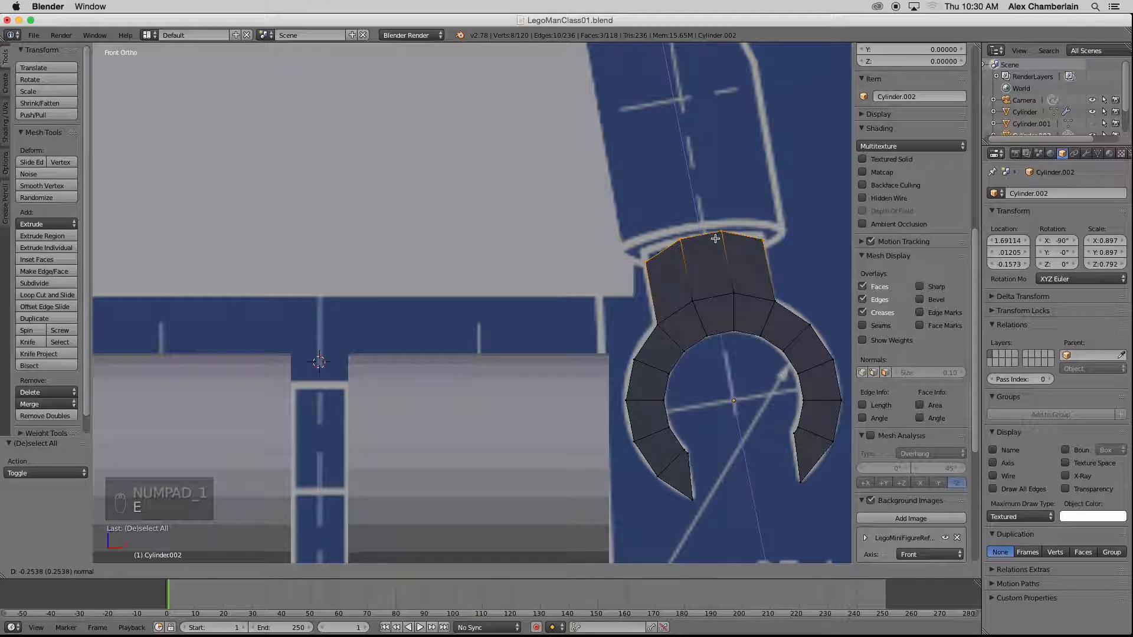
{"action": "left_click", "coordinate": [710, 226]}
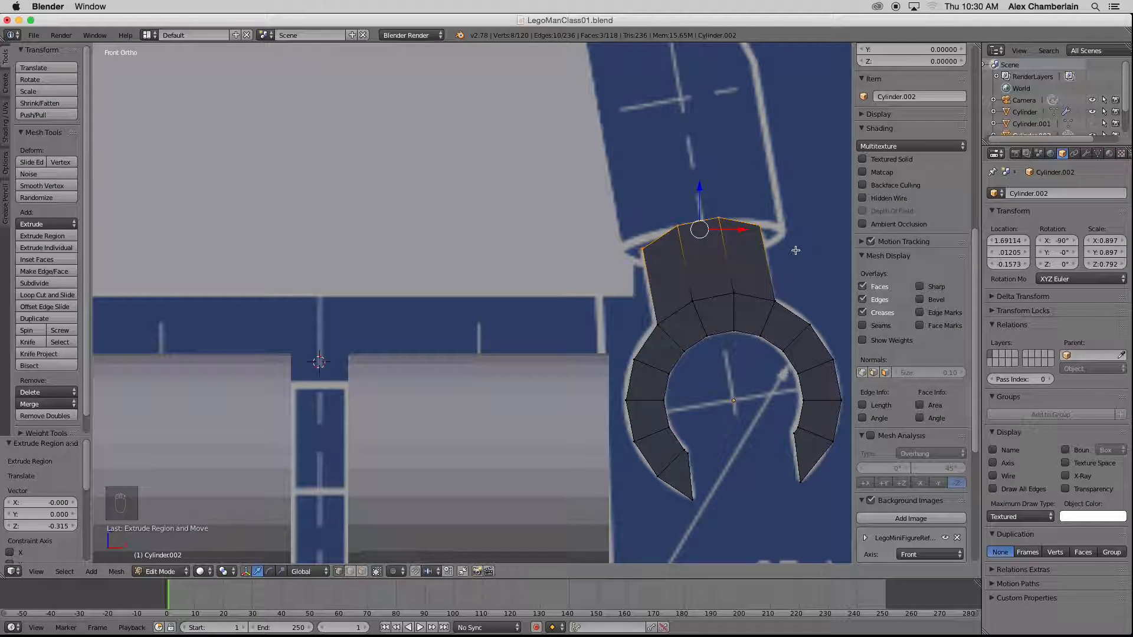
{"action": "key", "text": "s"}
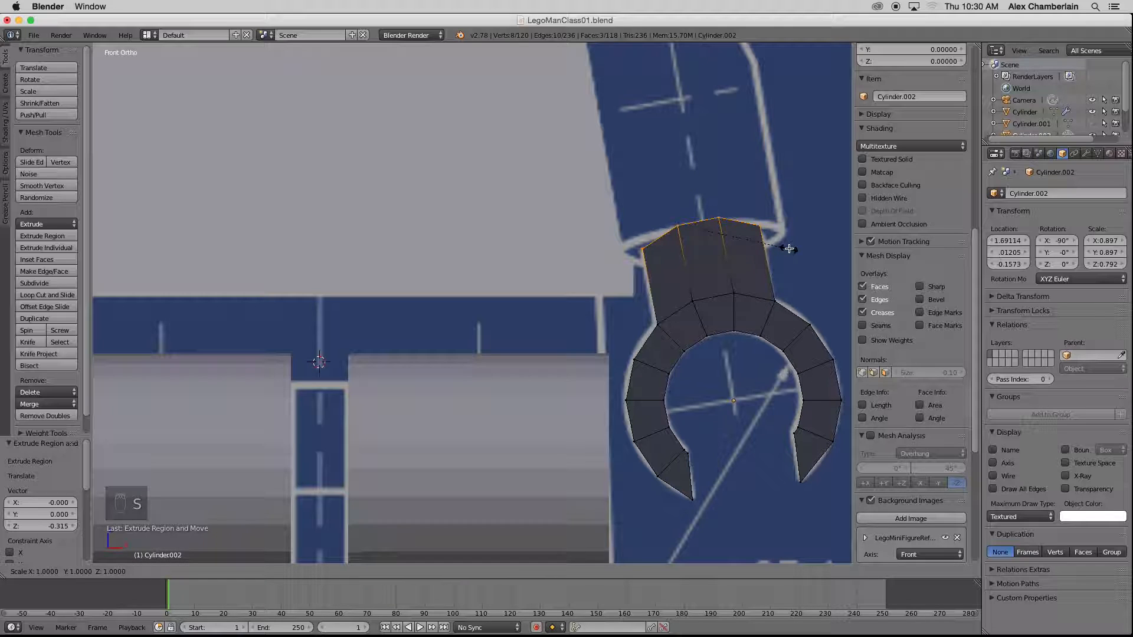
{"action": "key", "text": "z"}
{"action": "key", "text": "z"}
{"action": "key", "text": "0"}
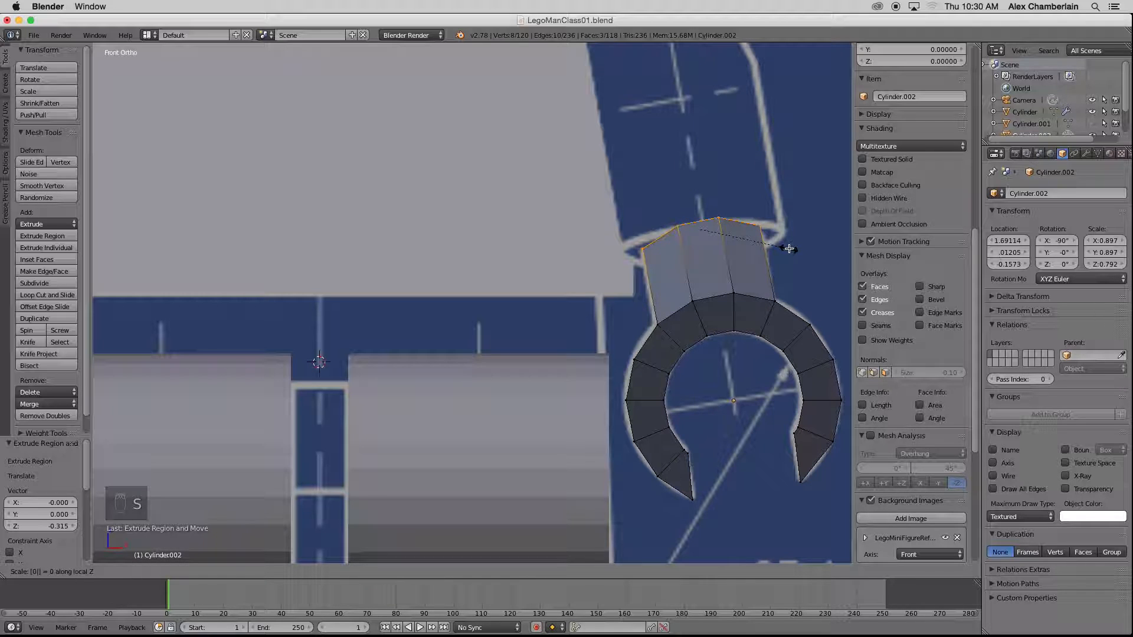
{"action": "left_click", "coordinate": [788, 248]}
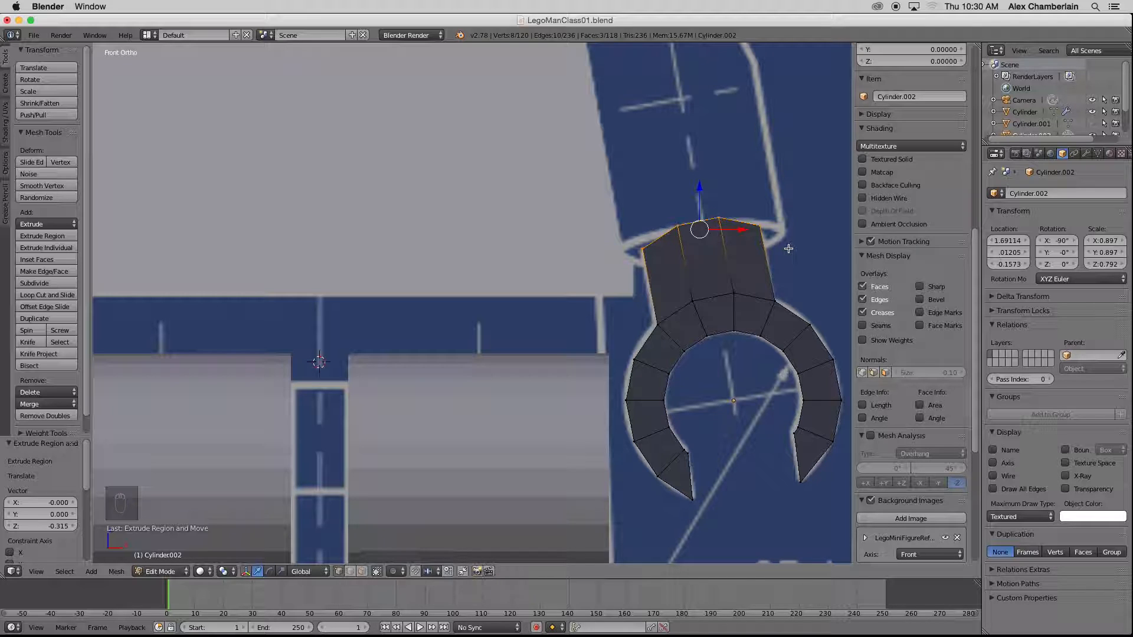
{"action": "key", "text": "Escape"}
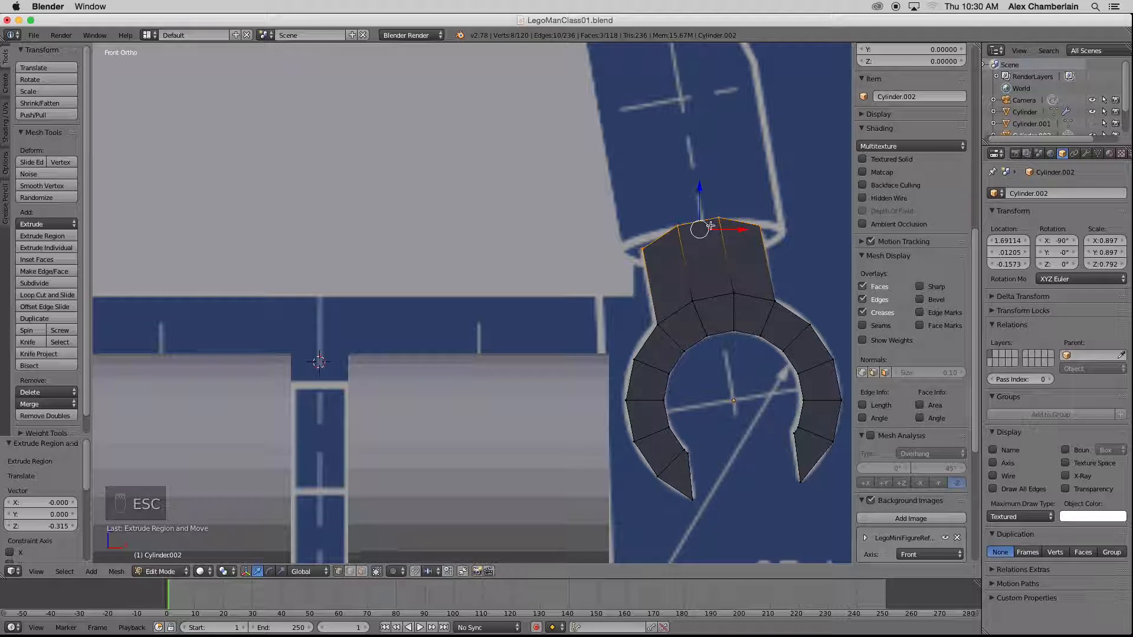
{"action": "scroll", "coordinate": [697, 223], "scroll_direction": "up", "scroll_amount": 2}
{"action": "scroll", "coordinate": [661, 226], "scroll_direction": "down", "scroll_amount": 1}
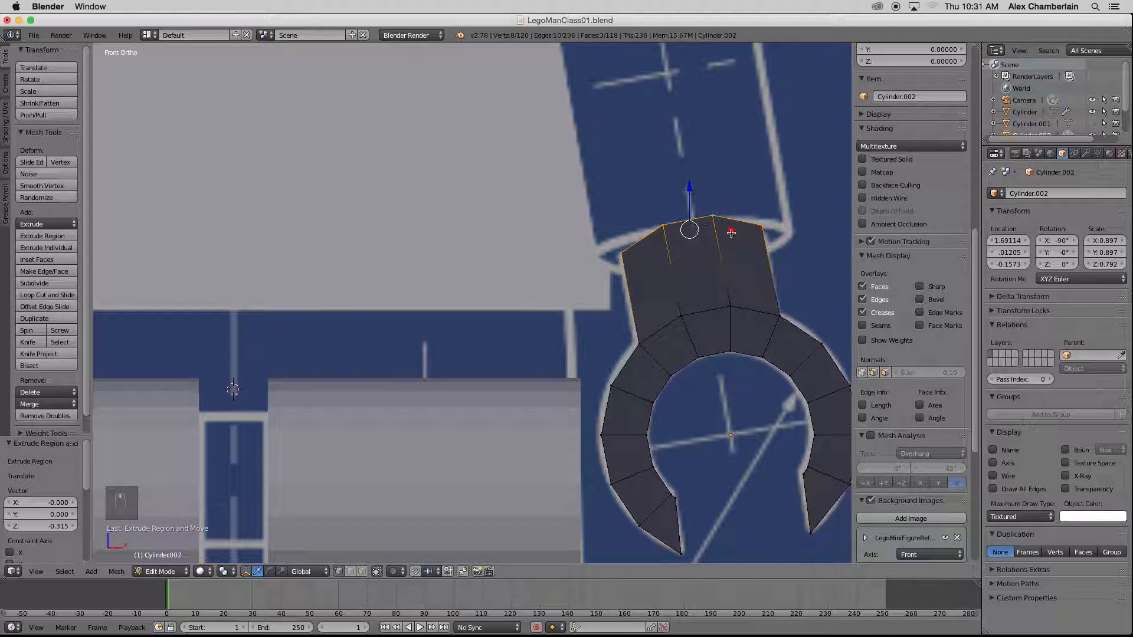
{"action": "key", "text": "s"}
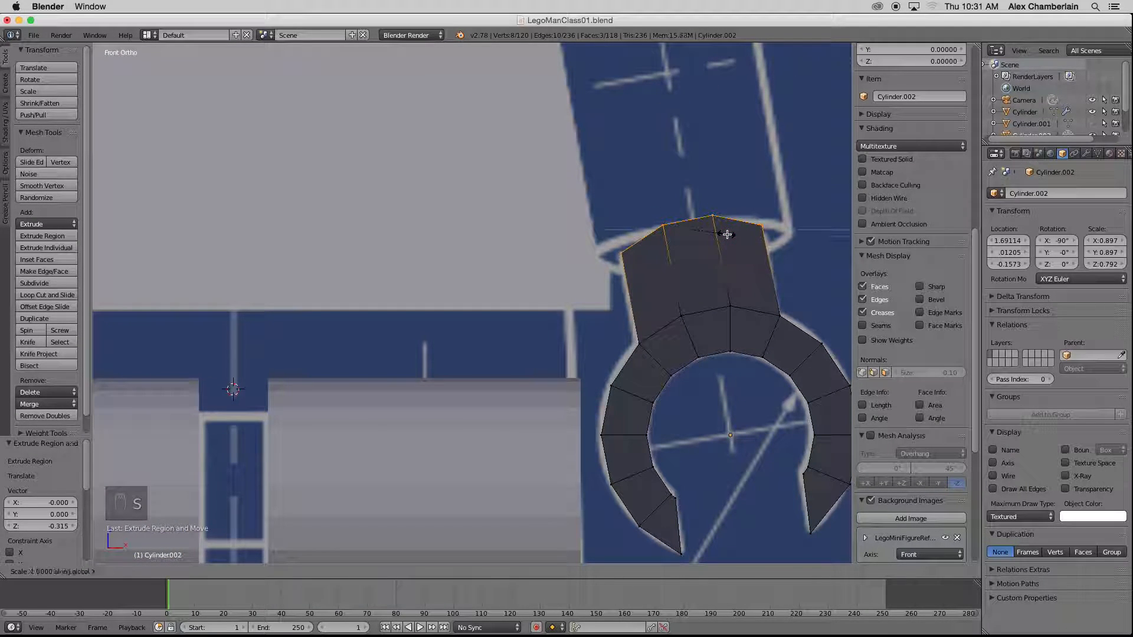
{"action": "right_click", "coordinate": [726, 234]}
- Flatten the wrist's end by scaling it to 0 along local Y, and rotate it about -10.47° to match the sleeve's slant
{"action": "key", "text": "s"}
{"action": "key", "text": "y"}
{"action": "key", "text": "y"}
{"action": "key", "text": "0"}
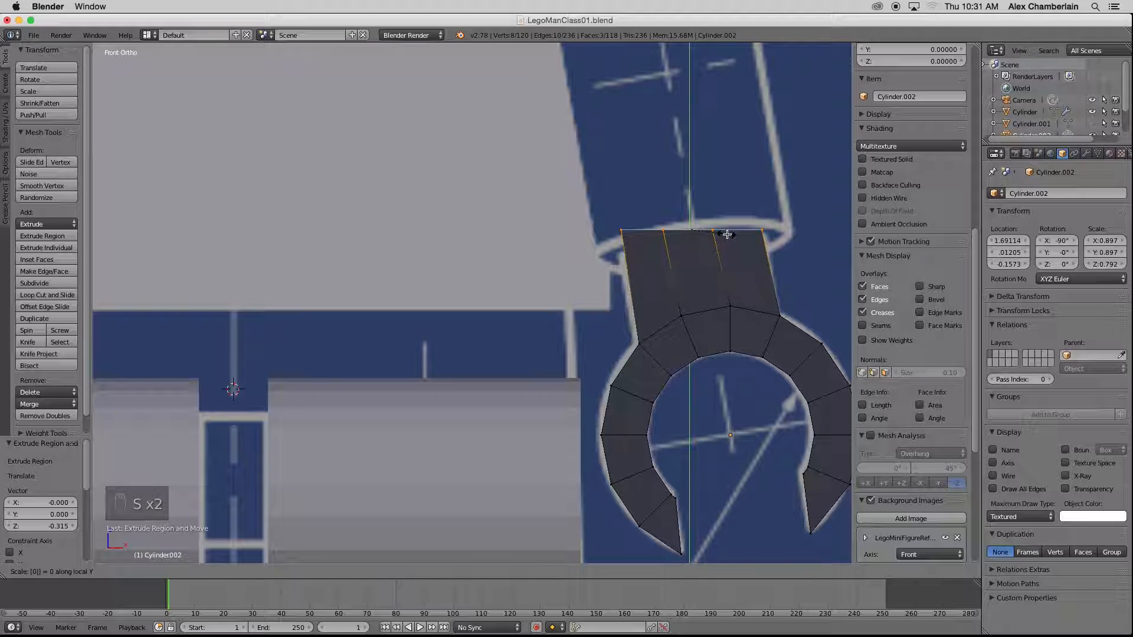
{"action": "key", "text": "Return"}
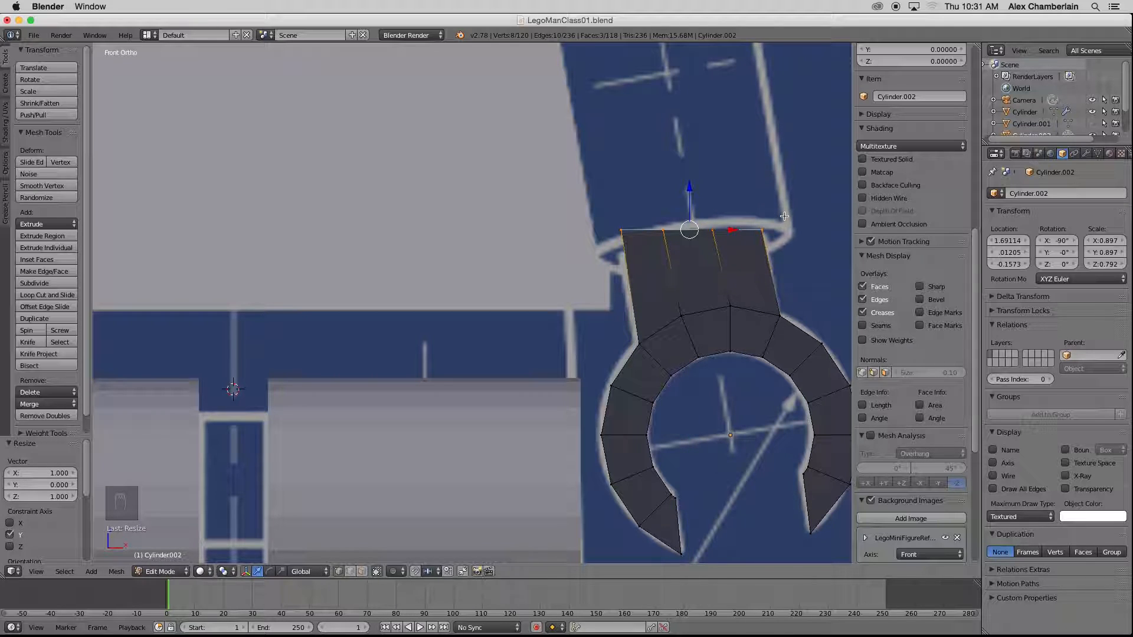
{"action": "key", "text": "r"}
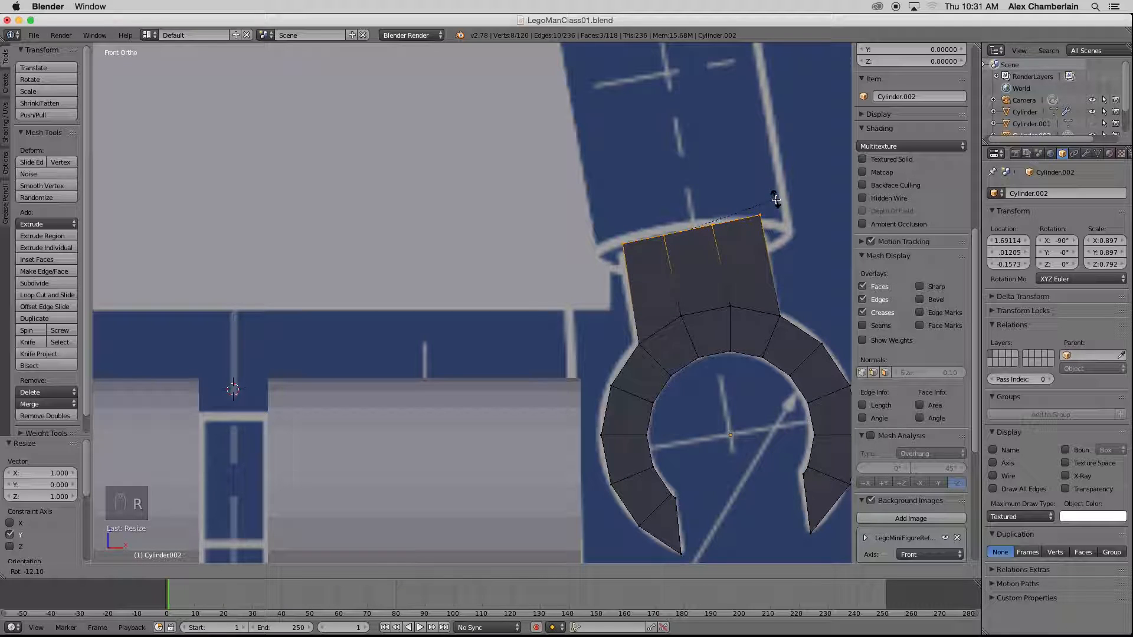
{"action": "left_click", "coordinate": [776, 202]}
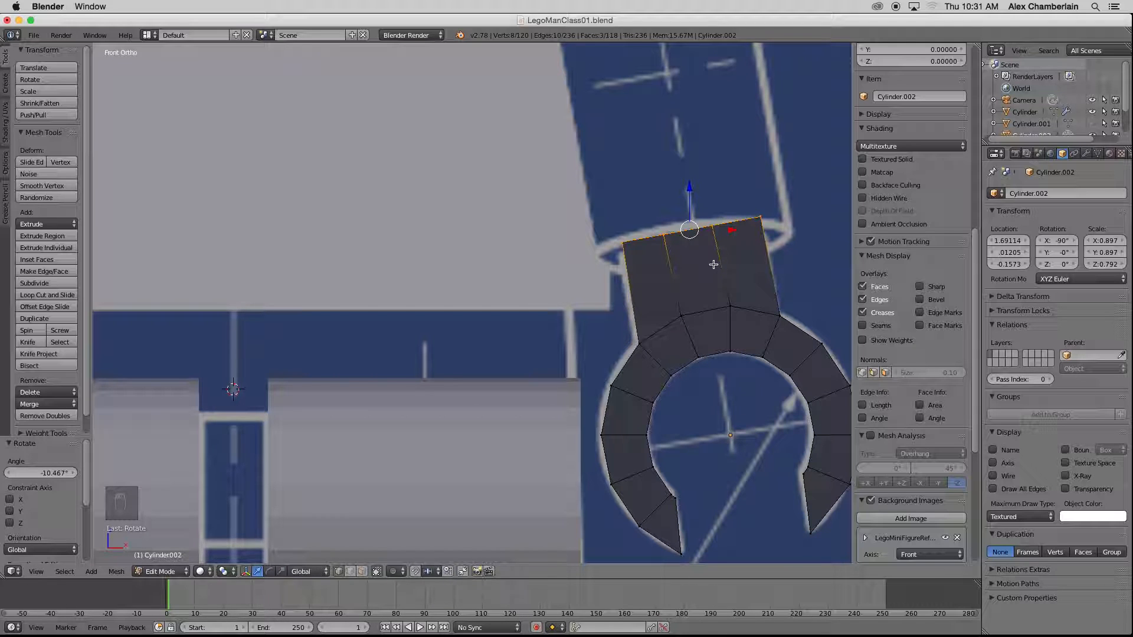
- Examine the extruded wrist and its flattened end from an angled view, and return to the front view
{"action": "key", "text": "KP_8"}
{"action": "key", "text": "KP_8"}
{"action": "key", "text": "KP_8"}
{"action": "key", "text": "KP_8"}
{"action": "key", "text": "KP_6"}
{"action": "key", "text": "KP_6"}
{"action": "key", "text": "KP_6"}
{"action": "key", "text": "KP_6"}
{"action": "key", "text": "KP_6"}
{"action": "key", "text": "KP_6"}
{"action": "key", "text": "KP_6"}
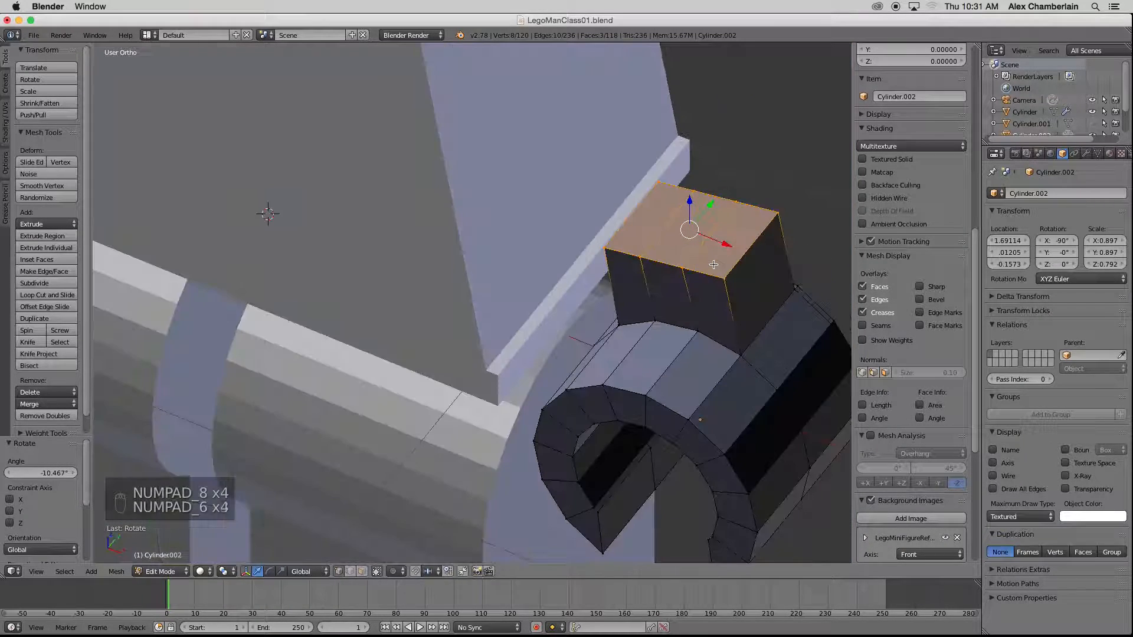
{"action": "key", "text": "KP_1"}
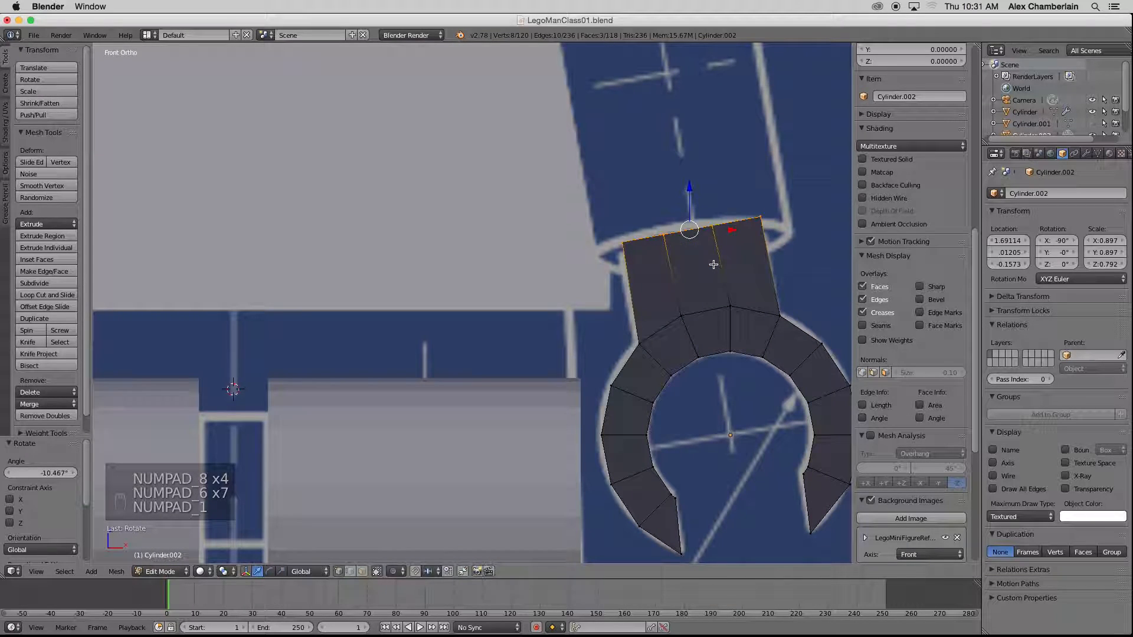
- Extrude the wrist's end faces in place and scale them to about 1.318 to match the sleeve's width in the blueprint
{"action": "scroll", "coordinate": [706, 210], "scroll_direction": "down", "scroll_amount": 4}
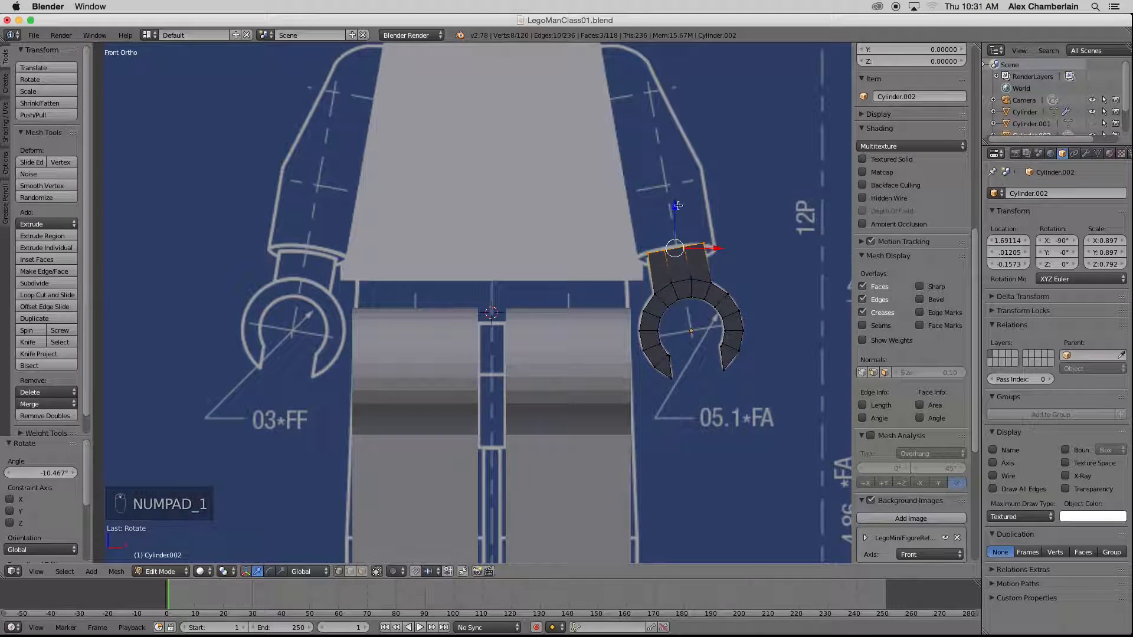
{"action": "scroll", "coordinate": [679, 177], "scroll_direction": "up", "scroll_amount": 1}
{"action": "scroll", "coordinate": [679, 183], "scroll_direction": "up", "scroll_amount": 2}
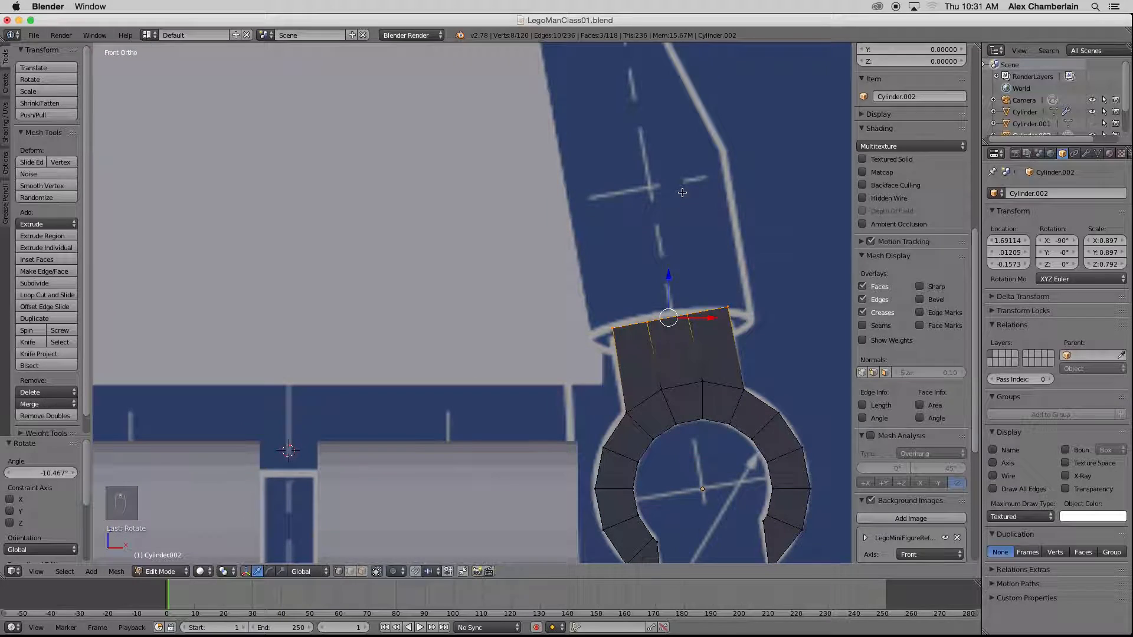
{"action": "key", "text": "e"}
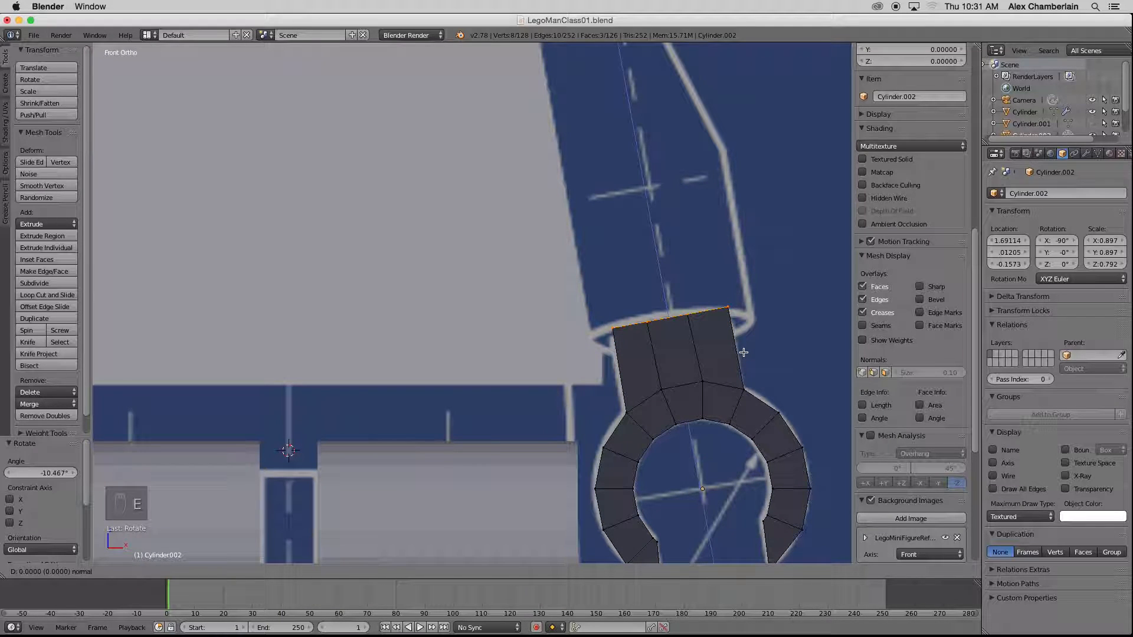
{"action": "left_click", "coordinate": [743, 352]}
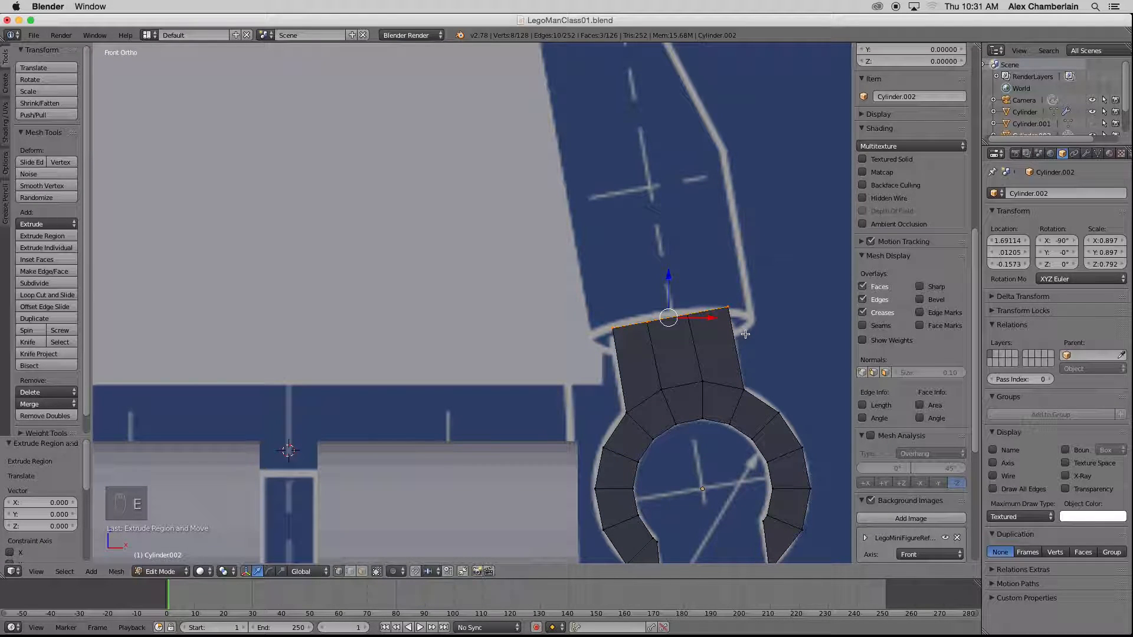
{"action": "key", "text": "s"}
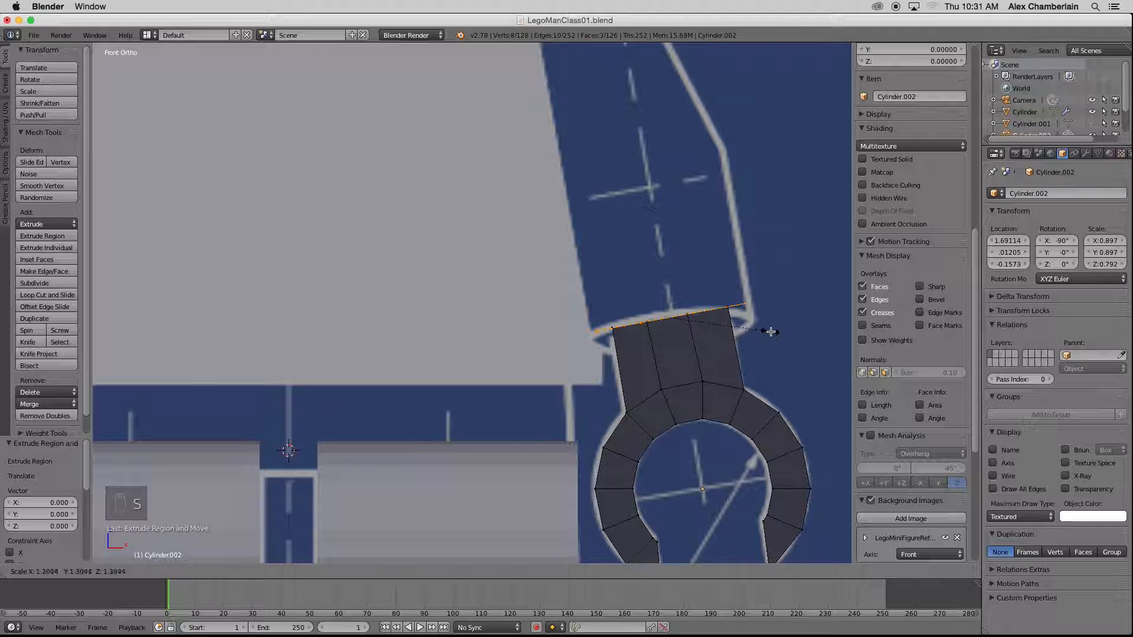
{"action": "left_click", "coordinate": [771, 331]}
- Extrude the widened end faces about 0.645 along their normal up to the blueprint arm's elbow corner
{"action": "key", "text": "e"}
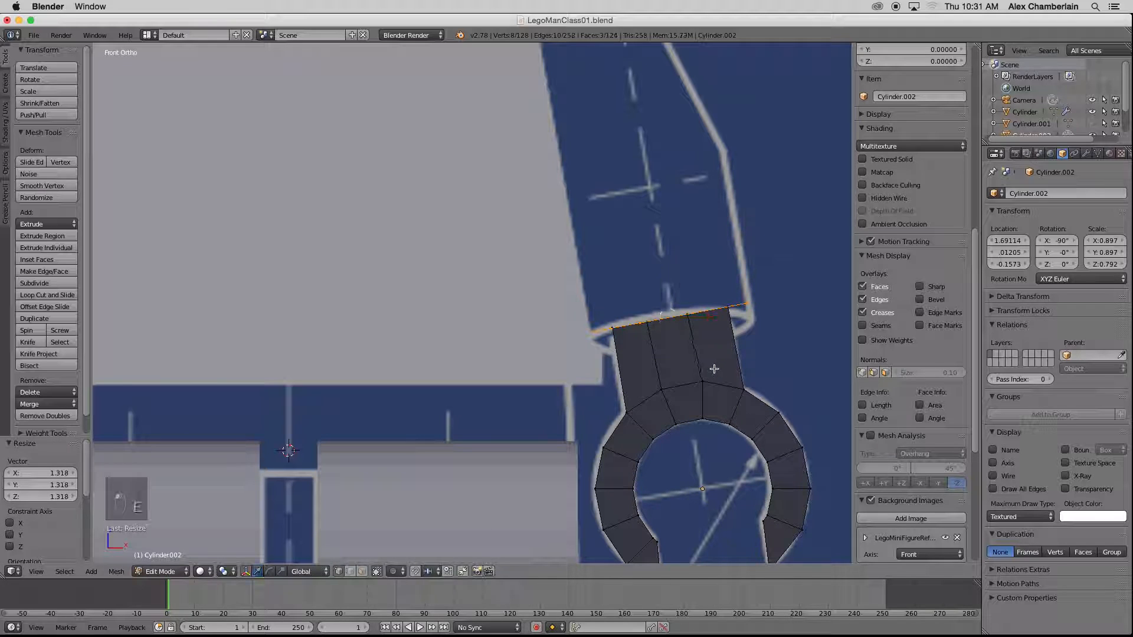
{"action": "left_click", "coordinate": [684, 215]}
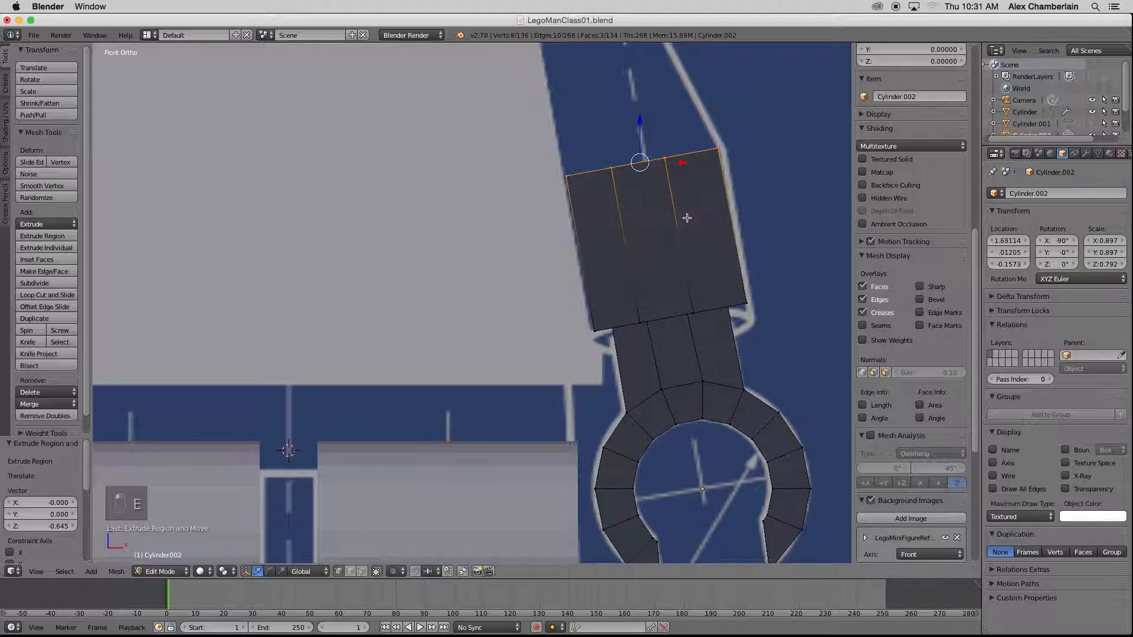
- Extrude the end faces at the elbow about 1.079 along their normal, up to the blueprint's shoulder
{"action": "scroll", "coordinate": [684, 215], "scroll_direction": "down", "scroll_amount": 5}
{"action": "scroll", "coordinate": [698, 240], "scroll_direction": "up", "scroll_amount": 5}
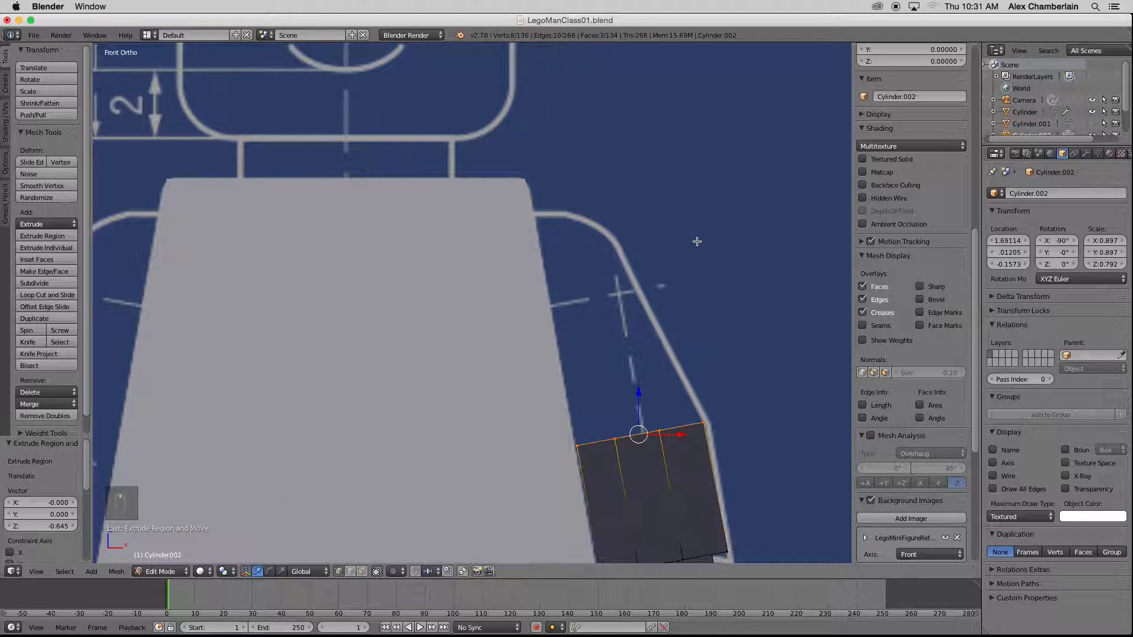
{"action": "key", "text": "e"}
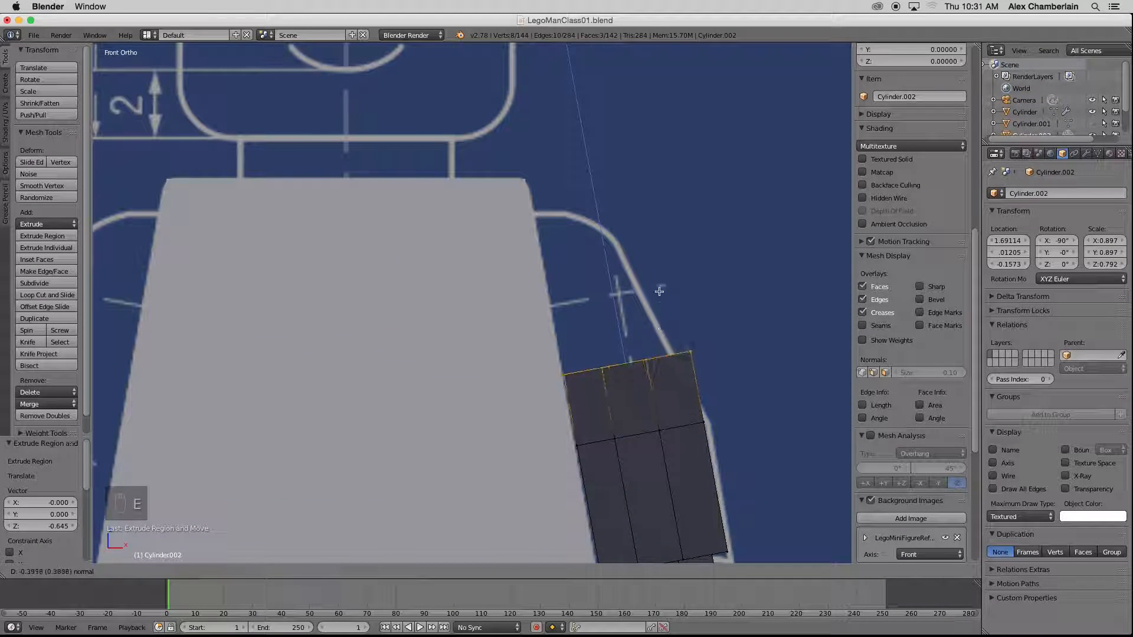
{"action": "left_click", "coordinate": [637, 152]}
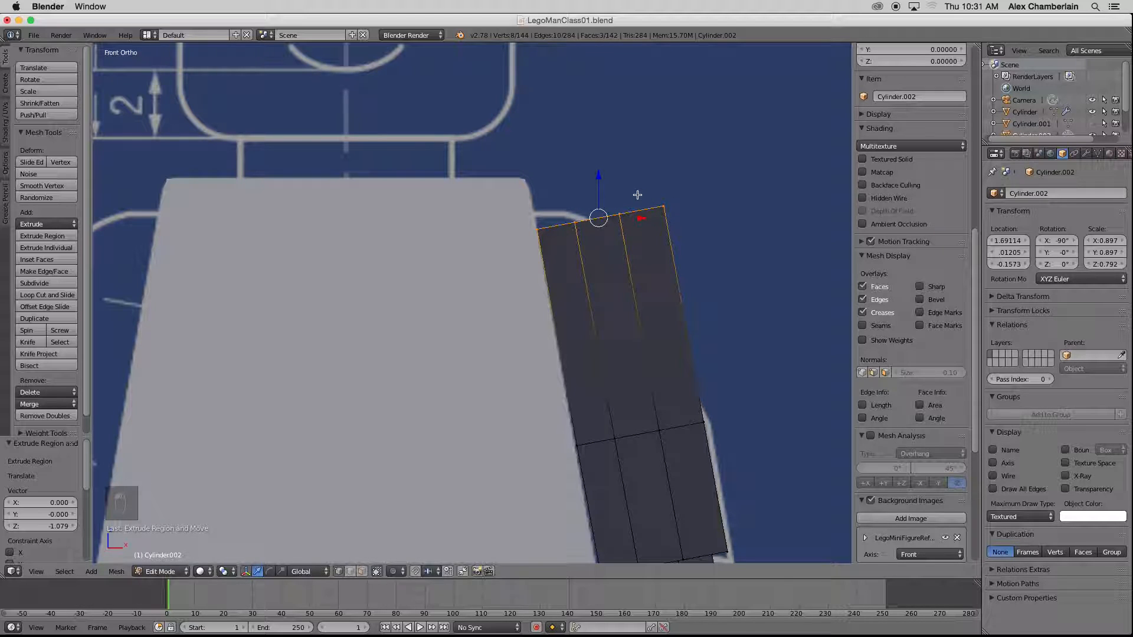
- Show the model in wireframe display, with only the vertices at the arm's shoulder end box-selected
{"action": "key", "text": "a"}
{"action": "key", "text": "b"}
{"action": "left_click_drag", "start_coordinate": [683, 190], "coordinate": [540, 264]}
{"action": "key", "text": "z"}
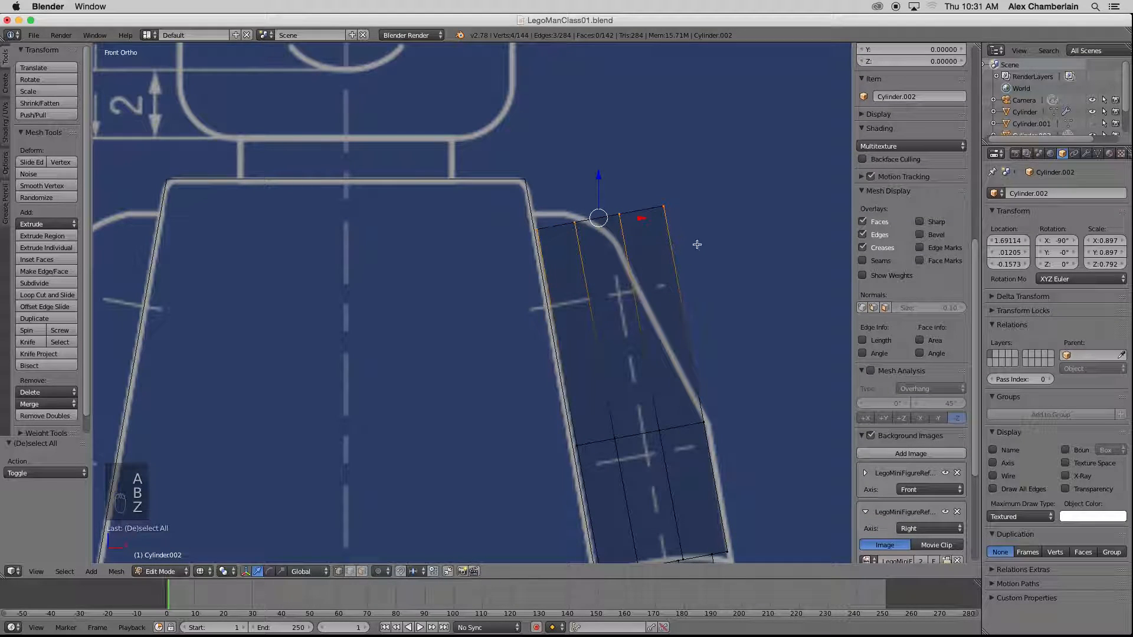
{"action": "key", "text": "s"}
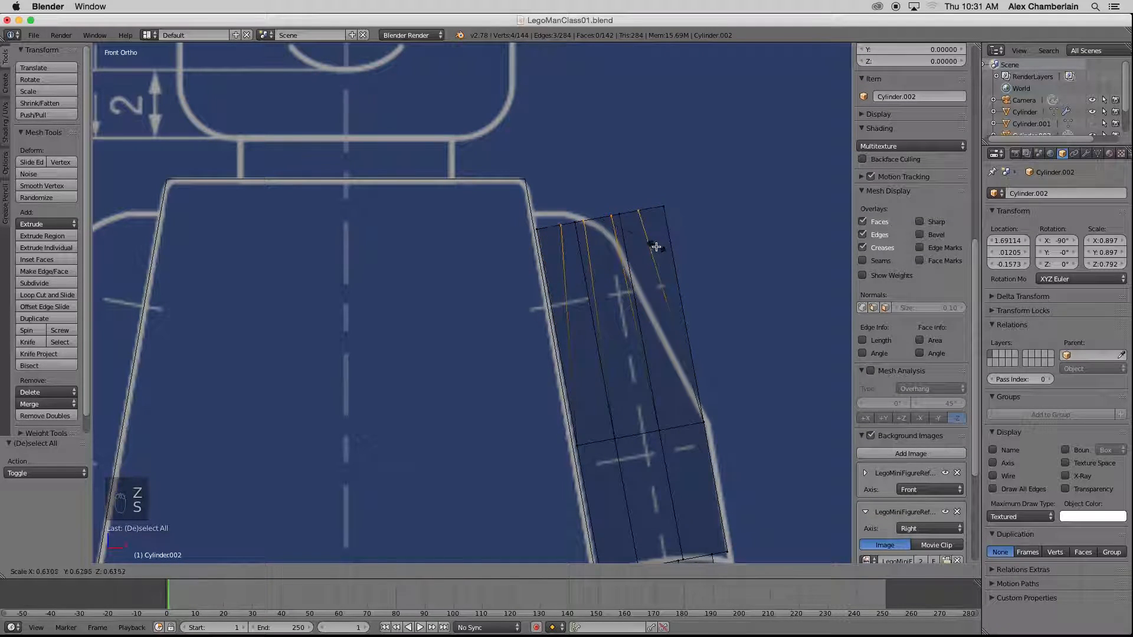
{"action": "right_click", "coordinate": [686, 229]}
{"action": "key", "text": "b"}
{"action": "left_click_drag", "start_coordinate": [700, 193], "coordinate": [472, 303]}
{"action": "key", "text": "s"}
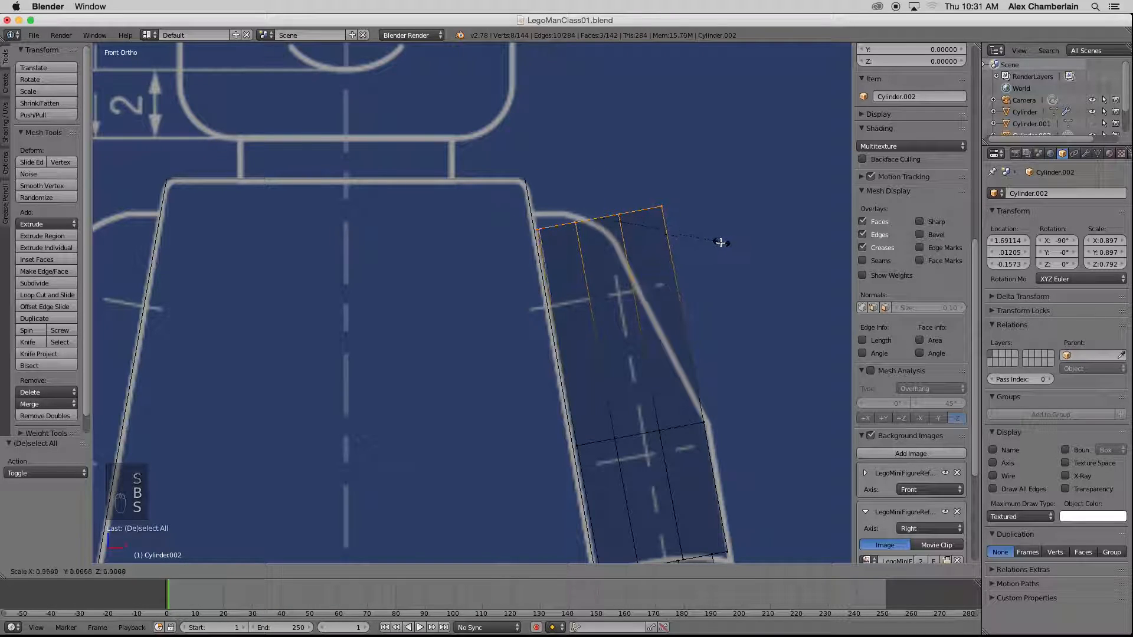
{"action": "left_click", "coordinate": [678, 254]}
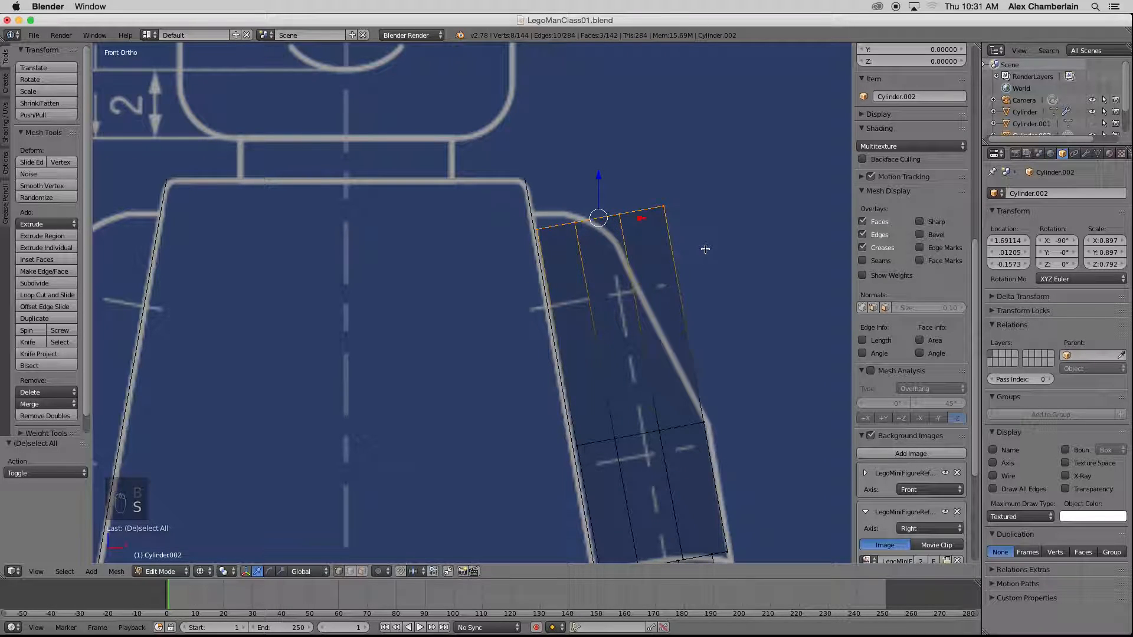
- Snap the 3D cursor to the shoulder end's inner corner vertex beside the torso, and set the pivot point to 3D Cursor
{"action": "right_click", "coordinate": [538, 229]}
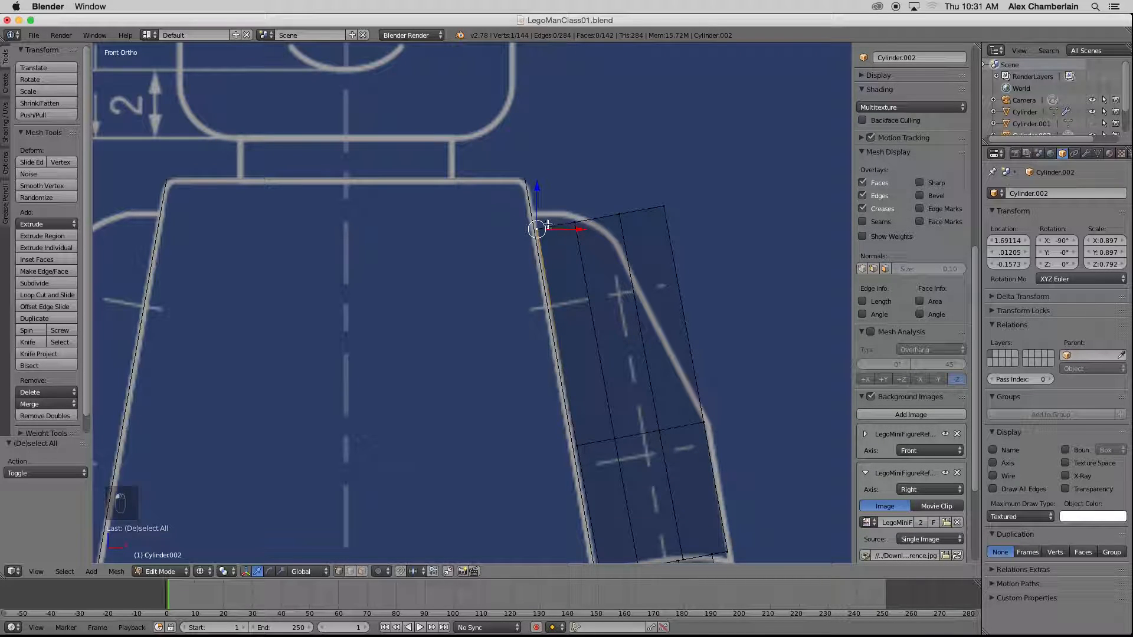
{"action": "key", "text": "shift+s"}
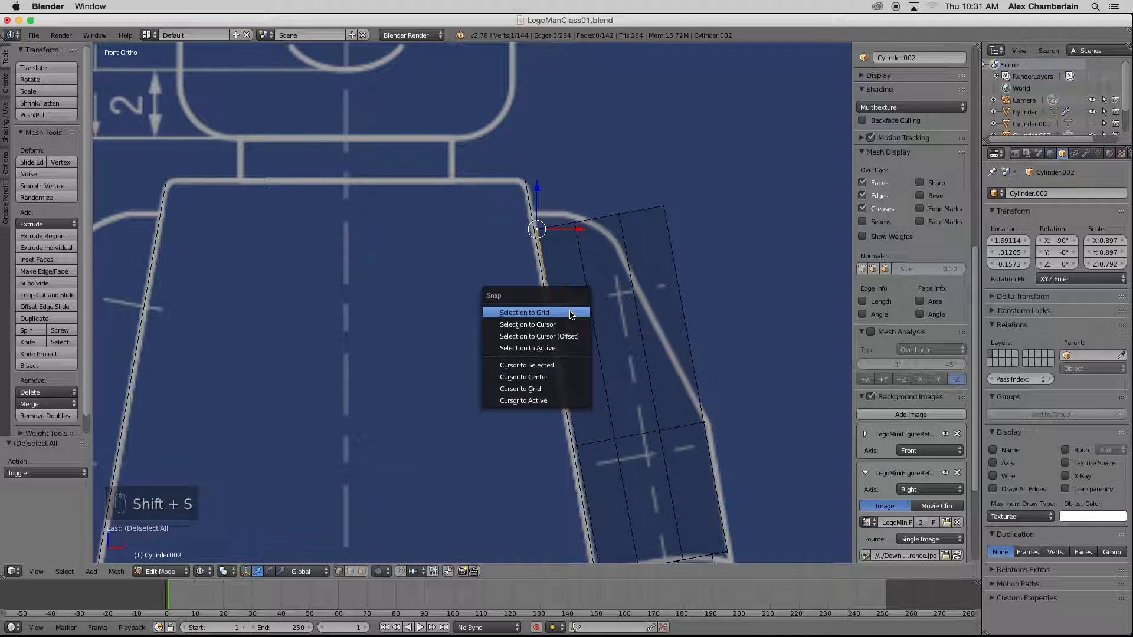
{"action": "left_click", "coordinate": [547, 366]}
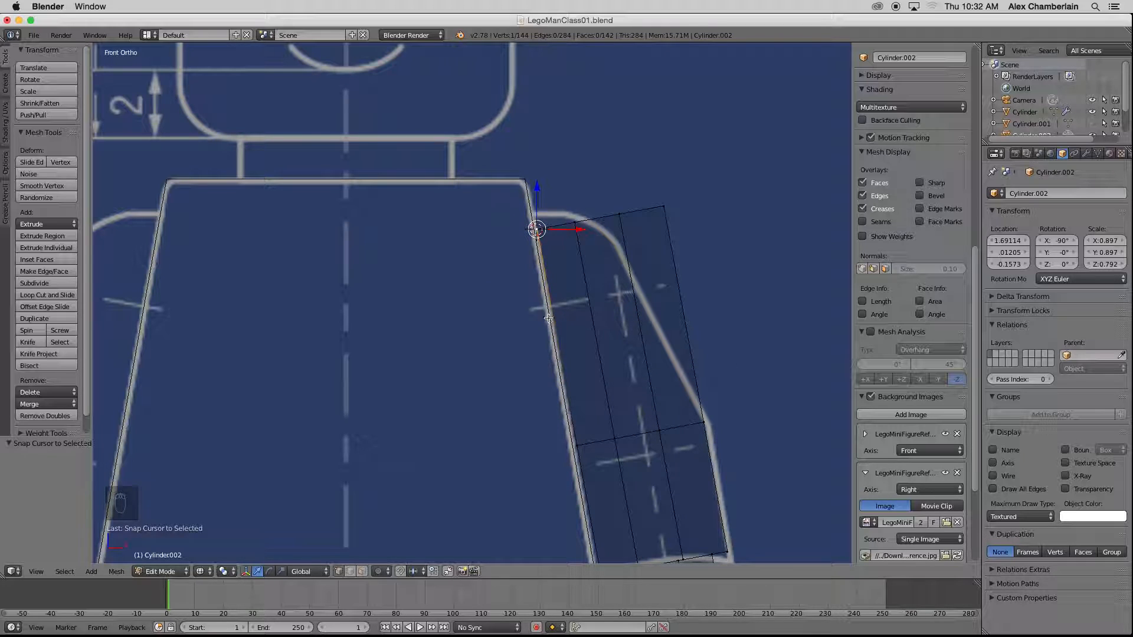
{"action": "mouse_move", "coordinate": [555, 319]}
{"action": "middle_mouse_down"}
{"action": "mouse_move", "coordinate": [514, 382]}
{"action": "mouse_move", "coordinate": [558, 315]}
{"action": "middle_mouse_up"}
{"action": "key", "text": "KP_1"}
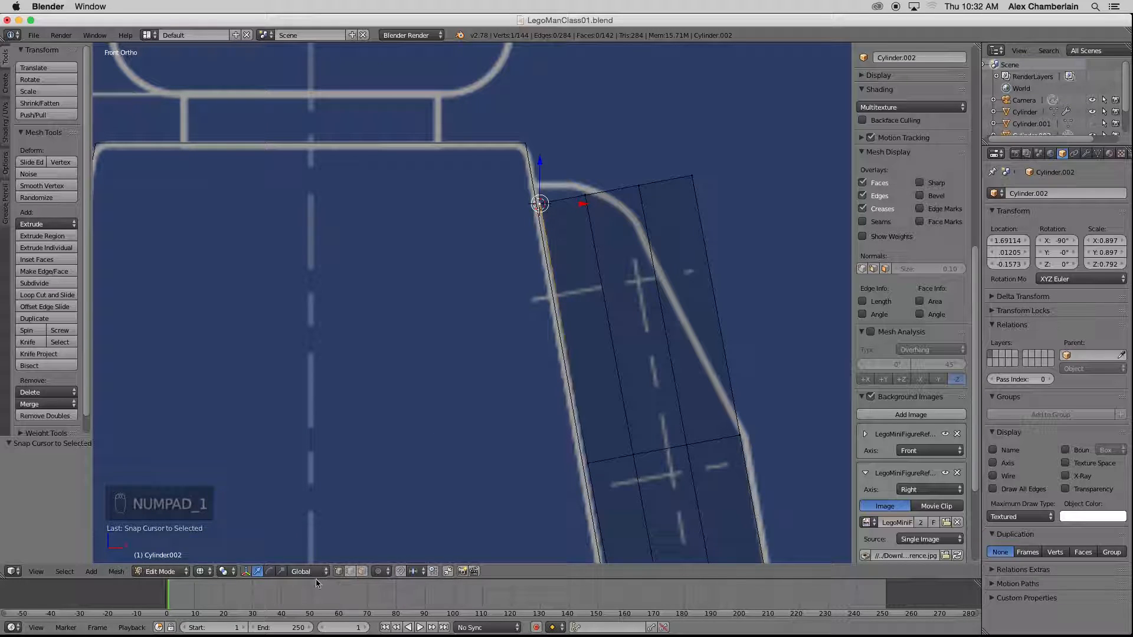
{"action": "left_click", "coordinate": [232, 576]}
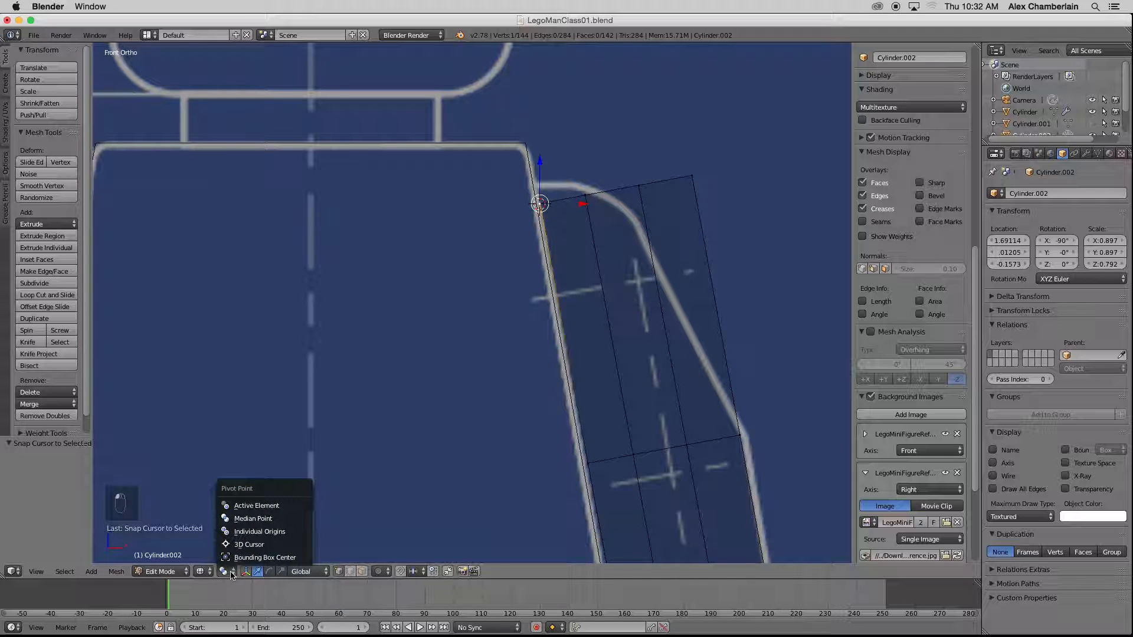
{"action": "left_click", "coordinate": [248, 545]}
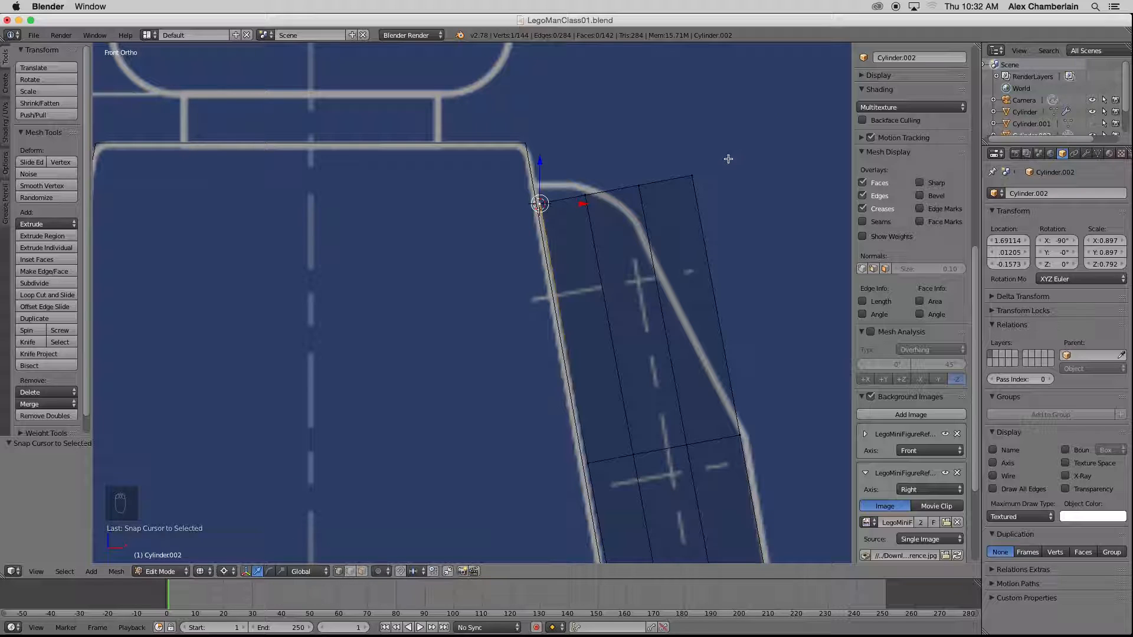
- Scale all the shoulder end's vertices to about 0.495 toward the torso-side corner, and snap the 3D cursor back to the center
{"action": "key", "text": "a"}
{"action": "key", "text": "b"}
{"action": "left_click_drag", "start_coordinate": [731, 144], "coordinate": [534, 224]}
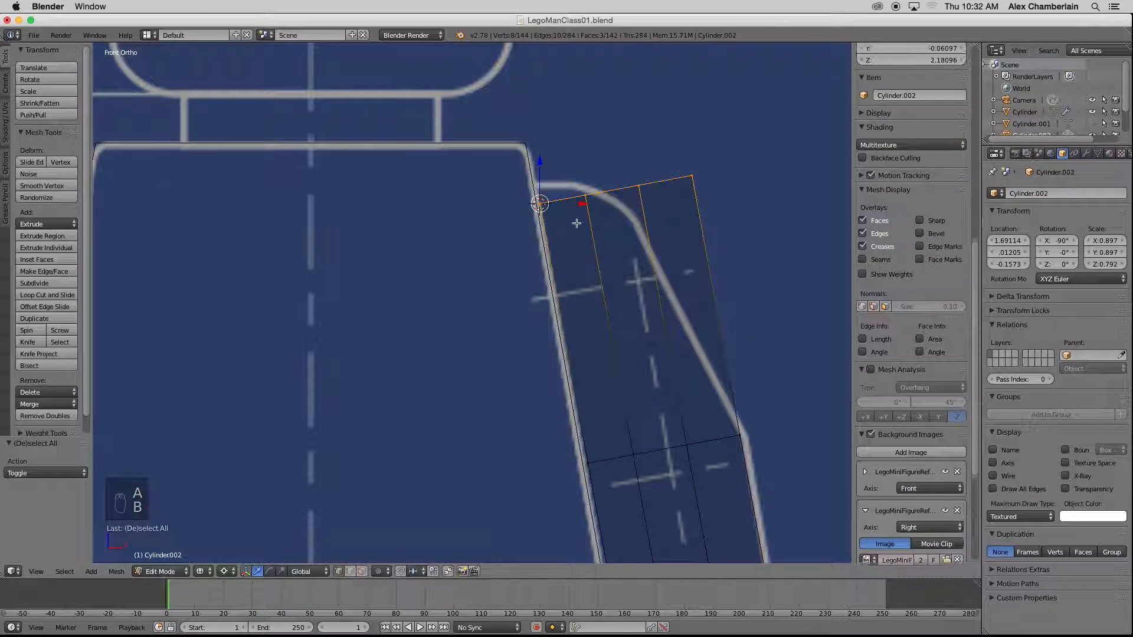
{"action": "key", "text": "s"}
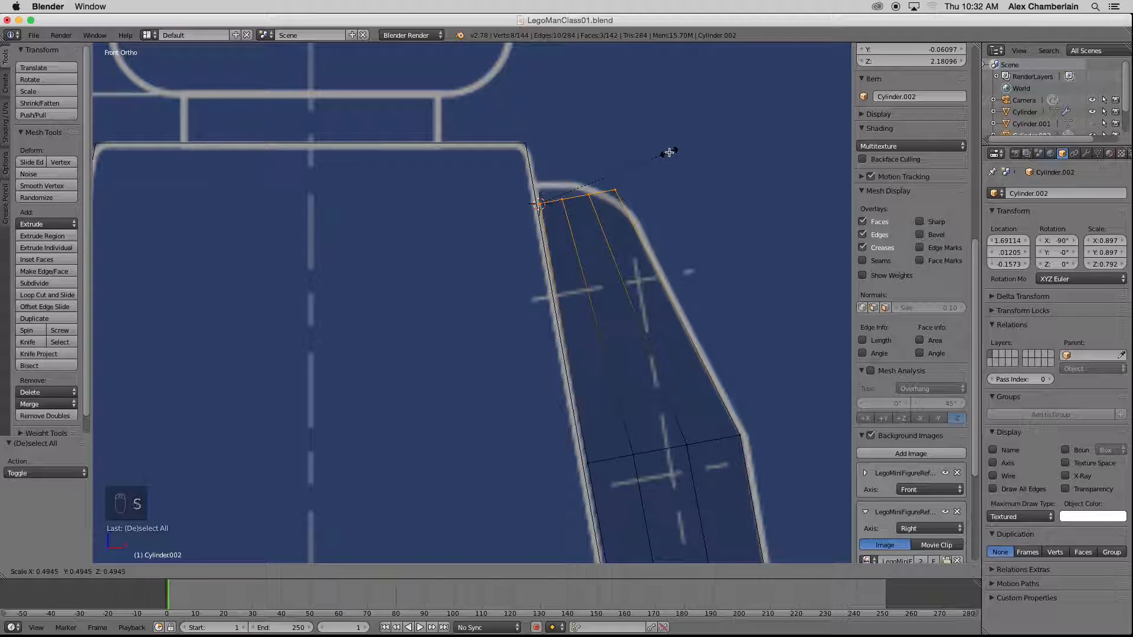
{"action": "left_click", "coordinate": [670, 154]}
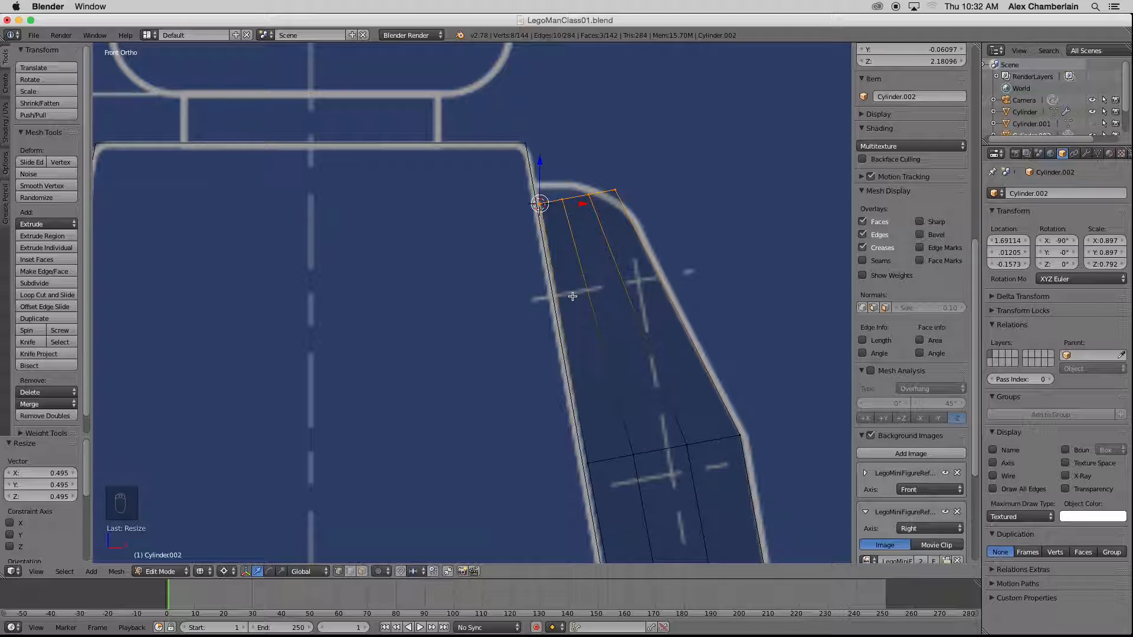
{"action": "key", "text": "shift+s"}
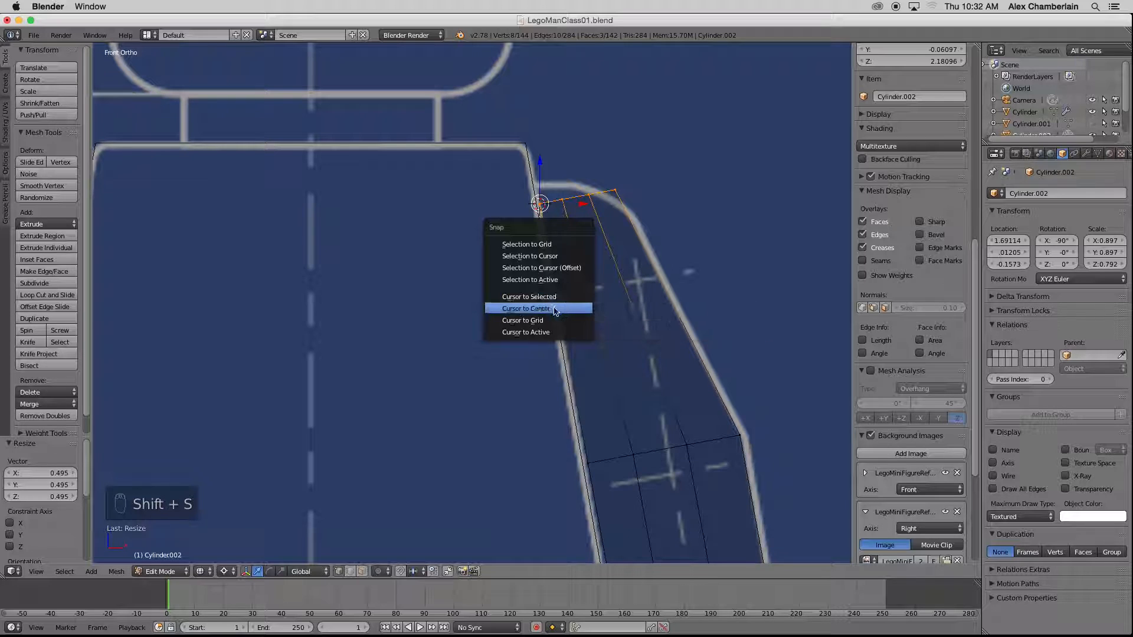
{"action": "left_click", "coordinate": [553, 307]}
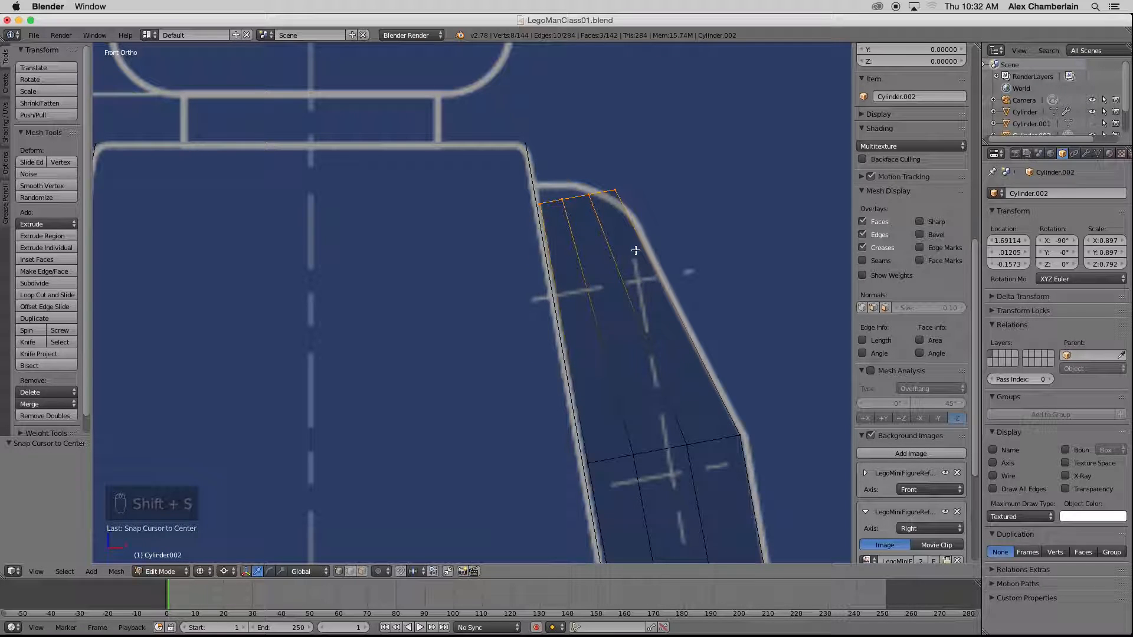
- Select both front and back cuff vertices of the sleeve in the right side view, and try to rotate them about the 3D cursor
{"action": "key", "text": "KP_3"}
{"action": "scroll", "coordinate": [618, 224], "scroll_direction": "down", "scroll_amount": 6}
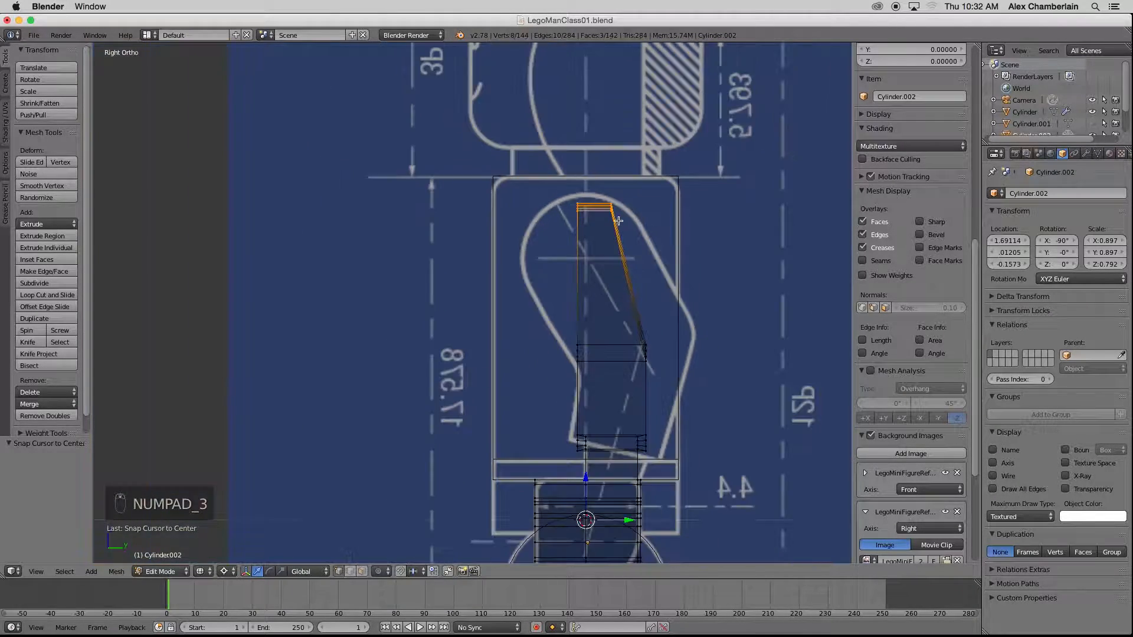
{"action": "scroll", "coordinate": [641, 343], "scroll_direction": "up", "scroll_amount": 4}
{"action": "key", "text": "a"}
{"action": "key", "text": "a"}
{"action": "key", "text": "b"}
{"action": "left_click_drag", "start_coordinate": [511, 369], "coordinate": [648, 420]}
{"action": "scroll", "coordinate": [612, 407], "scroll_direction": "up", "scroll_amount": 3}
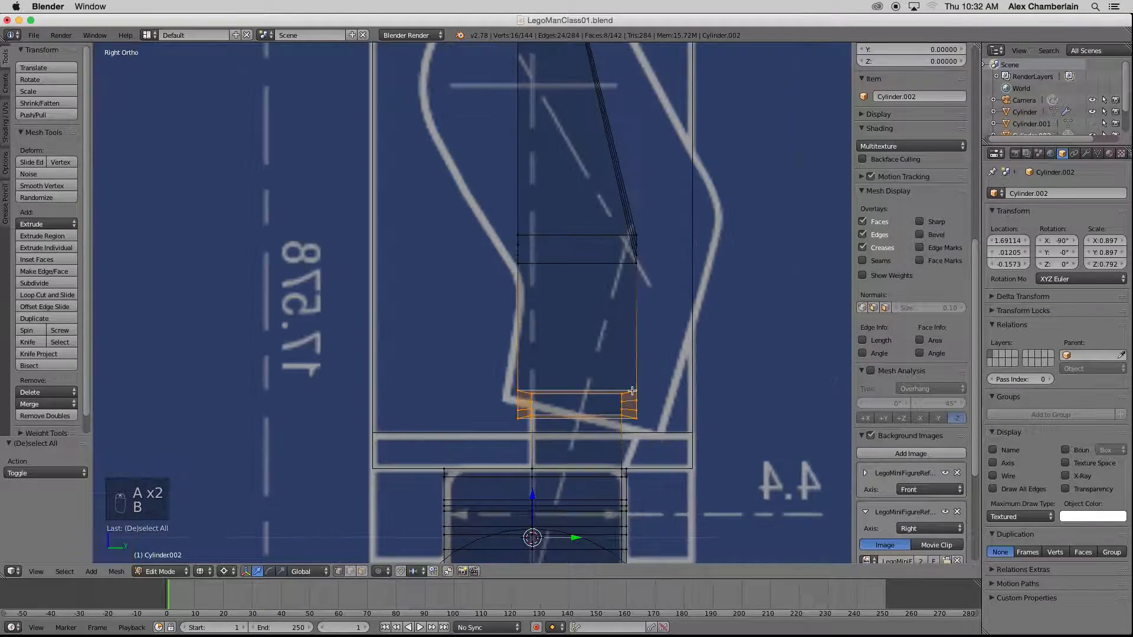
{"action": "key", "text": "r"}
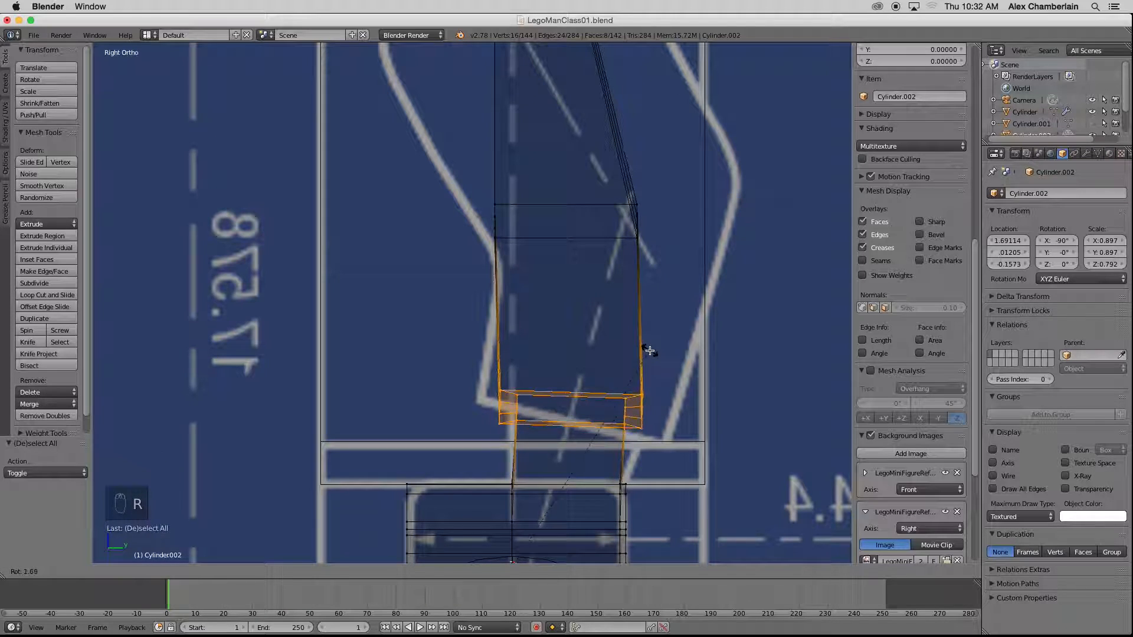
{"action": "right_click", "coordinate": [646, 347]}
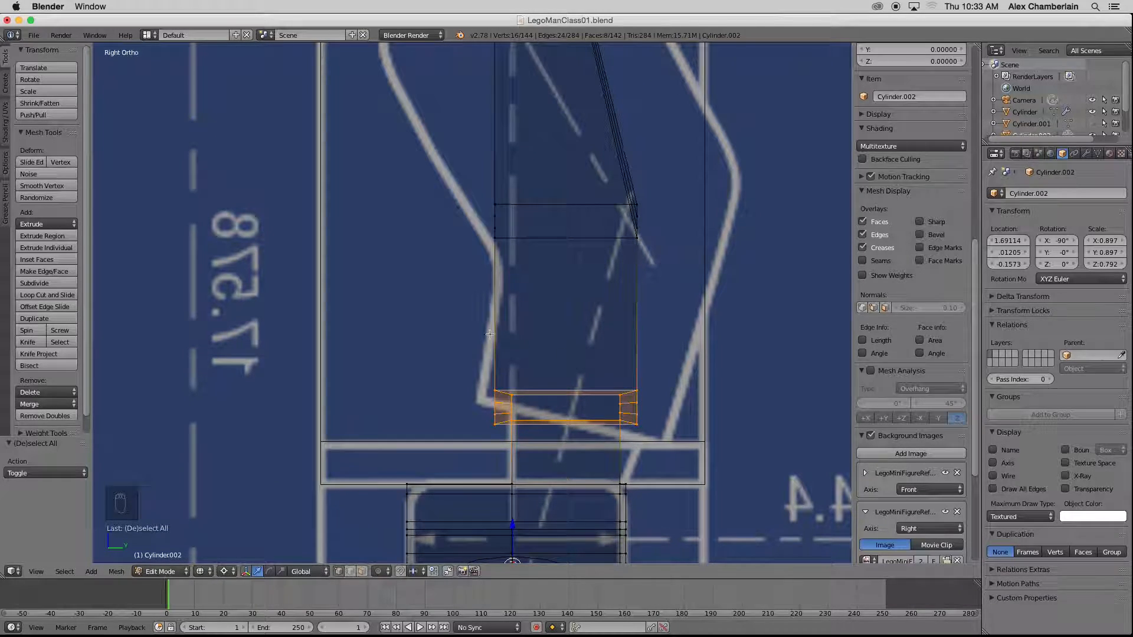
- Set the pivot point to Median Point and rotate the sleeve's cuff about 16.4° to match the blueprint's slanted cuff line
{"action": "scroll", "coordinate": [538, 290], "scroll_direction": "down", "scroll_amount": 4}
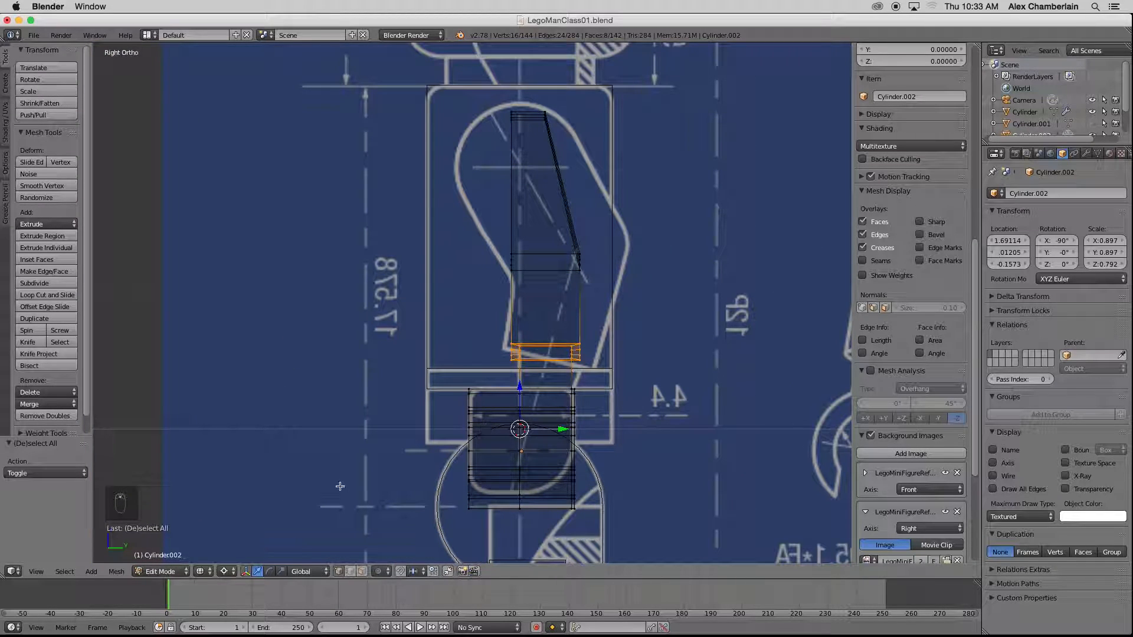
{"action": "left_click", "coordinate": [233, 573]}
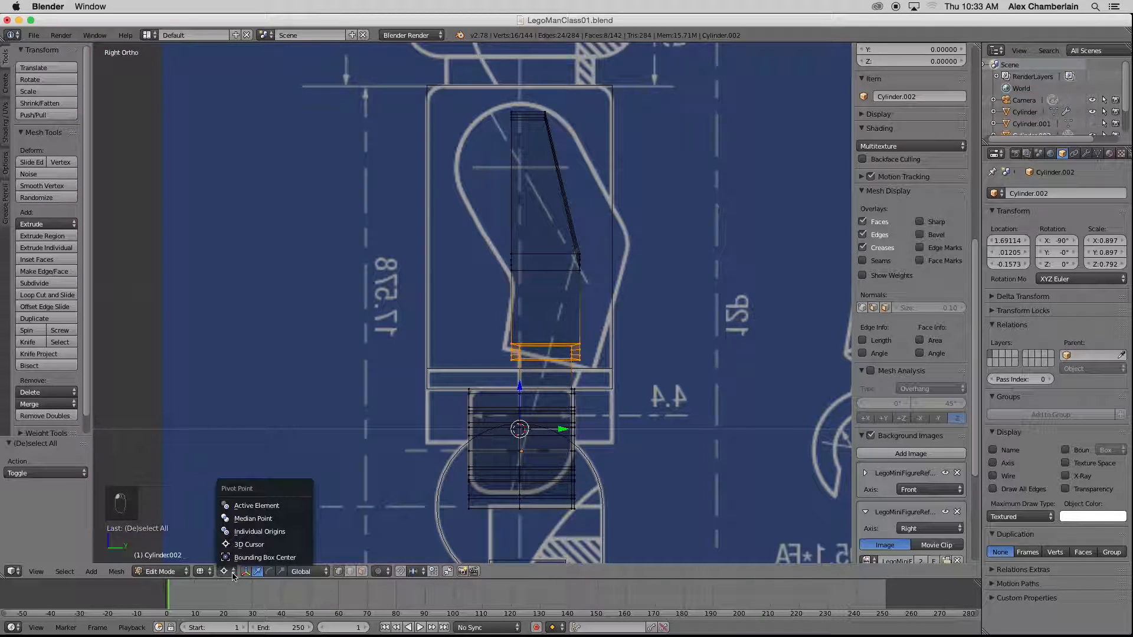
{"action": "left_click", "coordinate": [240, 519]}
{"action": "scroll", "coordinate": [574, 332], "scroll_direction": "up", "scroll_amount": 4}
{"action": "key", "text": "r"}
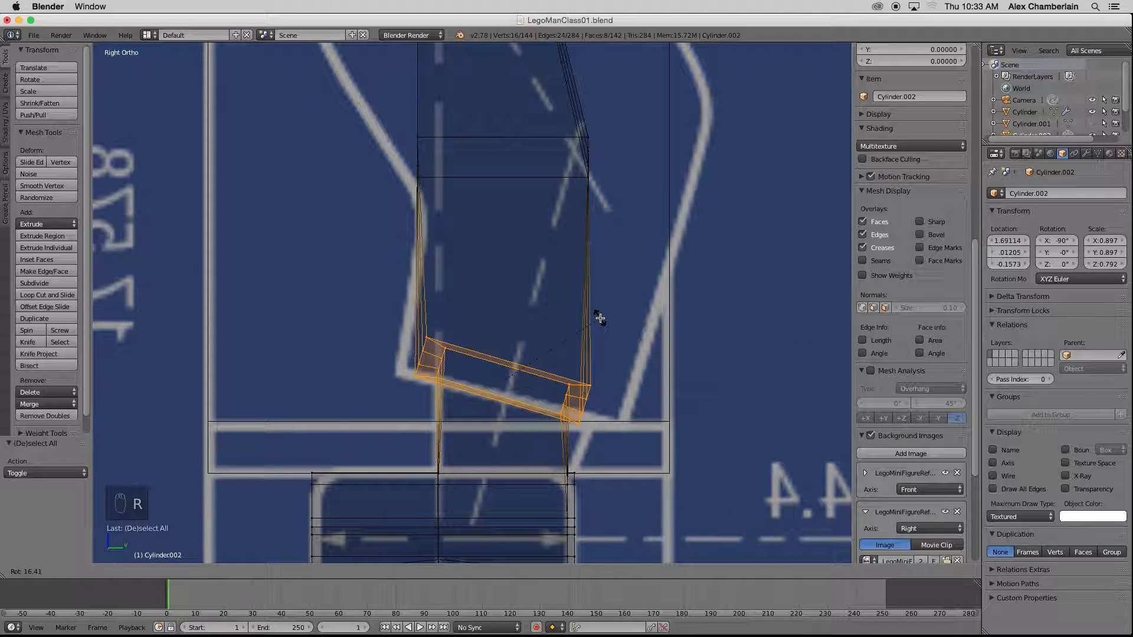
{"action": "left_click", "coordinate": [600, 319]}
- Scale the cuff to about 1.38 along Y and shift it slightly along Y to fit the blueprint's sleeve opening
{"action": "key", "text": "s"}
{"action": "key", "text": "y"}
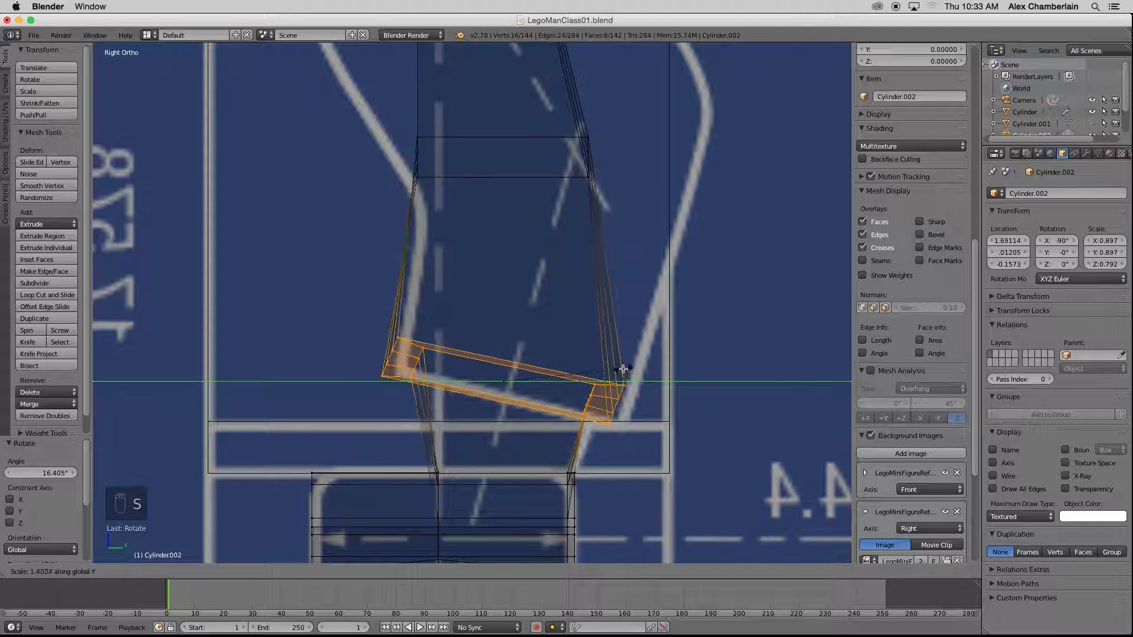
{"action": "left_click", "coordinate": [623, 369]}
{"action": "key", "text": "g"}
{"action": "key", "text": "y"}
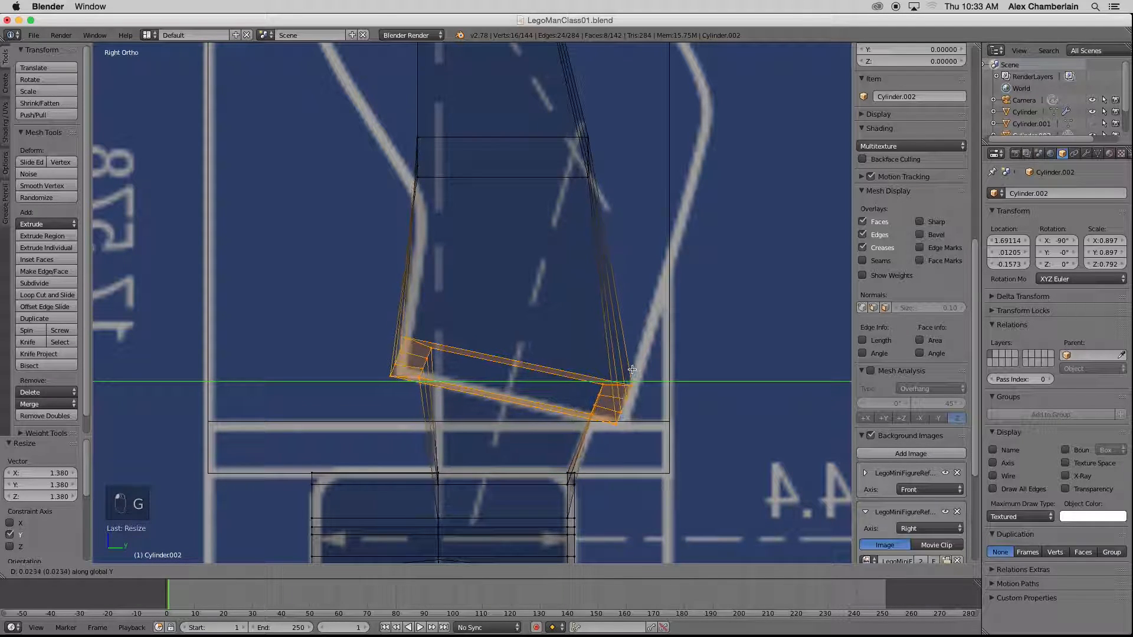
{"action": "left_click", "coordinate": [635, 369]}
- Move the elbow vertices about 0.176 along Y and scale them to about 1.658 along Y to match the side blueprint
{"action": "key", "text": "a"}
{"action": "scroll", "coordinate": [530, 382], "scroll_direction": "down", "scroll_amount": 3}
{"action": "key", "text": "b"}
{"action": "left_click_drag", "start_coordinate": [421, 216], "coordinate": [597, 303]}
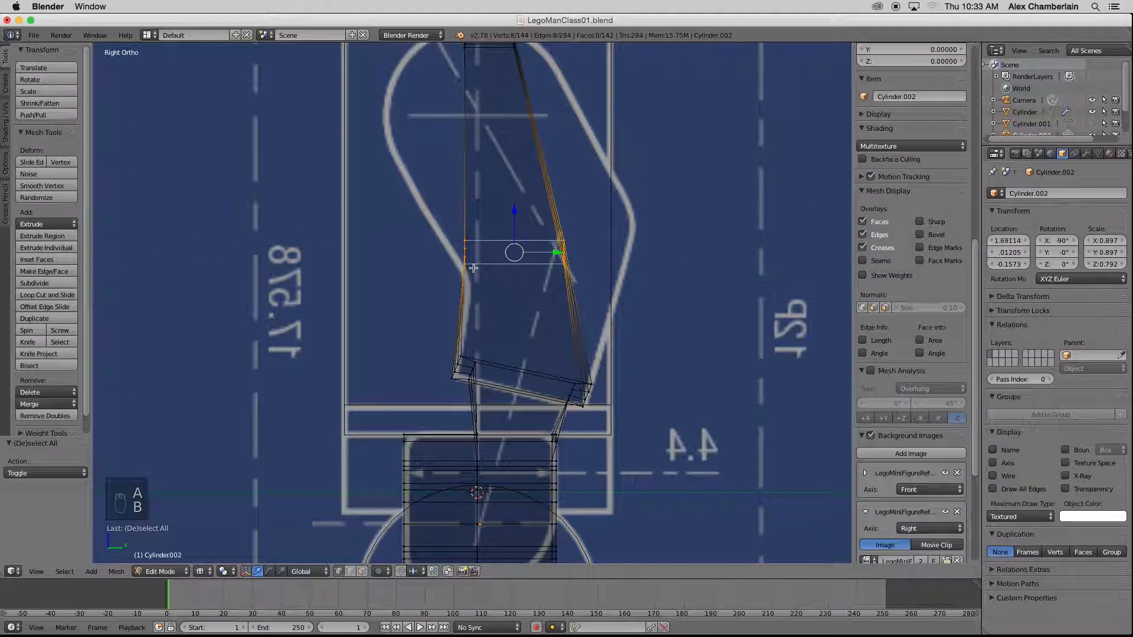
{"action": "key", "text": "g"}
{"action": "key", "text": "y"}
{"action": "left_click", "coordinate": [623, 246]}
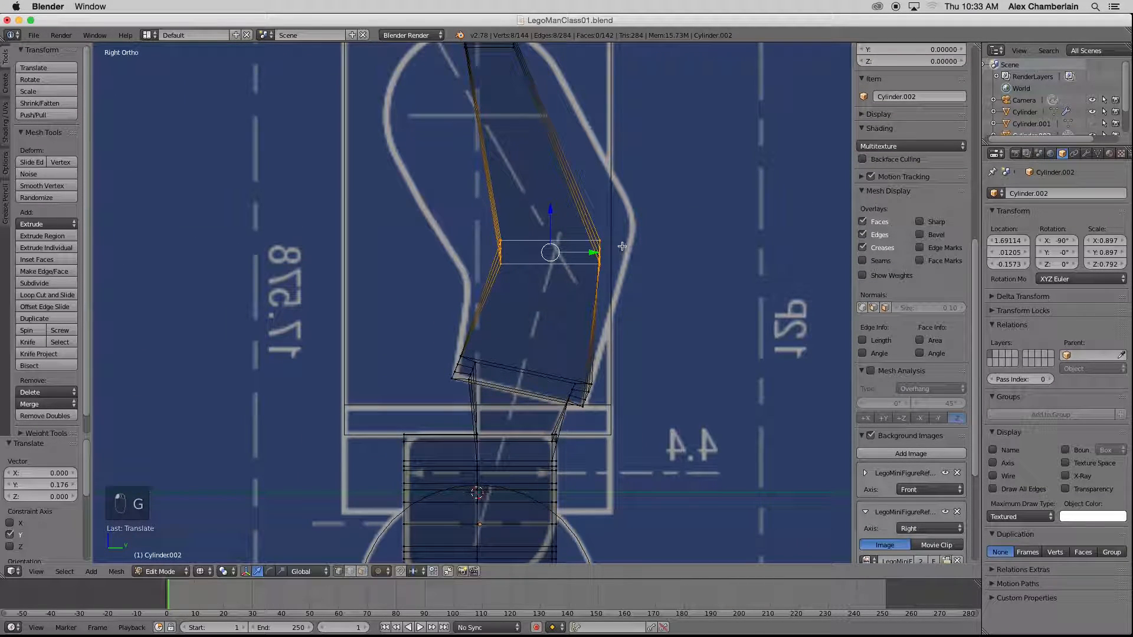
{"action": "key", "text": "s"}
{"action": "key", "text": "y"}
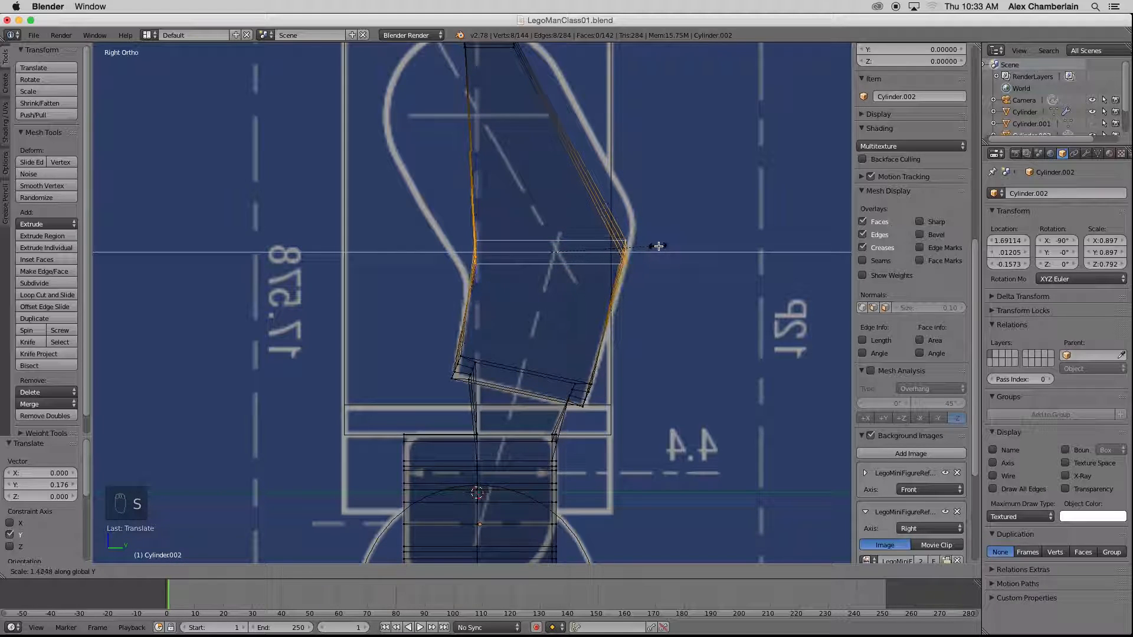
{"action": "left_click", "coordinate": [667, 246]}
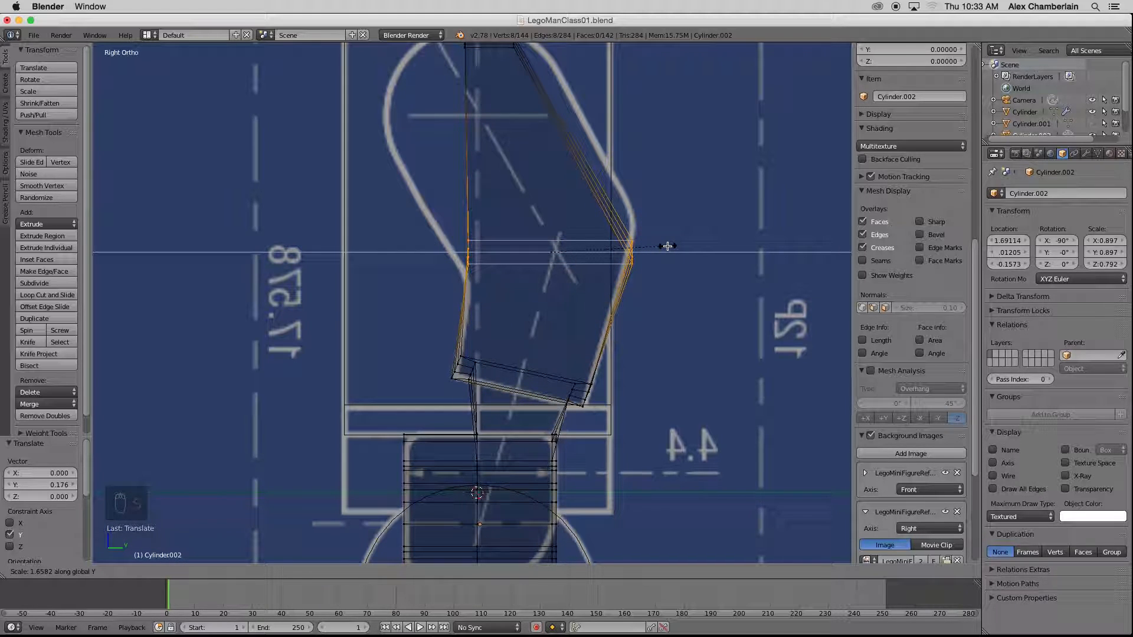
- Rotate the elbow vertices to tilt up toward the outer bend, then adjust their Y scale and Y position to the blueprint outline
{"action": "key", "text": "r"}
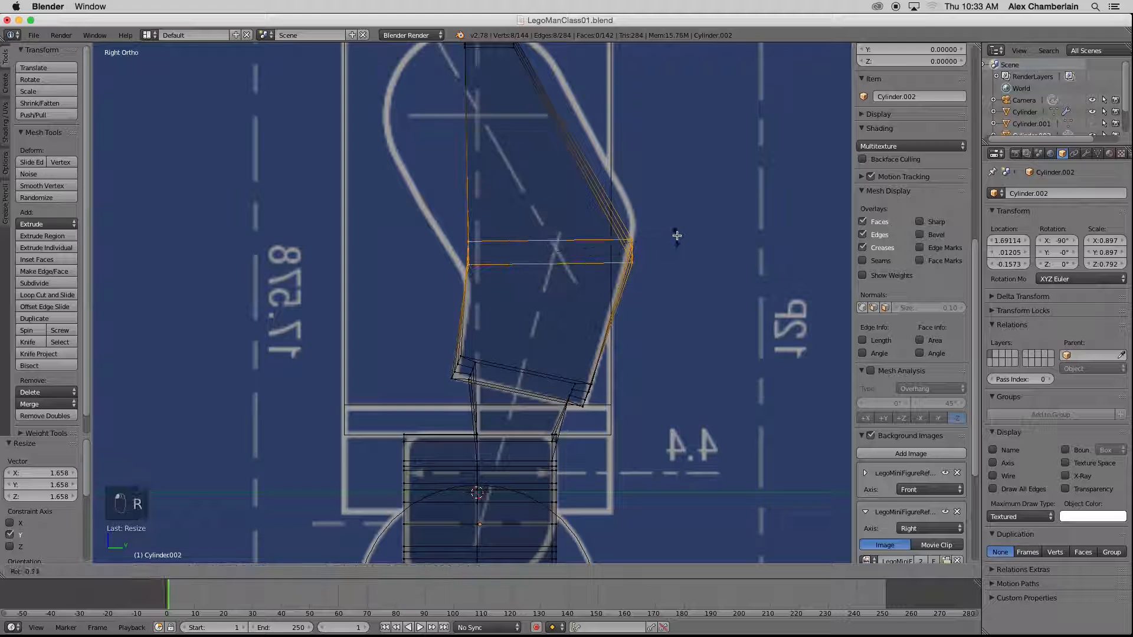
{"action": "left_click", "coordinate": [677, 212]}
{"action": "key", "text": "s"}
{"action": "key", "text": "y"}
{"action": "left_click", "coordinate": [685, 210]}
{"action": "key", "text": "g"}
{"action": "key", "text": "y"}
{"action": "left_click", "coordinate": [680, 210]}
- Select the arm's shoulder-end vertices and scale them to about 3.145 along Y to widen the shoulder in the side view
{"action": "scroll", "coordinate": [618, 353], "scroll_direction": "up", "scroll_amount": 2}
{"action": "scroll", "coordinate": [619, 353], "scroll_direction": "down", "scroll_amount": 4}
{"action": "scroll", "coordinate": [619, 353], "scroll_direction": "down", "scroll_amount": 1}
{"action": "scroll", "coordinate": [555, 157], "scroll_direction": "up", "scroll_amount": 2}
{"action": "key", "text": "a"}
{"action": "key", "text": "b"}
{"action": "left_click_drag", "start_coordinate": [591, 164], "coordinate": [497, 218]}
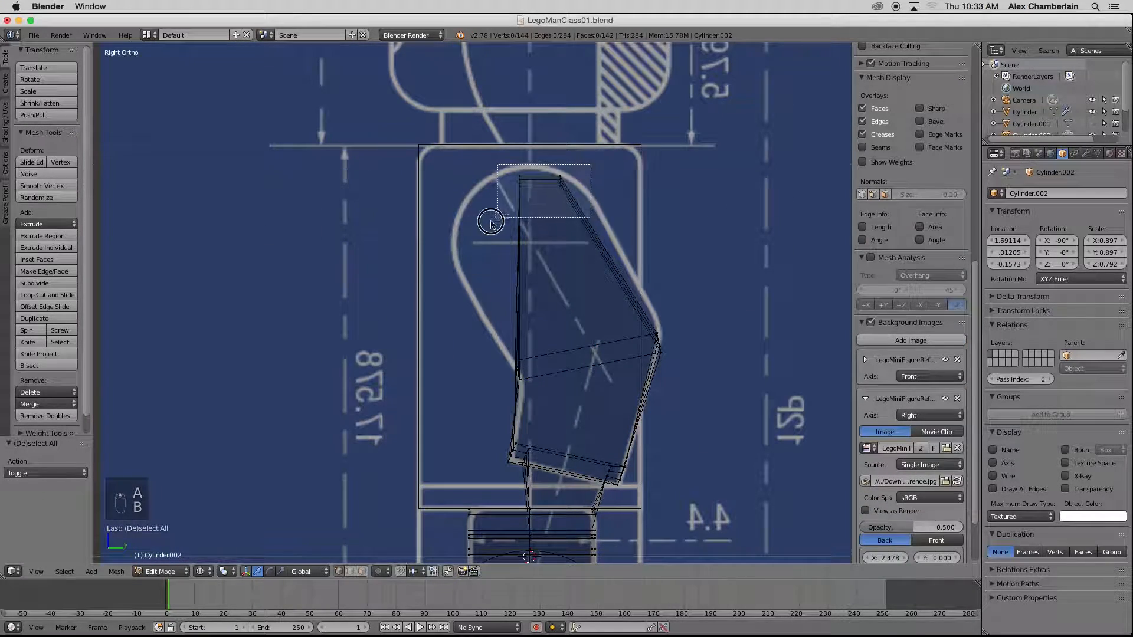
{"action": "key", "text": "s"}
{"action": "key", "text": "y"}
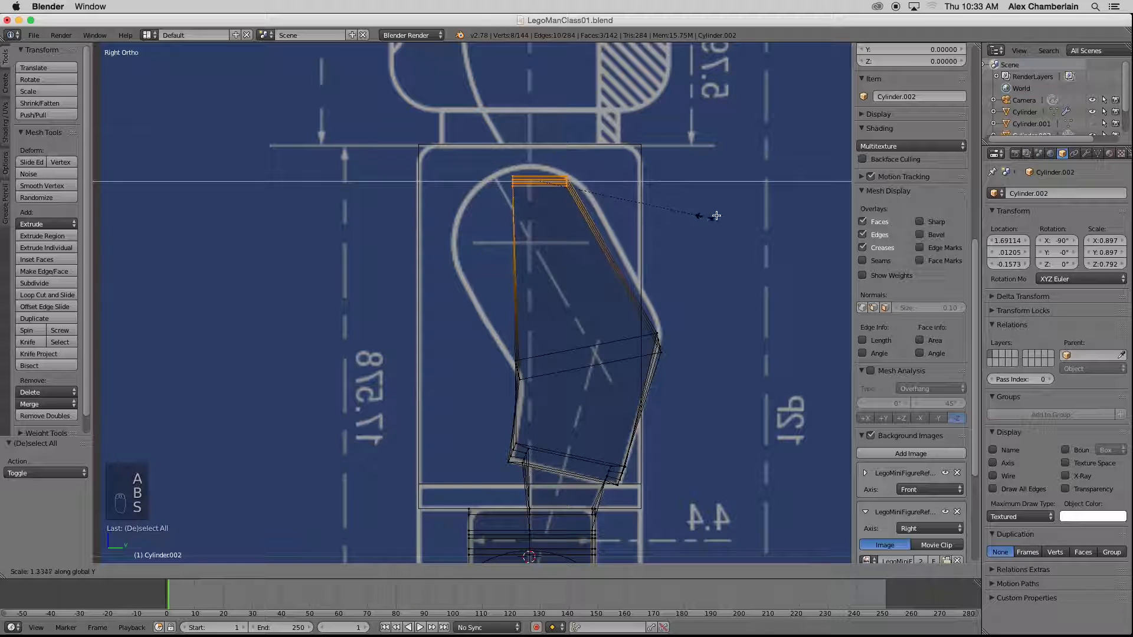
{"action": "left_click", "coordinate": [182, 206]}
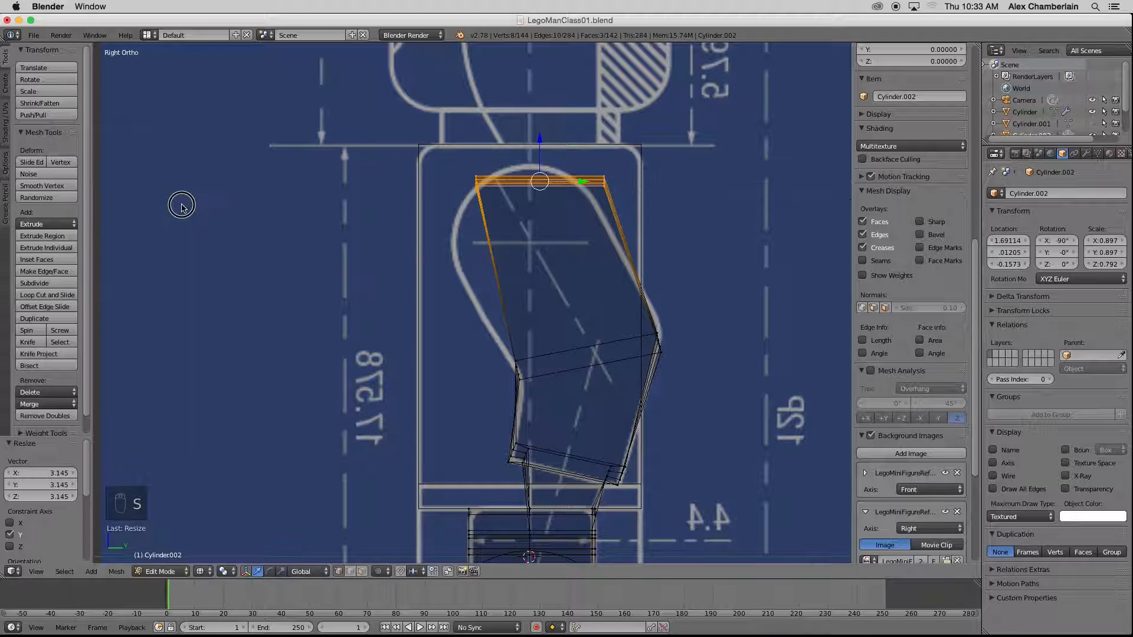
- Move the shoulder-end vertices about -0.104 along Y to line up with the side blueprint's shoulder outline
{"action": "key", "text": "r"}
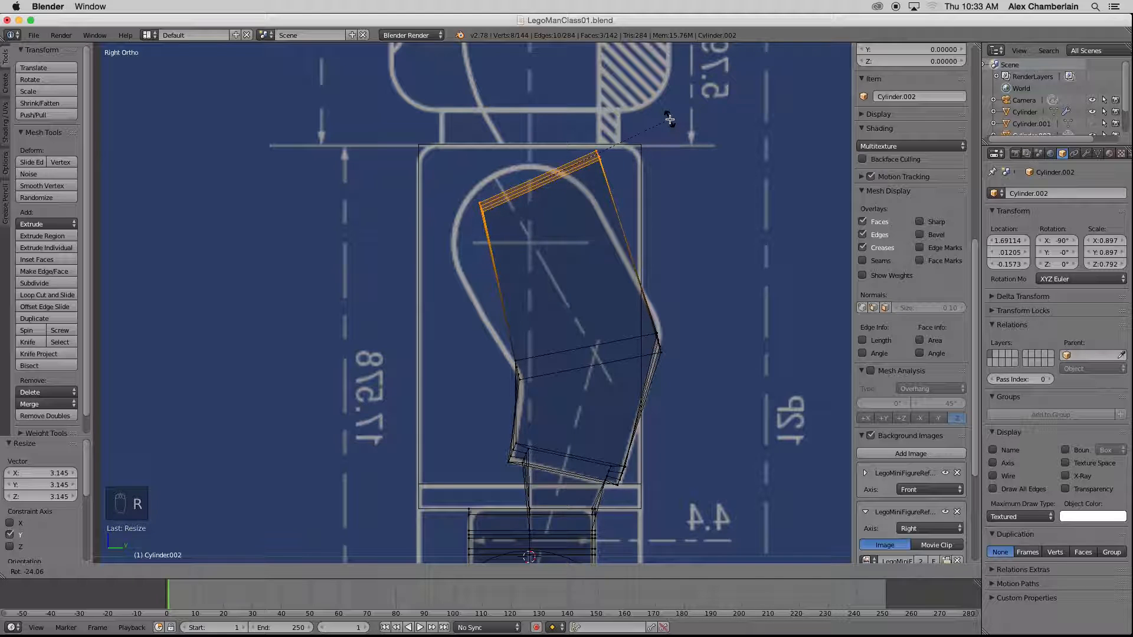
{"action": "right_click", "coordinate": [670, 119]}
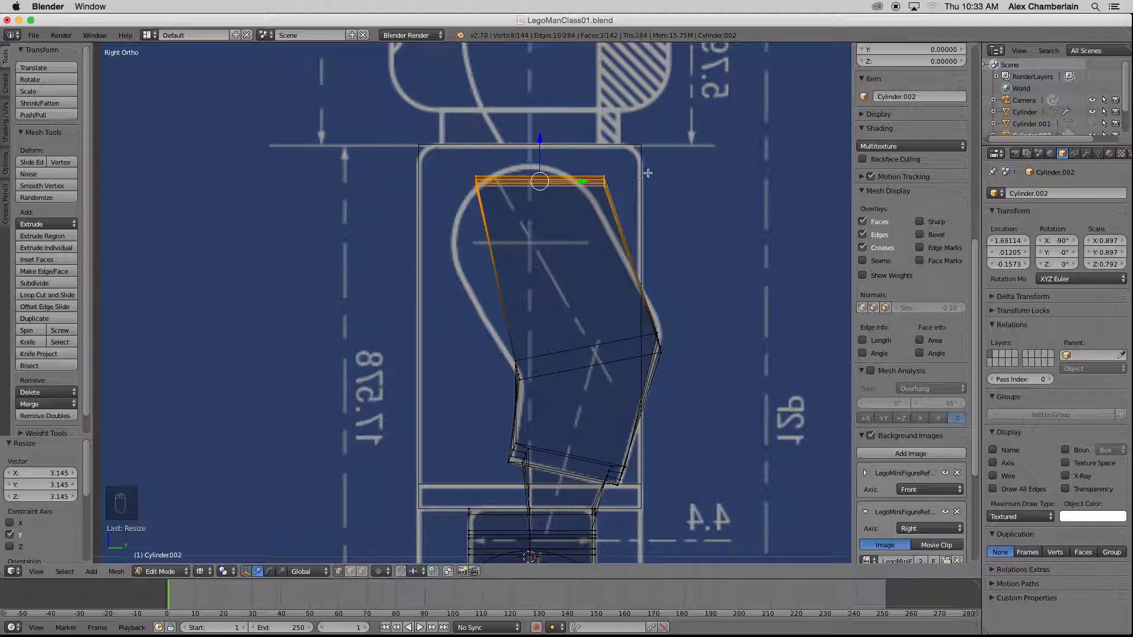
{"action": "key", "text": "g"}
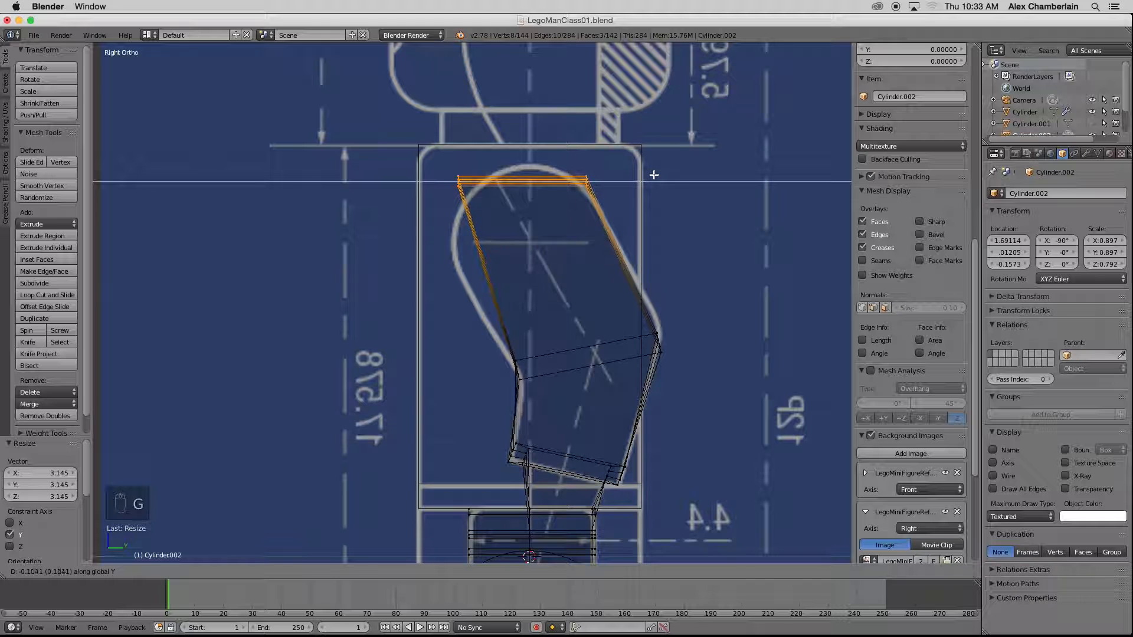
{"action": "left_click", "coordinate": [653, 177]}
- Lower the shoulder-end vertices in the front view, moving them about 0.041 along X and -0.152 along Z
{"action": "key", "text": "KP_1"}
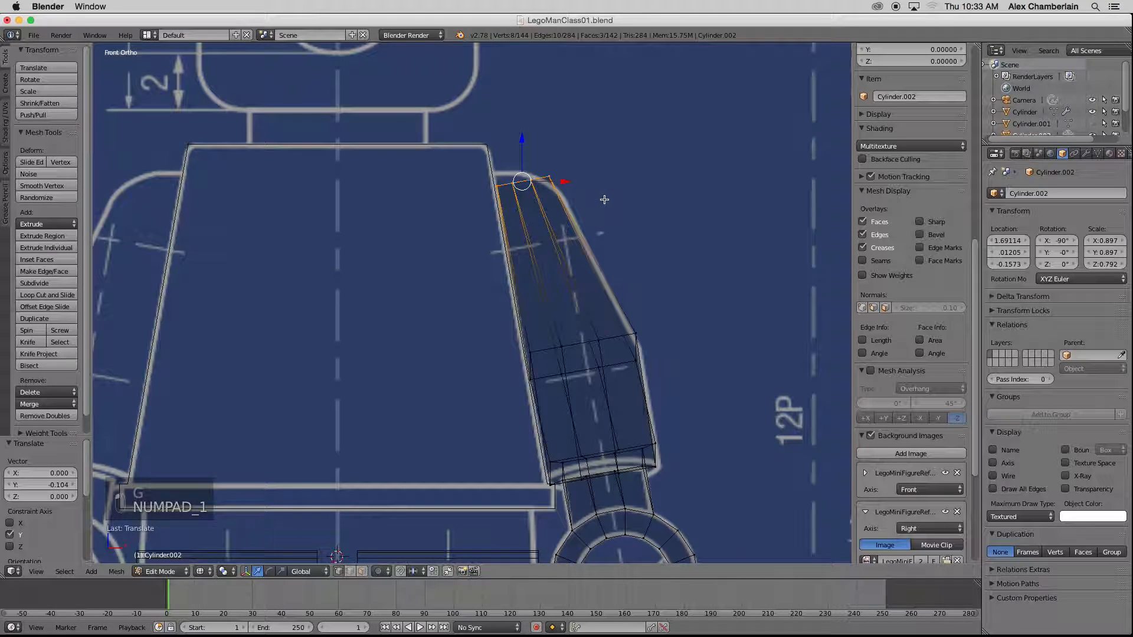
{"action": "scroll", "coordinate": [623, 221], "scroll_direction": "down", "scroll_amount": 3}
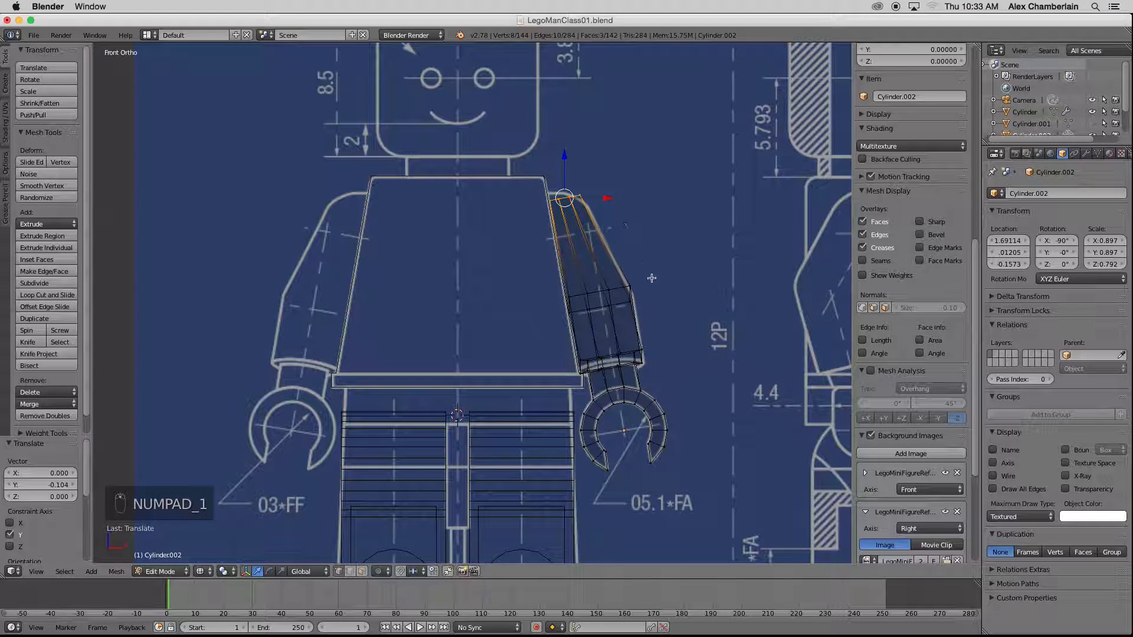
{"action": "key", "text": "z"}
{"action": "mouse_move", "coordinate": [655, 285]}
{"action": "middle_mouse_down"}
{"action": "mouse_move", "coordinate": [587, 322]}
{"action": "mouse_move", "coordinate": [539, 324]}
{"action": "mouse_move", "coordinate": [647, 317]}
{"action": "mouse_move", "coordinate": [631, 316]}
{"action": "middle_mouse_up"}
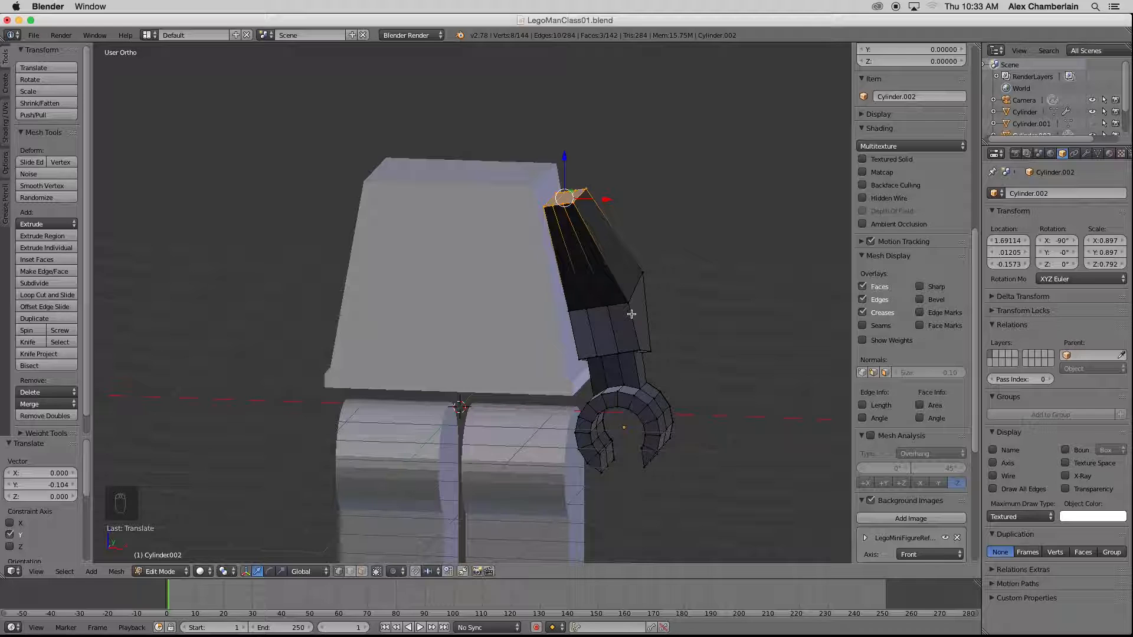
{"action": "scroll", "coordinate": [564, 175], "scroll_direction": "up", "scroll_amount": 5}
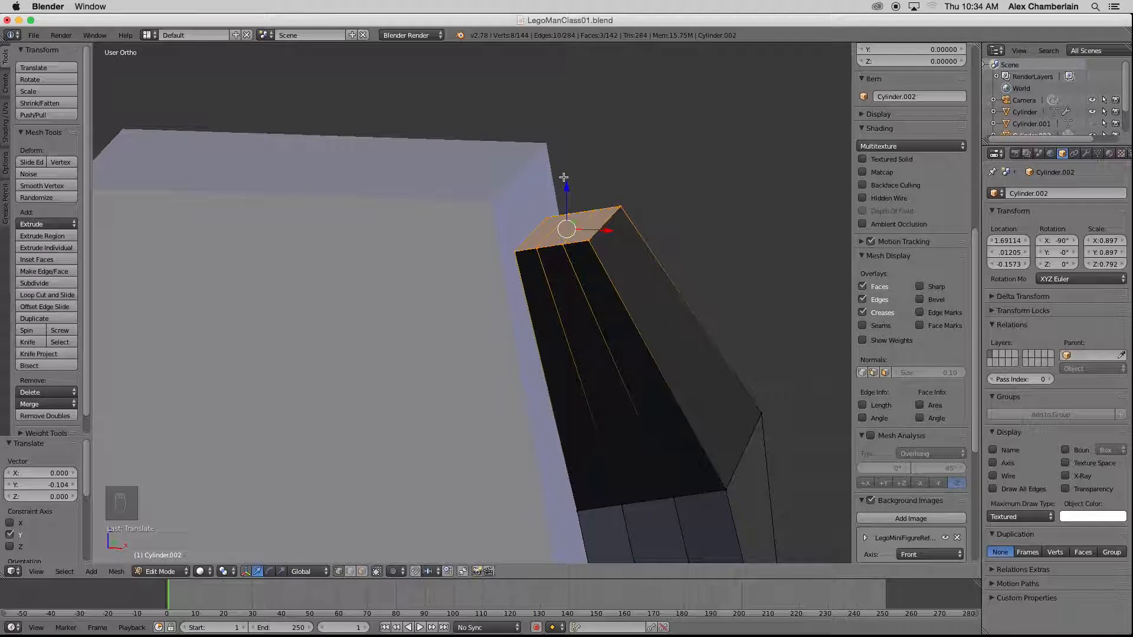
{"action": "key", "text": "KP_1"}
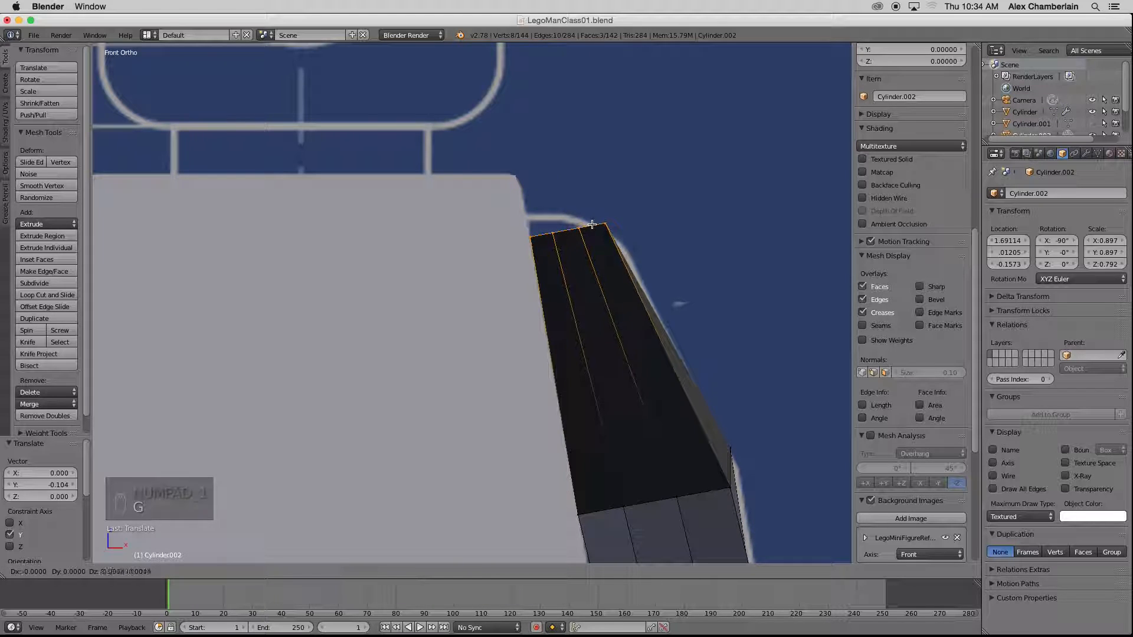
{"action": "key", "text": "g"}
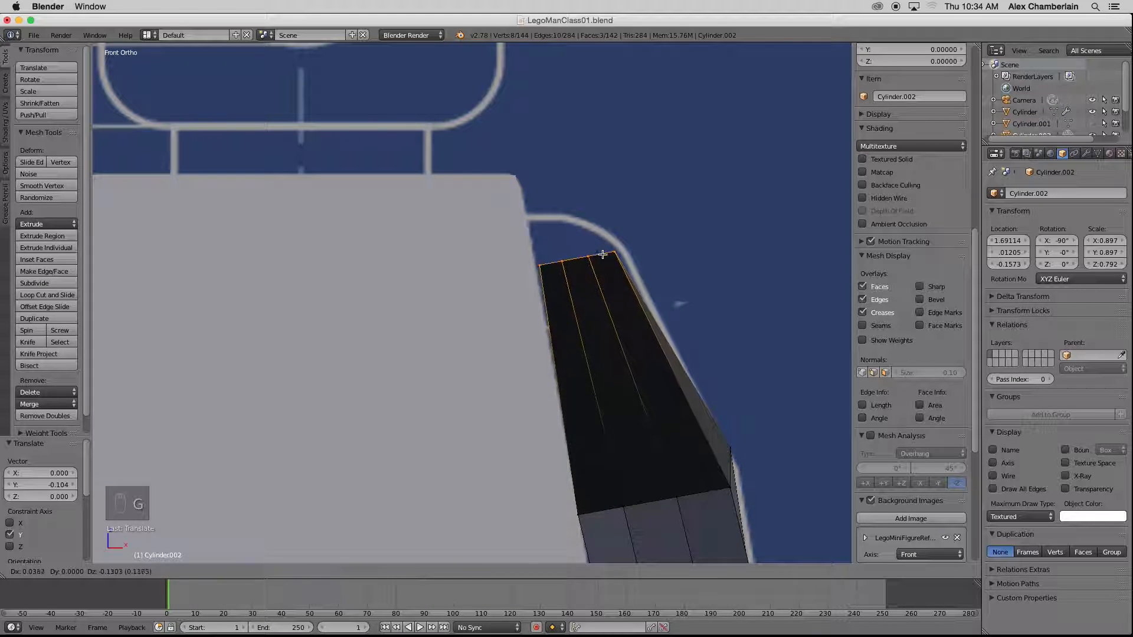
{"action": "left_click", "coordinate": [602, 262]}
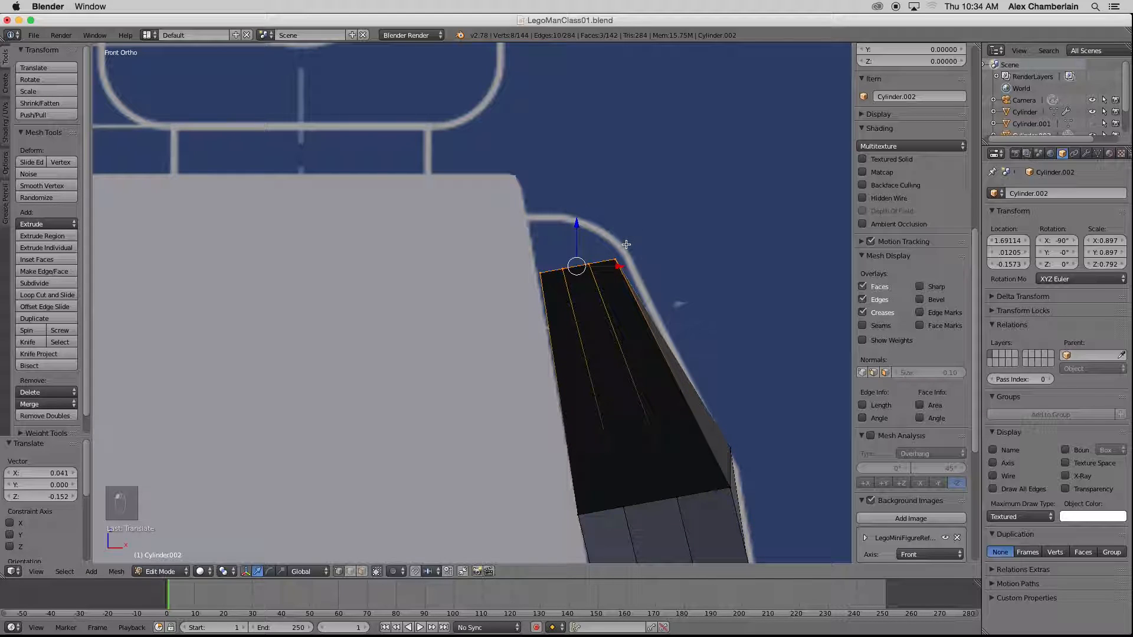
- Scale the shoulder end to about 1.135 along X and shift it about 0.012 along X to fit the front blueprint
{"action": "key", "text": "s"}
{"action": "key", "text": "x"}
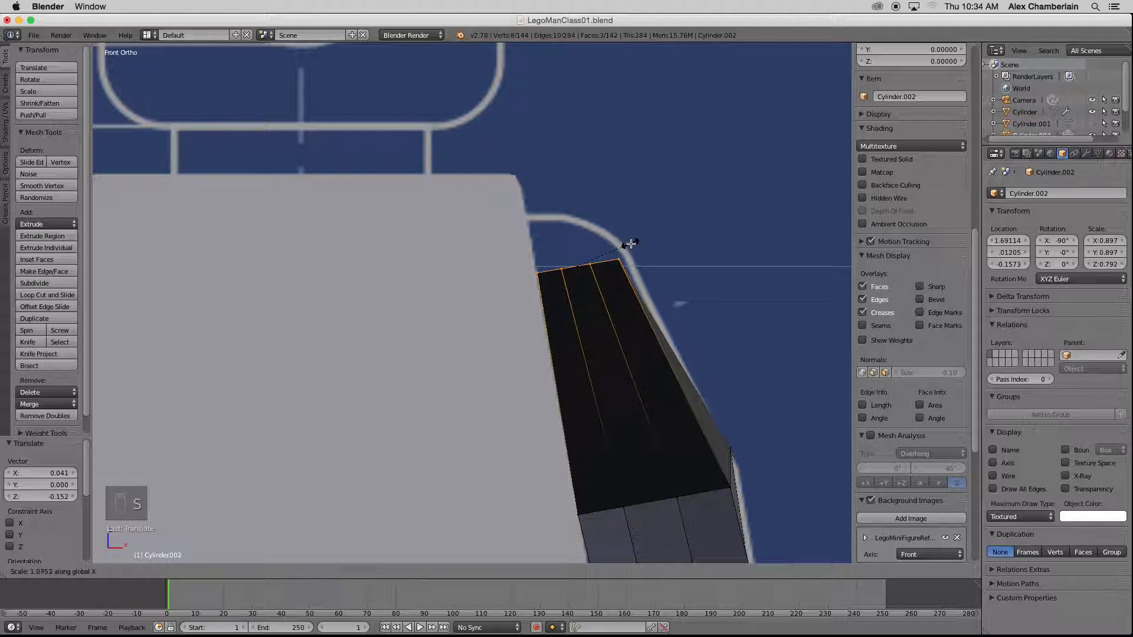
{"action": "left_click", "coordinate": [631, 244]}
{"action": "key", "text": "g"}
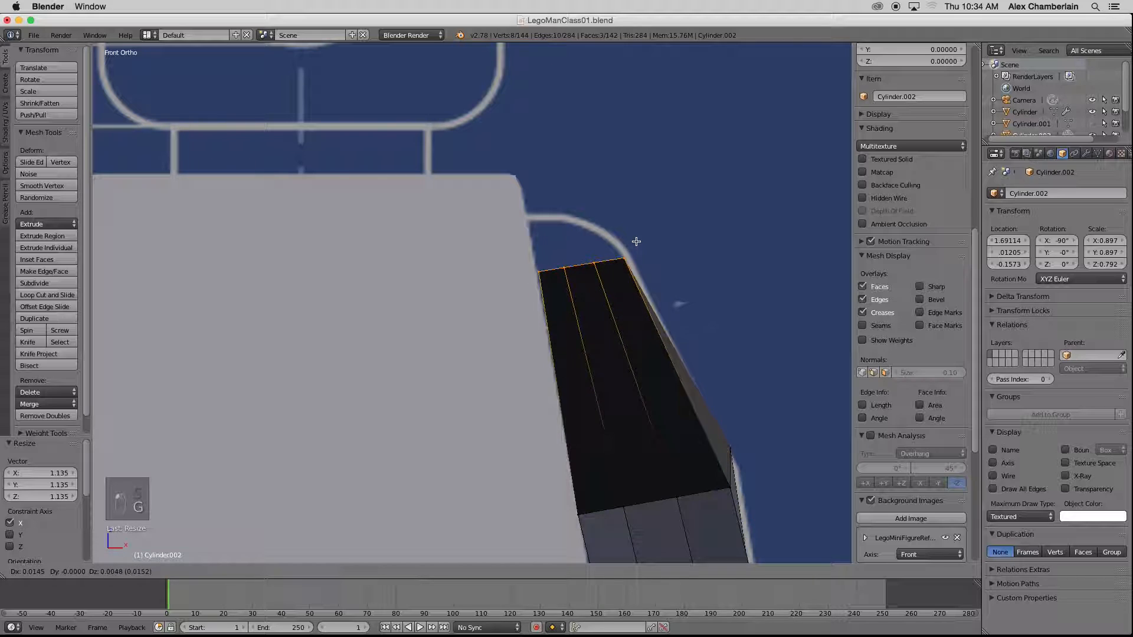
{"action": "left_click", "coordinate": [635, 243]}
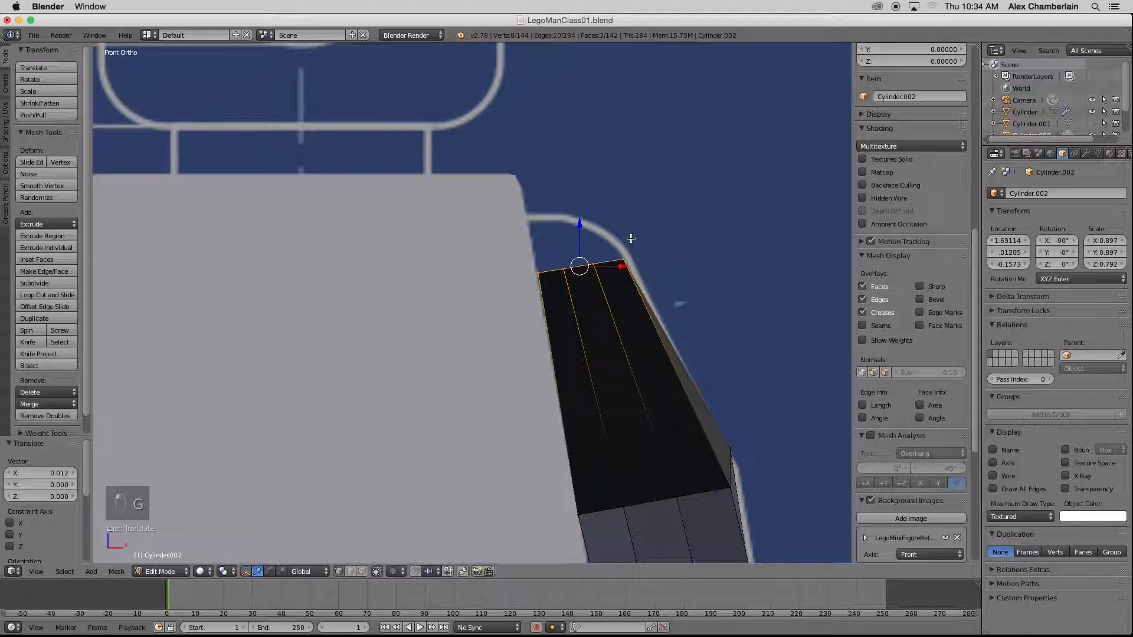
- Extrude the shoulder end in place, rotate the new section toward the torso, and move it about -0.063 along X and 0.128 along Z
{"action": "key", "text": "e"}
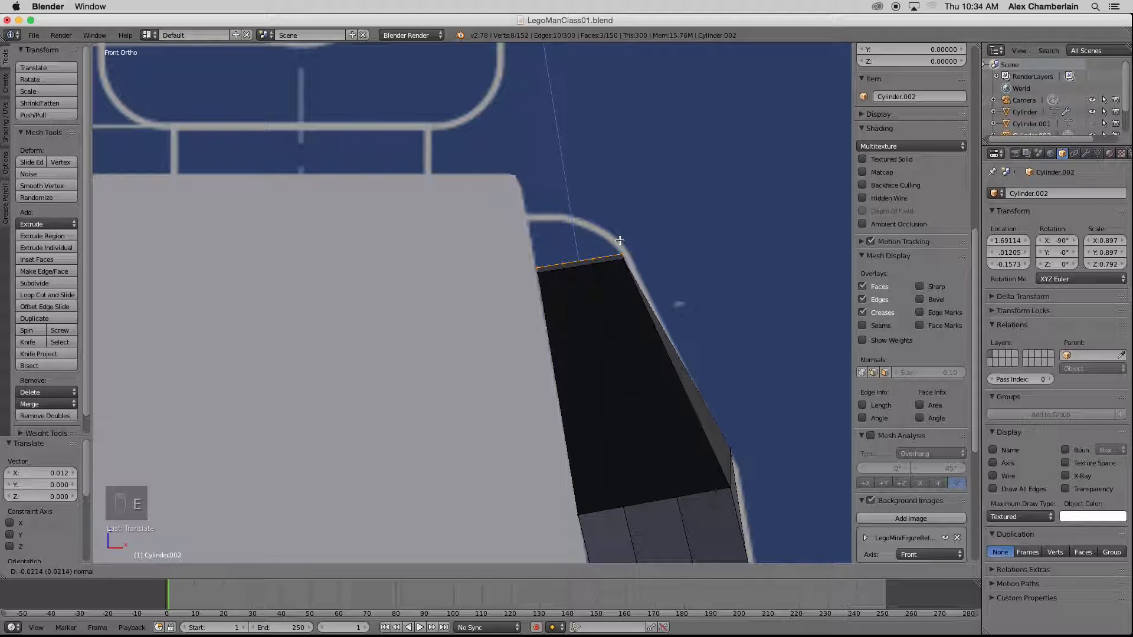
{"action": "right_click", "coordinate": [625, 235]}
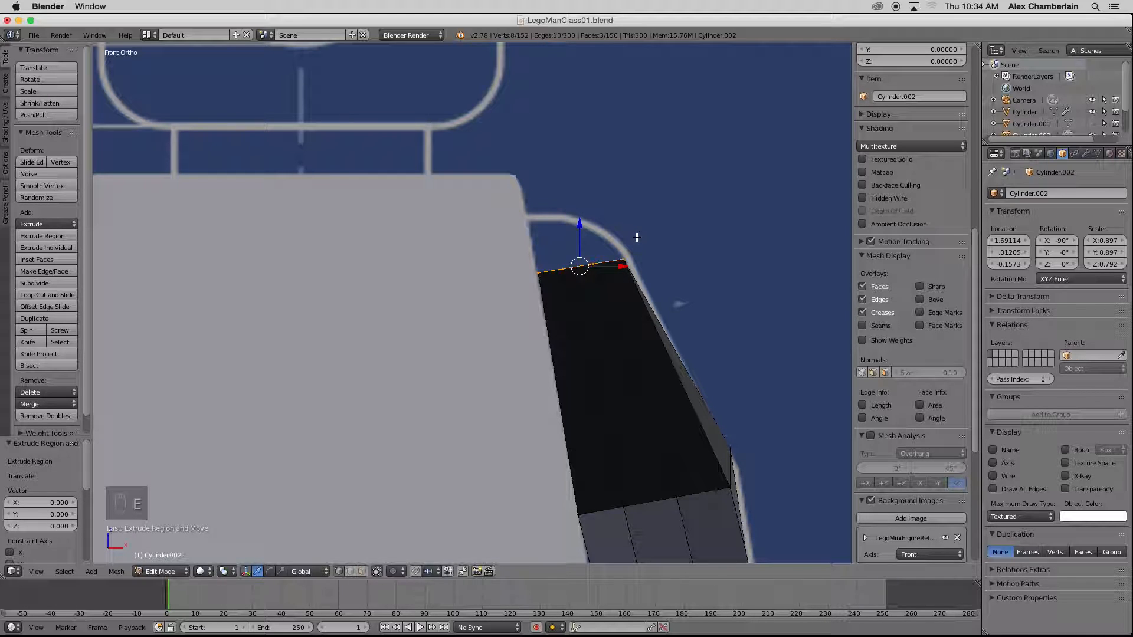
{"action": "key", "text": "r"}
{"action": "left_click", "coordinate": [604, 198]}
{"action": "key", "text": "g"}
{"action": "left_click", "coordinate": [590, 167]}
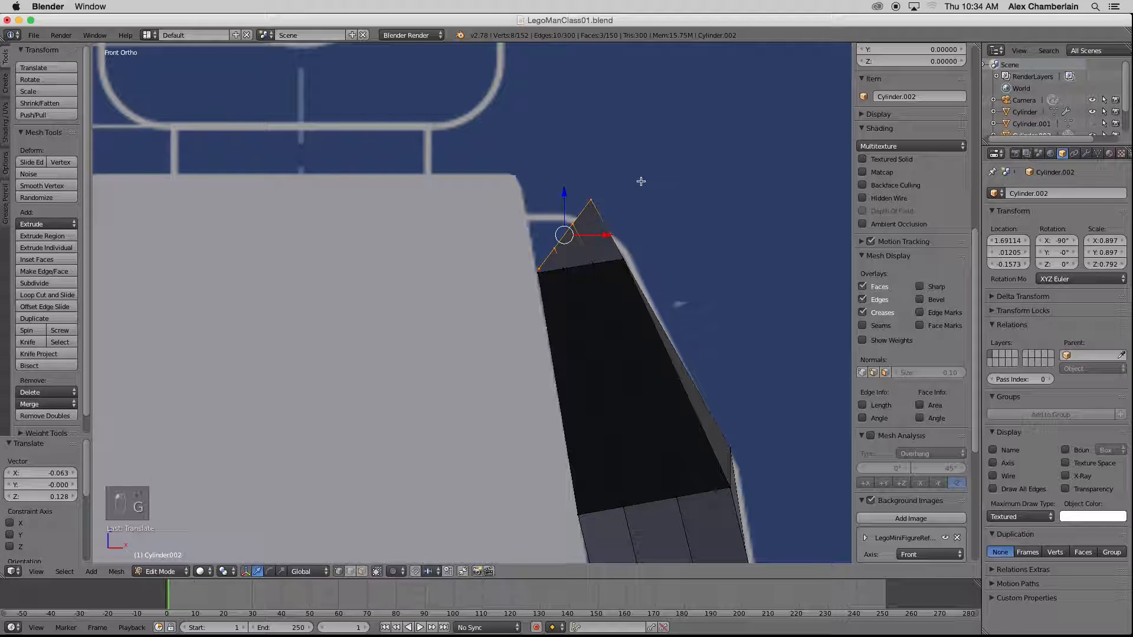
- Scale the extruded shoulder section to about 0.704 and move it about -0.031 along X and -0.043 along Z onto the blueprint curve
{"action": "key", "text": "s"}
{"action": "left_click", "coordinate": [616, 196]}
{"action": "key", "text": "g"}
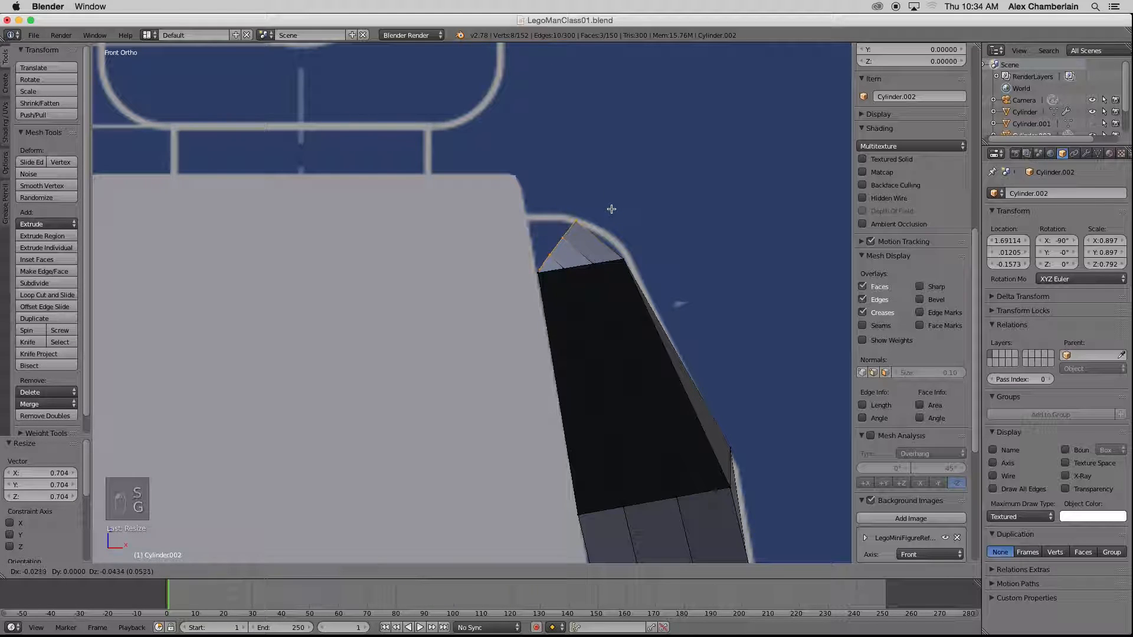
{"action": "left_click", "coordinate": [611, 209]}
- Extrude a second shoulder section toward the torso, rotate it nearly upright, and position it against the torso's side
{"action": "key", "text": "e"}
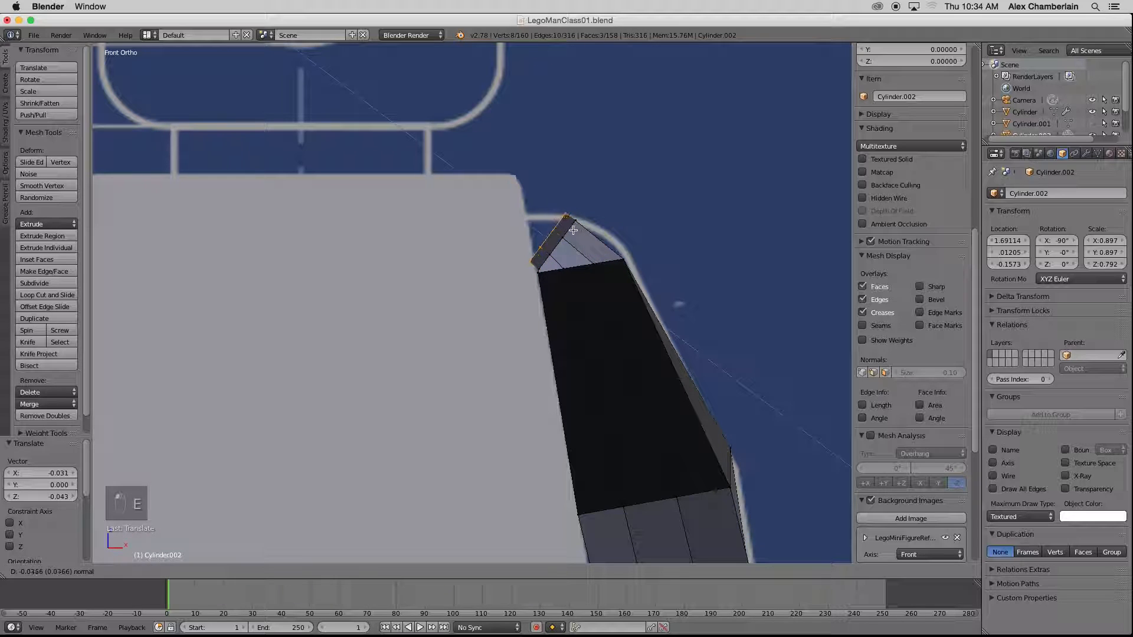
{"action": "left_click", "coordinate": [559, 228]}
{"action": "key", "text": "r"}
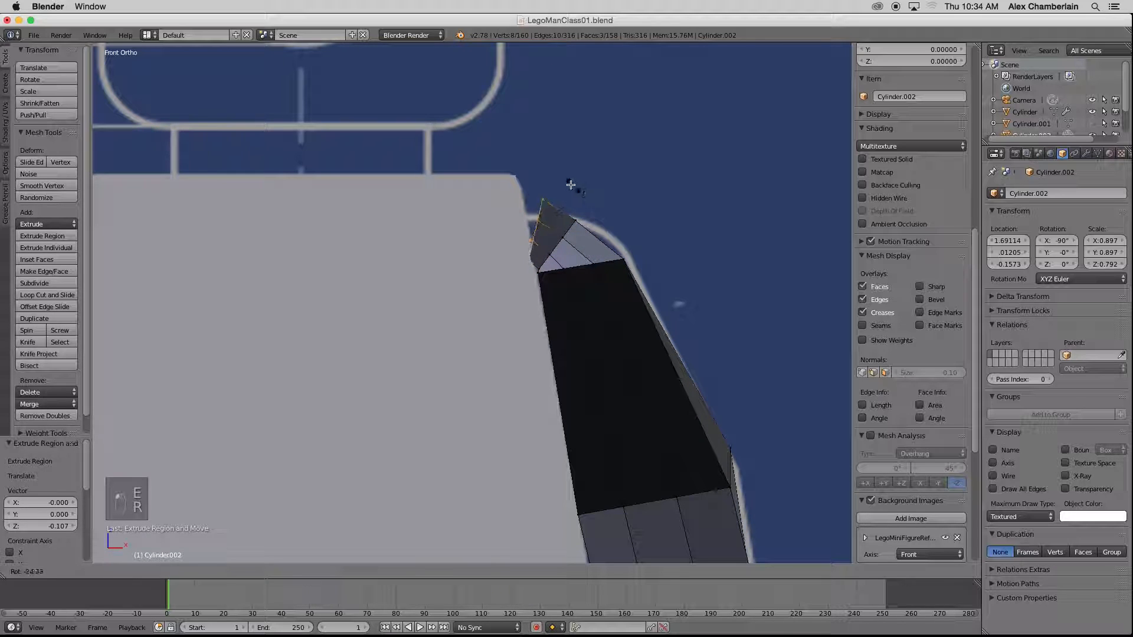
{"action": "left_click", "coordinate": [556, 184]}
{"action": "key", "text": "g"}
{"action": "left_click", "coordinate": [546, 213]}
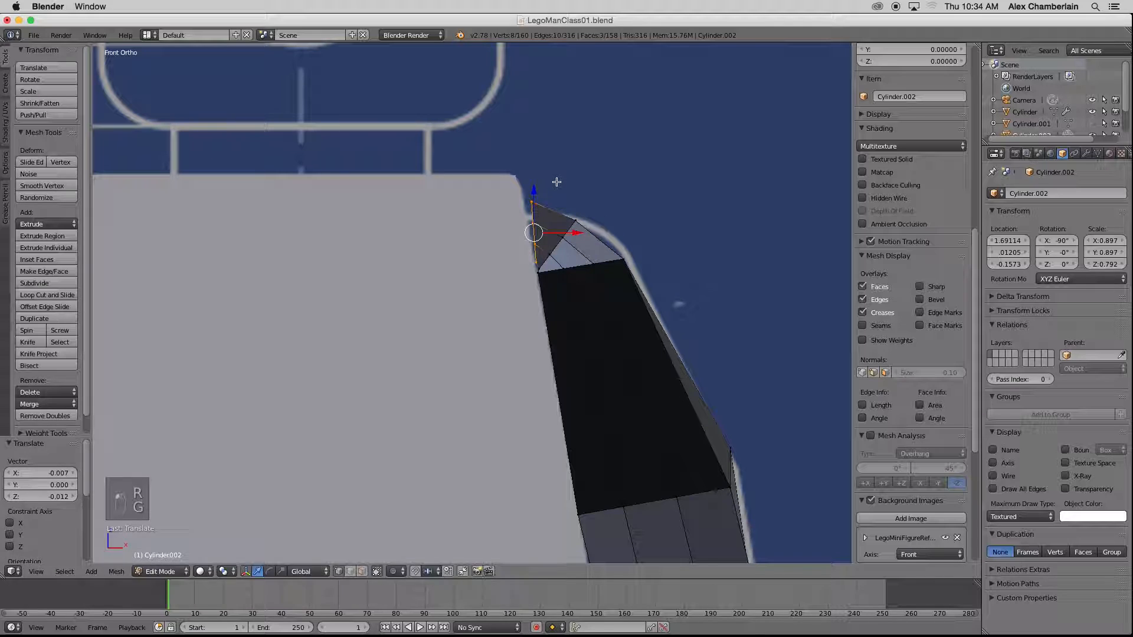
- Scale, rotate and nudge the torso-side shoulder section to match the top of the front blueprint's shoulder curve
{"action": "key", "text": "s"}
{"action": "key", "text": "g"}
{"action": "left_click", "coordinate": [550, 197]}
{"action": "key", "text": "r"}
{"action": "left_click", "coordinate": [549, 197]}
{"action": "key", "text": "g"}
{"action": "left_click", "coordinate": [547, 197]}
- Move the lower vertex at the front of the shoulder's first extruded section about -0.092 along Y
{"action": "middle_click_drag", "start_coordinate": [549, 197], "coordinate": [561, 261]}
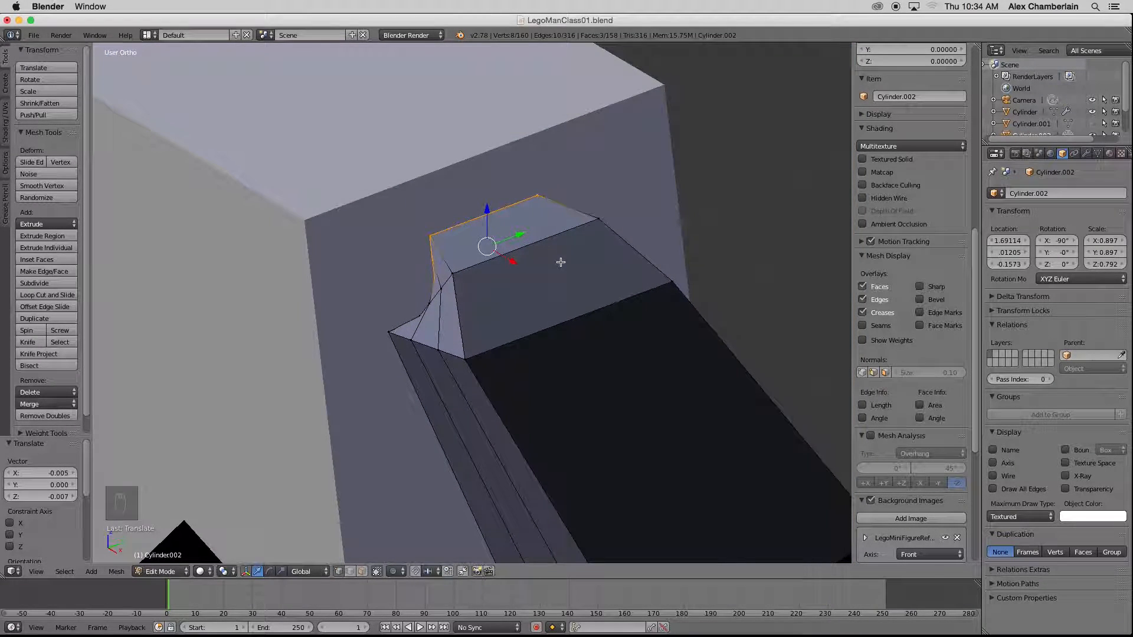
{"action": "right_click", "coordinate": [420, 311]}
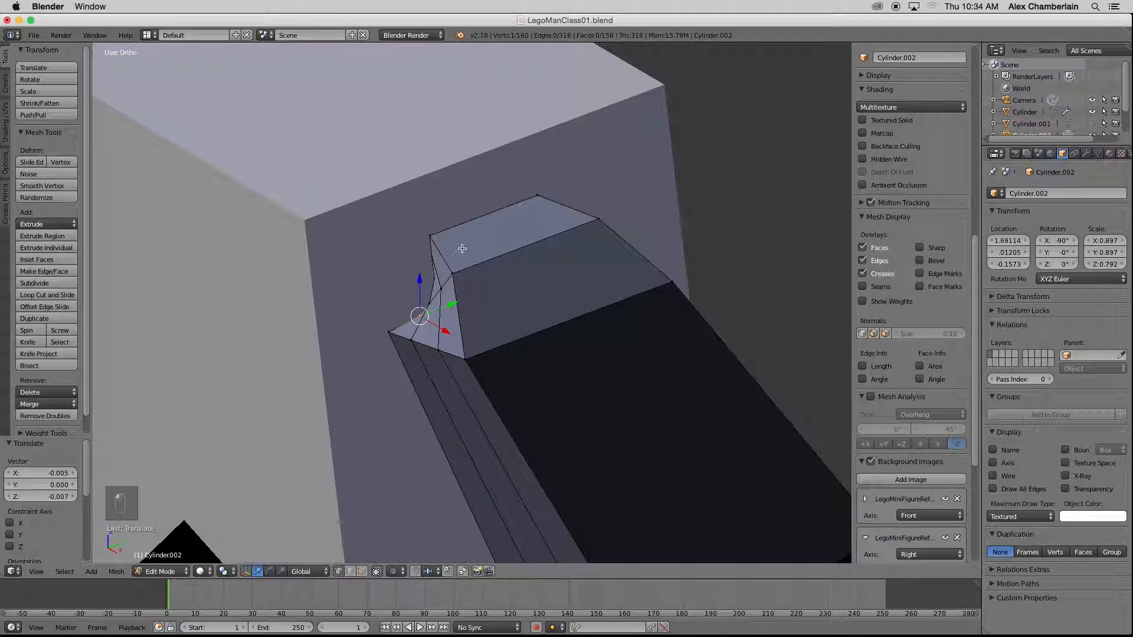
{"action": "key", "text": "g"}
{"action": "key", "text": "y"}
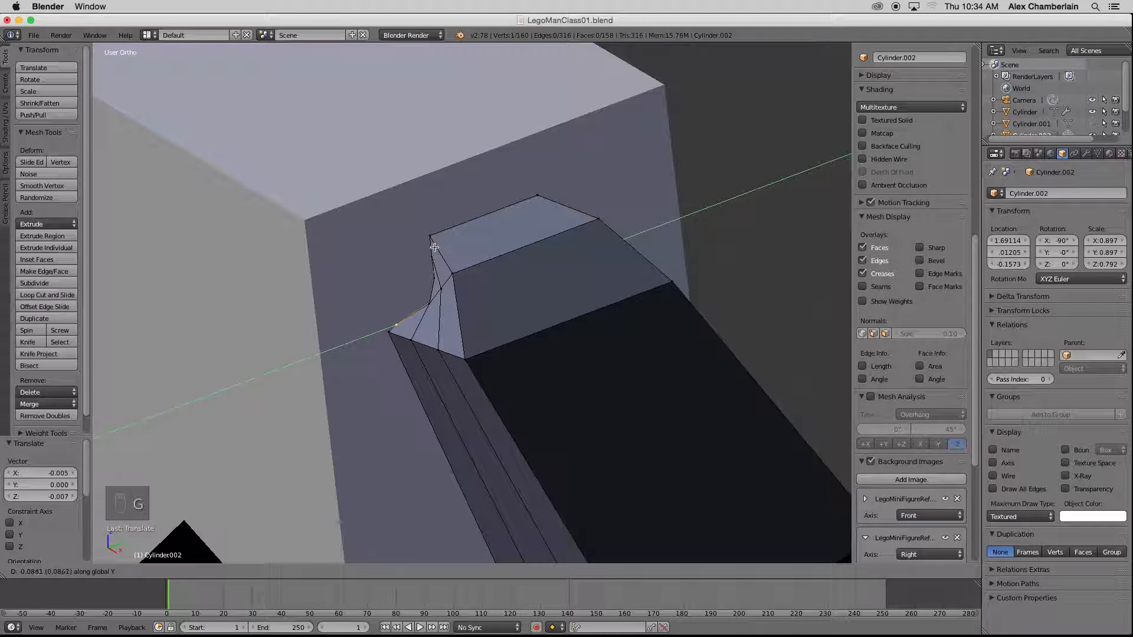
{"action": "left_click", "coordinate": [432, 248]}
- Select the hidden lower vertex of the torso-side section in wireframe and move it about -0.139 along Y
{"action": "scroll", "coordinate": [423, 296], "scroll_direction": "up", "scroll_amount": 3}
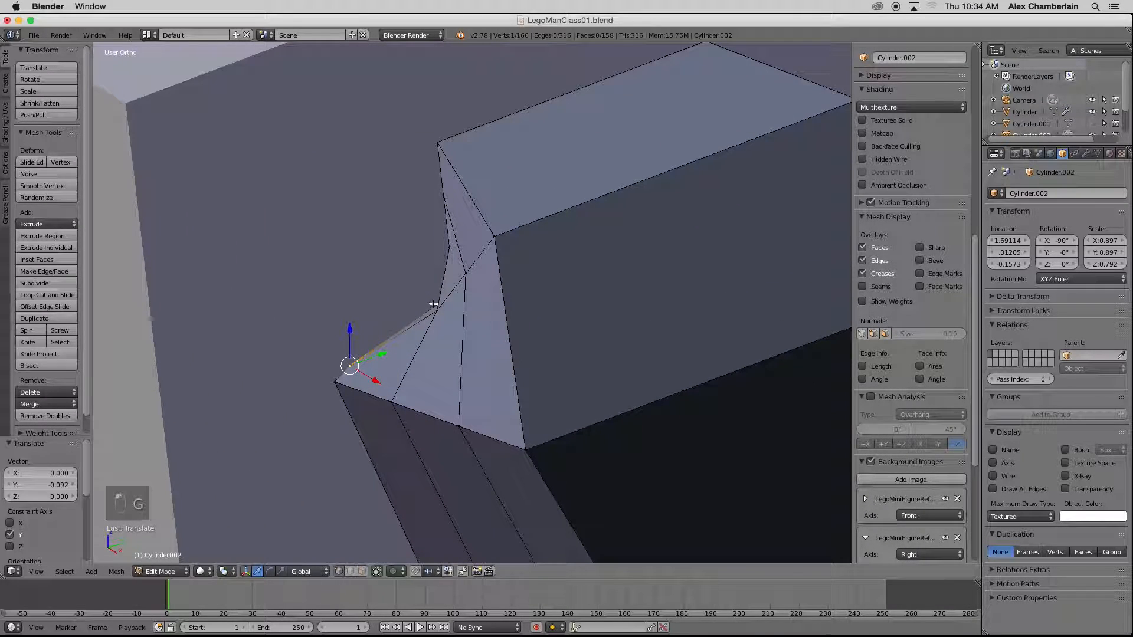
{"action": "key", "text": "z"}
{"action": "right_click", "coordinate": [457, 290]}
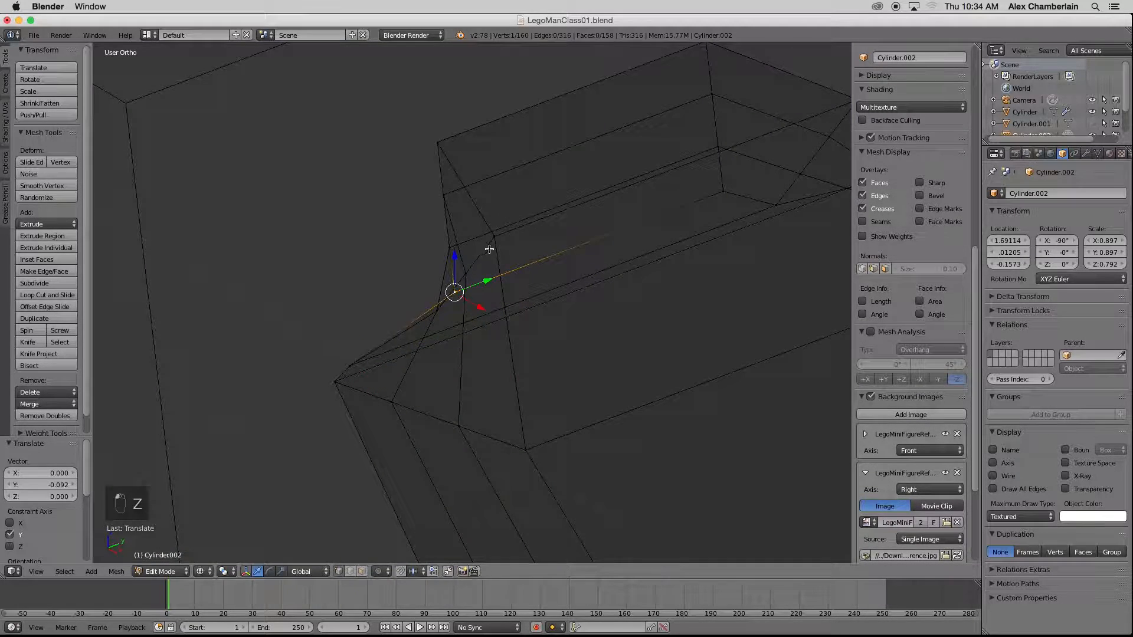
{"action": "key", "text": "z"}
{"action": "key", "text": "g"}
{"action": "key", "text": "y"}
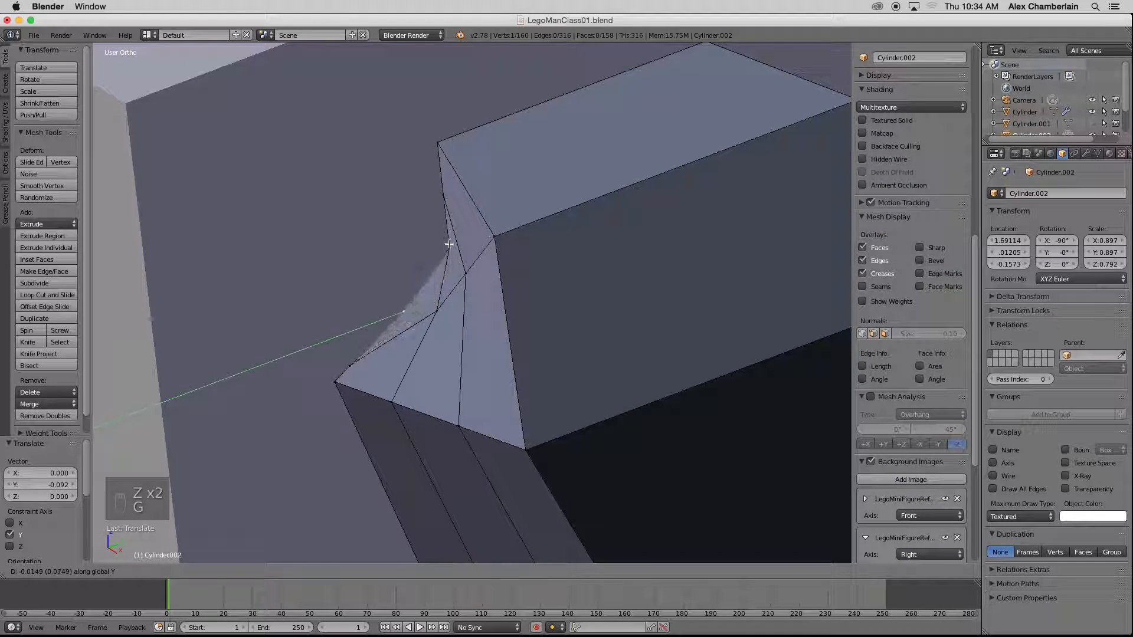
{"action": "left_click", "coordinate": [352, 393]}
- Move the first extruded section's lower front vertex a further -0.015 or so along Y, toward the shoulder's corner
{"action": "right_click", "coordinate": [352, 368]}
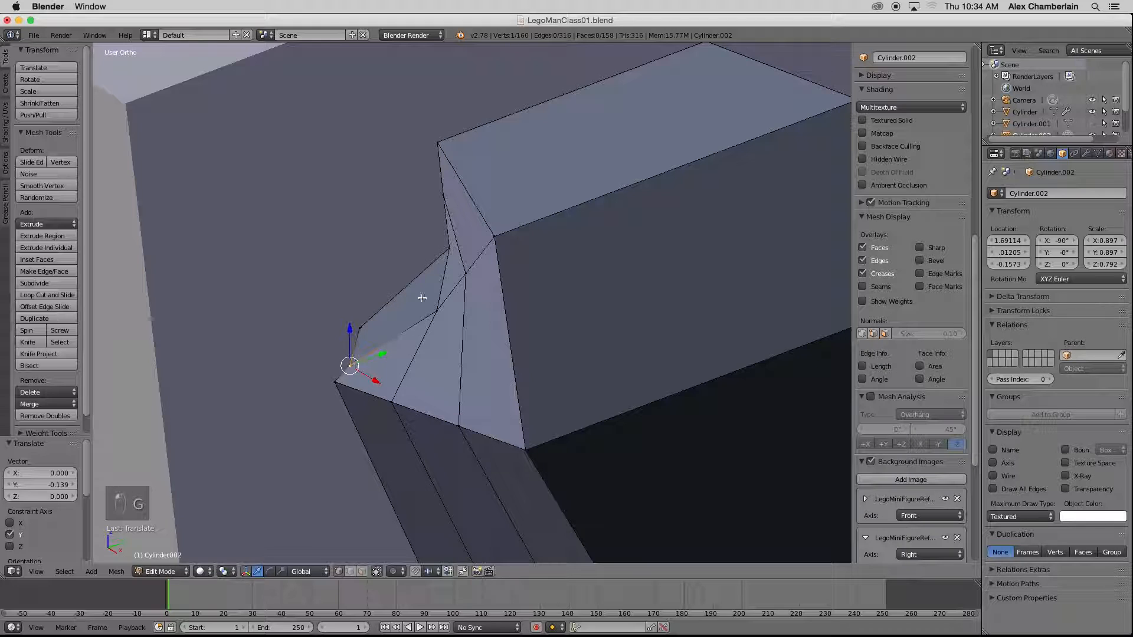
{"action": "key", "text": "g"}
{"action": "key", "text": "y"}
{"action": "left_click", "coordinate": [484, 250]}
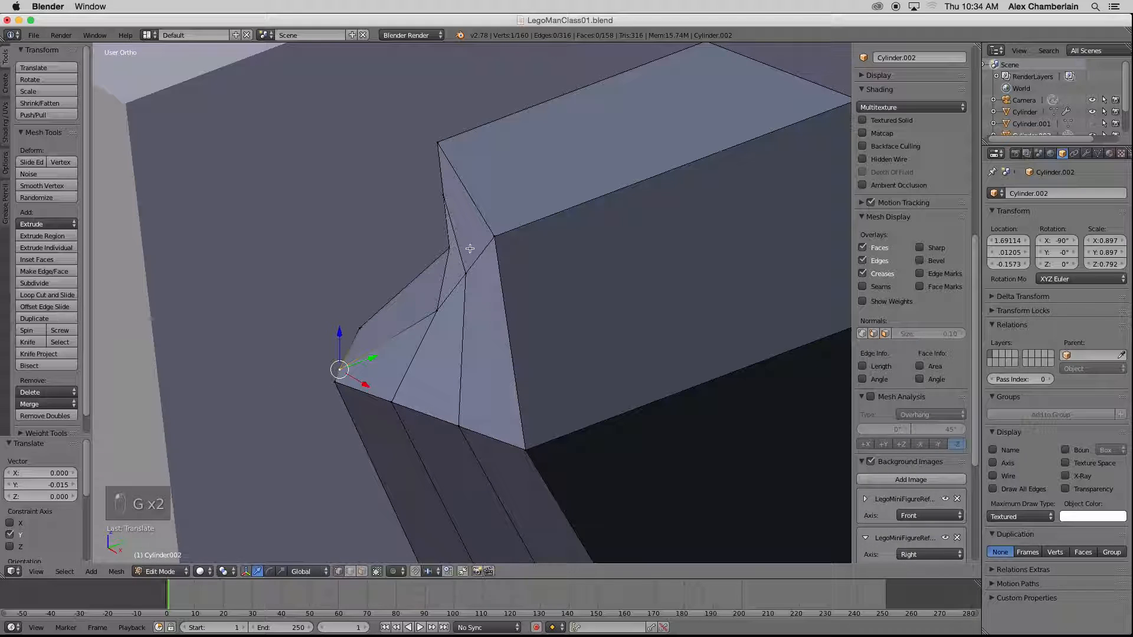
- Move the torso-side section's next vertex up about -0.098 along Y to round the shoulder's front edge
{"action": "key", "text": "z"}
{"action": "right_click", "coordinate": [451, 247]}
{"action": "key", "text": "z"}
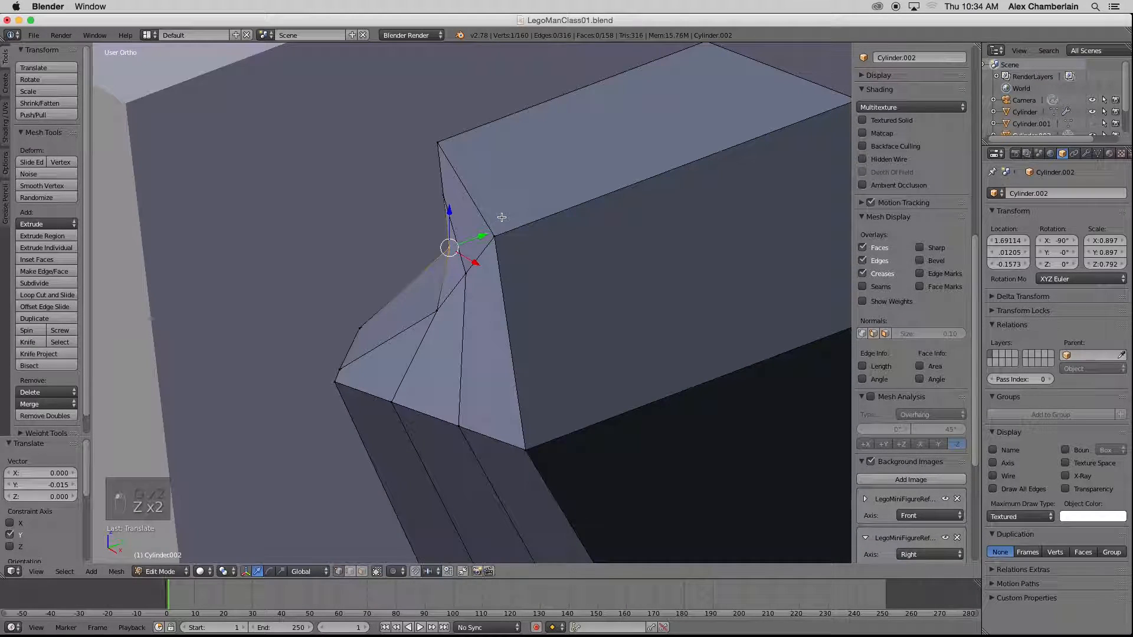
{"action": "key", "text": "g"}
{"action": "key", "text": "y"}
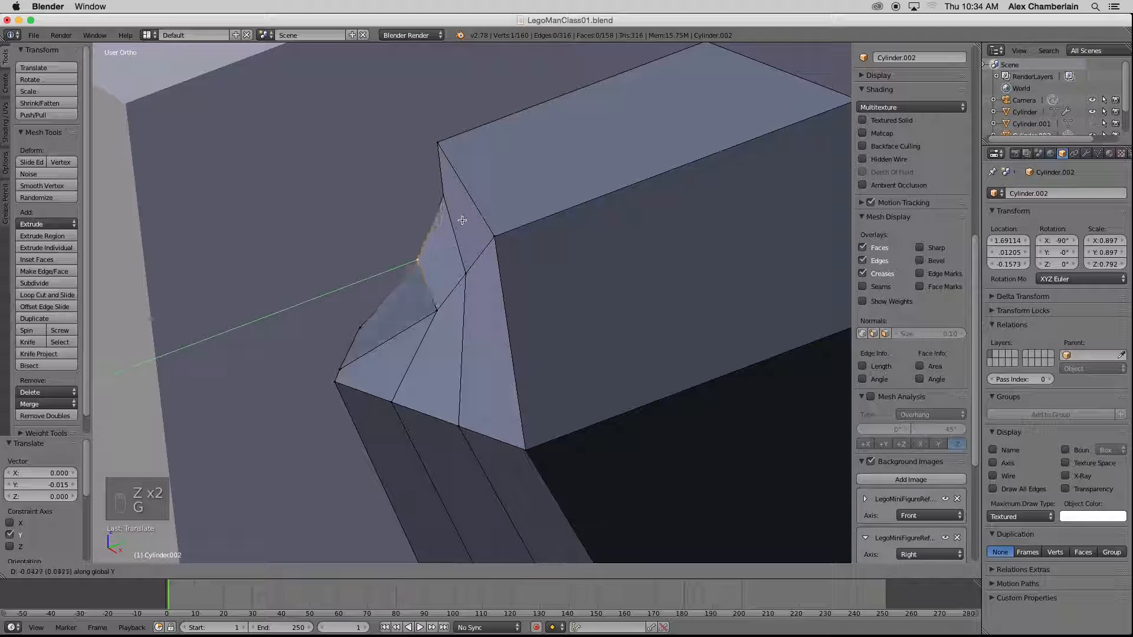
{"action": "left_click", "coordinate": [432, 229]}
- Nudge the torso-side section's lowest front vertex about -0.018 along Y and the neighbouring corner vertex about -0.005 along Y
{"action": "right_click", "coordinate": [360, 330]}
{"action": "key", "text": "g"}
{"action": "key", "text": "y"}
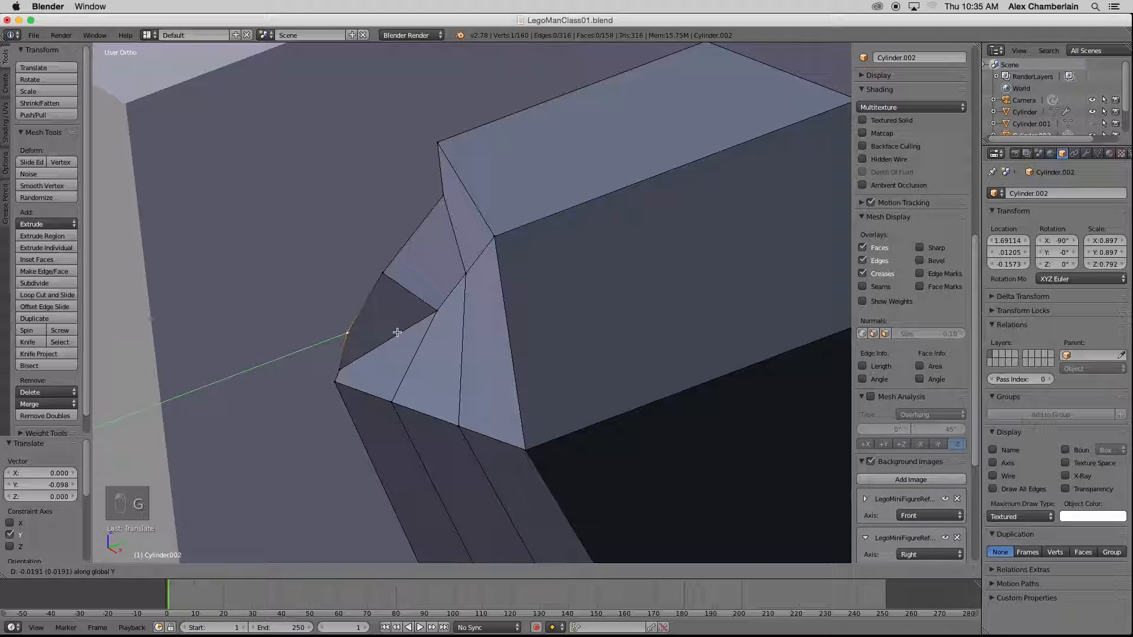
{"action": "left_click", "coordinate": [397, 332]}
{"action": "right_click", "coordinate": [337, 370]}
{"action": "key", "text": "g"}
{"action": "key", "text": "y"}
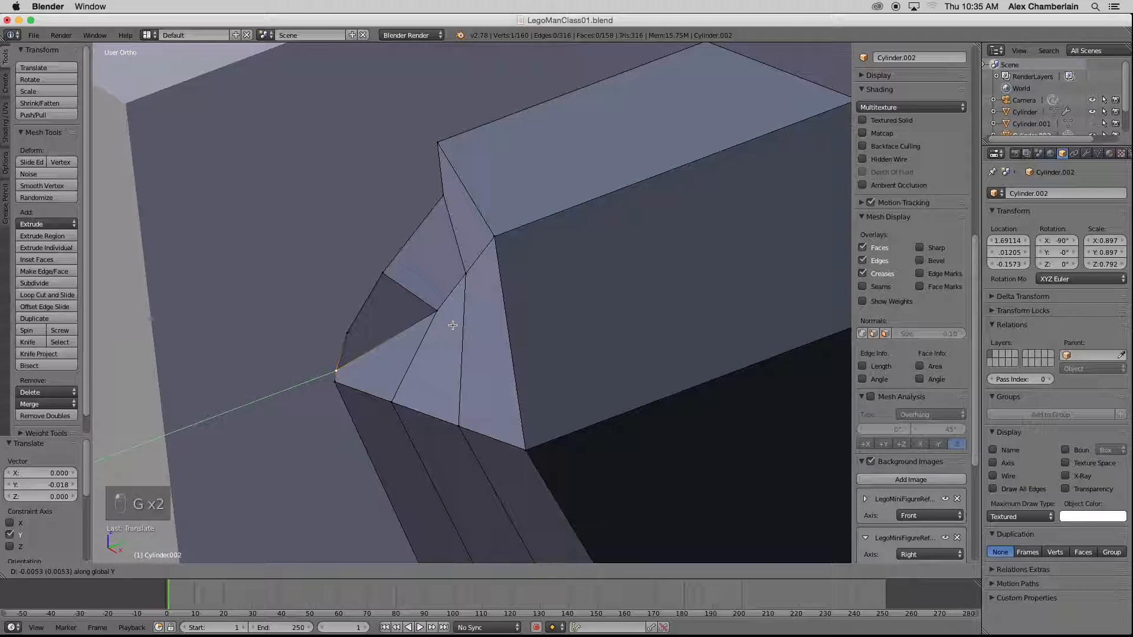
{"action": "left_click", "coordinate": [452, 325]}
- Move the vertex above the torso-side section's lowest front vertex about -0.006 along Y
{"action": "key", "text": "a"}
{"action": "right_click", "coordinate": [383, 273]}
{"action": "key", "text": "g"}
{"action": "key", "text": "y"}
{"action": "left_click", "coordinate": [473, 266]}
- Move the torso-side section's second front vertex from the top about -0.016 along Y, matching the side blueprint's curve
{"action": "key", "text": "KP_3"}
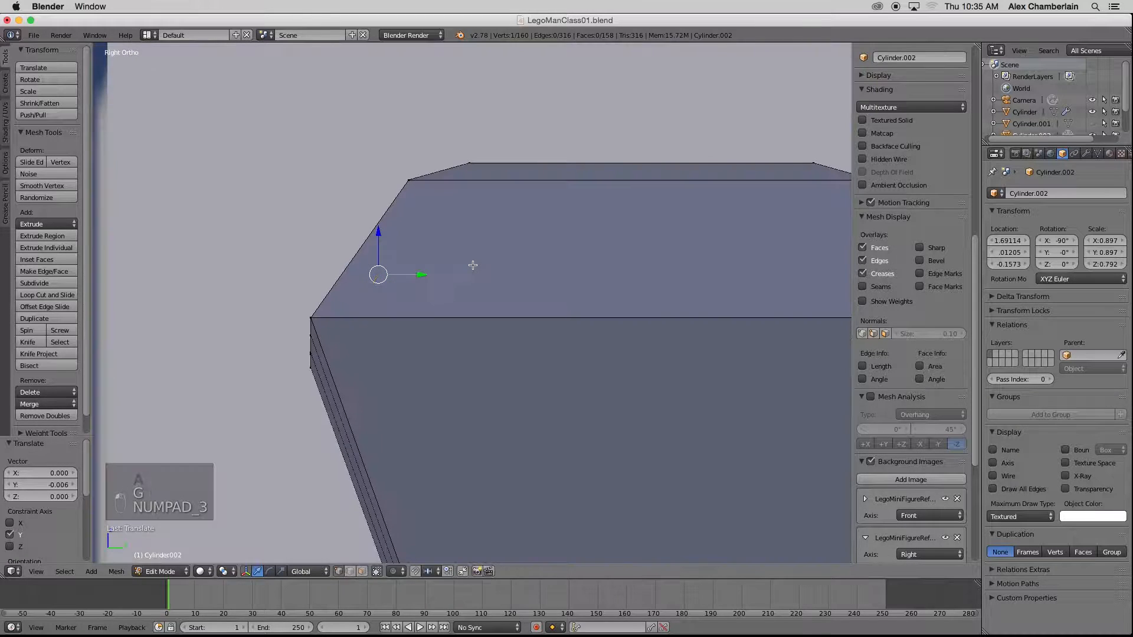
{"action": "key", "text": "z"}
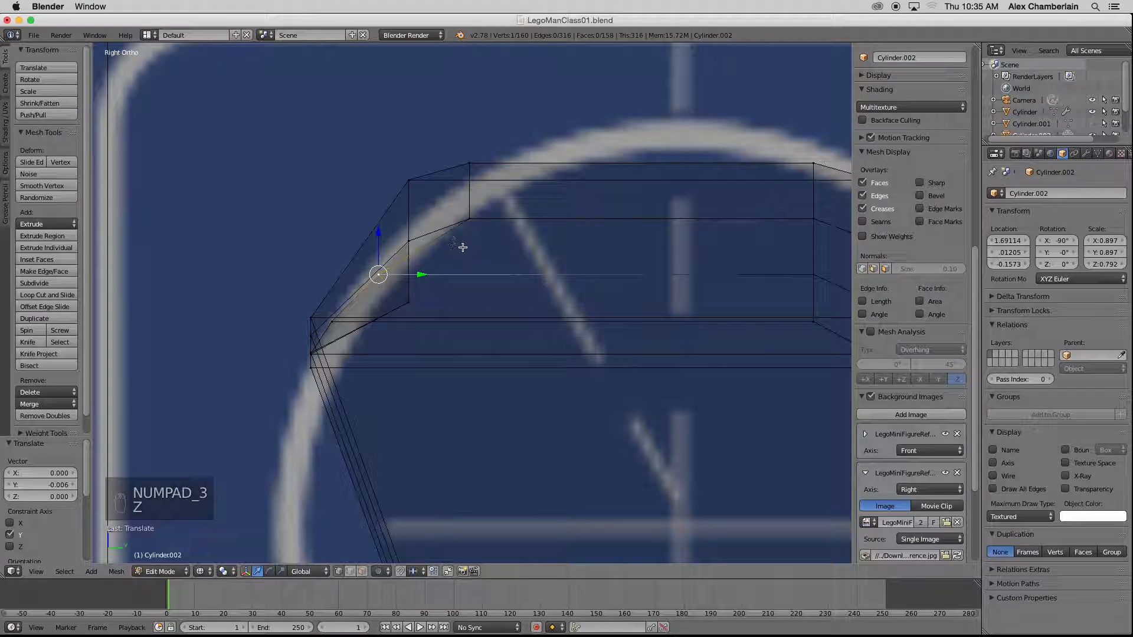
{"action": "right_click", "coordinate": [471, 219]}
{"action": "key", "text": "g"}
{"action": "key", "text": "y"}
{"action": "left_click", "coordinate": [572, 219]}
- Move the torso-side section's top front vertex about 0.073 along Y onto the blueprint's shoulder arc
{"action": "right_click", "coordinate": [473, 161]}
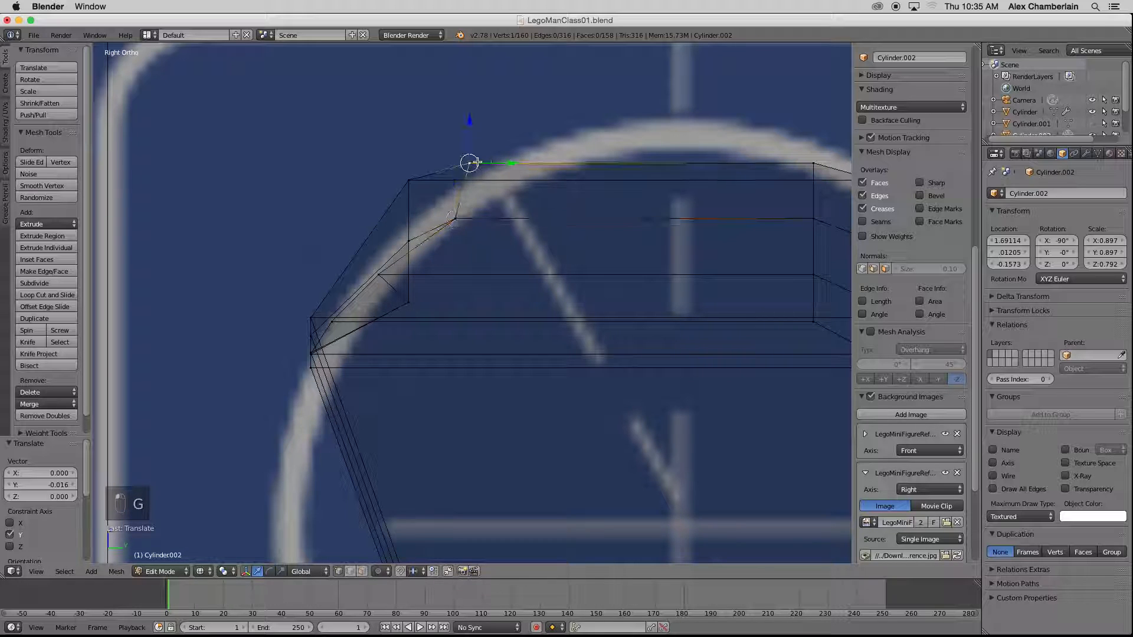
{"action": "key", "text": "g"}
{"action": "key", "text": "y"}
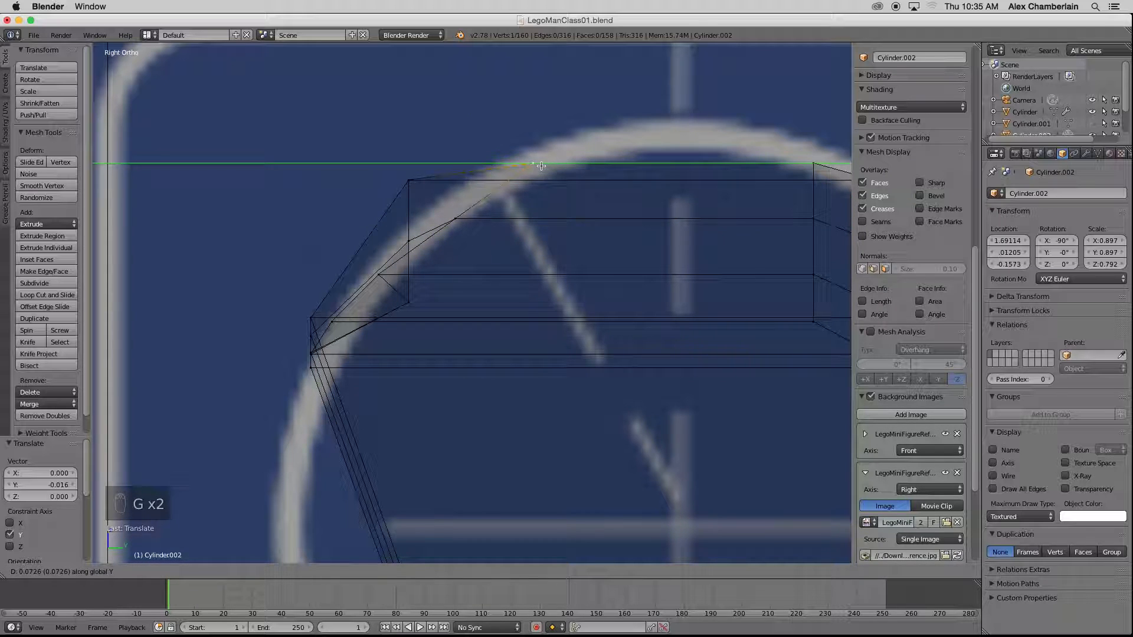
{"action": "left_click", "coordinate": [541, 166]}
{"action": "scroll", "coordinate": [660, 203], "scroll_direction": "down", "scroll_amount": 4}
{"action": "scroll", "coordinate": [660, 203], "scroll_direction": "up", "scroll_amount": 2}
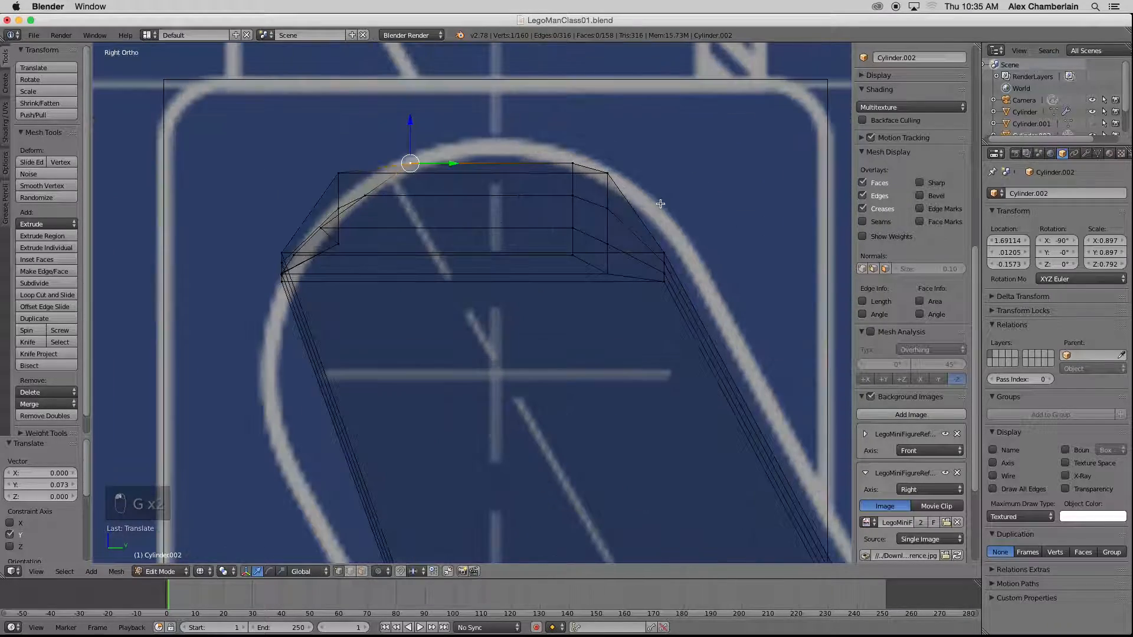
- Select the four vertices along the shoulder's lower rear edge and move them about 0.057 along Y to the blueprint outline
{"action": "middle_click_drag", "start_coordinate": [650, 213], "coordinate": [575, 240]}
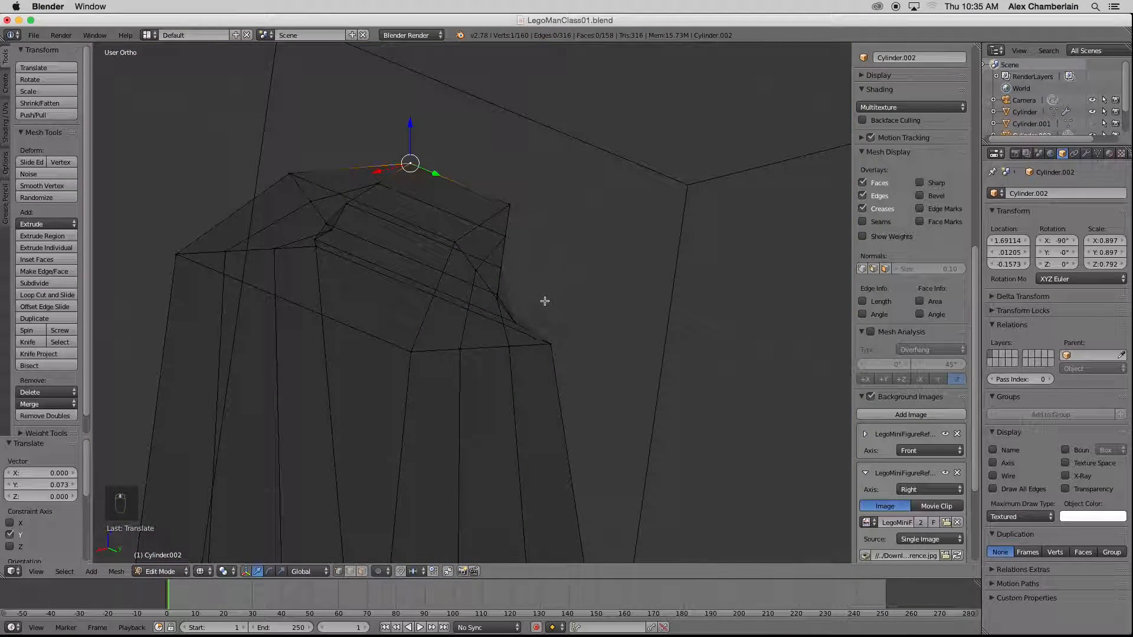
{"action": "key", "text": "KP_Decimal"}
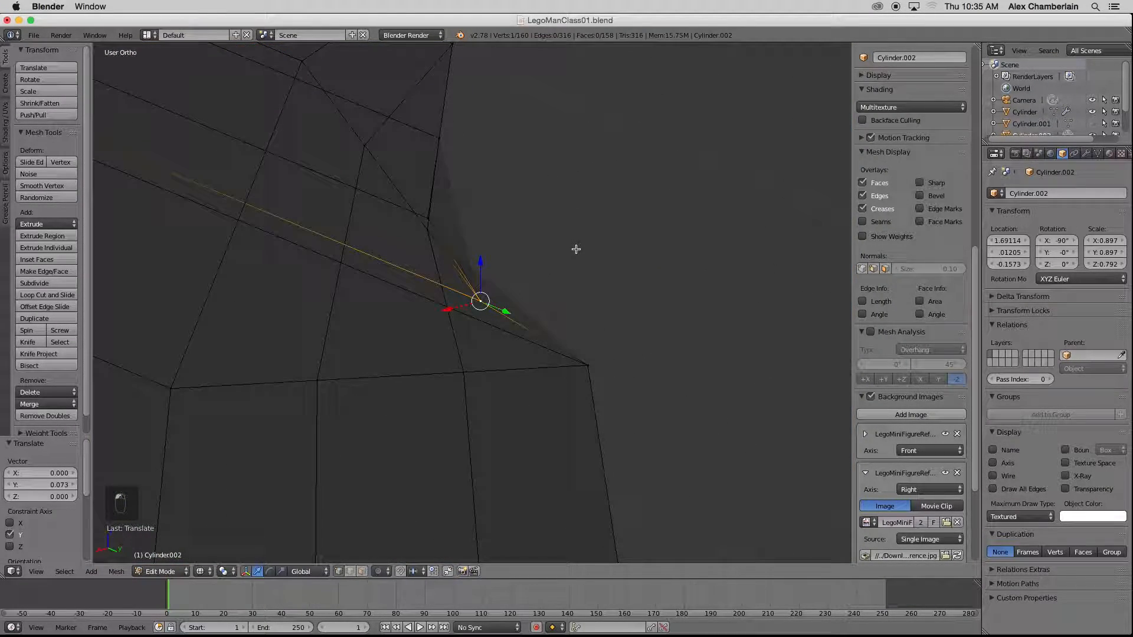
{"action": "key", "text": "KP_3"}
{"action": "scroll", "coordinate": [604, 238], "scroll_direction": "down", "scroll_amount": 4}
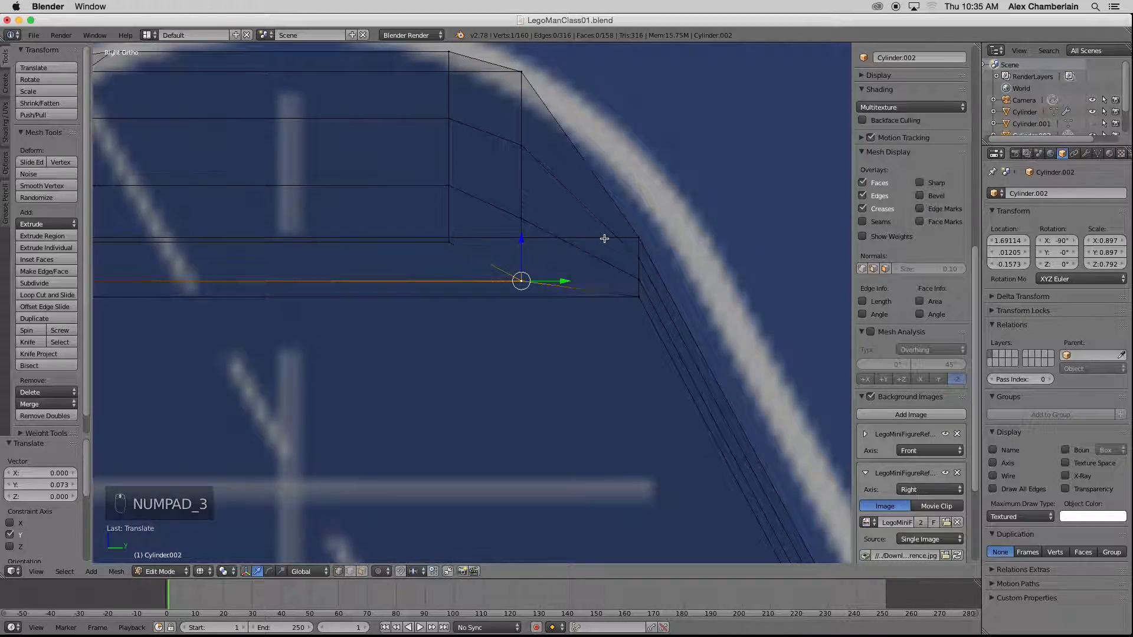
{"action": "scroll", "coordinate": [604, 238], "scroll_direction": "up", "scroll_amount": 2}
{"action": "key", "text": "a"}
{"action": "key", "text": "a"}
{"action": "key", "text": "b"}
{"action": "left_click_drag", "start_coordinate": [625, 215], "coordinate": [602, 323]}
{"action": "key", "text": "g"}
{"action": "key", "text": "y"}
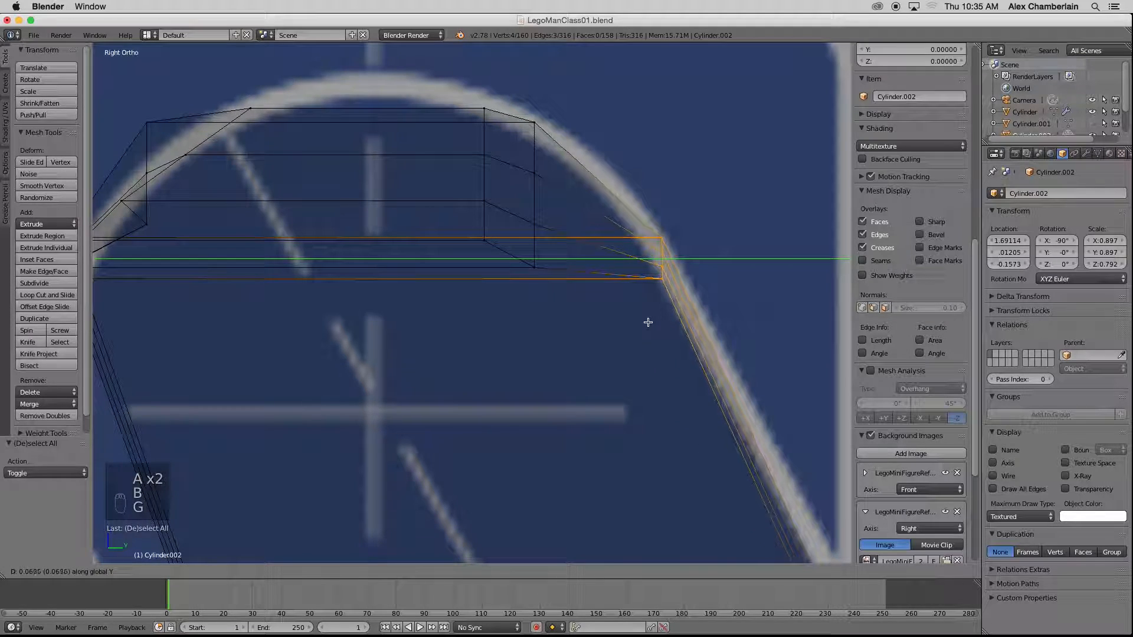
{"action": "left_click", "coordinate": [632, 318]}
- Move the torso-side section's lowest rear vertex about 0.165 along Y, toward the shoulder's rear corner
{"action": "right_click", "coordinate": [533, 263]}
{"action": "key", "text": "g"}
{"action": "key", "text": "g"}
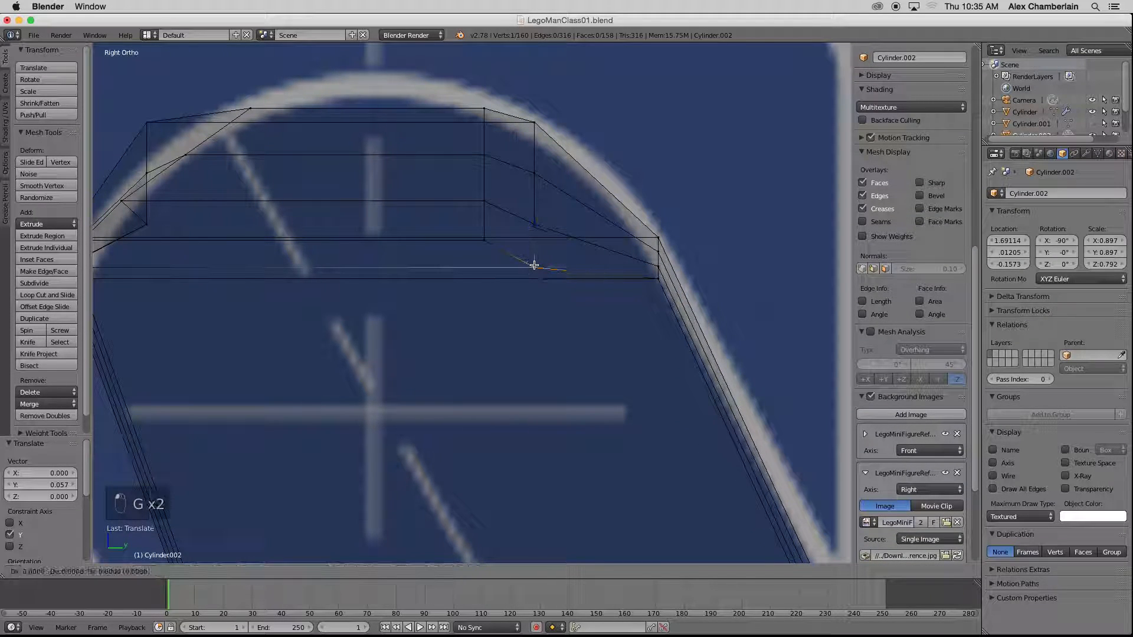
{"action": "left_click", "coordinate": [653, 247]}
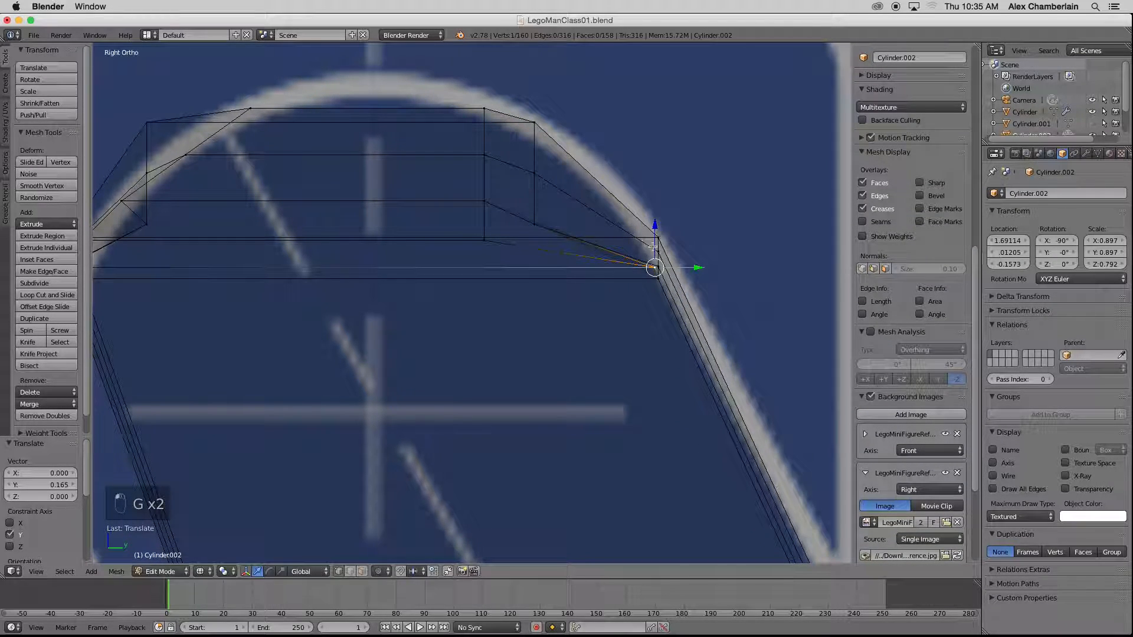
- Move the rear vertex just above the torso-side section's lowest one about 0.220 along Y, inside the blueprint outline
{"action": "right_click", "coordinate": [477, 237]}
{"action": "middle_click_drag", "start_coordinate": [552, 229], "coordinate": [435, 261]}
{"action": "key", "text": "z"}
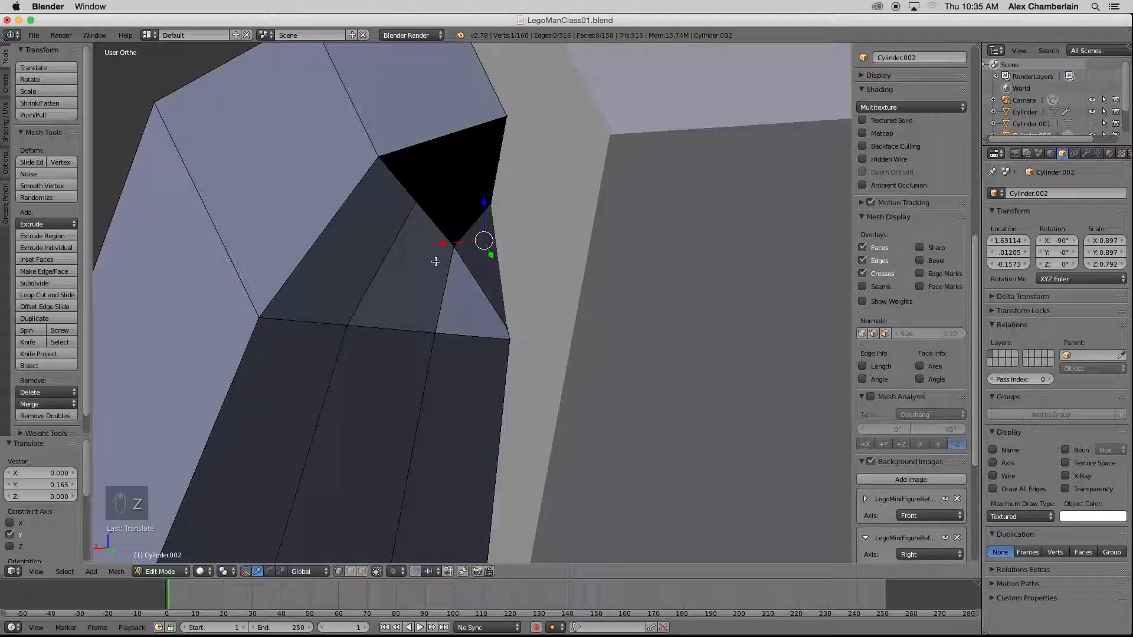
{"action": "key", "text": "KP_3"}
{"action": "key", "text": "z"}
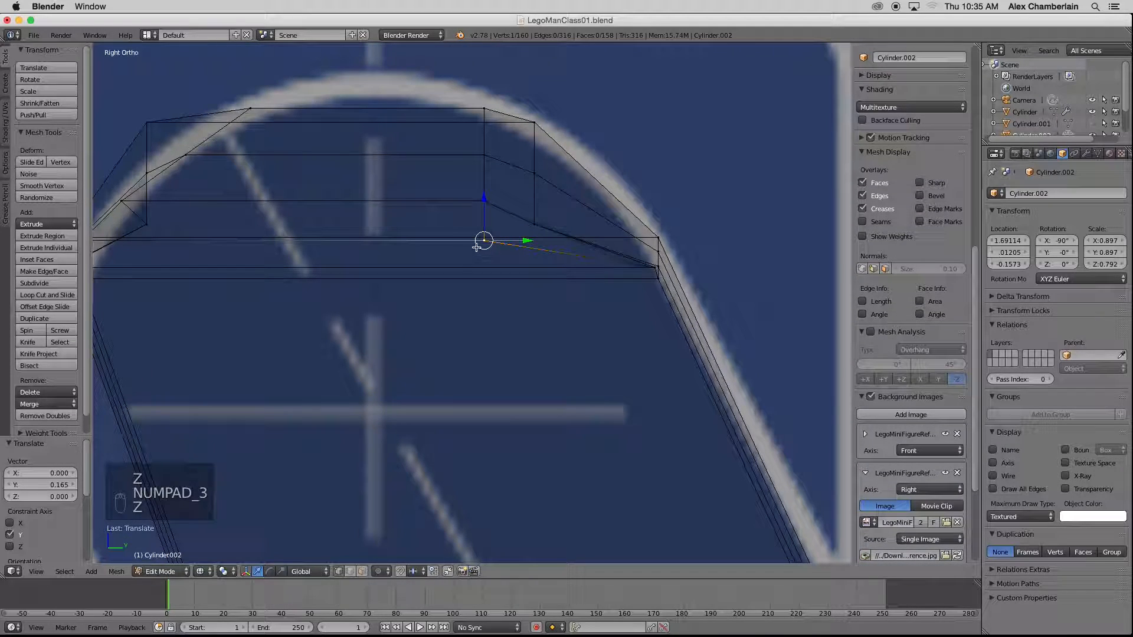
{"action": "key", "text": "g"}
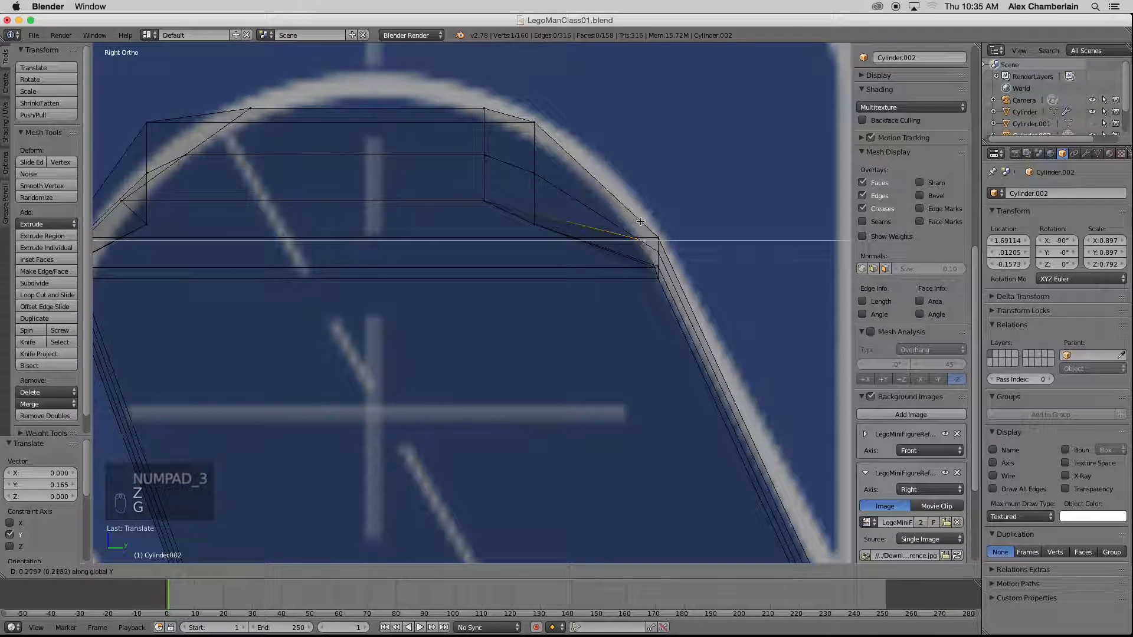
{"action": "left_click", "coordinate": [636, 222]}
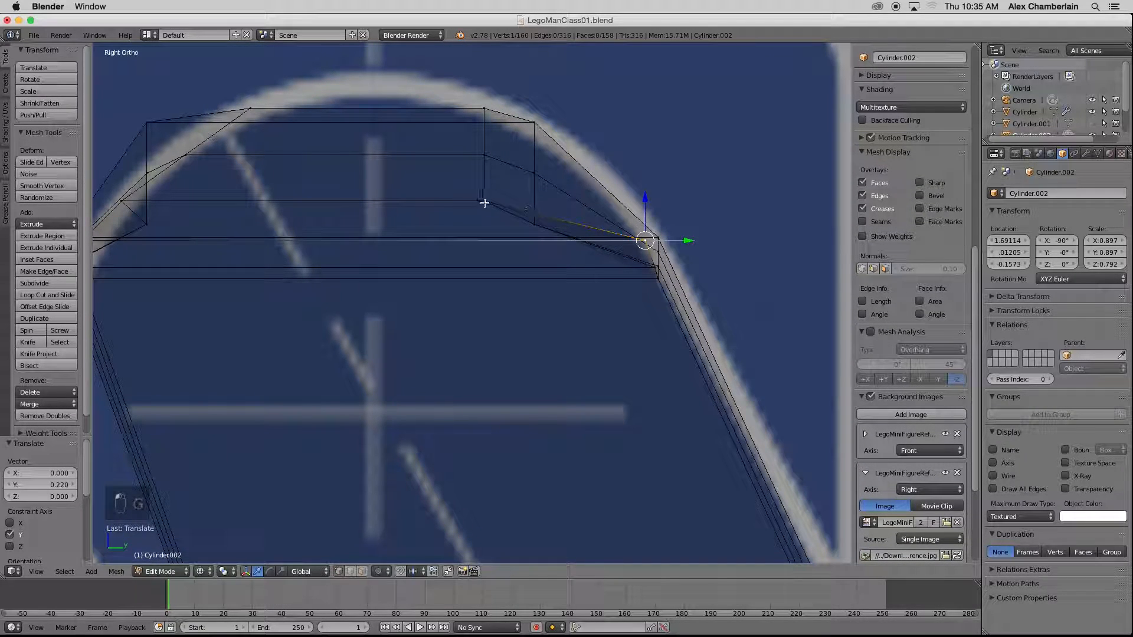
- Move the next two torso-side rear vertices going up about 0.181 and 0.126 along Y to round the shoulder's back
{"action": "right_click", "coordinate": [485, 197]}
{"action": "key", "text": "g"}
{"action": "middle_click", "coordinate": [485, 195]}
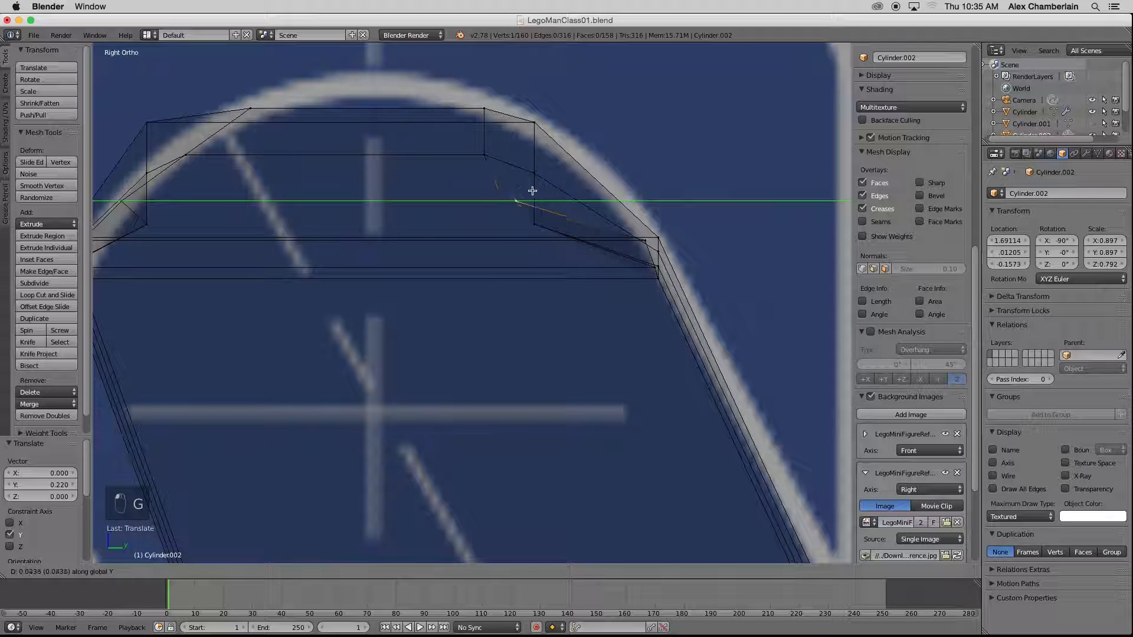
{"action": "left_click", "coordinate": [612, 184]}
{"action": "right_click", "coordinate": [484, 155]}
{"action": "key", "text": "g"}
{"action": "middle_click", "coordinate": [492, 150]}
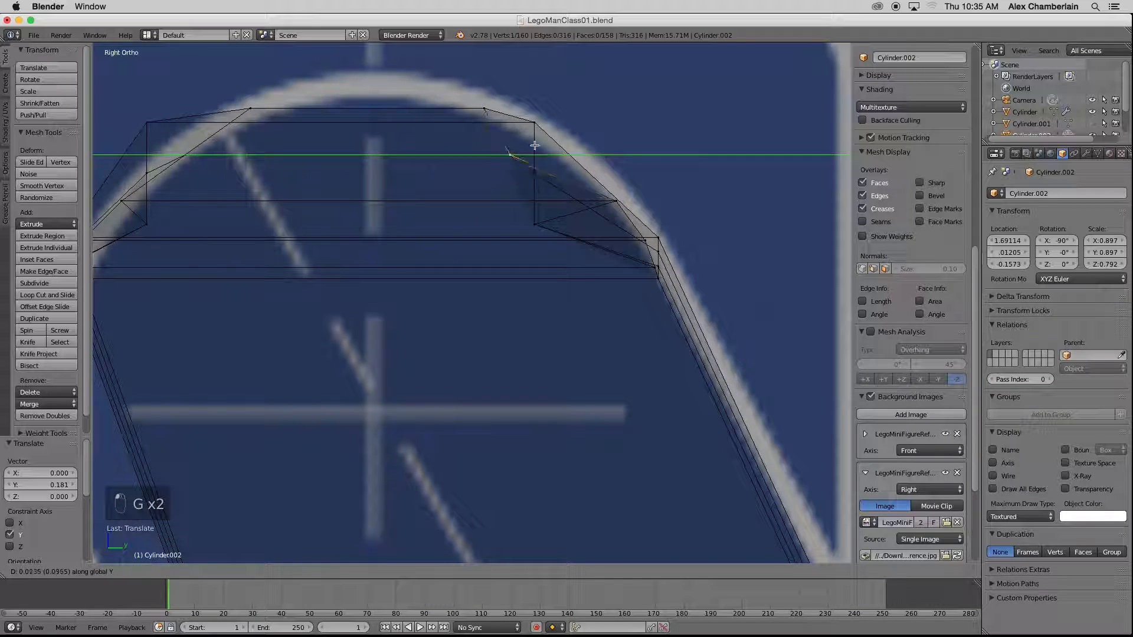
{"action": "left_click", "coordinate": [580, 140]}
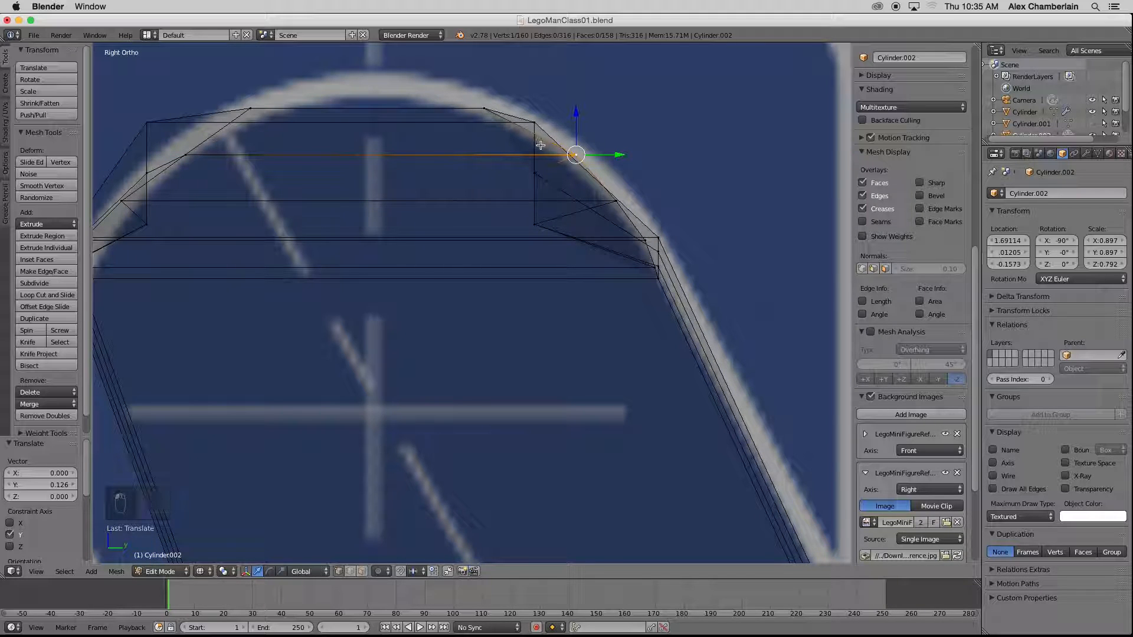
- Move the first extruded section's lower rear vertex about 0.151 along Y to follow the rounded back of the shoulder
{"action": "key", "text": "z"}
{"action": "middle_click_drag", "start_coordinate": [581, 184], "coordinate": [472, 208]}
{"action": "right_click", "coordinate": [501, 220]}
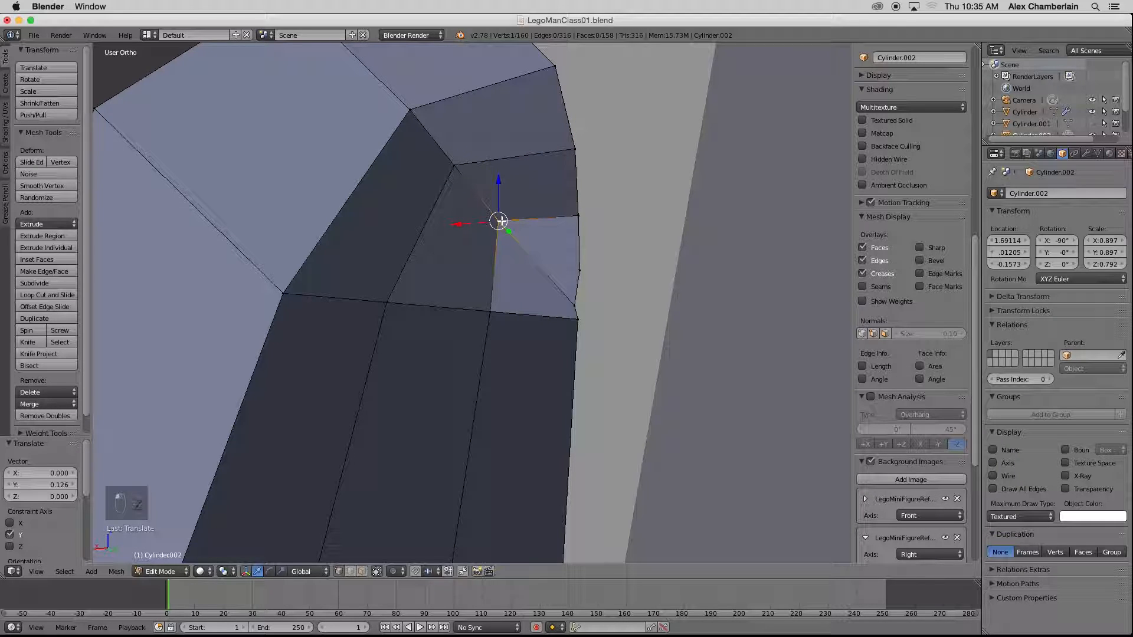
{"action": "key", "text": "KP_3"}
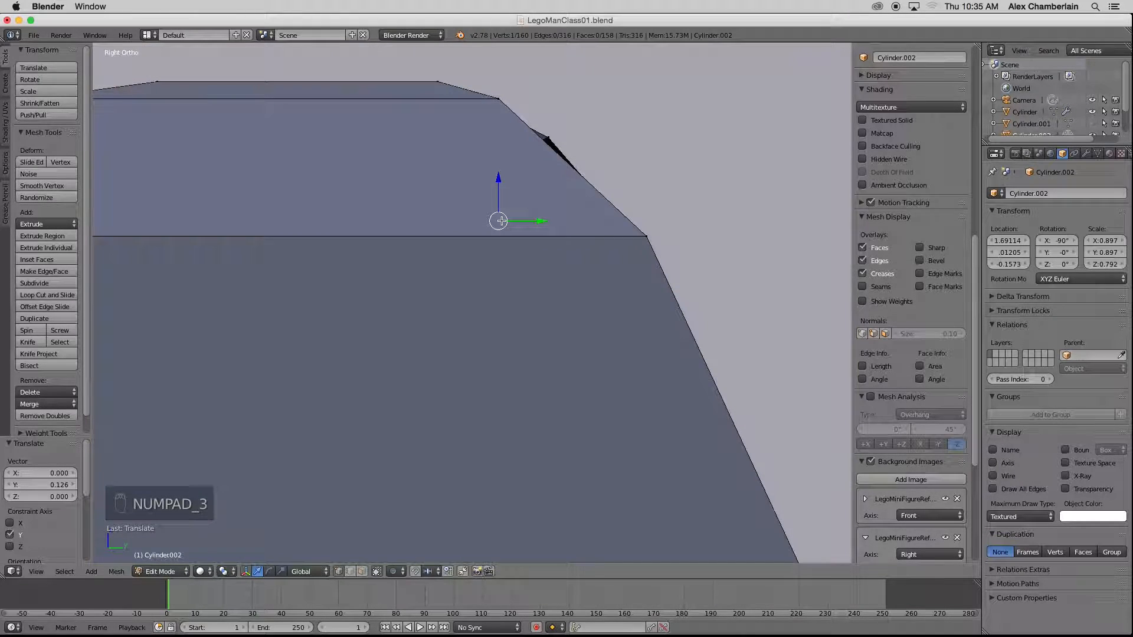
{"action": "key", "text": "z"}
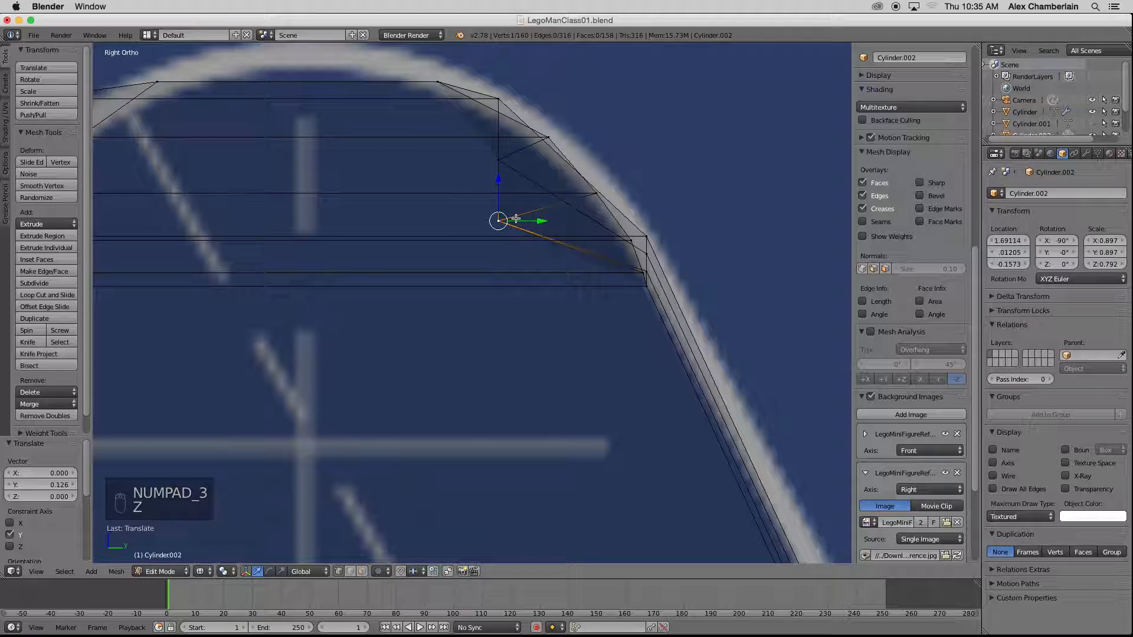
{"action": "key", "text": "g"}
{"action": "middle_click", "coordinate": [590, 214]}
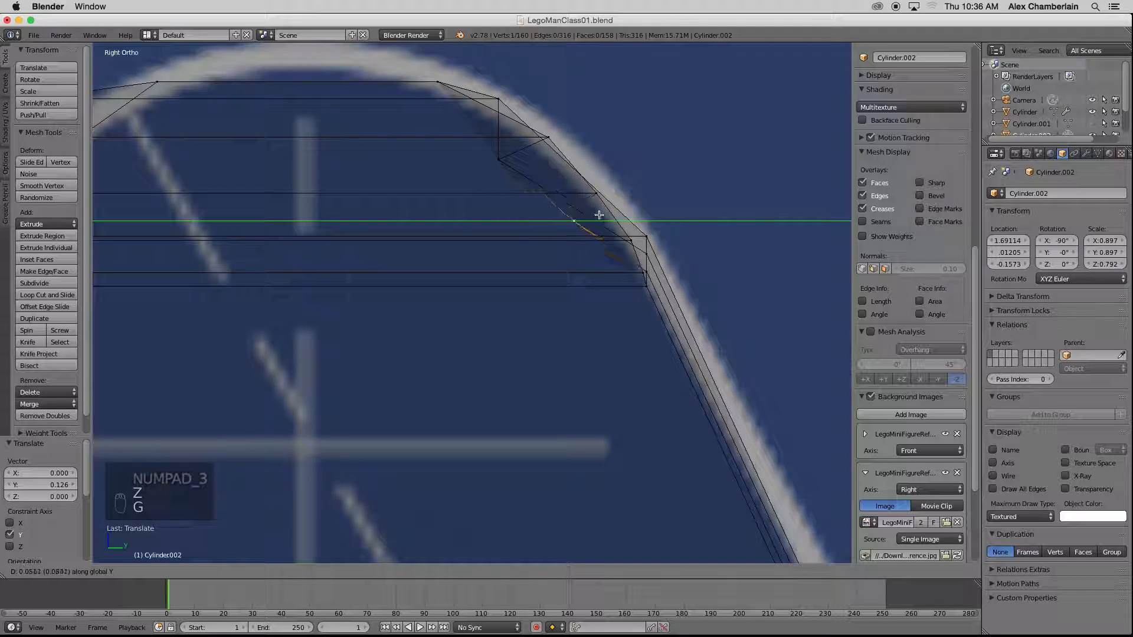
{"action": "left_click", "coordinate": [648, 211]}
- Move the first extruded section's upper rear vertex about 0.102 along Y onto the blueprint's rear curve
{"action": "right_click", "coordinate": [498, 159]}
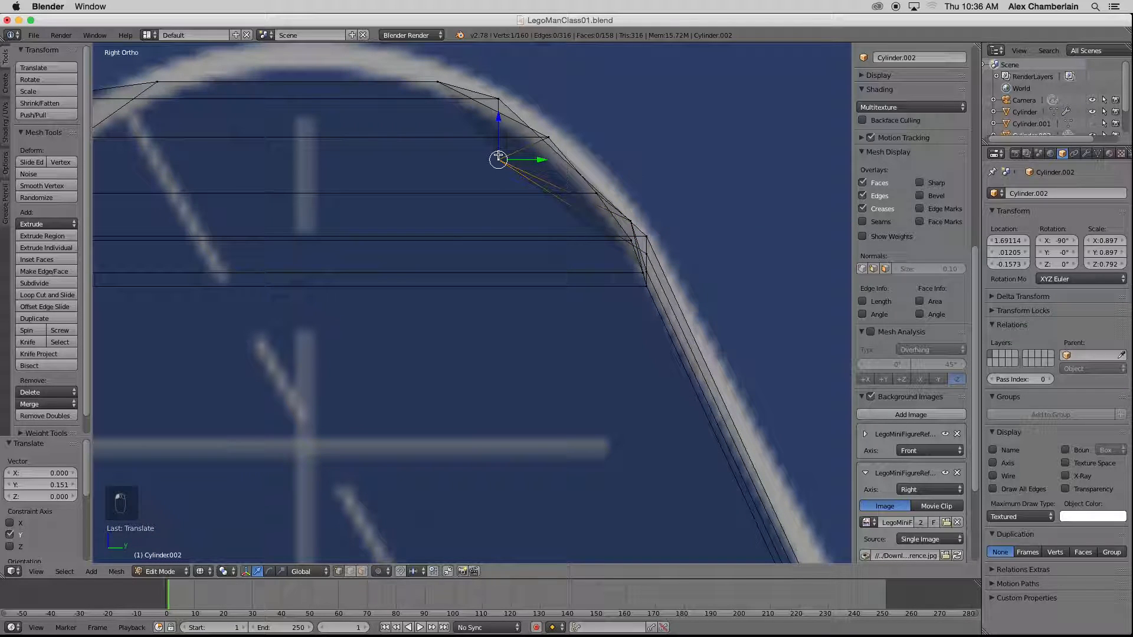
{"action": "key", "text": "g"}
{"action": "middle_click", "coordinate": [511, 156]}
{"action": "left_click", "coordinate": [578, 151]}
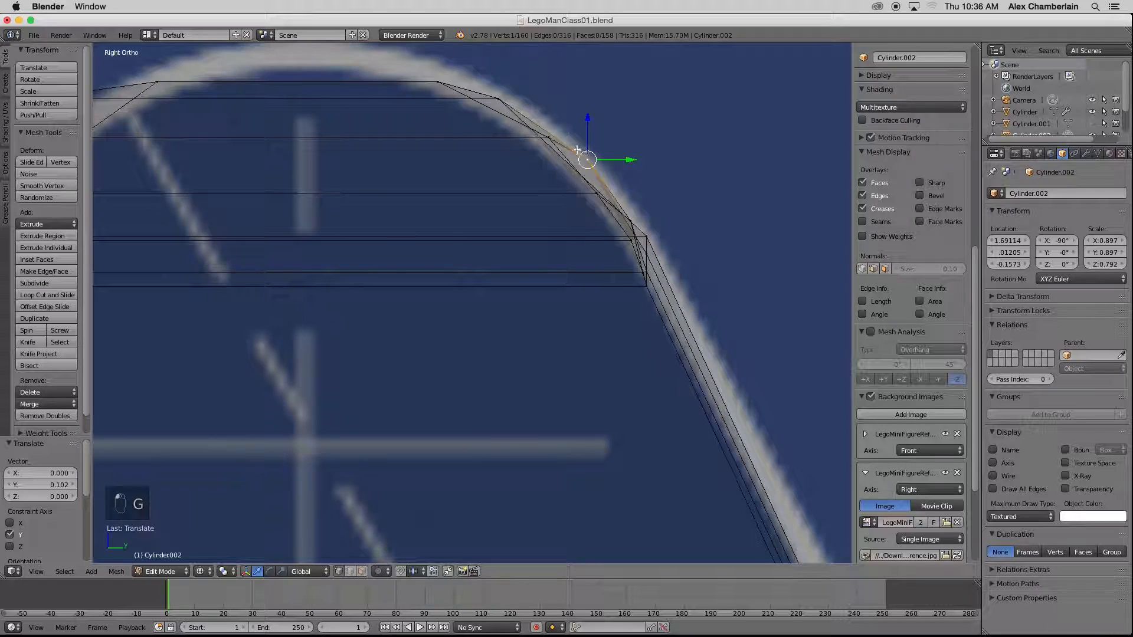
- Move the first extruded section's lower front vertex about -0.081 along Y to meet the blueprint's front curve
{"action": "key", "text": "z"}
{"action": "mouse_move", "coordinate": [565, 142]}
{"action": "middle_mouse_down"}
{"action": "mouse_move", "coordinate": [513, 169]}
{"action": "mouse_move", "coordinate": [473, 171]}
{"action": "mouse_move", "coordinate": [458, 157]}
{"action": "mouse_move", "coordinate": [654, 154]}
{"action": "middle_mouse_up"}
{"action": "right_click", "coordinate": [201, 272]}
{"action": "key", "text": "KP_3"}
{"action": "key", "text": "z"}
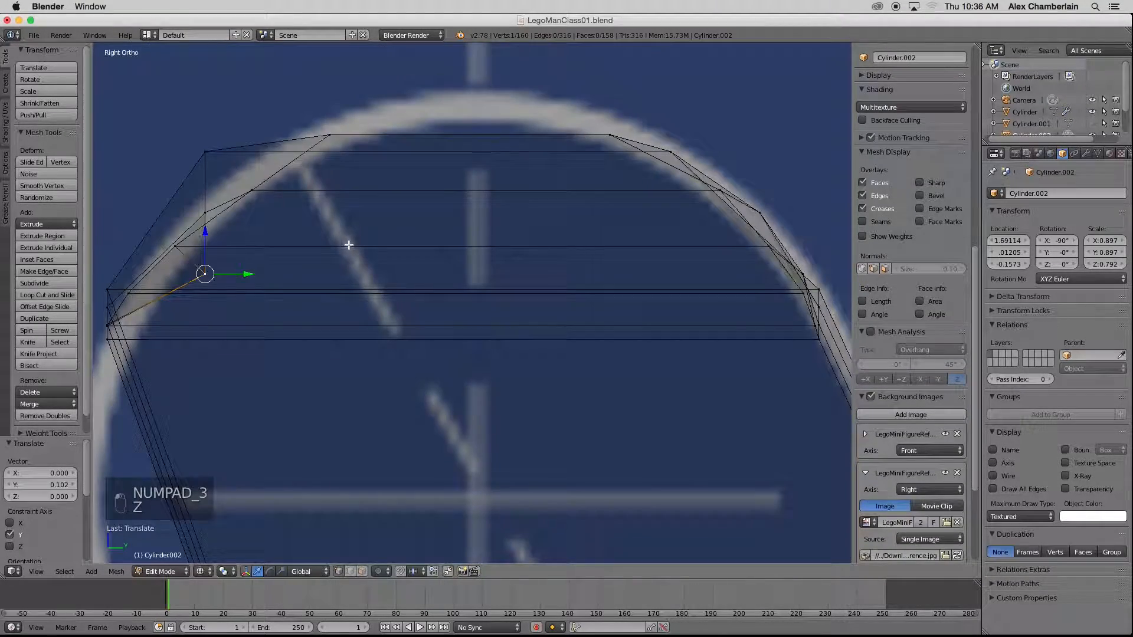
{"action": "scroll", "coordinate": [172, 228], "scroll_direction": "up", "scroll_amount": 2}
{"action": "key", "text": "g"}
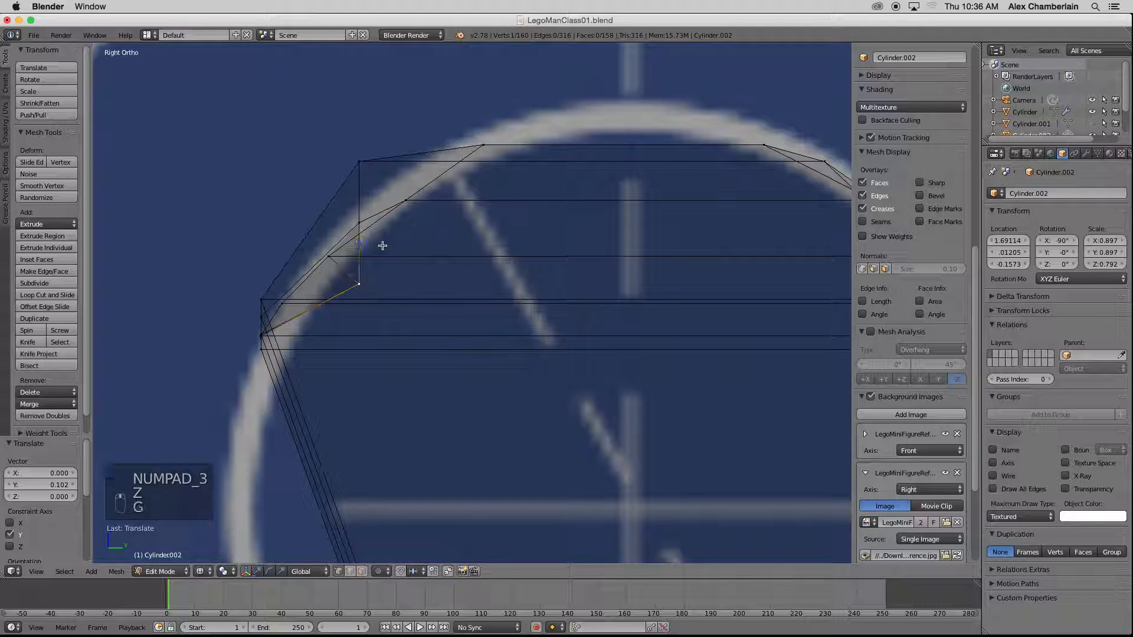
{"action": "left_click", "coordinate": [312, 245]}
- Move the upper front vertex on the shoulder's outer edge about 0.106 along Y onto the blueprint's arc
{"action": "middle_click_drag", "start_coordinate": [420, 217], "coordinate": [453, 214]}
{"action": "right_click", "coordinate": [402, 167]}
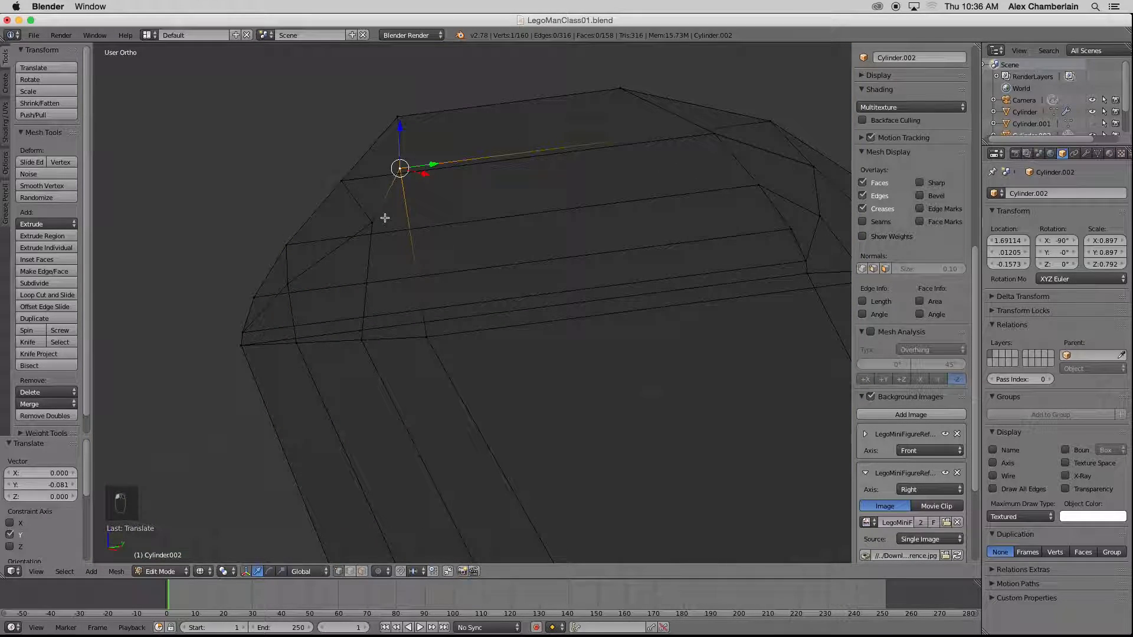
{"action": "key", "text": "KP_3"}
{"action": "key", "text": "g"}
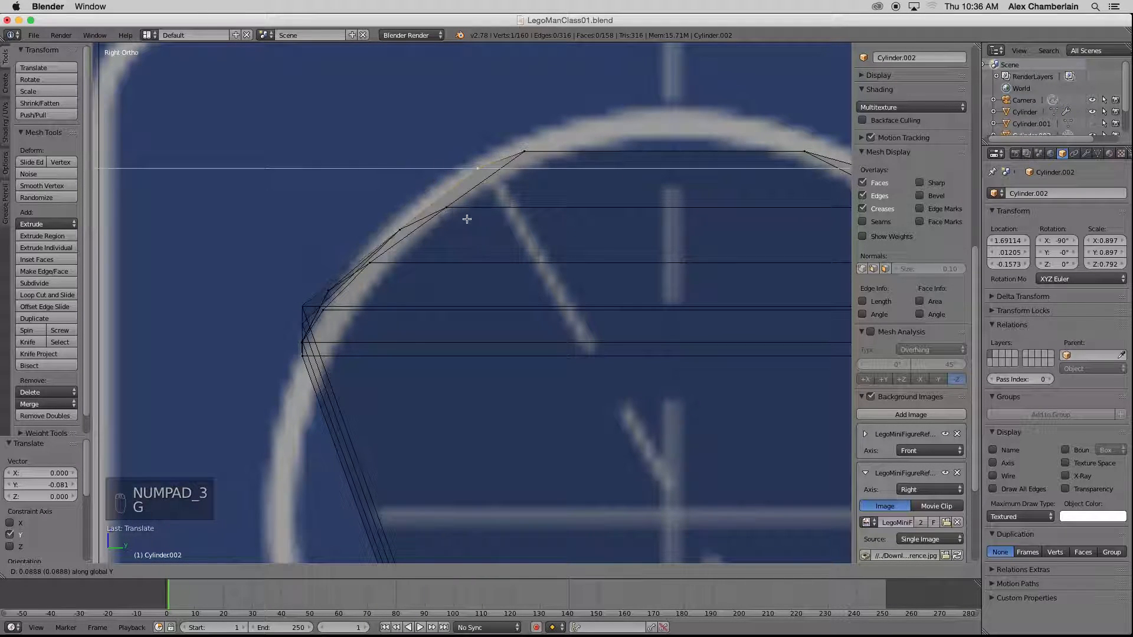
{"action": "left_click", "coordinate": [476, 223]}
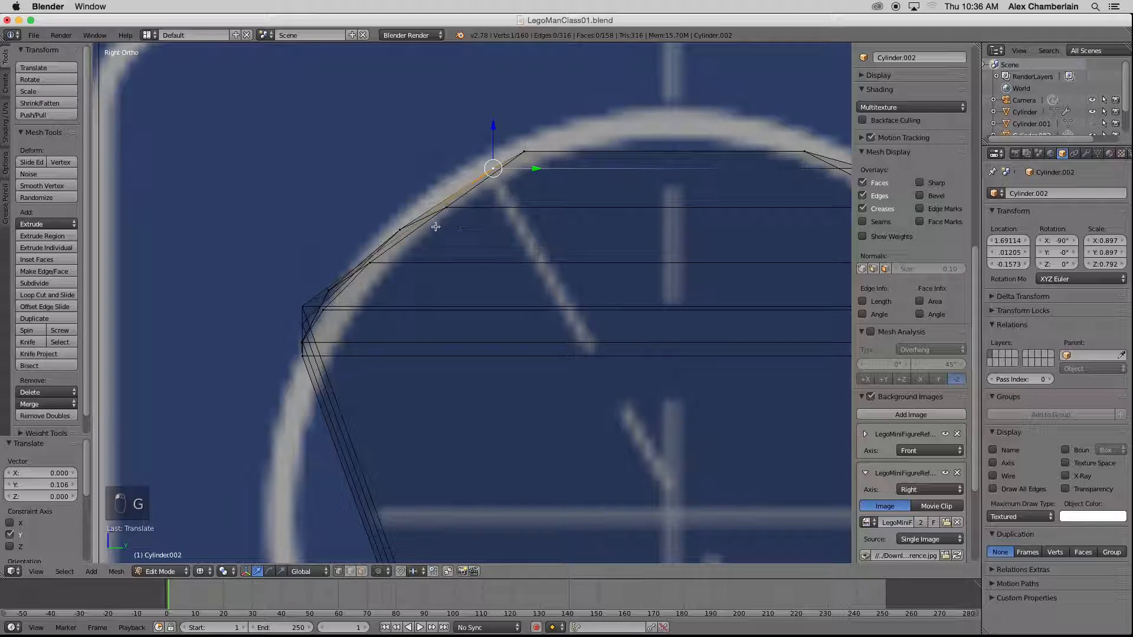
- Move the outer corner vertex of the shoulder's lower front edge about 0.089 along Y, rounding the front of the arm
{"action": "scroll", "coordinate": [318, 300], "scroll_direction": "up", "scroll_amount": 5}
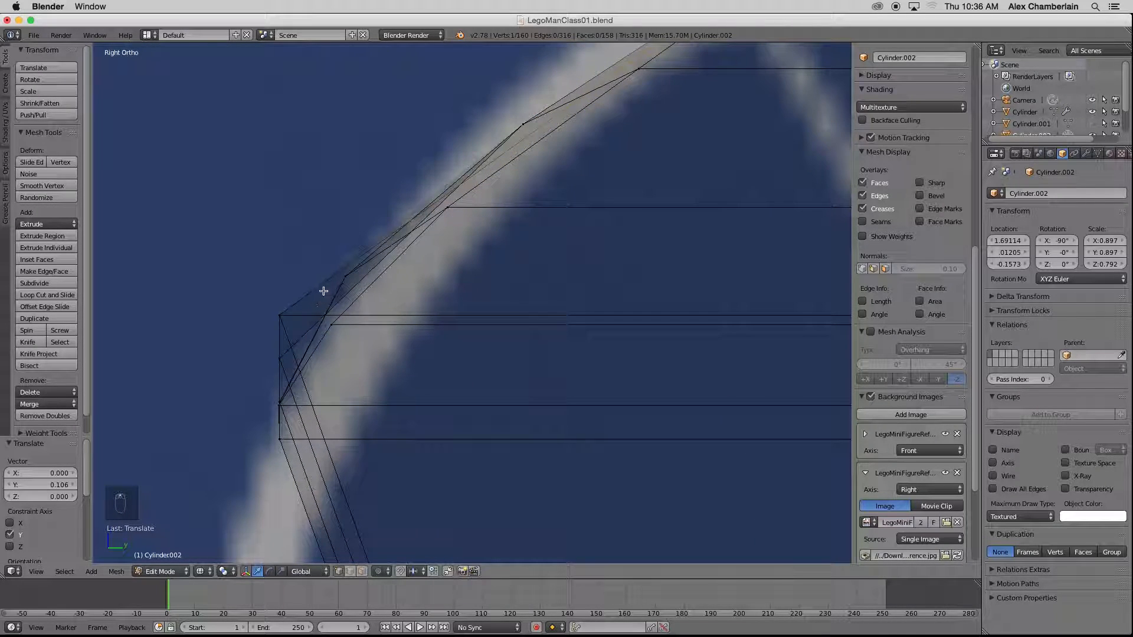
{"action": "right_click", "coordinate": [289, 302]}
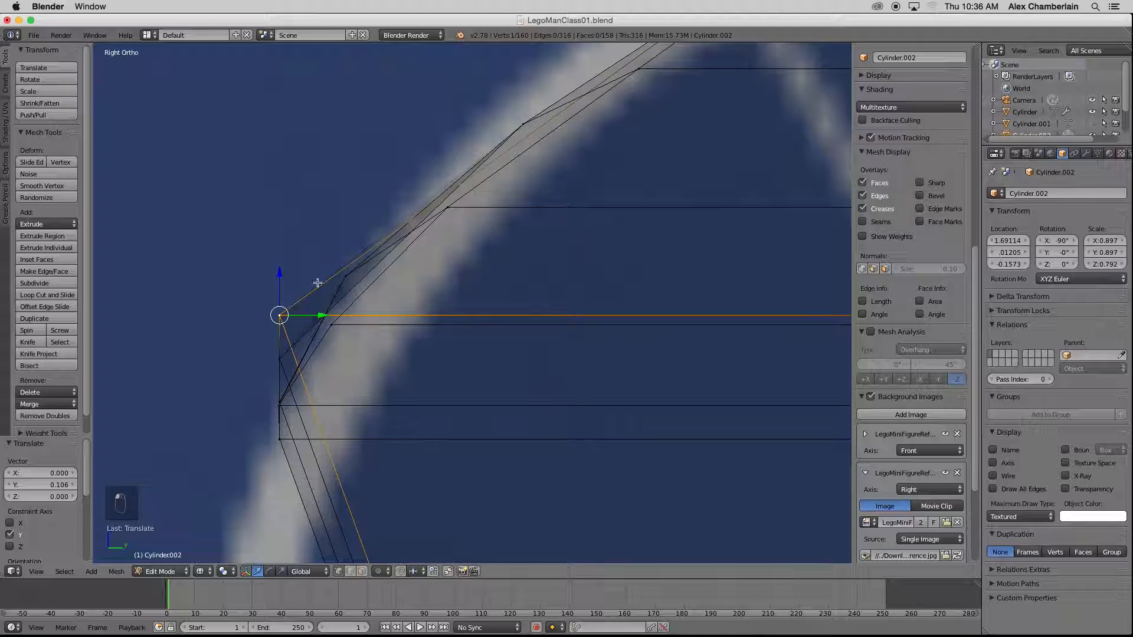
{"action": "key", "text": "z"}
{"action": "middle_click_drag", "start_coordinate": [321, 266], "coordinate": [317, 267]}
{"action": "scroll", "coordinate": [318, 267], "scroll_direction": "down", "scroll_amount": 4}
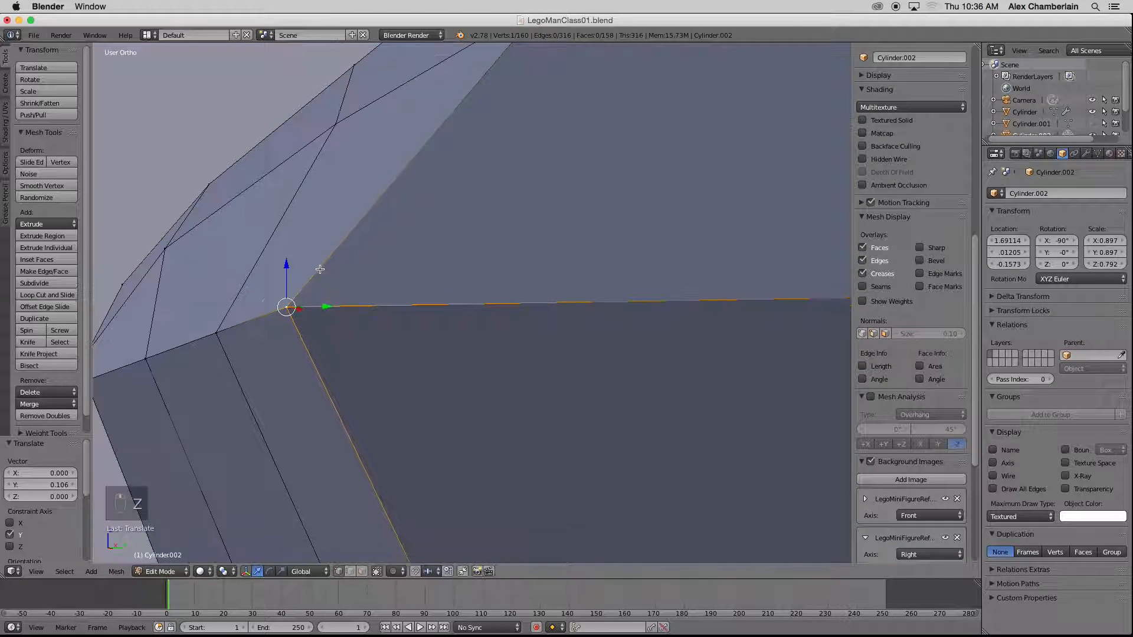
{"action": "key", "text": "g"}
{"action": "key", "text": "y"}
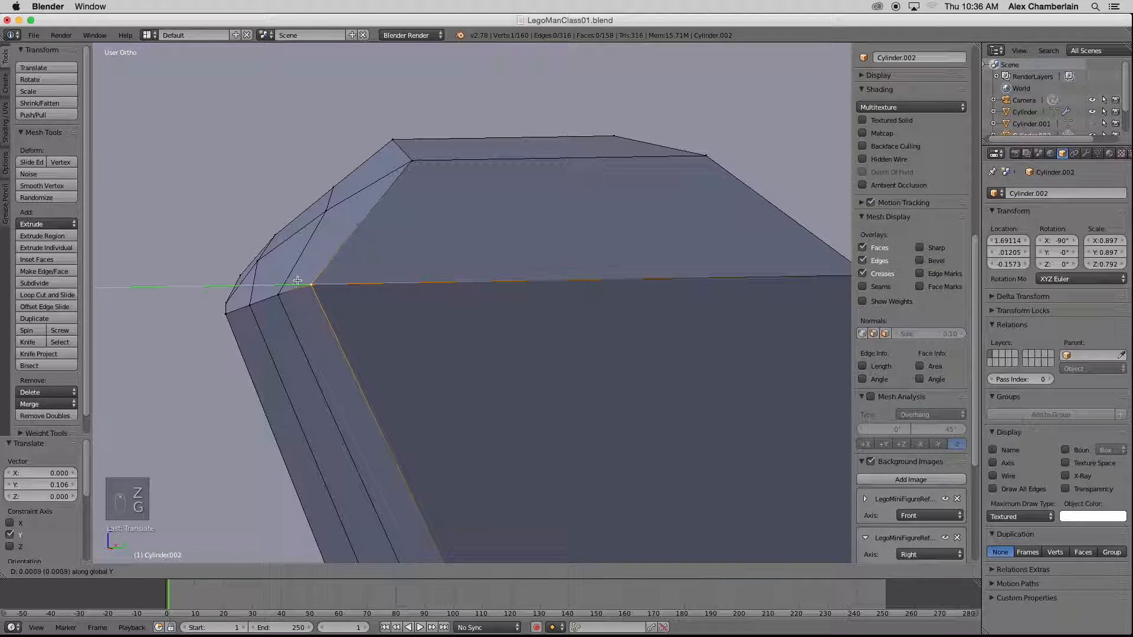
{"action": "left_click", "coordinate": [349, 278]}
- Move the two vertices beside the lower front outer corner along Y to continue the rounding, the one nearer the torso by about 0.009
{"action": "right_click", "coordinate": [272, 296]}
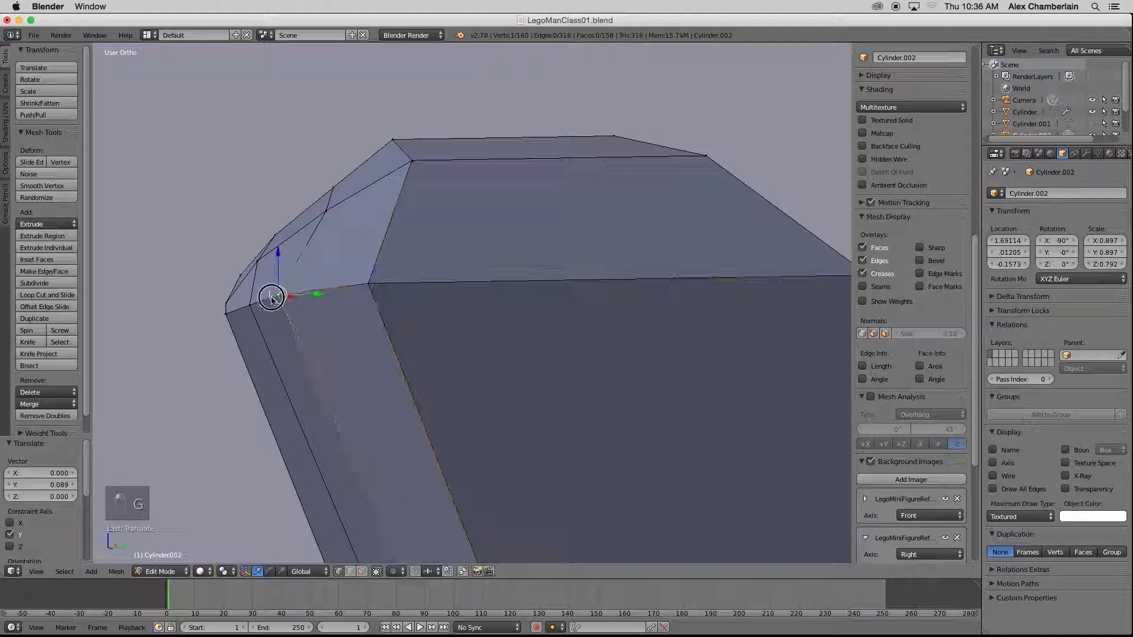
{"action": "key", "text": "g"}
{"action": "key", "text": "y"}
{"action": "left_click", "coordinate": [290, 297]}
{"action": "right_click", "coordinate": [251, 304]}
{"action": "key", "text": "g"}
{"action": "key", "text": "y"}
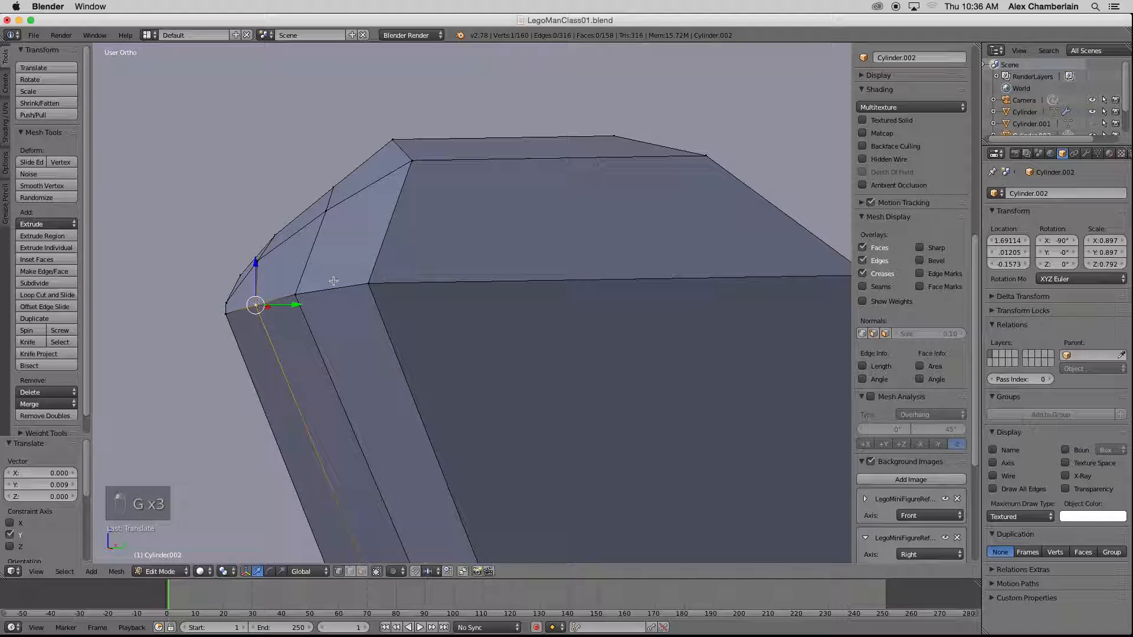
- Deselect all vertices and examine the rounded arm from several angles and in wireframe against the front blueprint
{"action": "left_click", "coordinate": [256, 303]}
{"action": "scroll", "coordinate": [354, 277], "scroll_direction": "down", "scroll_amount": 6}
{"action": "key", "text": "a"}
{"action": "scroll", "coordinate": [390, 274], "scroll_direction": "down", "scroll_amount": 2}
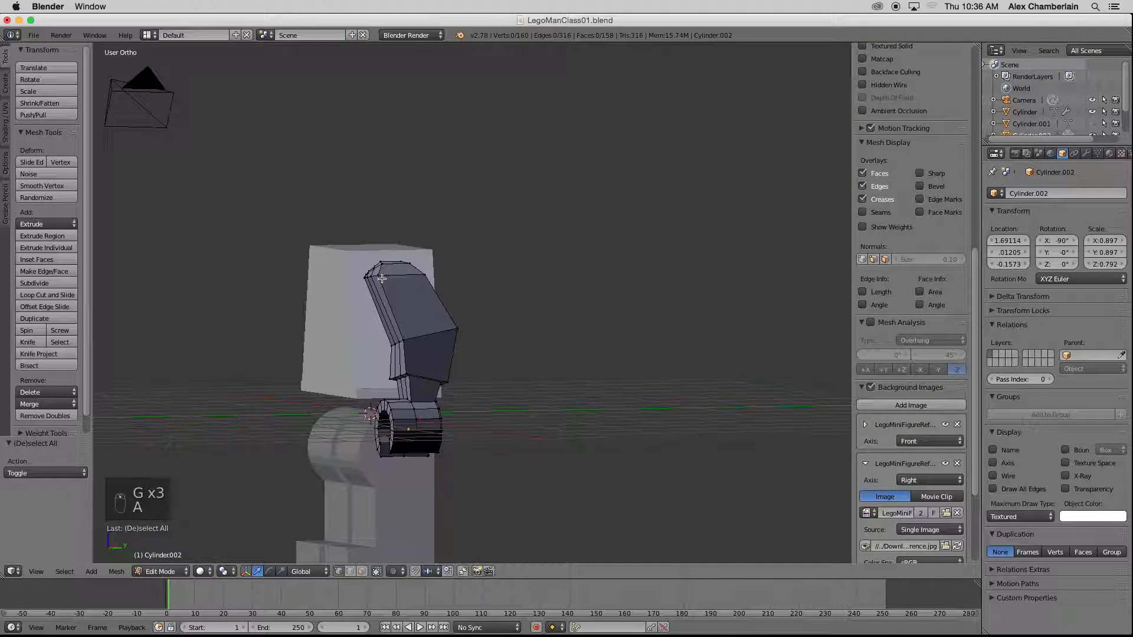
{"action": "middle_click_drag", "start_coordinate": [365, 286], "coordinate": [452, 287]}
{"action": "scroll", "coordinate": [374, 278], "scroll_direction": "up", "scroll_amount": 5}
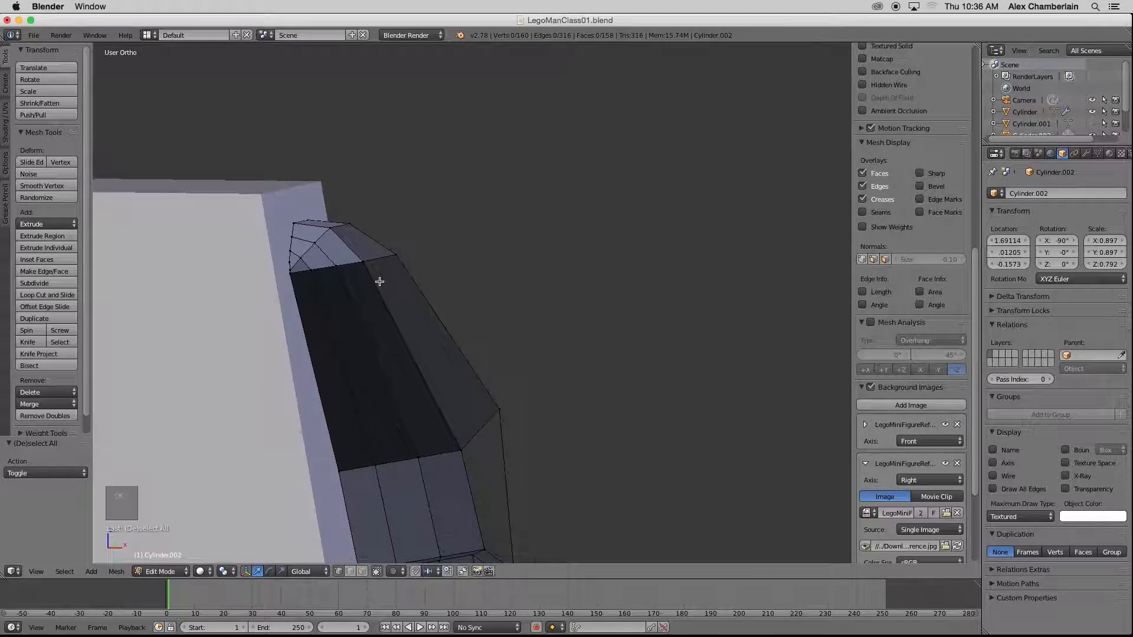
{"action": "key", "text": "KP_1"}
{"action": "scroll", "coordinate": [472, 301], "scroll_direction": "down", "scroll_amount": 4}
{"action": "key", "text": "z"}
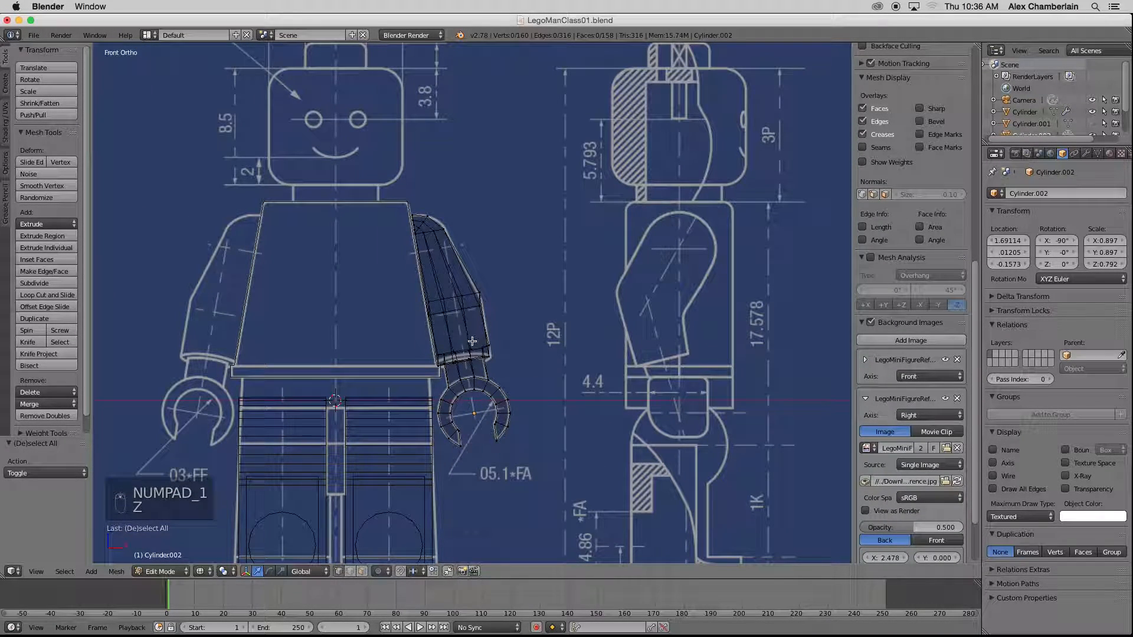
{"action": "scroll", "coordinate": [472, 341], "scroll_direction": "up", "scroll_amount": 3}
{"action": "scroll", "coordinate": [490, 317], "scroll_direction": "down", "scroll_amount": 2}
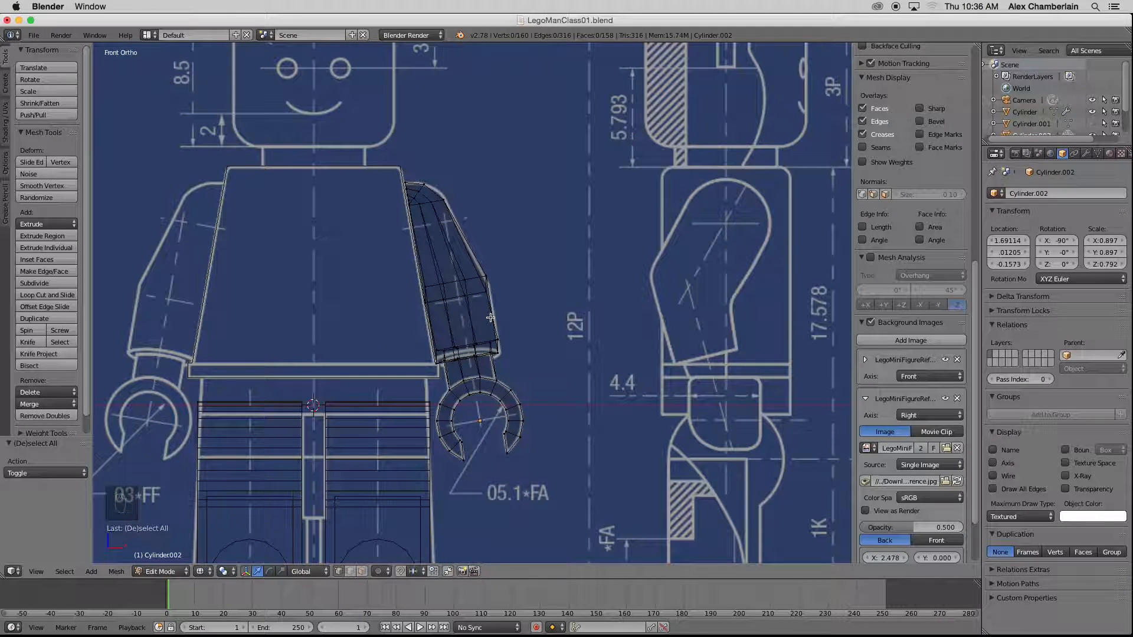
{"action": "middle_click_drag", "start_coordinate": [487, 311], "coordinate": [451, 314]}
- Finish editing the arm mesh and add a Mirror modifier to the arm object
{"action": "key", "text": "Tab"}
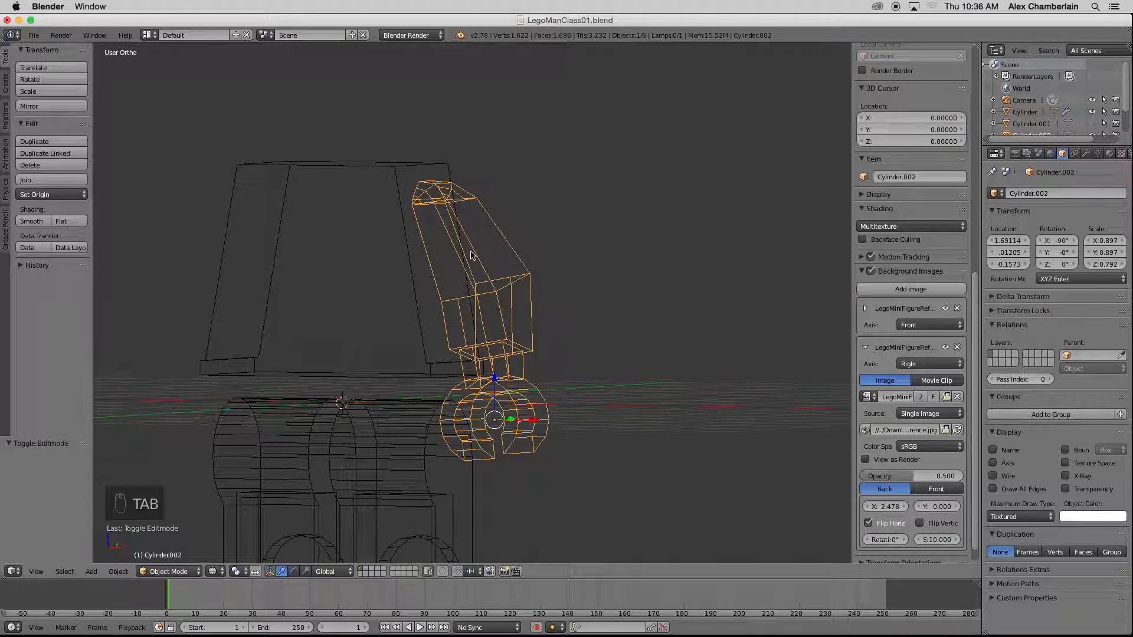
{"action": "key", "text": "KP_1"}
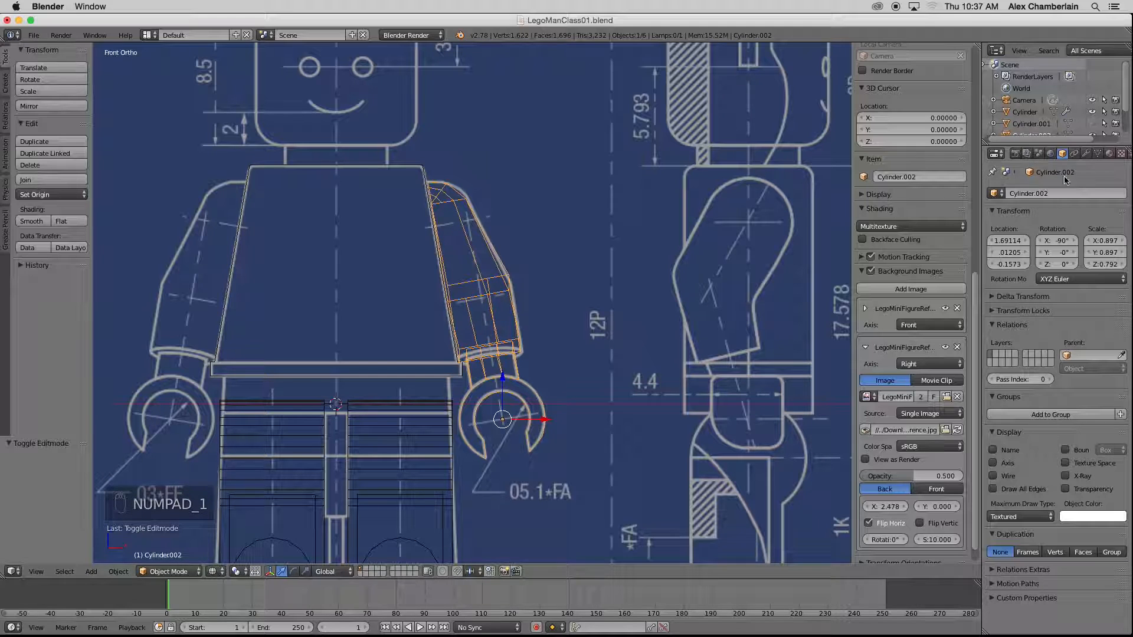
{"action": "left_click", "coordinate": [1086, 156]}
{"action": "left_click", "coordinate": [1077, 193]}
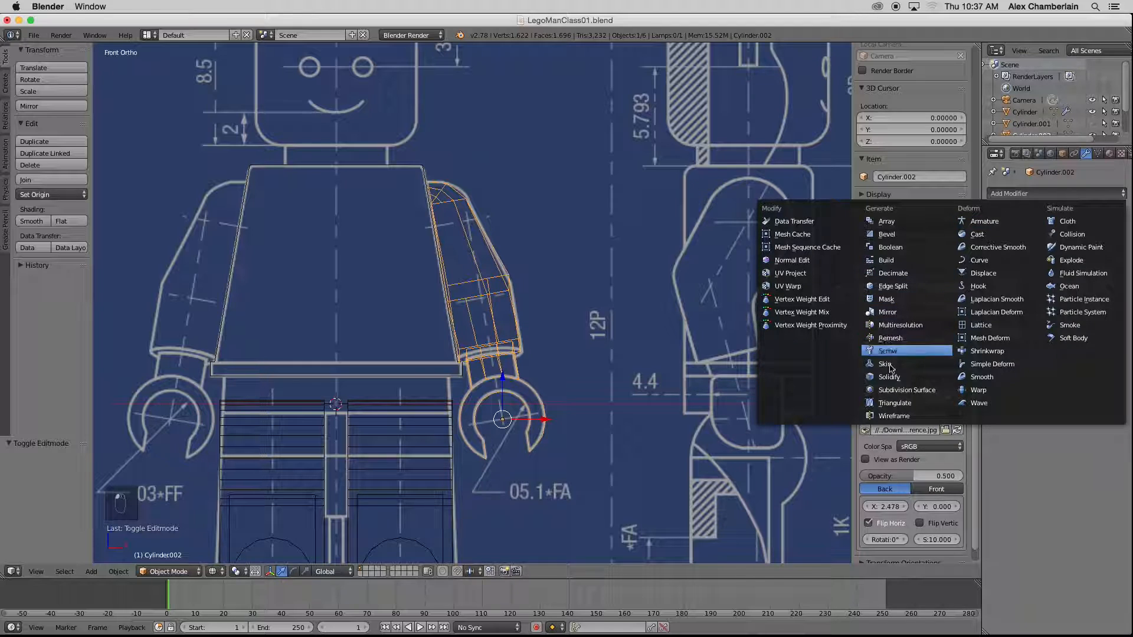
{"action": "left_click", "coordinate": [885, 312]}
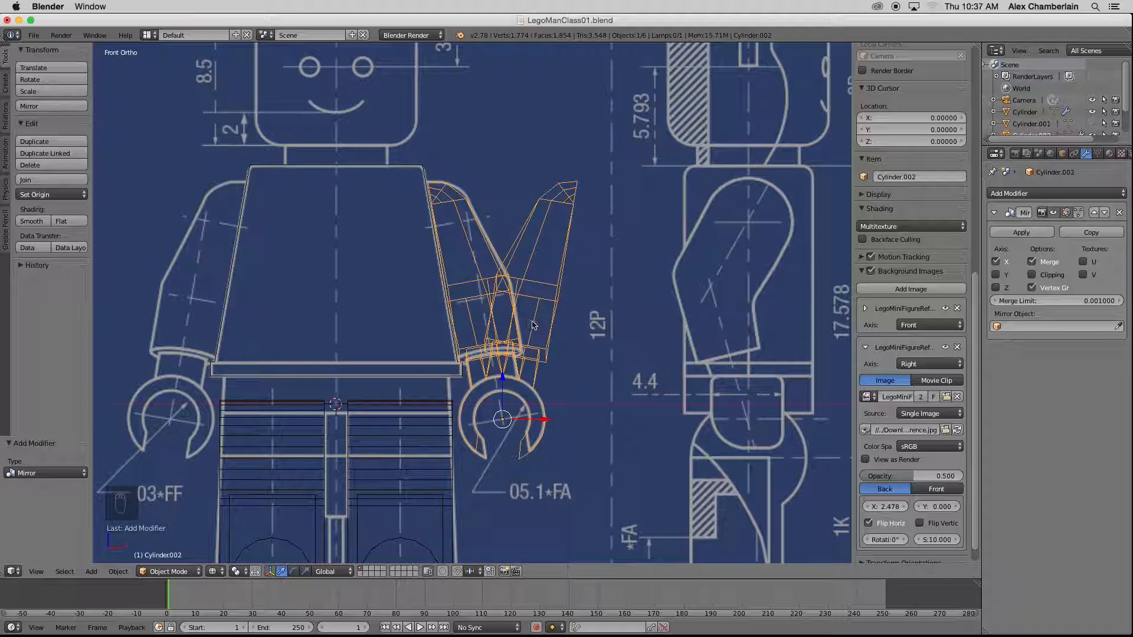
- Set the arm's origin to the 3D cursor so the mirrored copy sits on the opposite side of the torso
{"action": "left_click", "coordinate": [64, 195]}
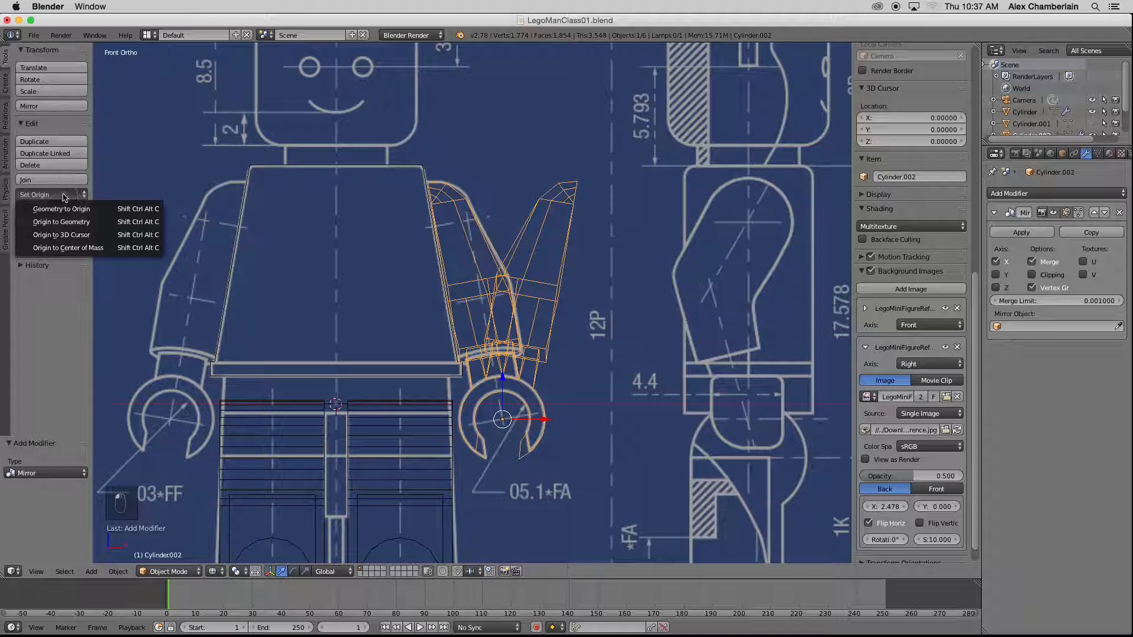
{"action": "left_click", "coordinate": [79, 234]}
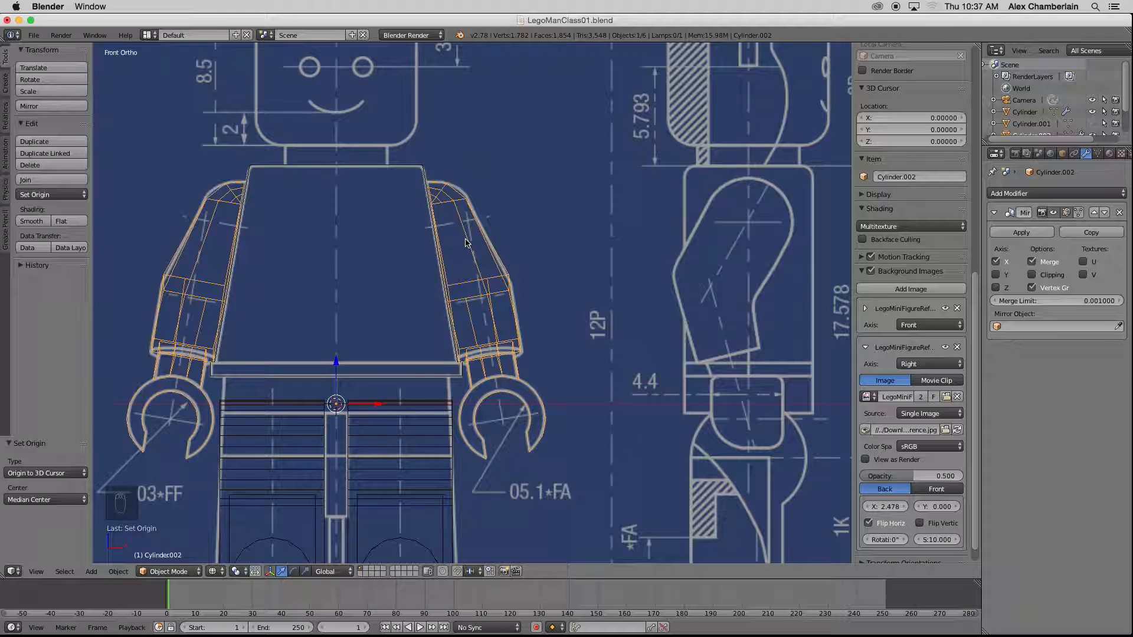
{"action": "scroll", "coordinate": [722, 269], "scroll_direction": "up", "scroll_amount": 1}
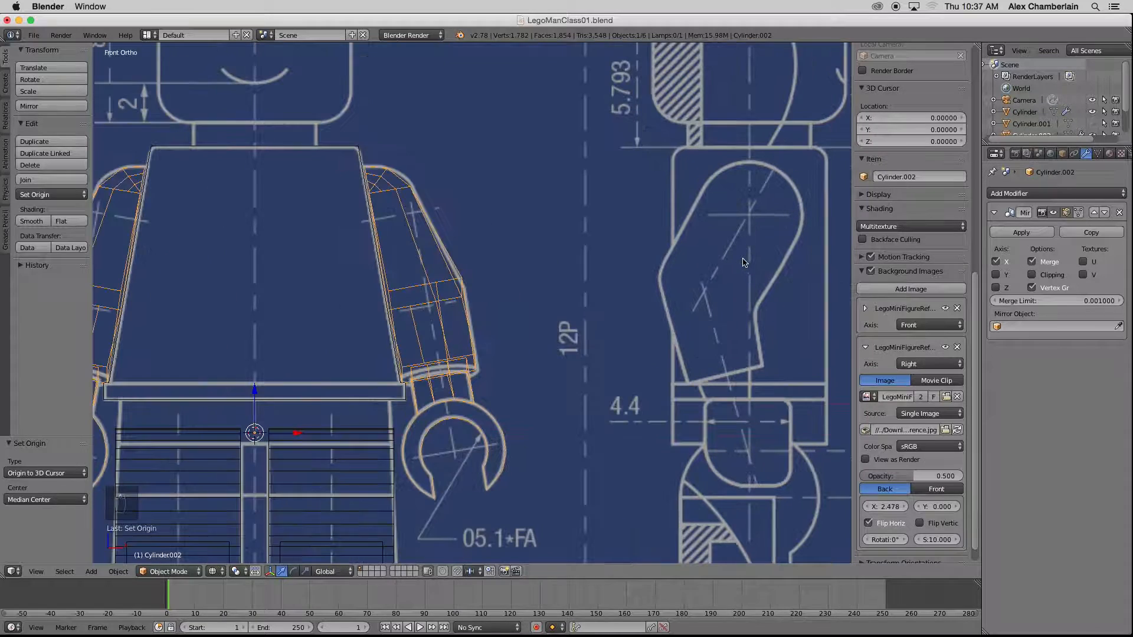
{"action": "scroll", "coordinate": [907, 226], "scroll_direction": "up", "scroll_amount": 8}
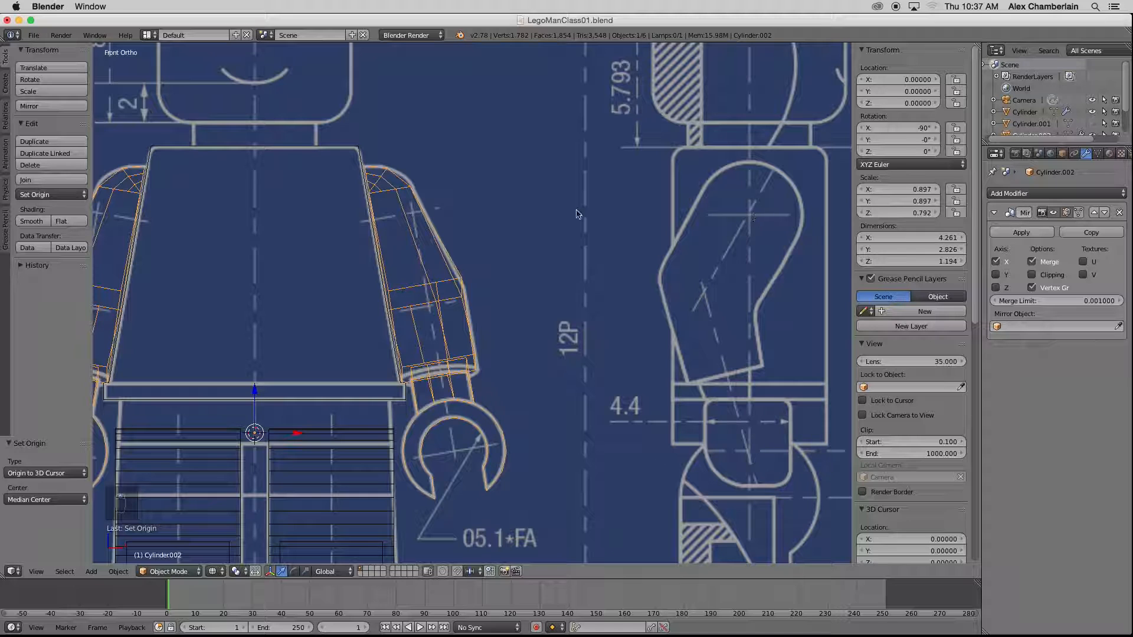
{"action": "scroll", "coordinate": [478, 215], "scroll_direction": "down", "scroll_amount": 3}
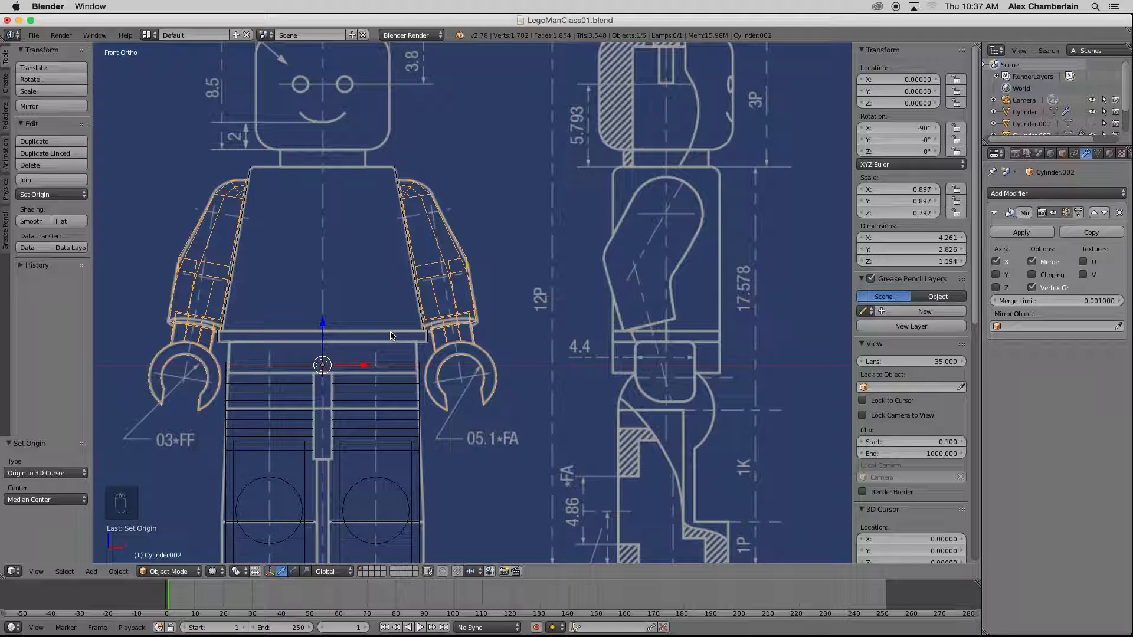
{"action": "scroll", "coordinate": [364, 337], "scroll_direction": "down", "scroll_amount": 2}
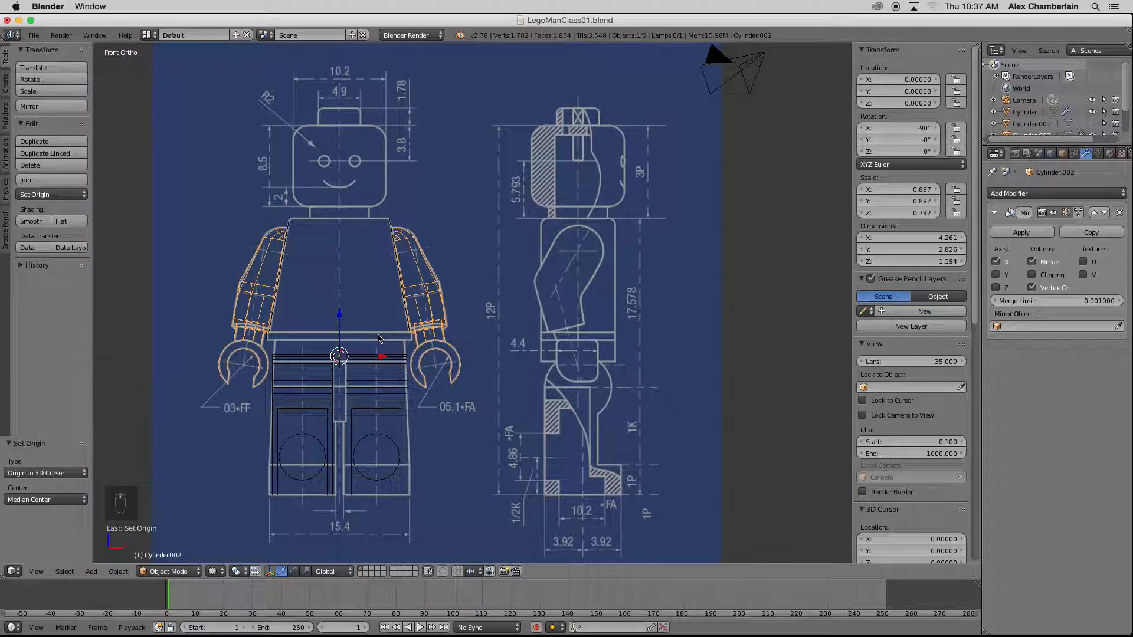
- Select the legs object and compare its shape in solid shading with the leg outlines on the front blueprint
{"action": "right_click", "coordinate": [361, 403]}
{"action": "scroll", "coordinate": [339, 421], "scroll_direction": "up", "scroll_amount": 10}
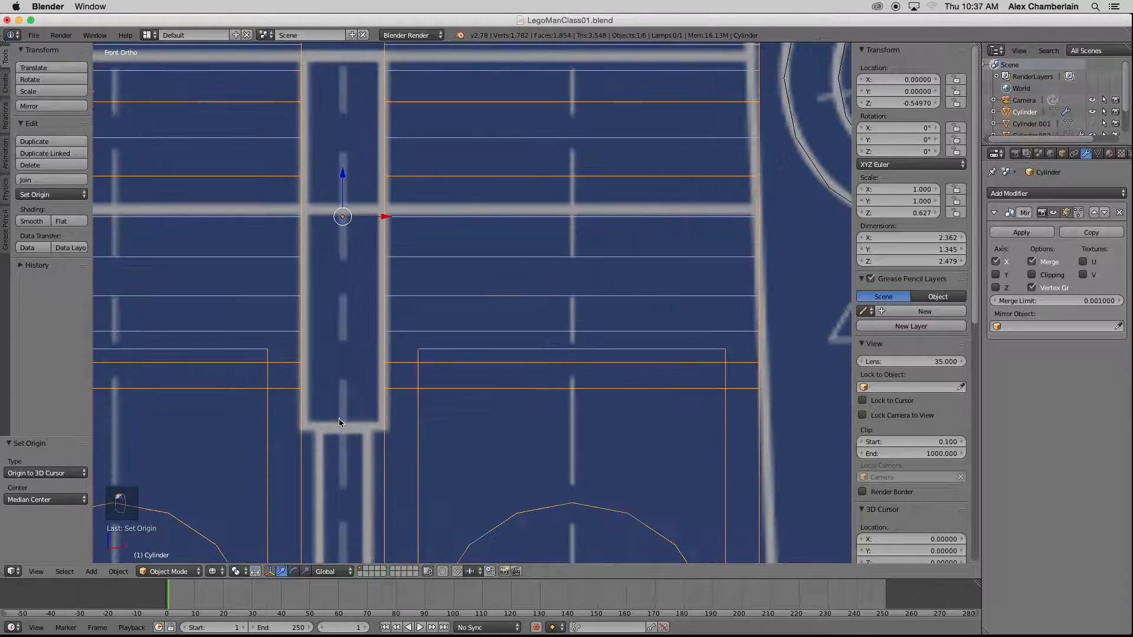
{"action": "scroll", "coordinate": [393, 389], "scroll_direction": "down", "scroll_amount": 4}
{"action": "key", "text": "z"}
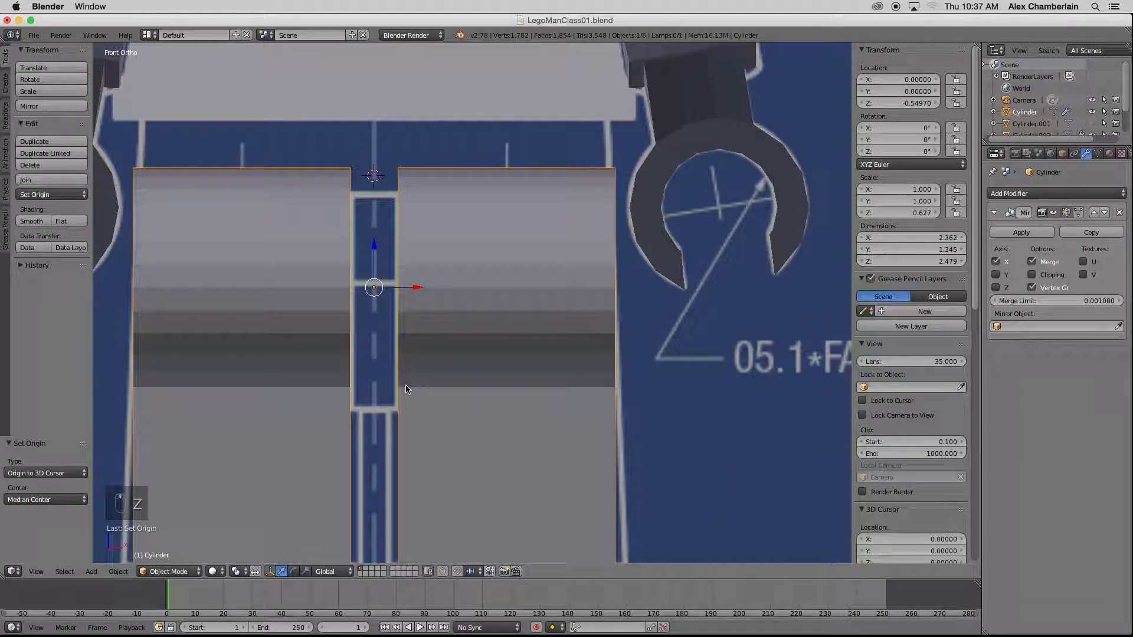
{"action": "scroll", "coordinate": [404, 388], "scroll_direction": "down", "scroll_amount": 4}
{"action": "scroll", "coordinate": [412, 279], "scroll_direction": "up", "scroll_amount": 4}
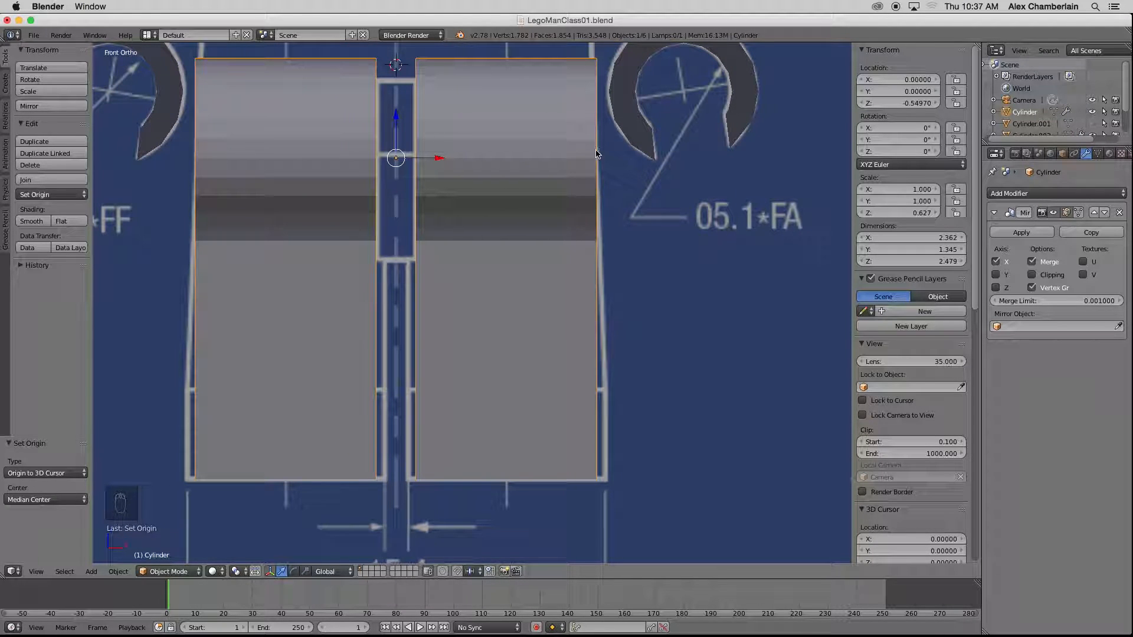
- Rotate all vertices on the unmirrored leg's outer side about -2.06° in front view to follow the blueprint's slope
{"action": "key", "text": "z"}
{"action": "key", "text": "z"}
{"action": "key", "text": "Tab"}
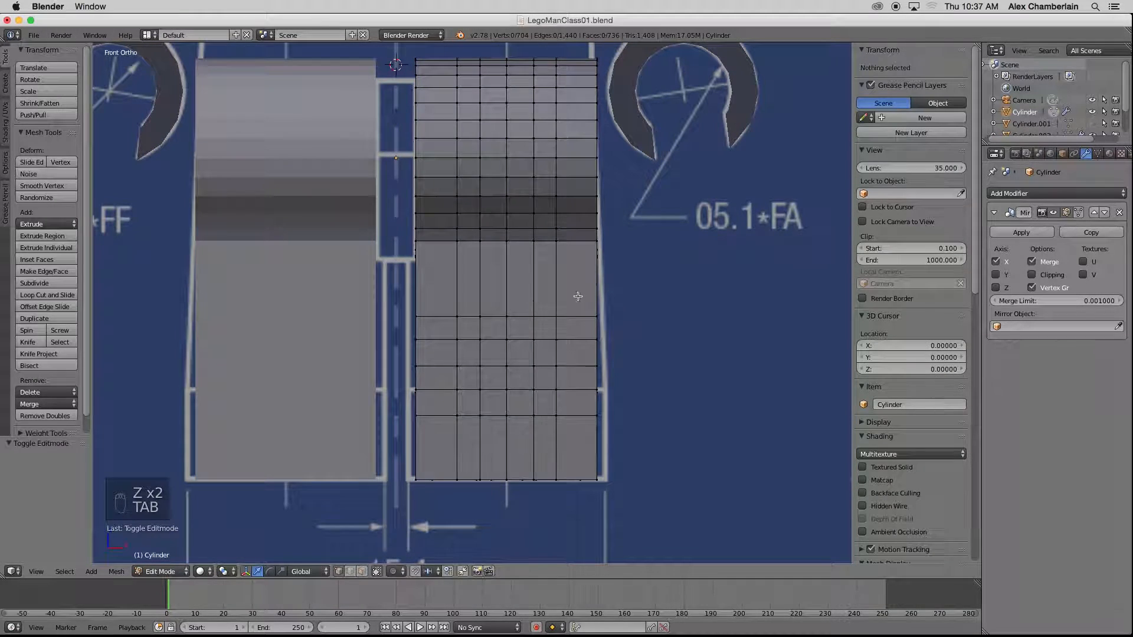
{"action": "scroll", "coordinate": [580, 293], "scroll_direction": "down", "scroll_amount": 5}
{"action": "scroll", "coordinate": [569, 288], "scroll_direction": "up", "scroll_amount": 4}
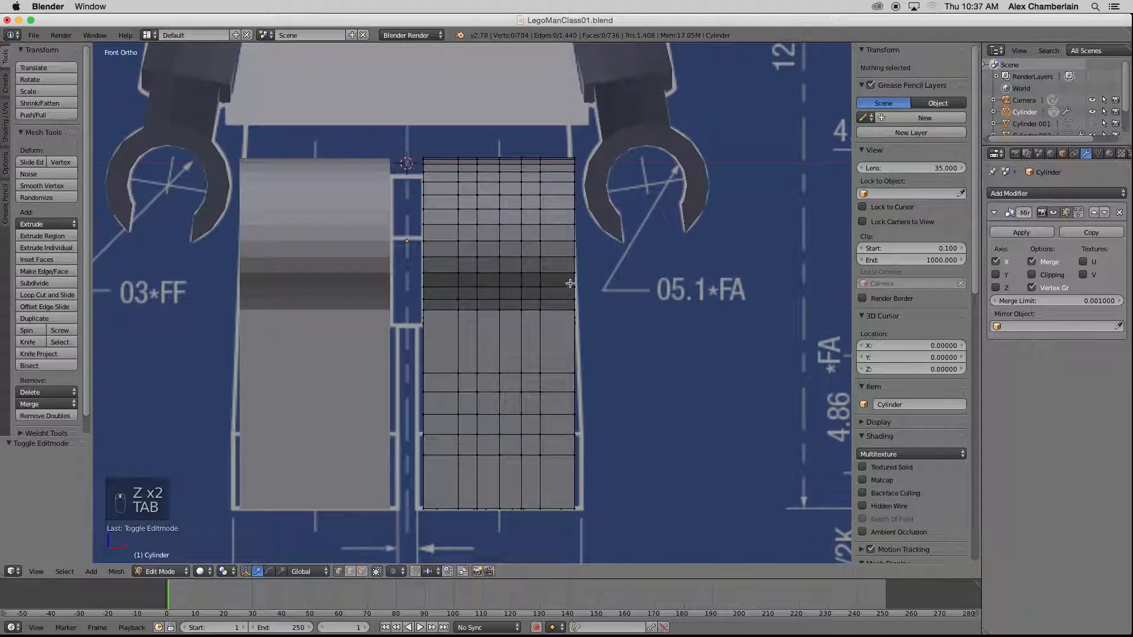
{"action": "key", "text": "z"}
{"action": "key", "text": "b"}
{"action": "left_click_drag", "start_coordinate": [580, 149], "coordinate": [567, 548]}
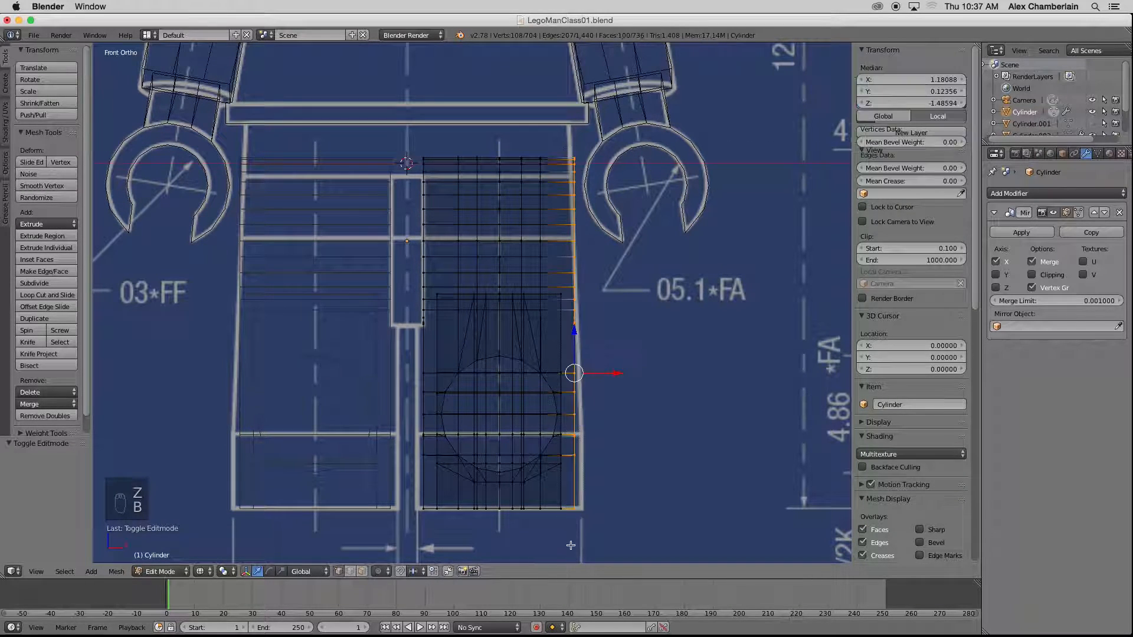
{"action": "scroll", "coordinate": [652, 445], "scroll_direction": "up", "scroll_amount": 2}
{"action": "scroll", "coordinate": [649, 448], "scroll_direction": "down", "scroll_amount": 2}
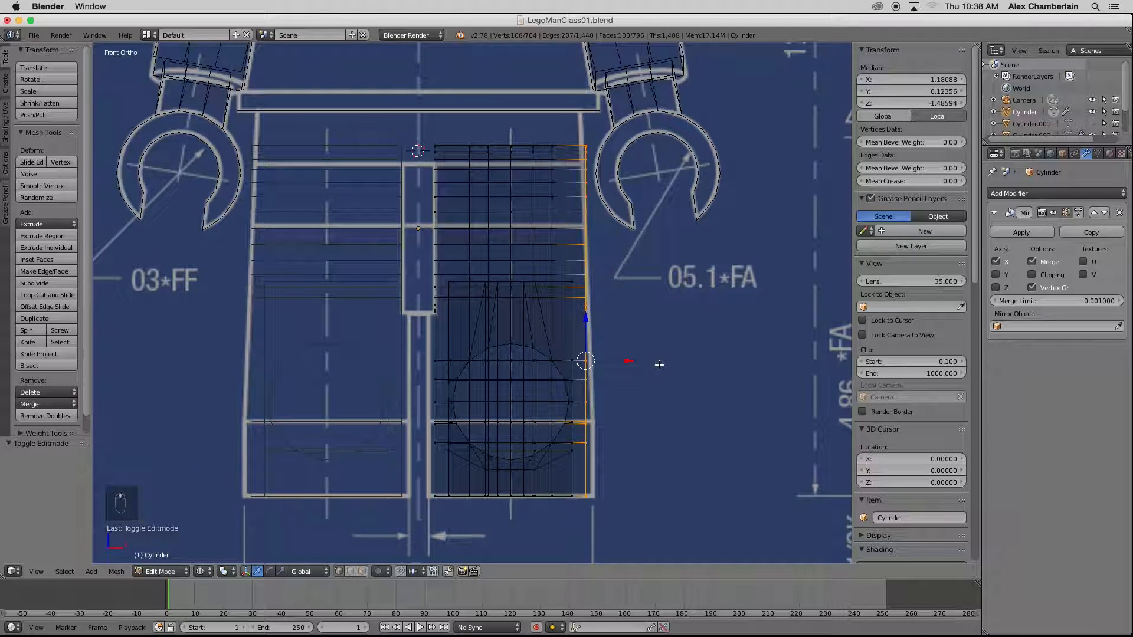
{"action": "key", "text": "r"}
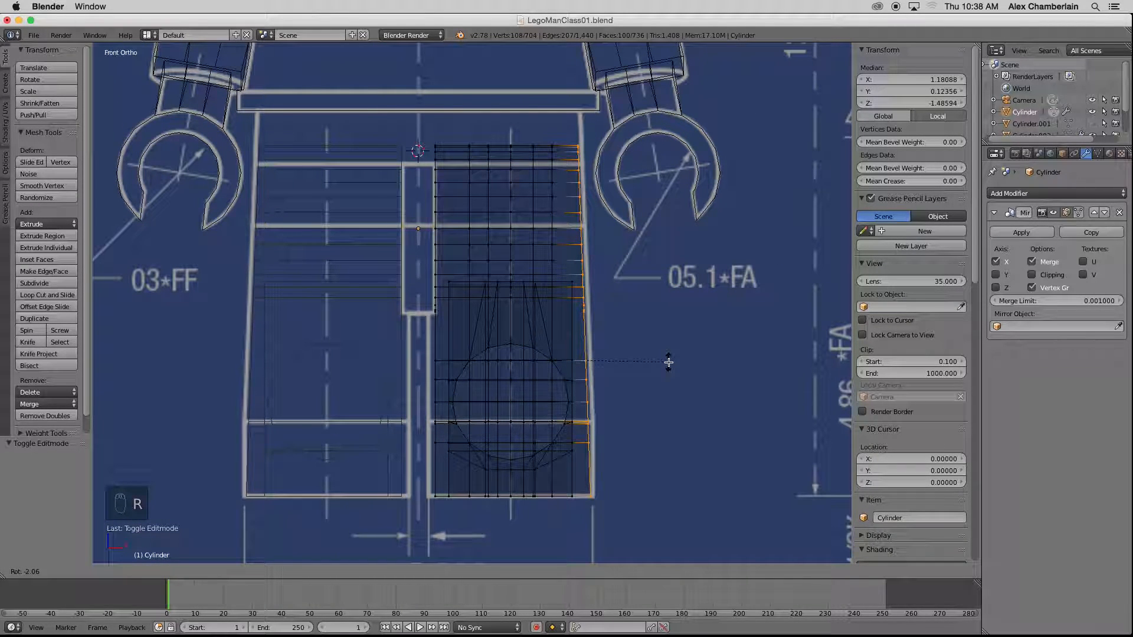
{"action": "left_click", "coordinate": [668, 362]}
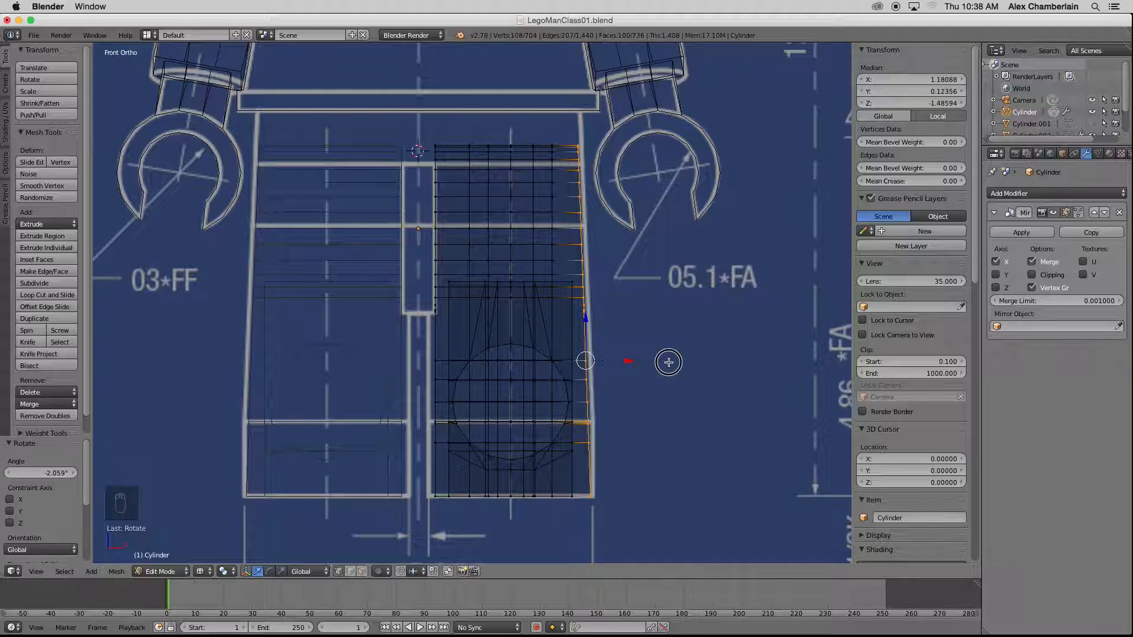
- Move the leg's tilted outer side about 0.037 along X to meet the blueprint outline
{"action": "key", "text": "g"}
{"action": "key", "text": "x"}
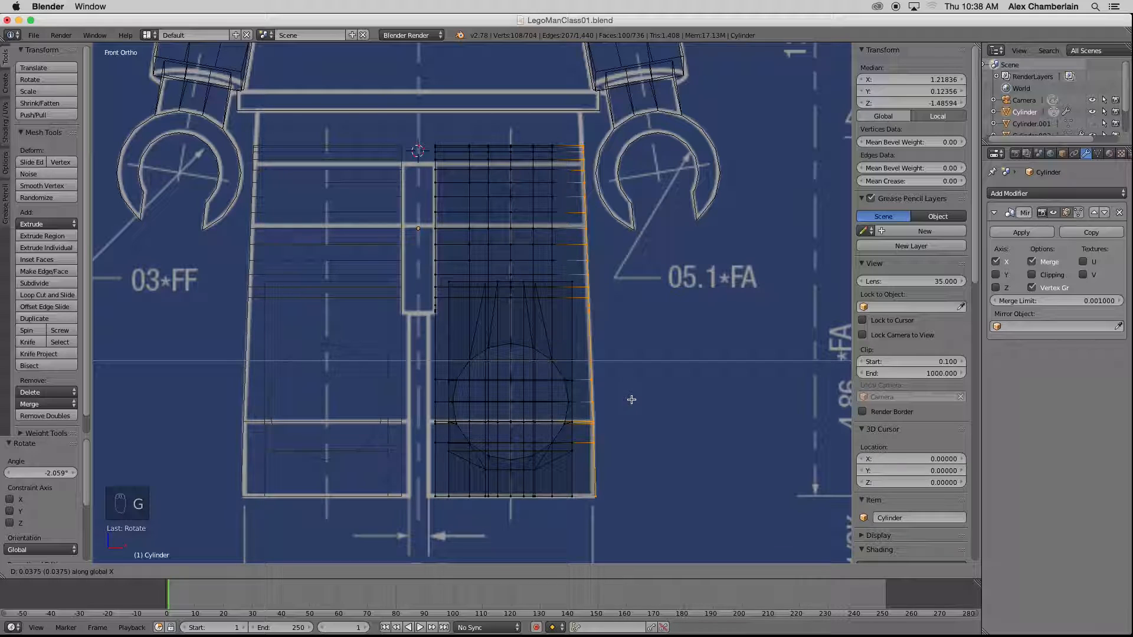
{"action": "left_click", "coordinate": [631, 399]}
- Select the single vertex on the leg's outer edge near the blueprint's horizontal line above the foot
{"action": "scroll", "coordinate": [598, 482], "scroll_direction": "up", "scroll_amount": 5}
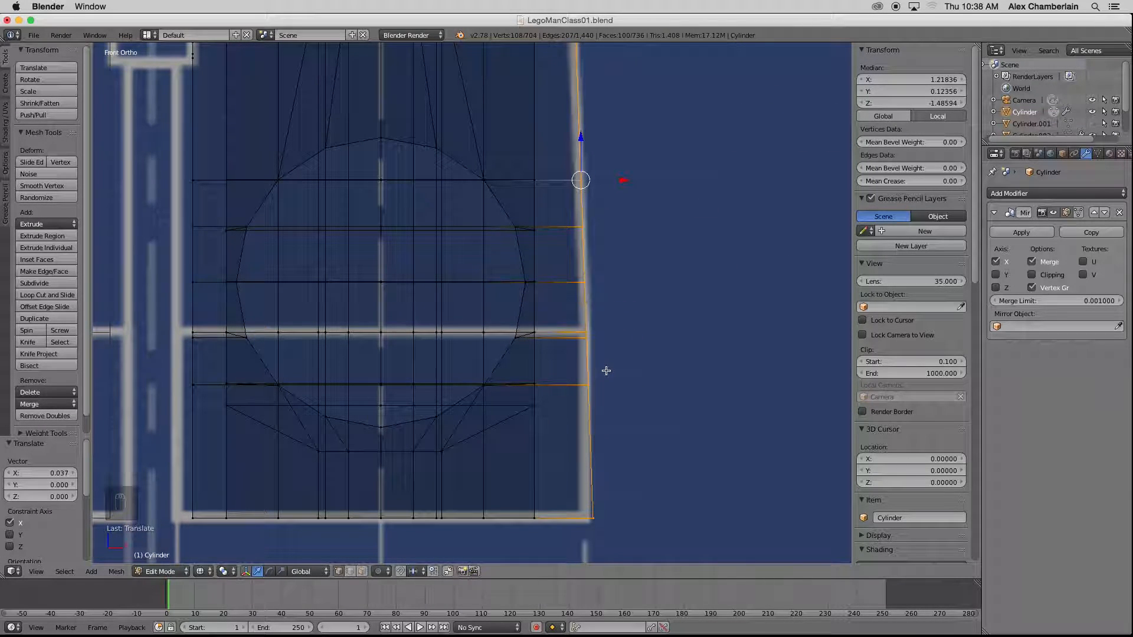
{"action": "right_click", "coordinate": [585, 338]}
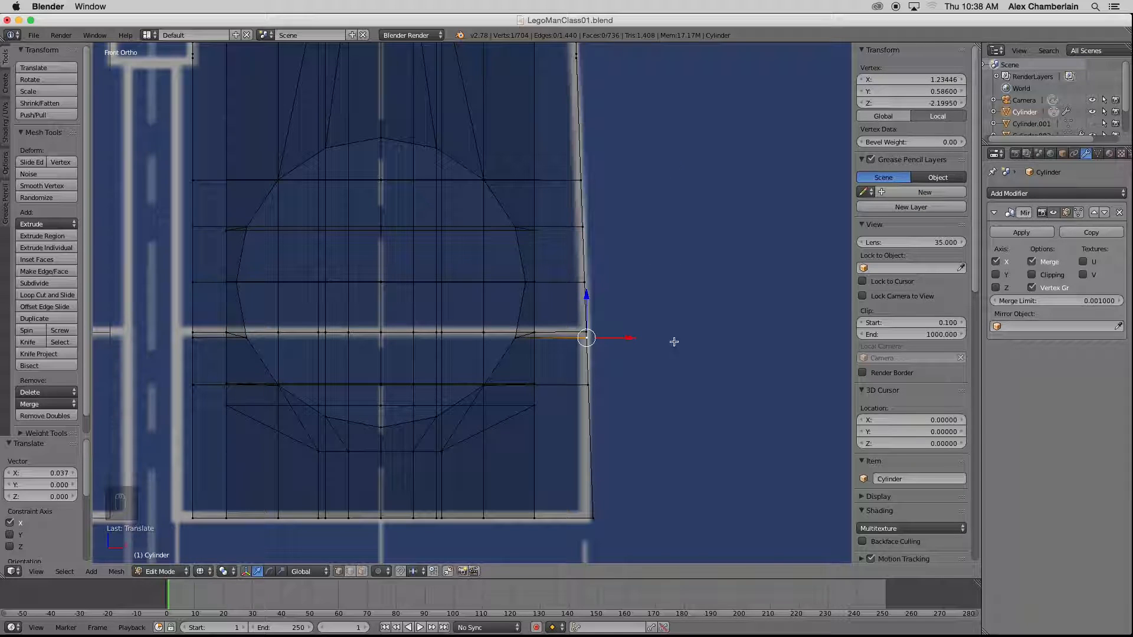
- Try to flatten the lower outer side vertices of the leg along the X axis
{"action": "key", "text": "a"}
{"action": "key", "text": "b"}
{"action": "left_click_drag", "start_coordinate": [568, 332], "coordinate": [600, 554]}
{"action": "key", "text": "s"}
{"action": "key", "text": "x"}
{"action": "key", "text": "Return"}
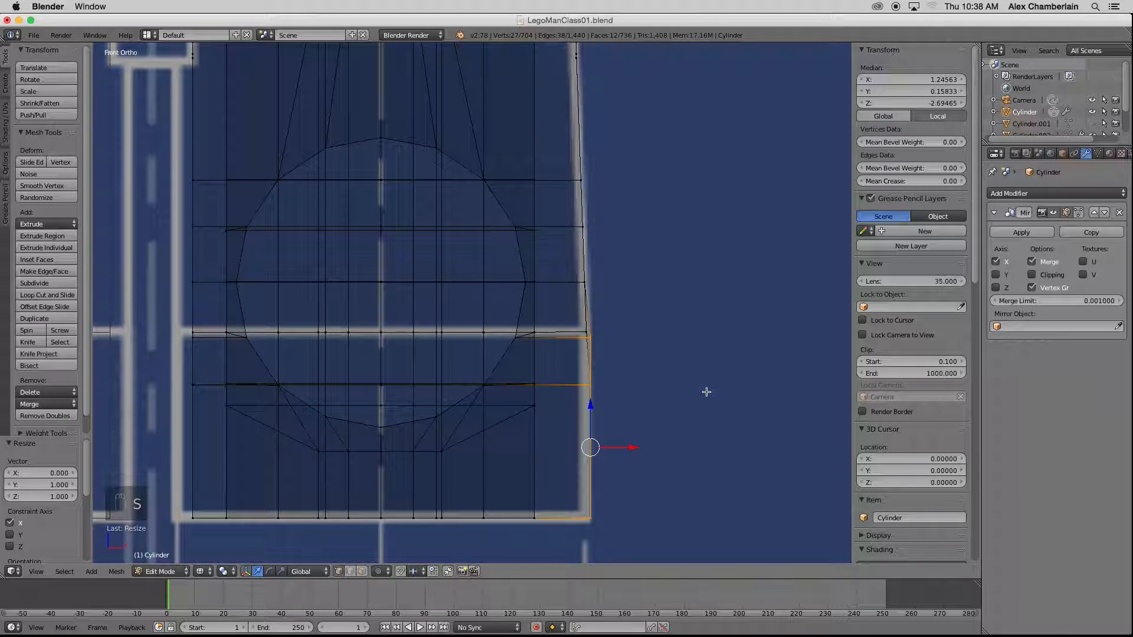
{"action": "key", "text": "super+z"}
- Try scaling the leg's outer vertices from the horizontal foot line down to 0 along X
{"action": "key", "text": "b"}
{"action": "left_click_drag", "start_coordinate": [612, 321], "coordinate": [582, 525]}
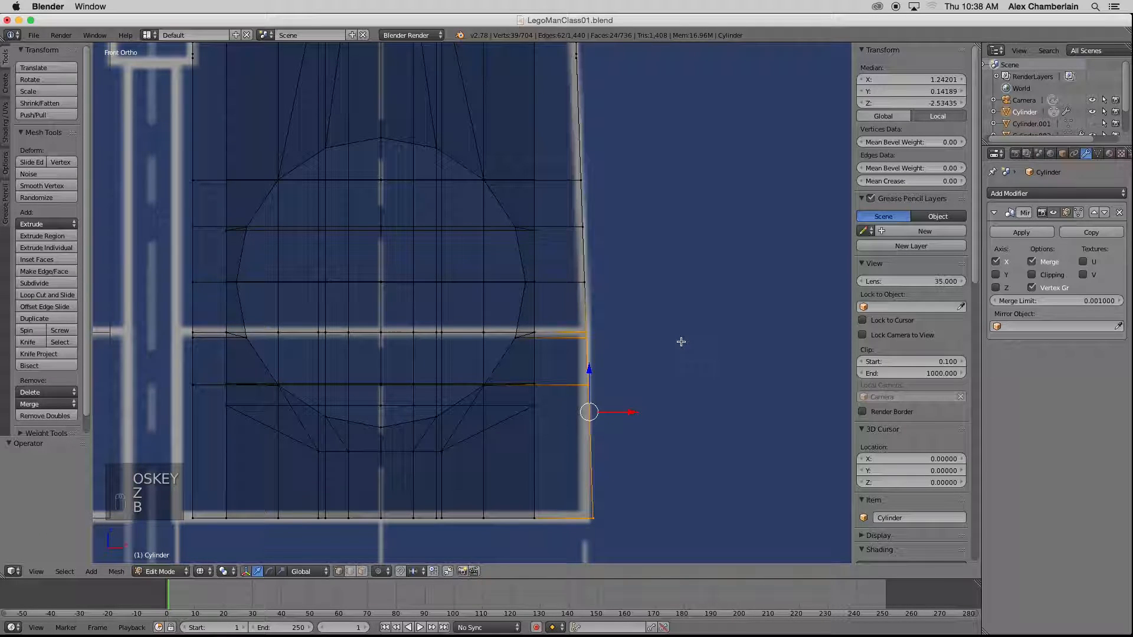
{"action": "key", "text": "s"}
{"action": "key", "text": "x"}
{"action": "key", "text": "0"}
{"action": "key", "text": "Return"}
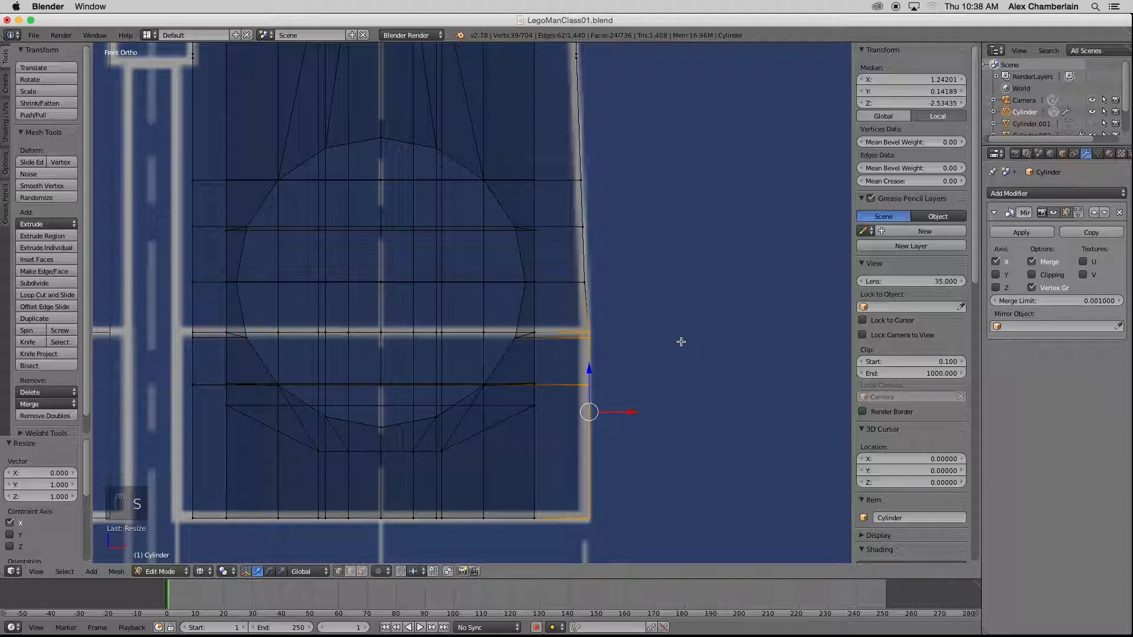
{"action": "key", "text": "super+z"}
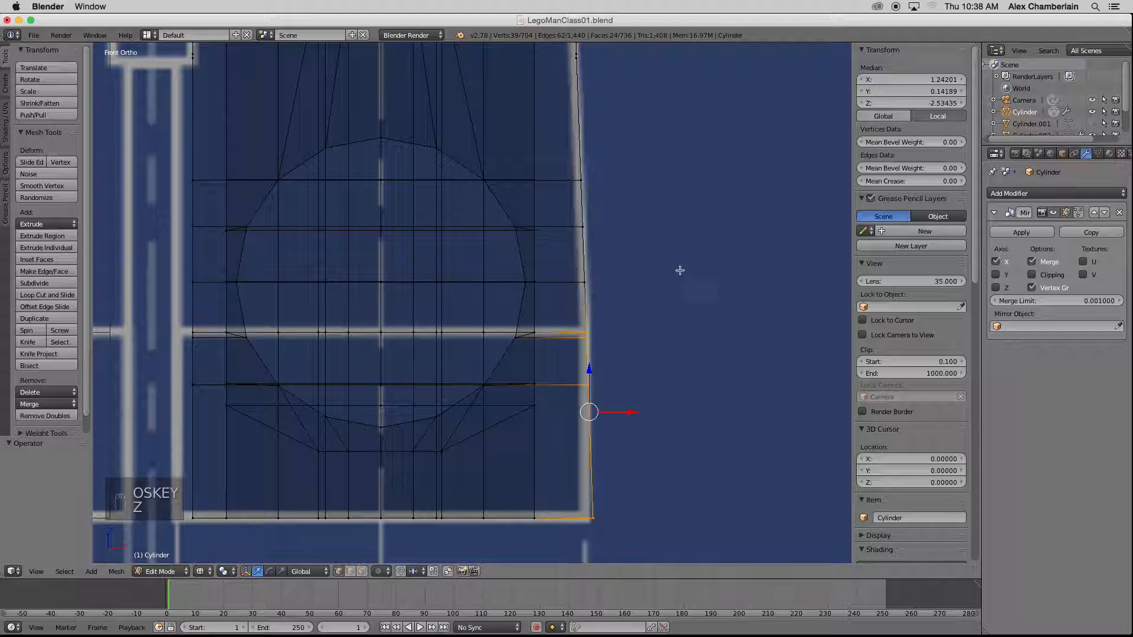
- Reselect only the leg's outer side vertices from the foot line down and flatten them by scaling to 0 along X
{"action": "key", "text": "a"}
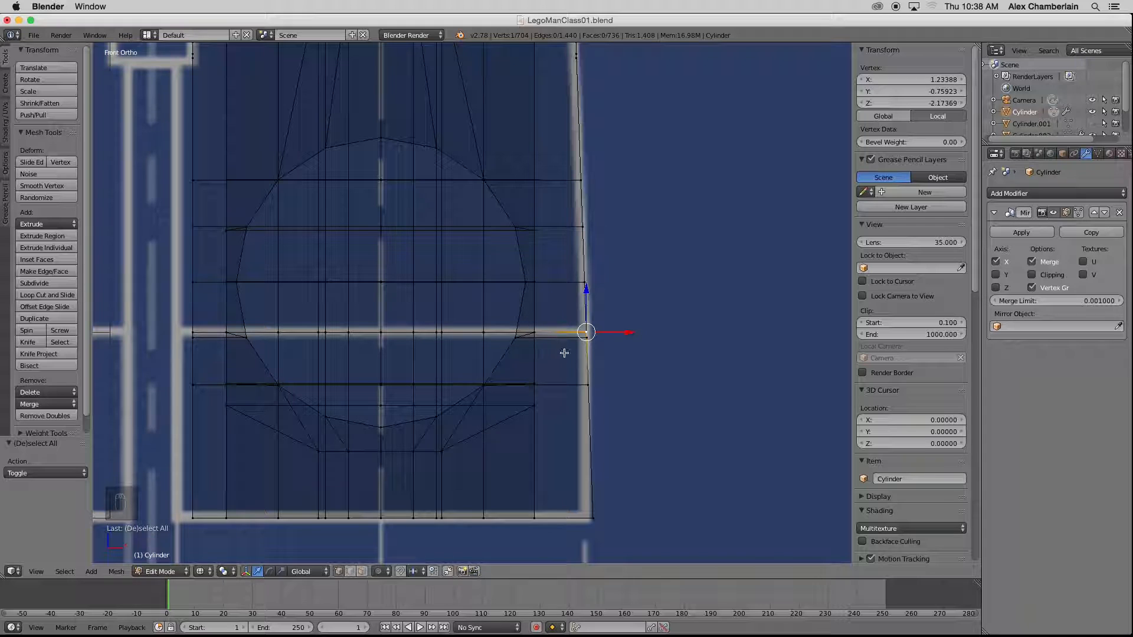
{"action": "key", "text": "a"}
{"action": "key", "text": "b"}
{"action": "left_click_drag", "start_coordinate": [620, 317], "coordinate": [578, 547]}
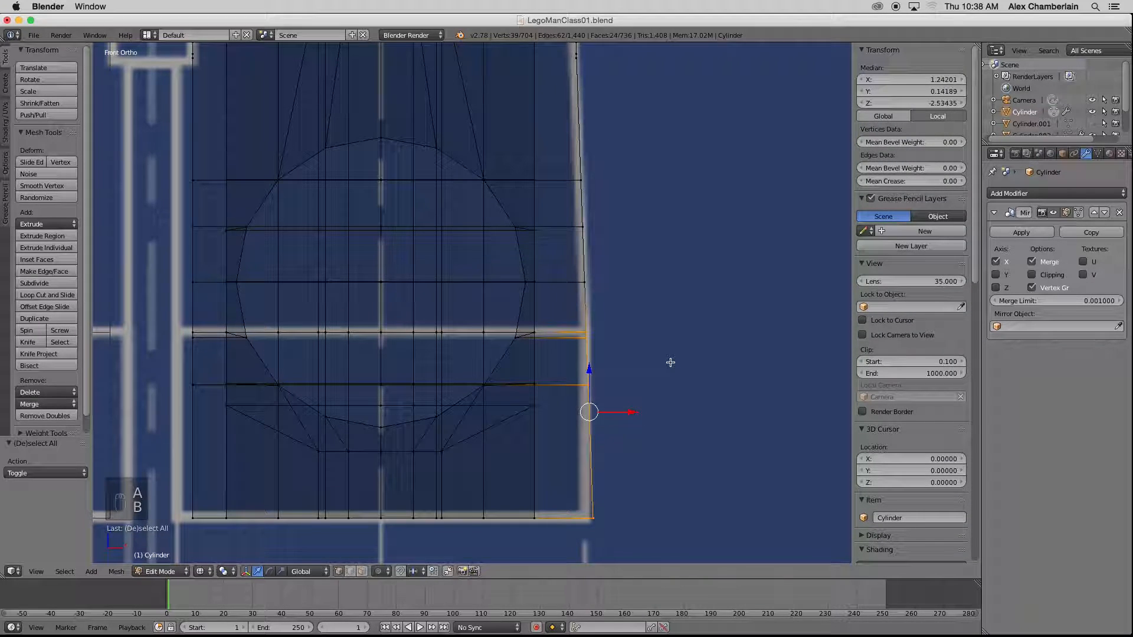
{"action": "key", "text": "s"}
{"action": "key", "text": "x"}
{"action": "key", "text": "0"}
{"action": "key", "text": "Return"}
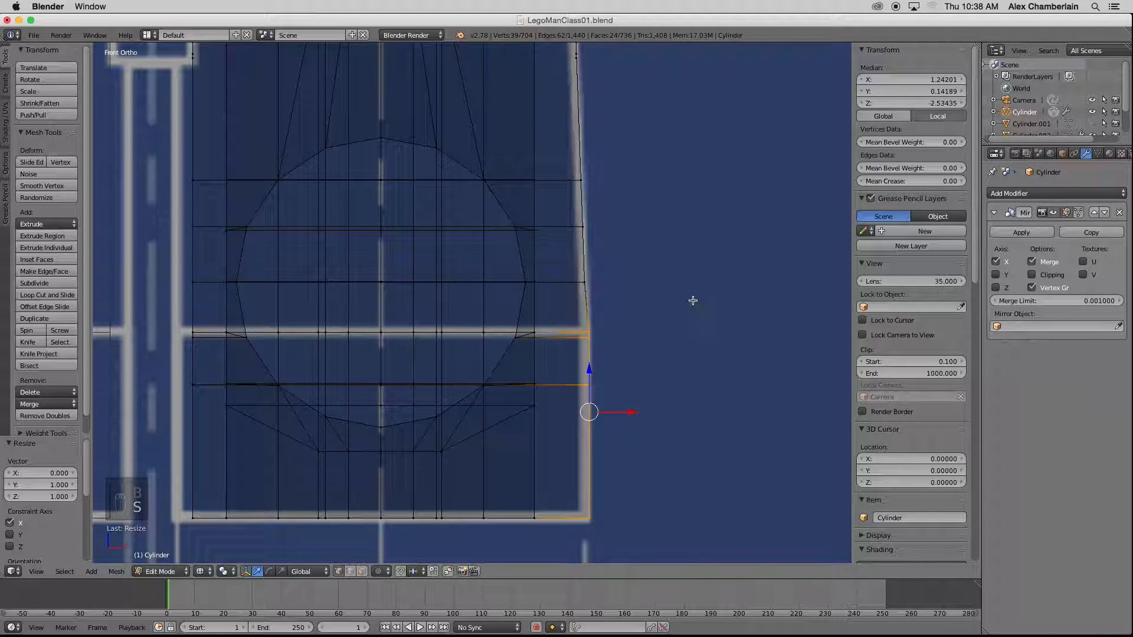
- Set the median X position of the flattened outer vertices to 1.2338
{"action": "left_click", "coordinate": [922, 79]}
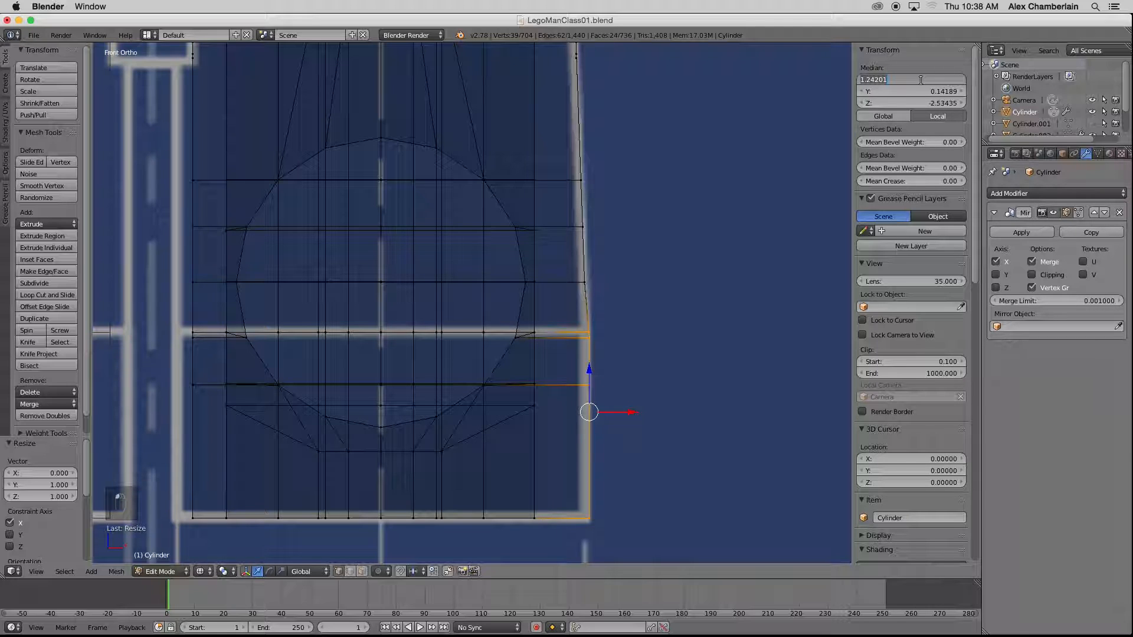
{"action": "type", "text": "1.2338"}
{"action": "key", "text": "Return"}
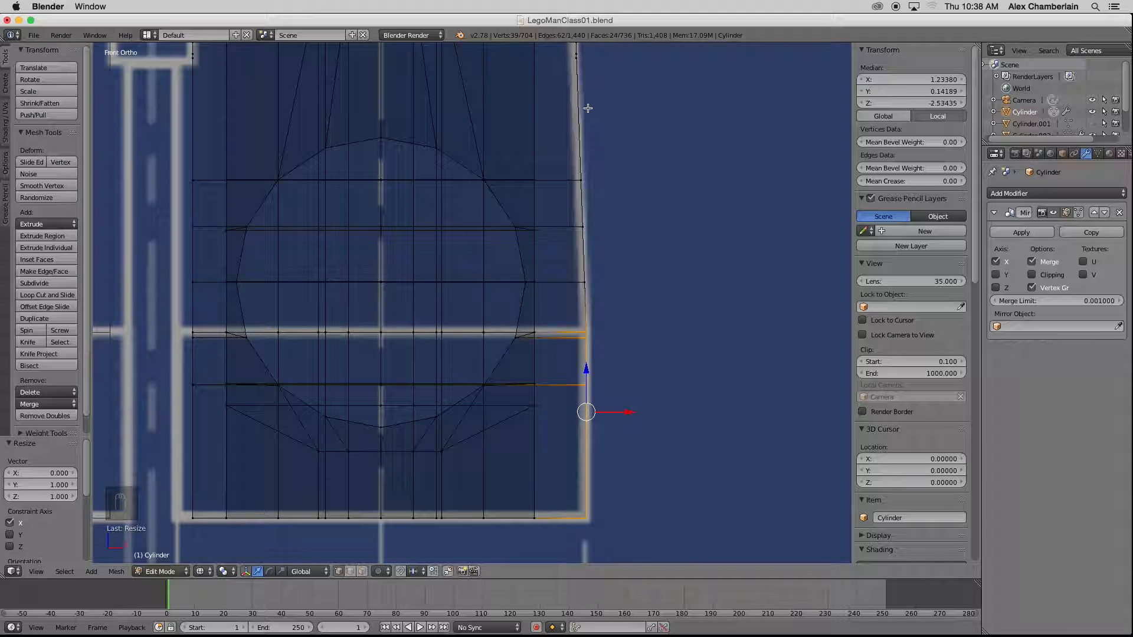
- Display the legs in solid shading in Object Mode and check their shape against the front blueprint
{"action": "mouse_move", "coordinate": [601, 275]}
{"action": "middle_mouse_down"}
{"action": "mouse_move", "coordinate": [635, 257]}
{"action": "mouse_move", "coordinate": [562, 299]}
{"action": "middle_mouse_up"}
{"action": "key", "text": "z"}
{"action": "scroll", "coordinate": [575, 331], "scroll_direction": "down", "scroll_amount": 2}
{"action": "key", "text": "Tab"}
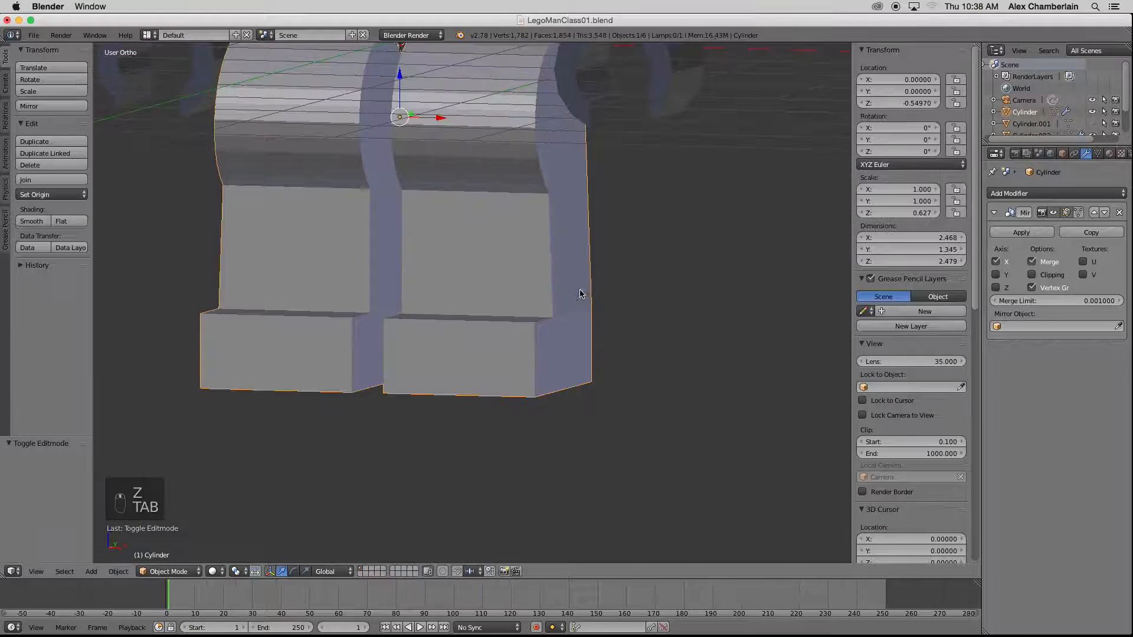
{"action": "scroll", "coordinate": [584, 310], "scroll_direction": "down", "scroll_amount": 2}
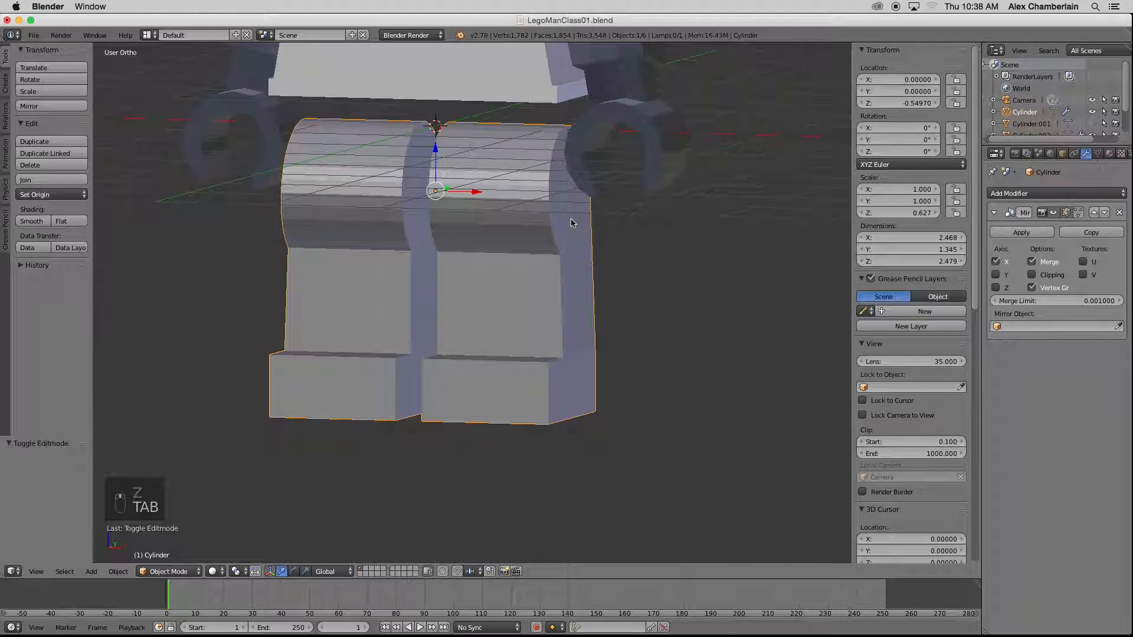
{"action": "key", "text": "KP_1"}
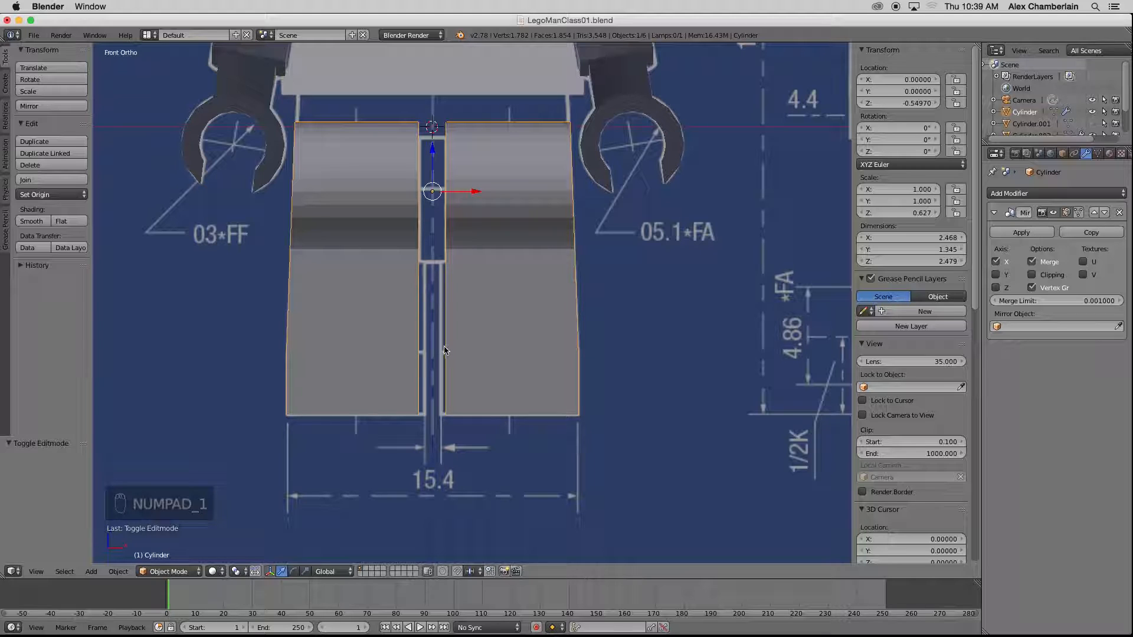
- Return to Edit Mode on the legs, hide the Mirror modifier's result in the viewport and clear the selection
{"action": "key", "text": "Tab"}
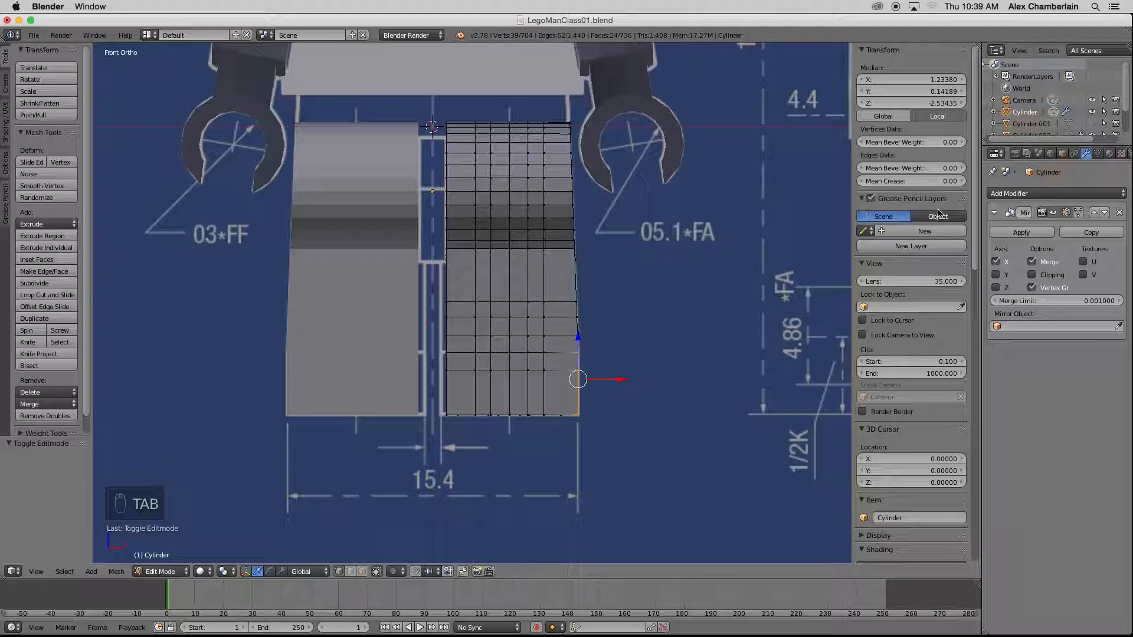
{"action": "left_click", "coordinate": [1066, 213]}
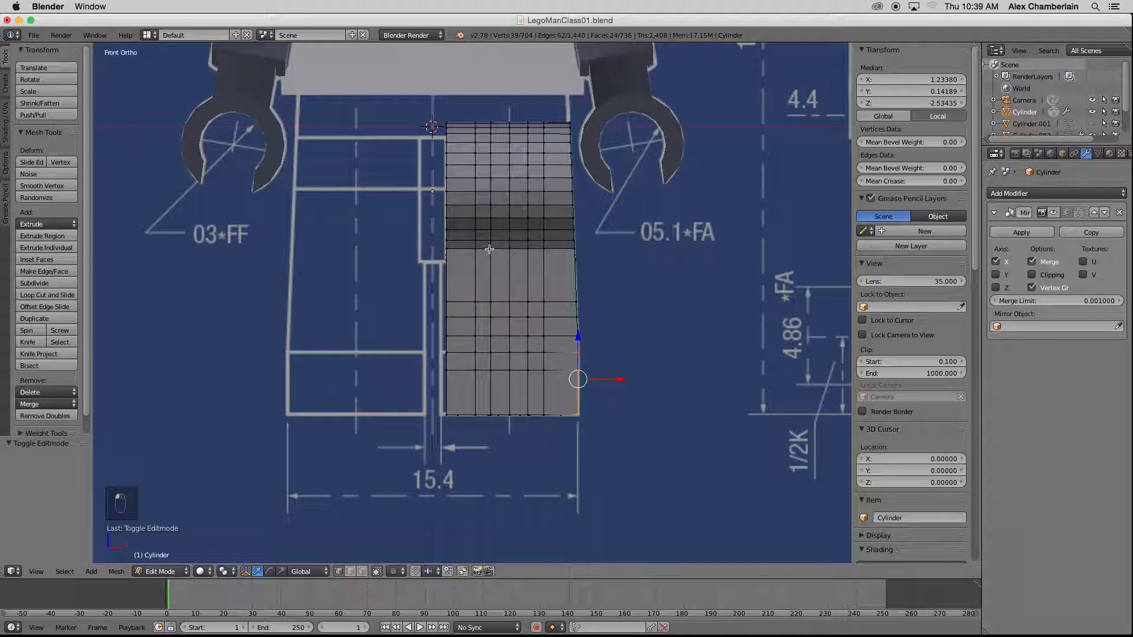
{"action": "middle_click_drag", "start_coordinate": [490, 249], "coordinate": [452, 255]}
{"action": "middle_click_drag", "start_coordinate": [476, 255], "coordinate": [520, 255]}
{"action": "key", "text": "a"}
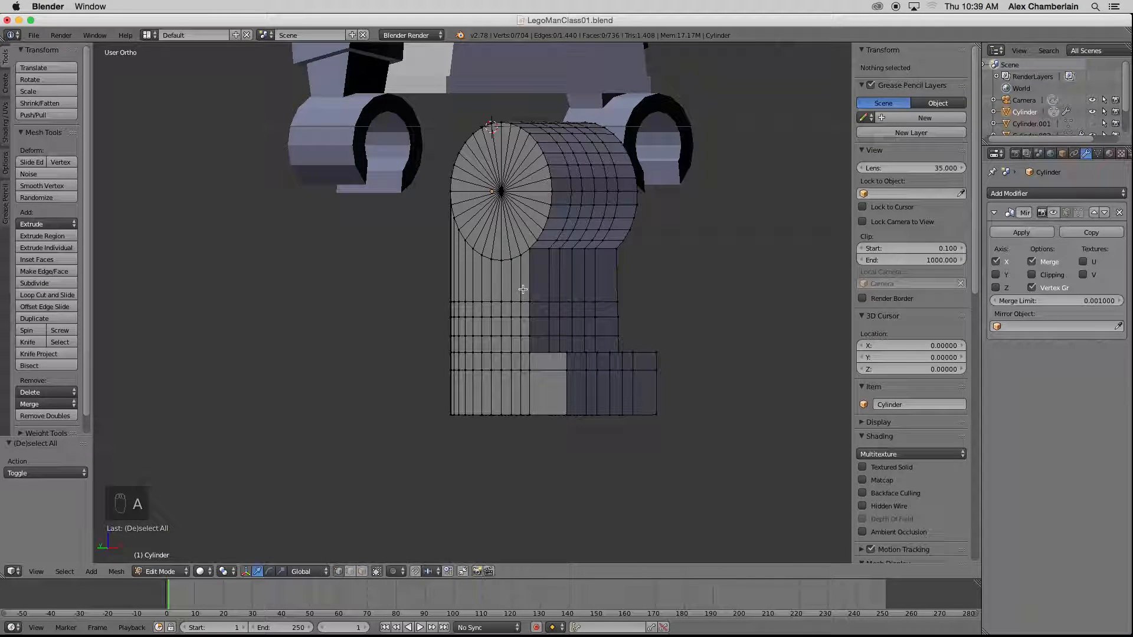
- Select the leg's inner side faces below the round hip in face mode and extrude them about 0.049 toward the blueprint's centre gap
{"action": "left_click", "coordinate": [363, 572]}
{"action": "key", "text": "c"}
{"action": "mouse_move", "coordinate": [451, 262]}
{"action": "left_mouse_down"}
{"action": "mouse_move", "coordinate": [451, 253]}
{"action": "mouse_move", "coordinate": [516, 286]}
{"action": "mouse_move", "coordinate": [516, 344]}
{"action": "mouse_move", "coordinate": [530, 375]}
{"action": "mouse_move", "coordinate": [488, 384]}
{"action": "mouse_move", "coordinate": [454, 367]}
{"action": "mouse_move", "coordinate": [455, 303]}
{"action": "mouse_move", "coordinate": [486, 386]}
{"action": "mouse_move", "coordinate": [497, 302]}
{"action": "left_mouse_up"}
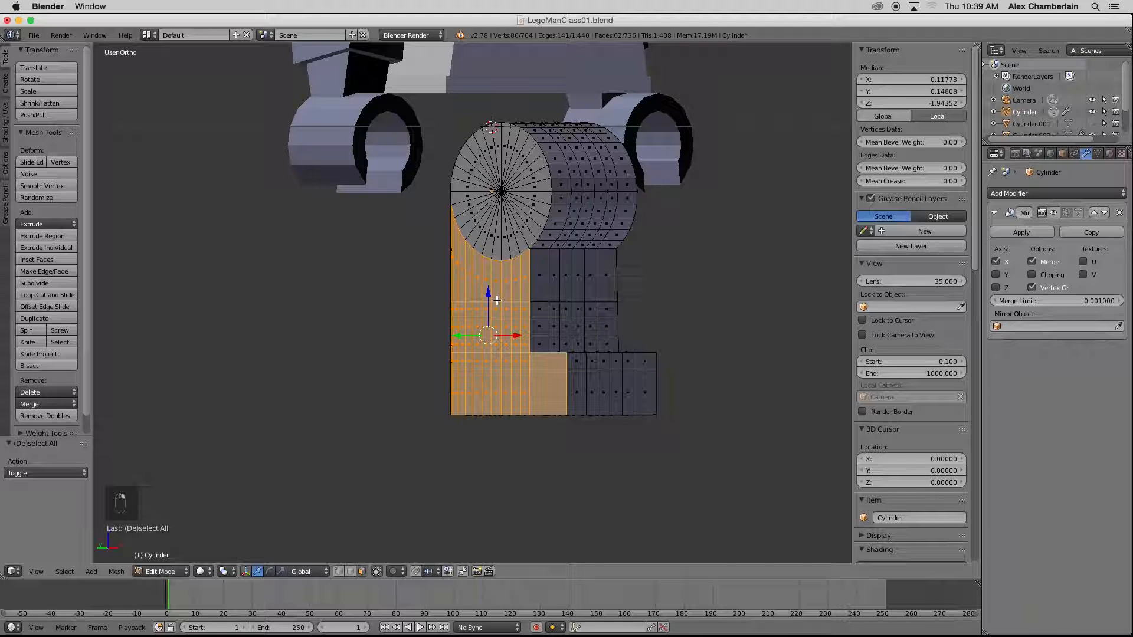
{"action": "key", "text": "KP_1"}
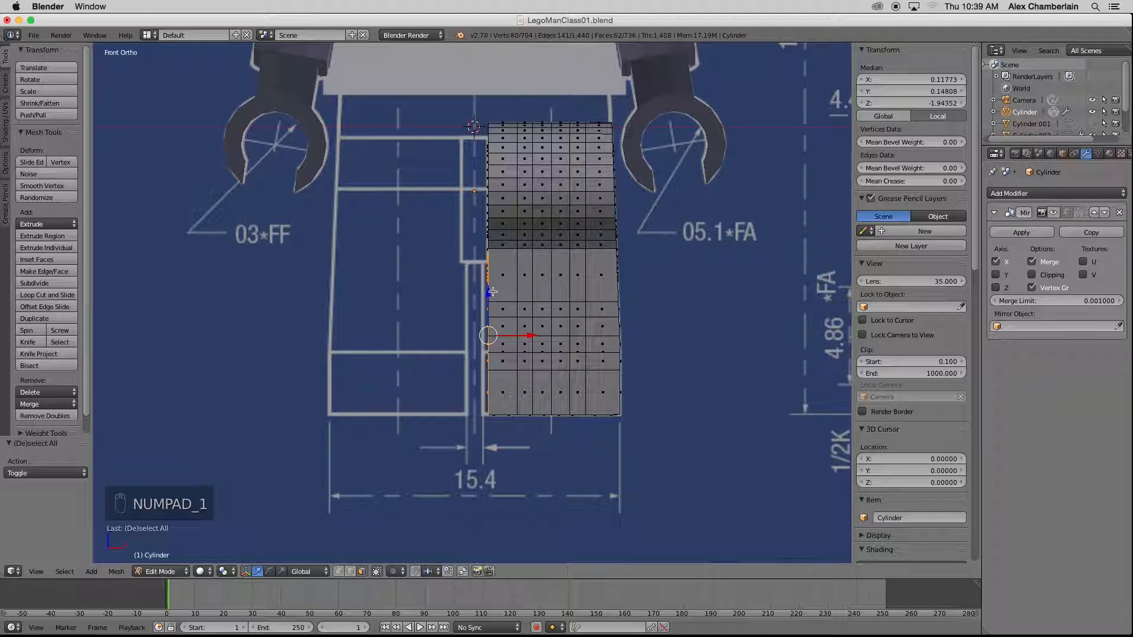
{"action": "scroll", "coordinate": [493, 292], "scroll_direction": "up", "scroll_amount": 3}
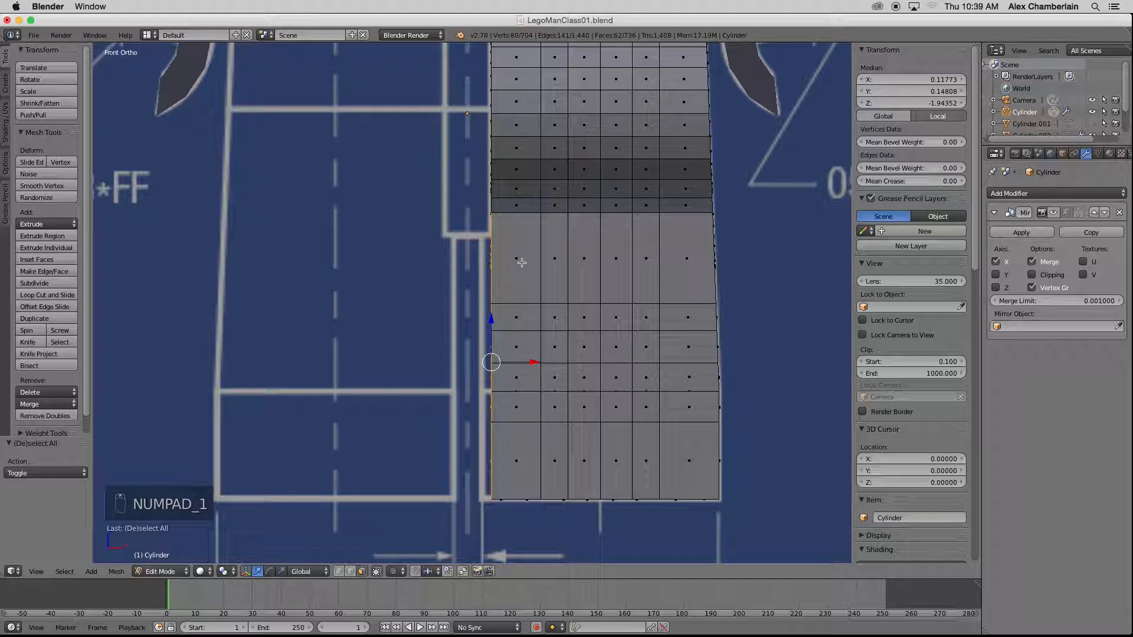
{"action": "key", "text": "e"}
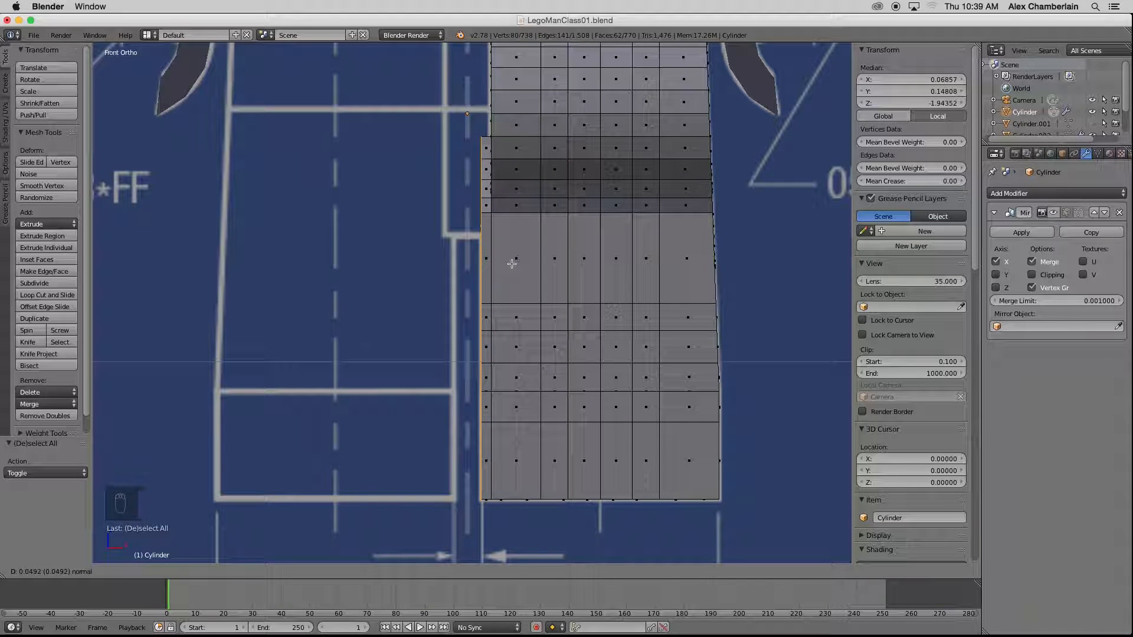
{"action": "left_click", "coordinate": [512, 263]}
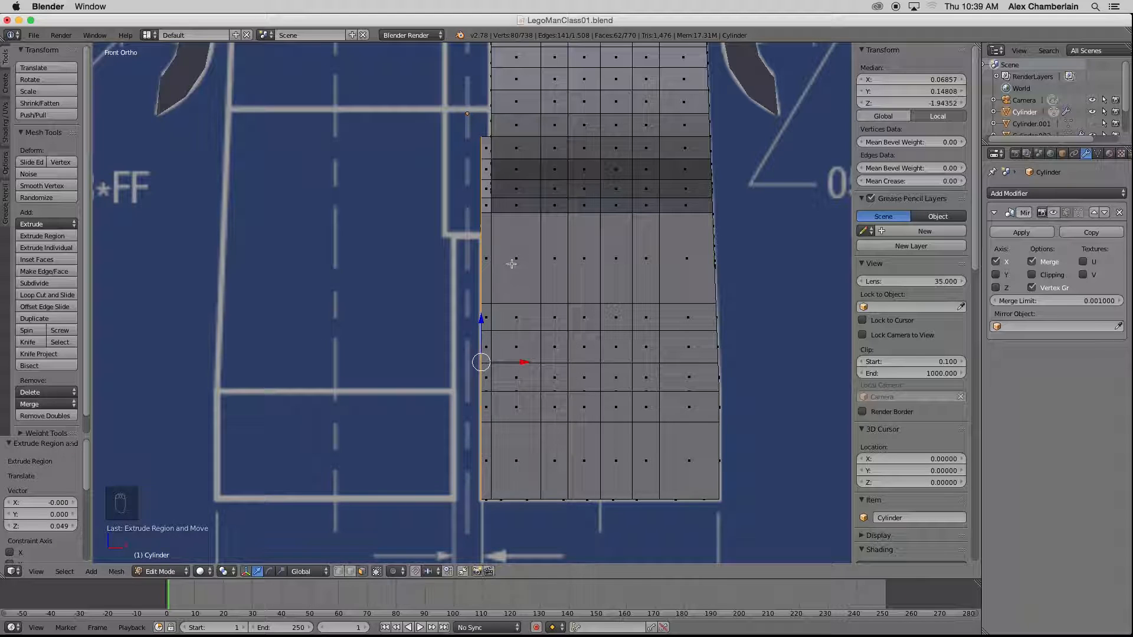
- Leave Edit Mode and examine the extruded inner side of the leg from an angled view
{"action": "key", "text": "KP_4"}
{"action": "key", "text": "KP_4"}
{"action": "key", "text": "KP_4"}
{"action": "key", "text": "KP_4"}
{"action": "key", "text": "KP_4"}
{"action": "key", "text": "KP_4"}
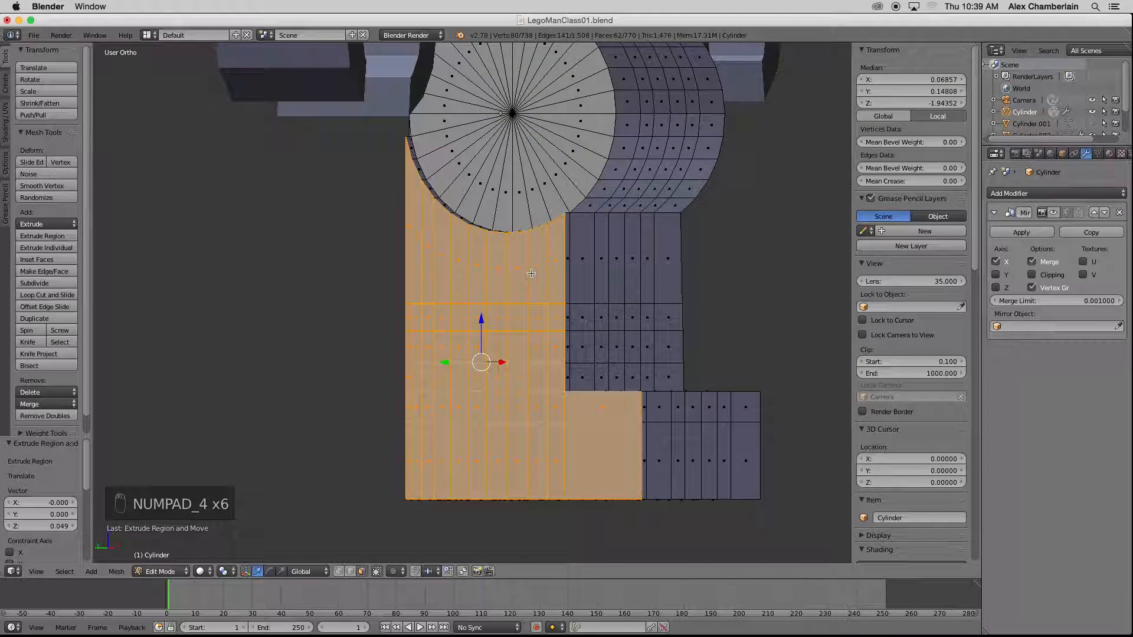
{"action": "key", "text": "Tab"}
{"action": "key", "text": "KP_8"}
{"action": "key", "text": "KP_8"}
{"action": "key", "text": "KP_8"}
{"action": "key", "text": "KP_6"}
{"action": "key", "text": "KP_6"}
{"action": "key", "text": "KP_6"}
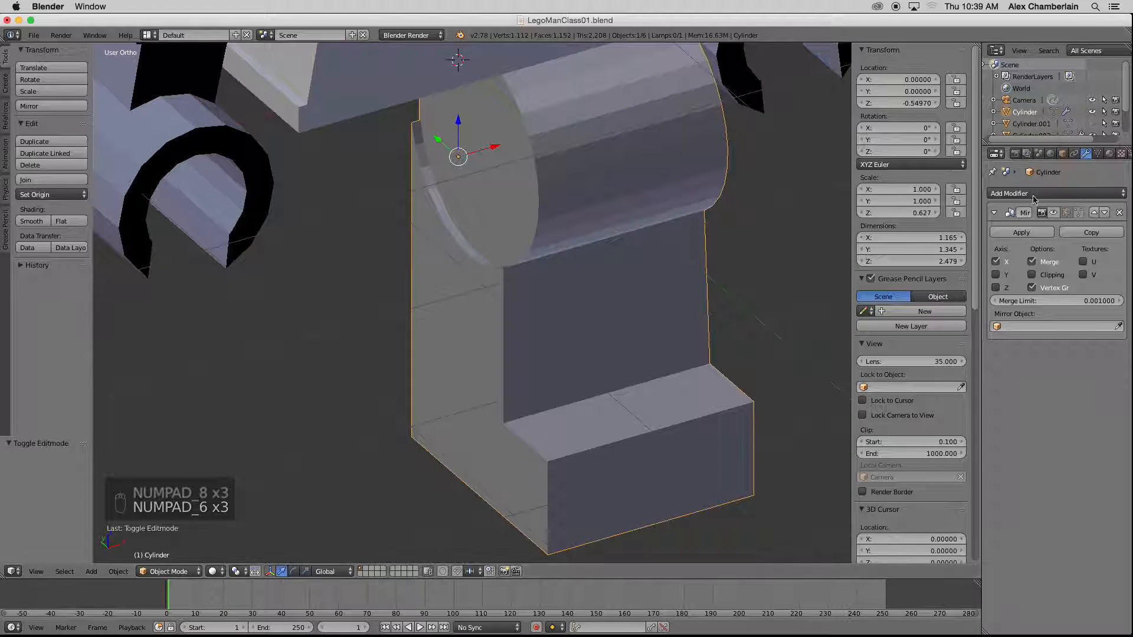
- Show the mirrored leg to inspect the gap between both legs, hide it again and return to the front view
{"action": "left_click", "coordinate": [1053, 212]}
{"action": "scroll", "coordinate": [506, 201], "scroll_direction": "down", "scroll_amount": 2}
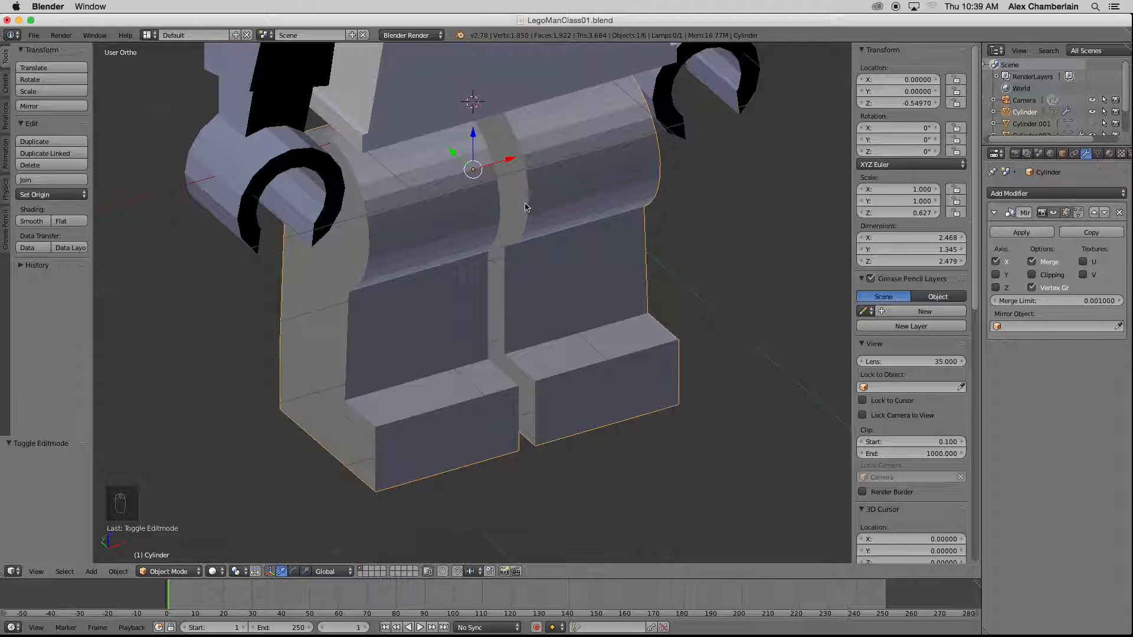
{"action": "scroll", "coordinate": [534, 216], "scroll_direction": "down", "scroll_amount": 1}
{"action": "middle_click_drag", "start_coordinate": [534, 217], "coordinate": [587, 213]}
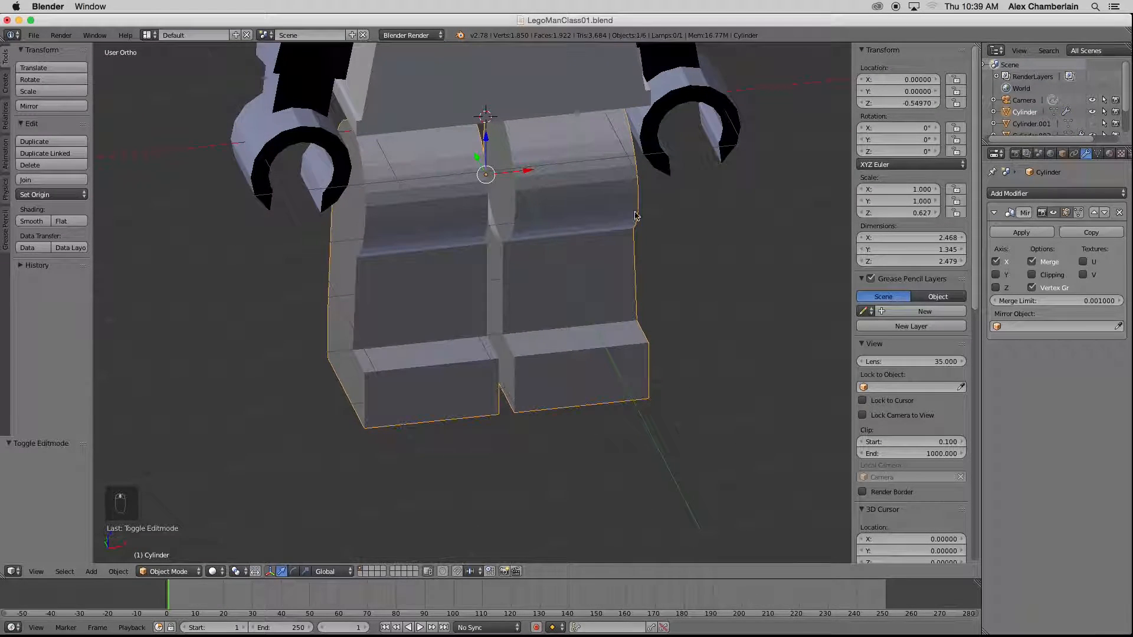
{"action": "left_click", "coordinate": [1053, 214]}
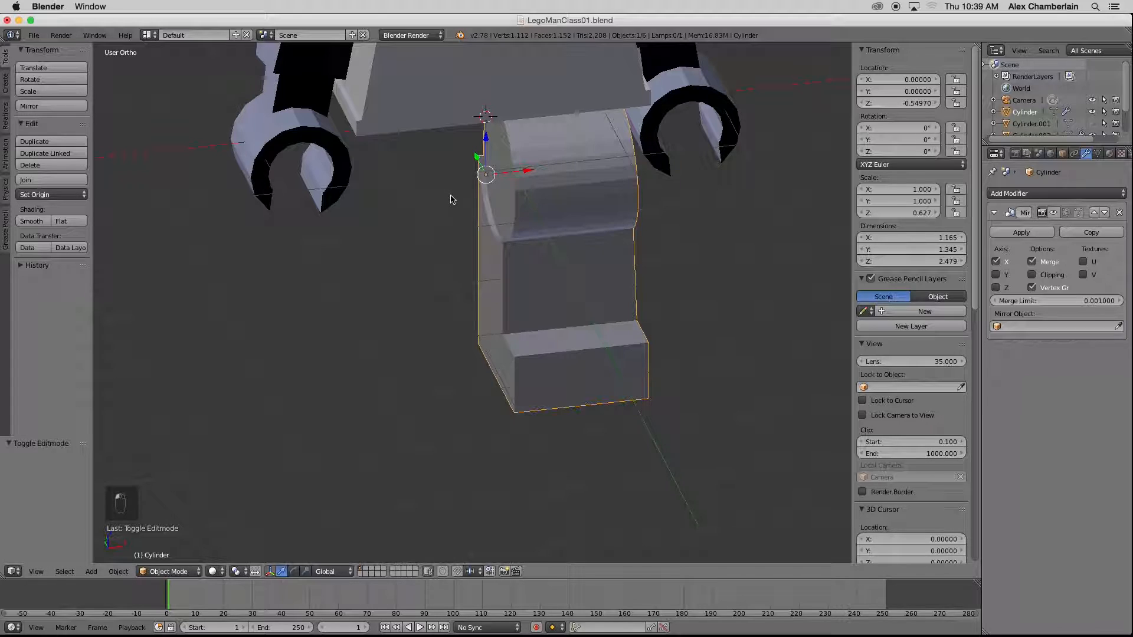
{"action": "key", "text": "KP_1"}
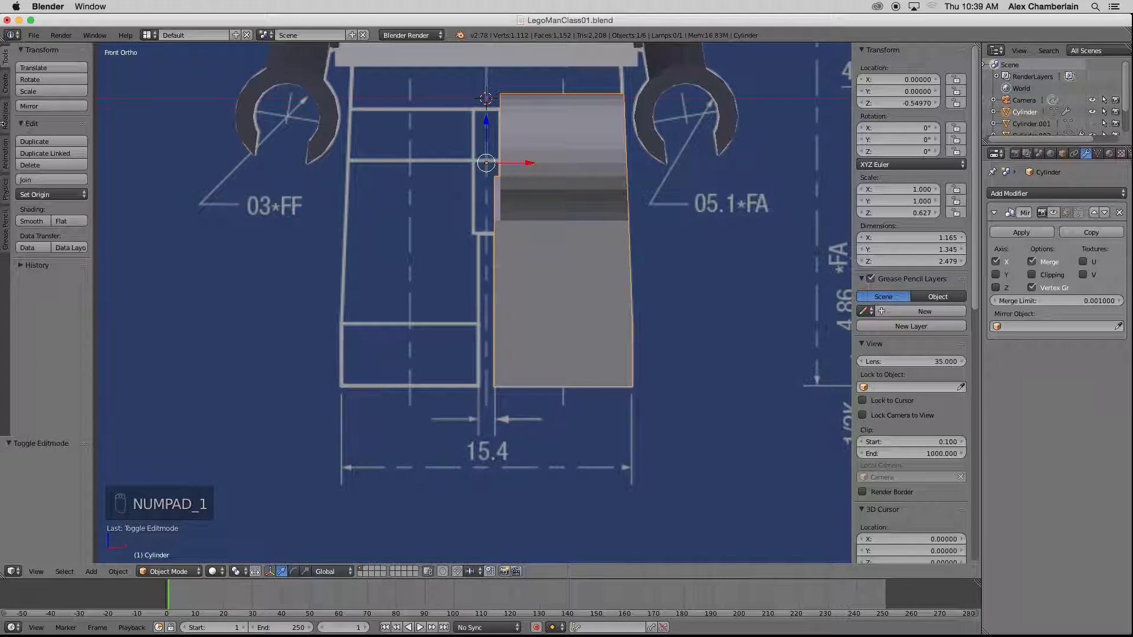
- Add a cylinder with 32 vertices, a depth of 0.210 and Triangle Fan caps
{"action": "left_click", "coordinate": [7, 84]}
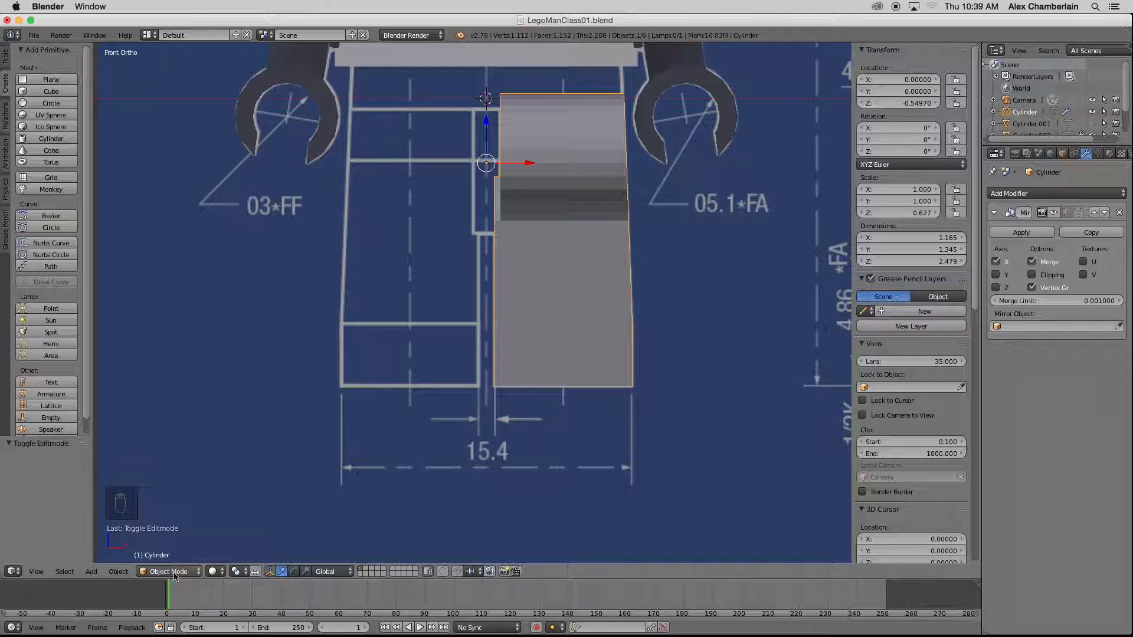
{"action": "left_click", "coordinate": [47, 139]}
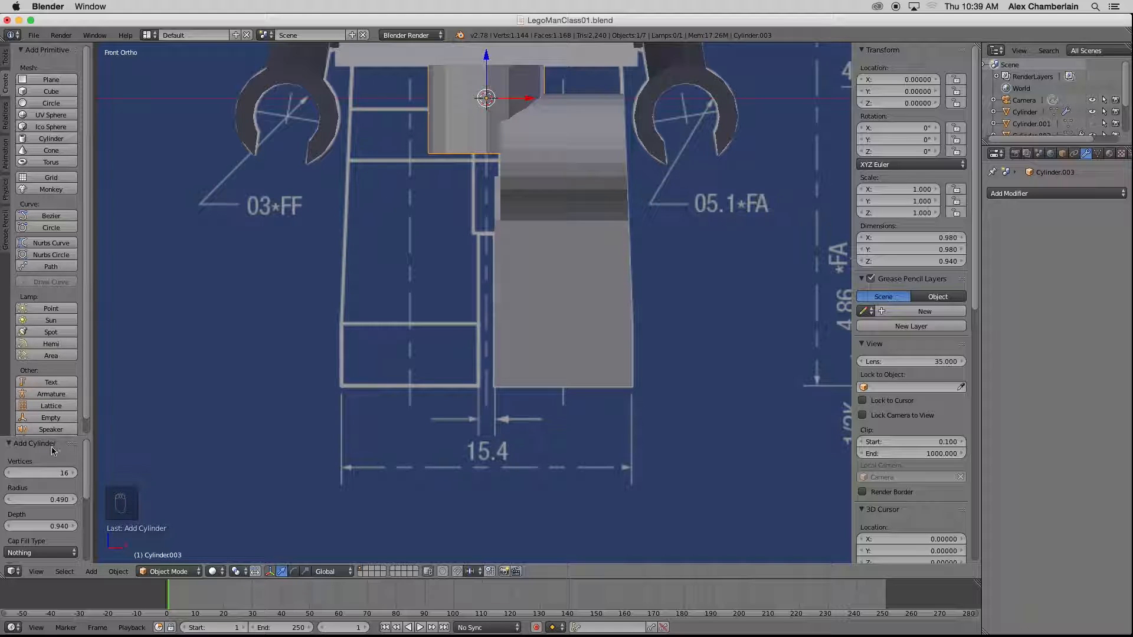
{"action": "left_click", "coordinate": [40, 553]}
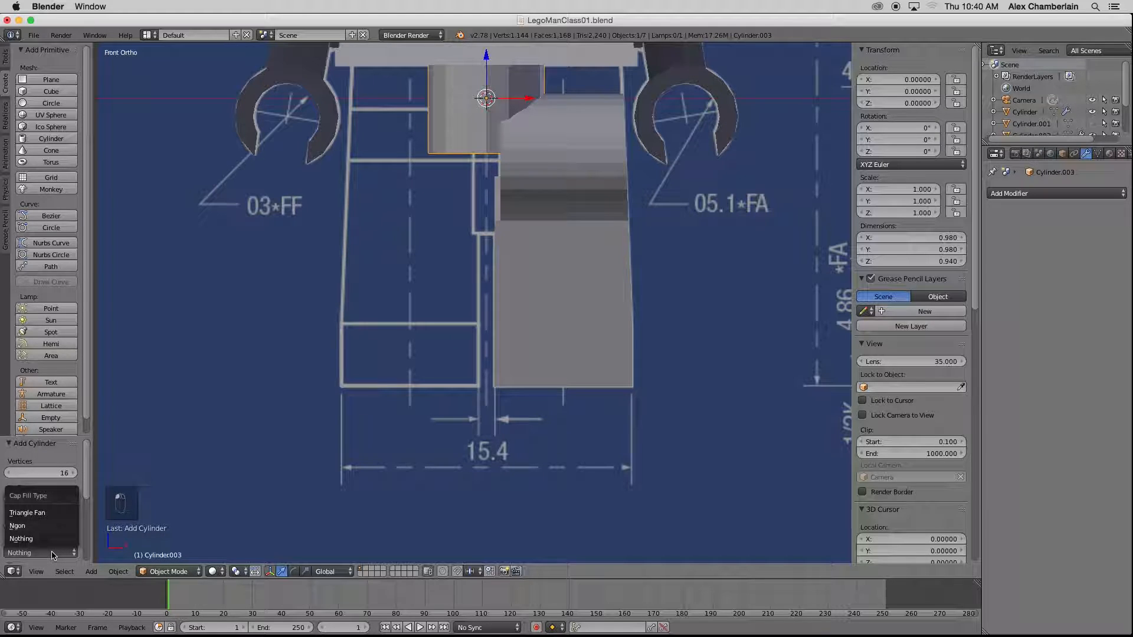
{"action": "left_click", "coordinate": [38, 513]}
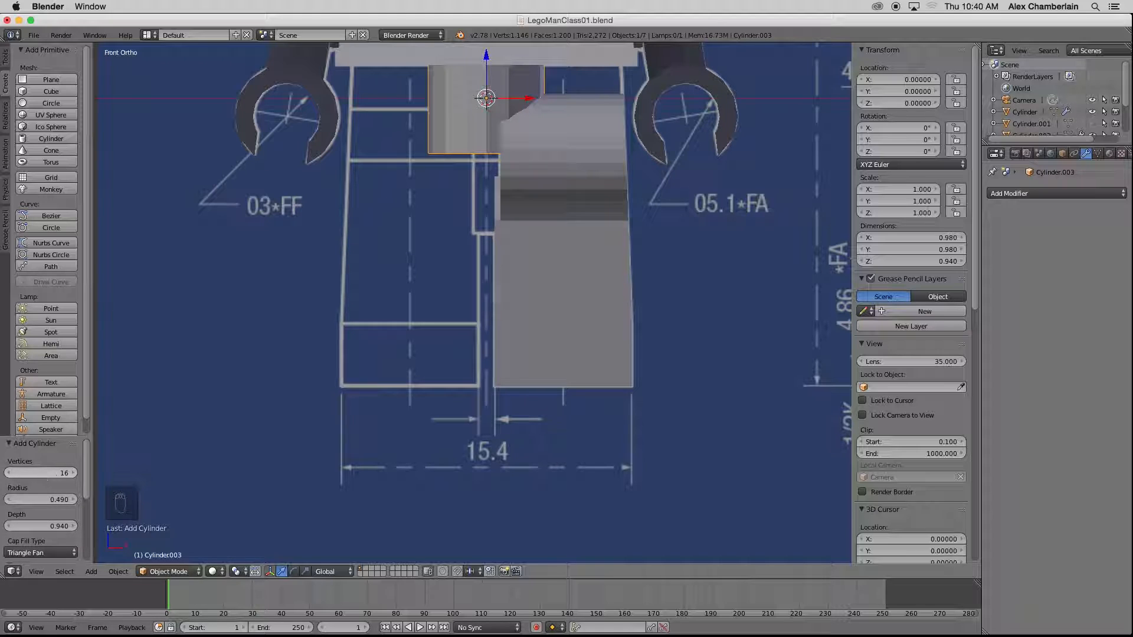
{"action": "left_click", "coordinate": [45, 475]}
{"action": "key", "text": "Return"}
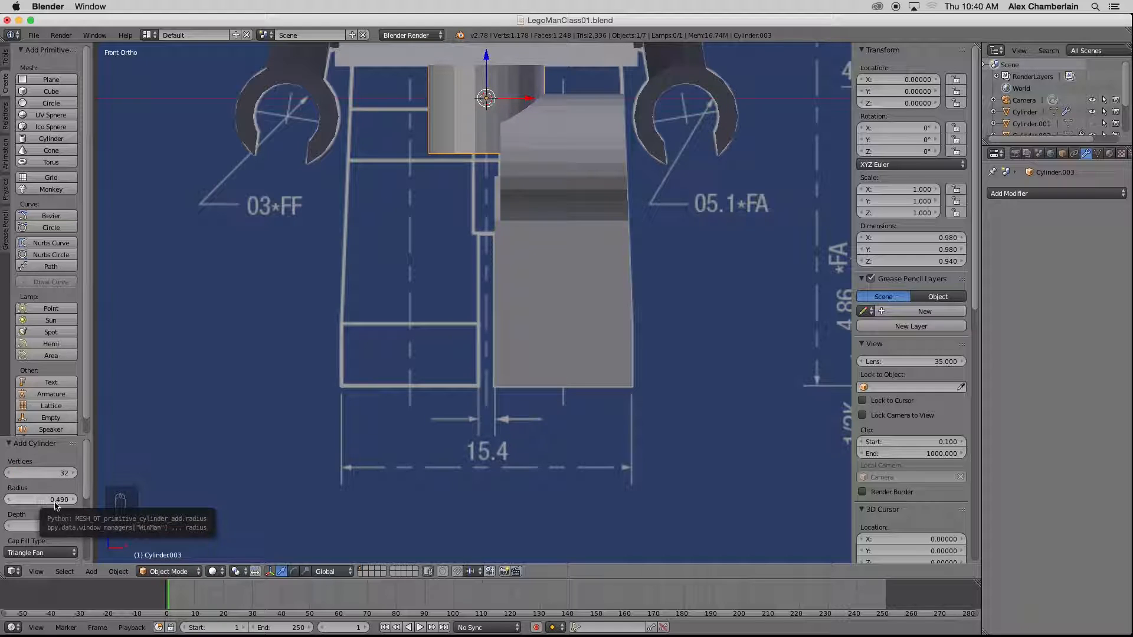
{"action": "left_click_drag", "start_coordinate": [47, 525], "coordinate": [48, 526]}
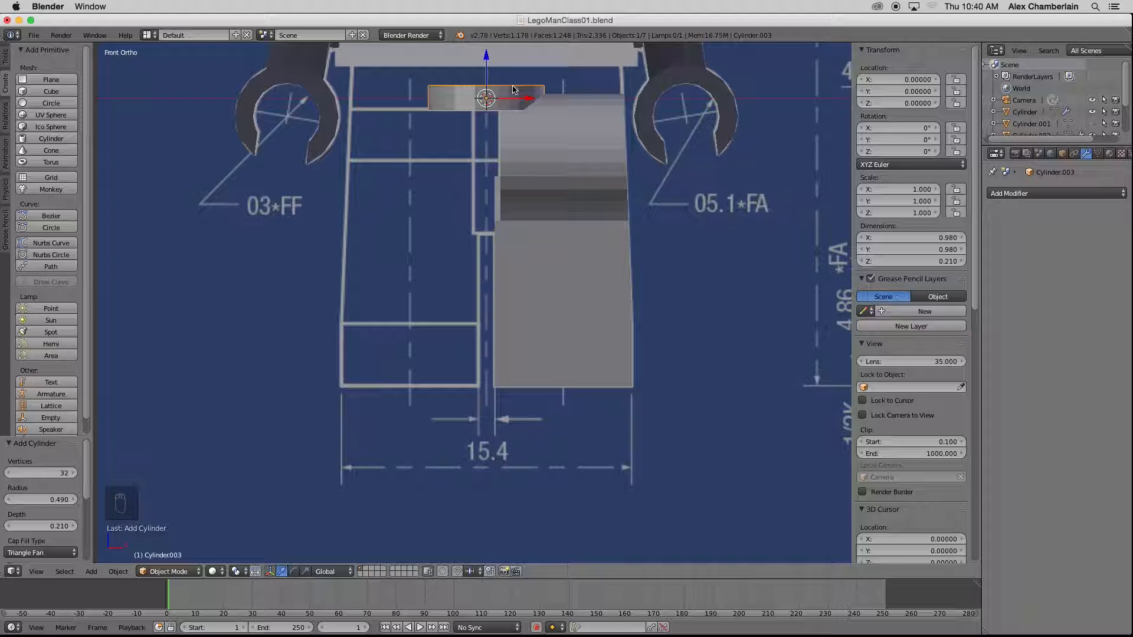
- Rotate the new cylinder 90° in the front view so it lies across the gap between the legs
{"action": "type", "text": "r90"}
{"action": "key", "text": "Return"}
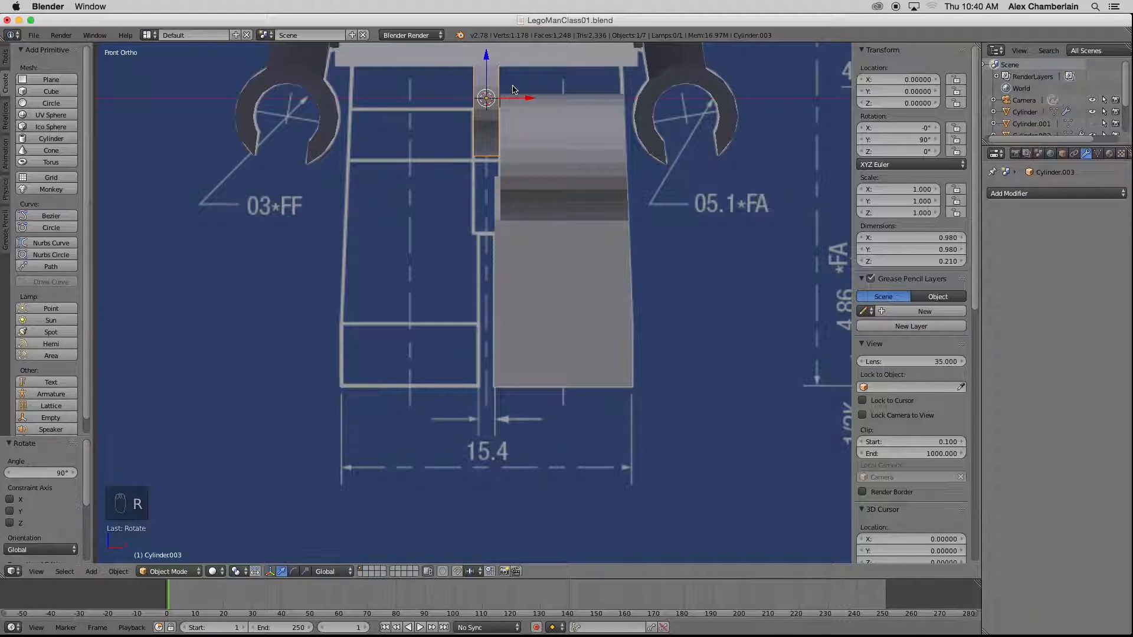
{"action": "scroll", "coordinate": [495, 136], "scroll_direction": "up", "scroll_amount": 6}
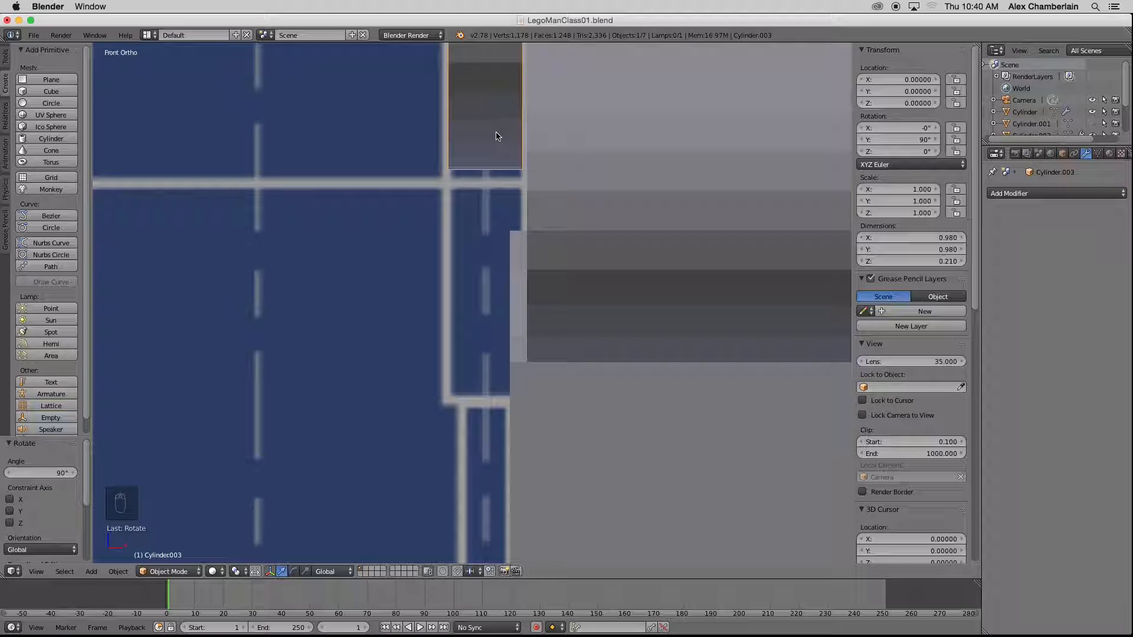
{"action": "scroll", "coordinate": [484, 198], "scroll_direction": "down", "scroll_amount": 3}
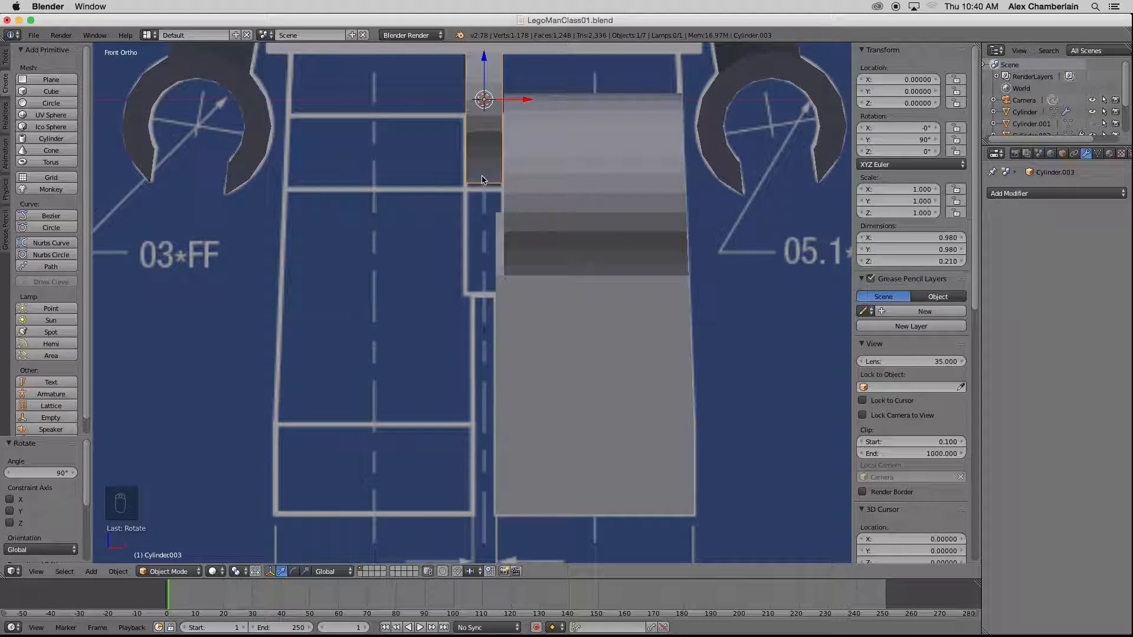
- In the right wireframe view, move the new cylinder down along Z by about 0.552 to the centre of the leg's round top
{"action": "key", "text": "KP_3"}
{"action": "key", "text": "z"}
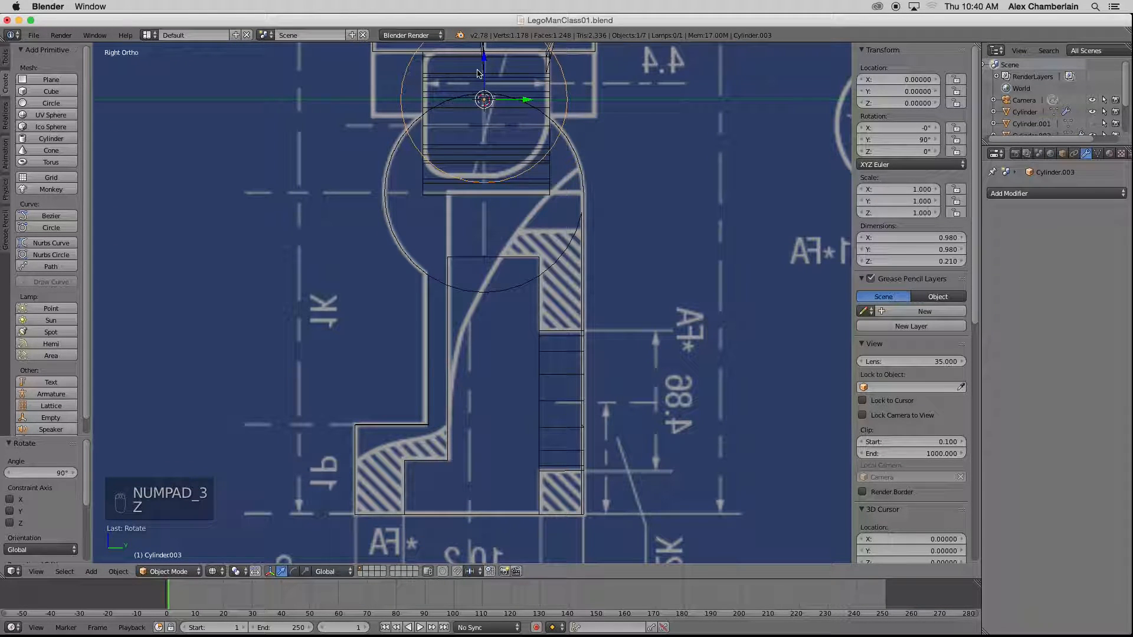
{"action": "key", "text": "g"}
{"action": "key", "text": "z"}
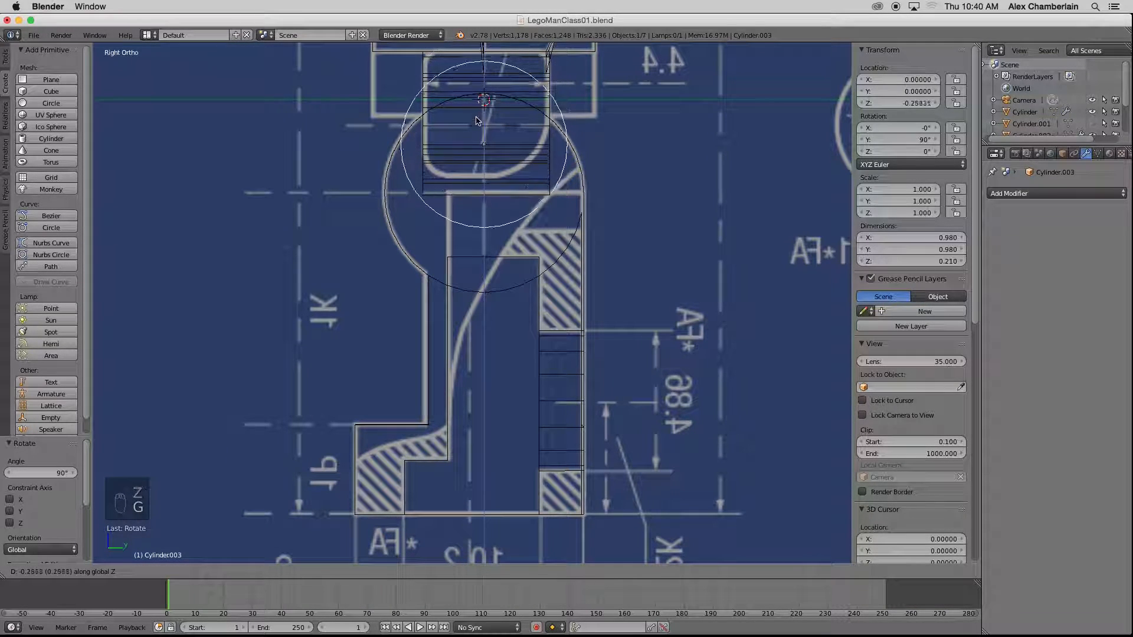
{"action": "left_click", "coordinate": [475, 168]}
- Select the leg object and turn on its Wire and Draw All Edges display options
{"action": "scroll", "coordinate": [492, 190], "scroll_direction": "up", "scroll_amount": 5}
{"action": "scroll", "coordinate": [492, 190], "scroll_direction": "down", "scroll_amount": 3}
{"action": "right_click", "coordinate": [587, 245]}
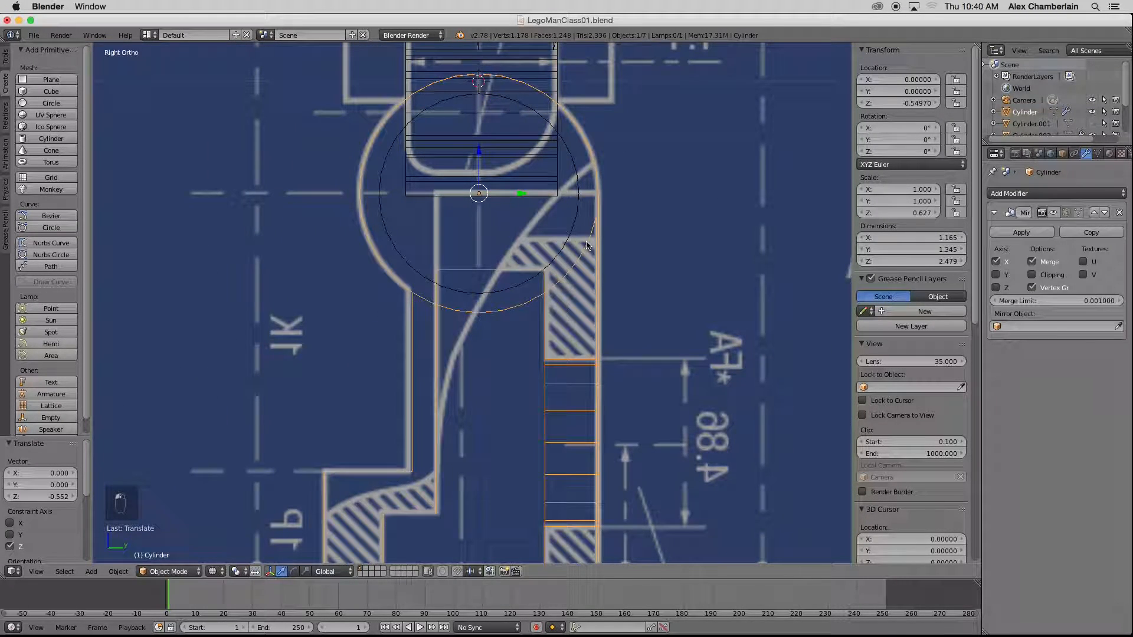
{"action": "middle_click_drag", "start_coordinate": [561, 256], "coordinate": [614, 260]}
{"action": "key", "text": "z"}
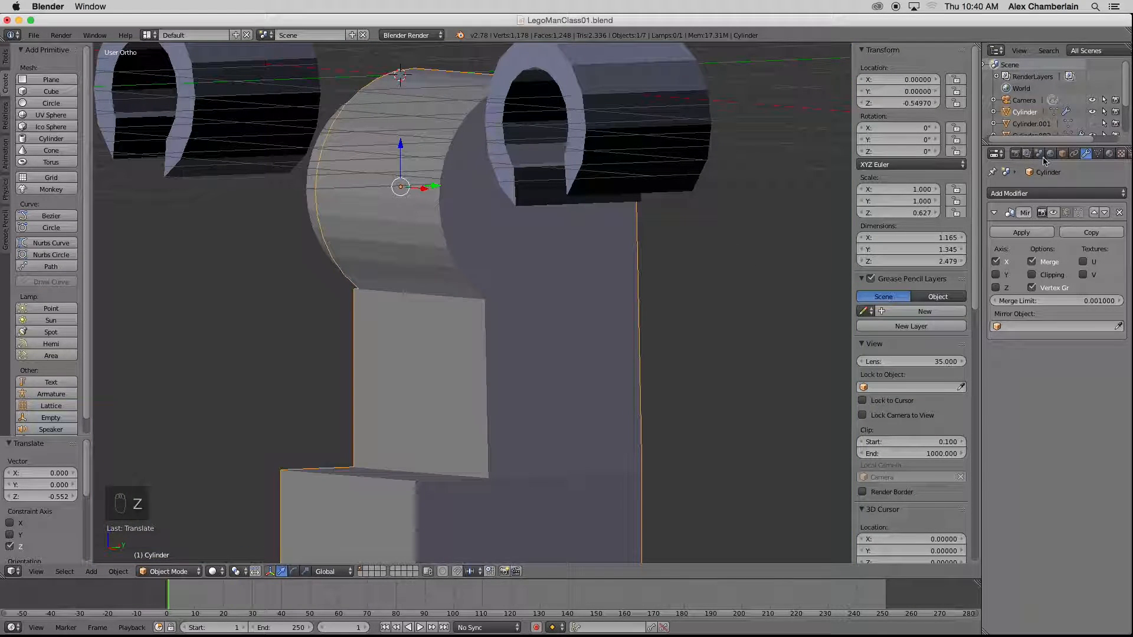
{"action": "left_click", "coordinate": [1061, 154]}
{"action": "left_click", "coordinate": [993, 476]}
{"action": "left_click", "coordinate": [993, 489]}
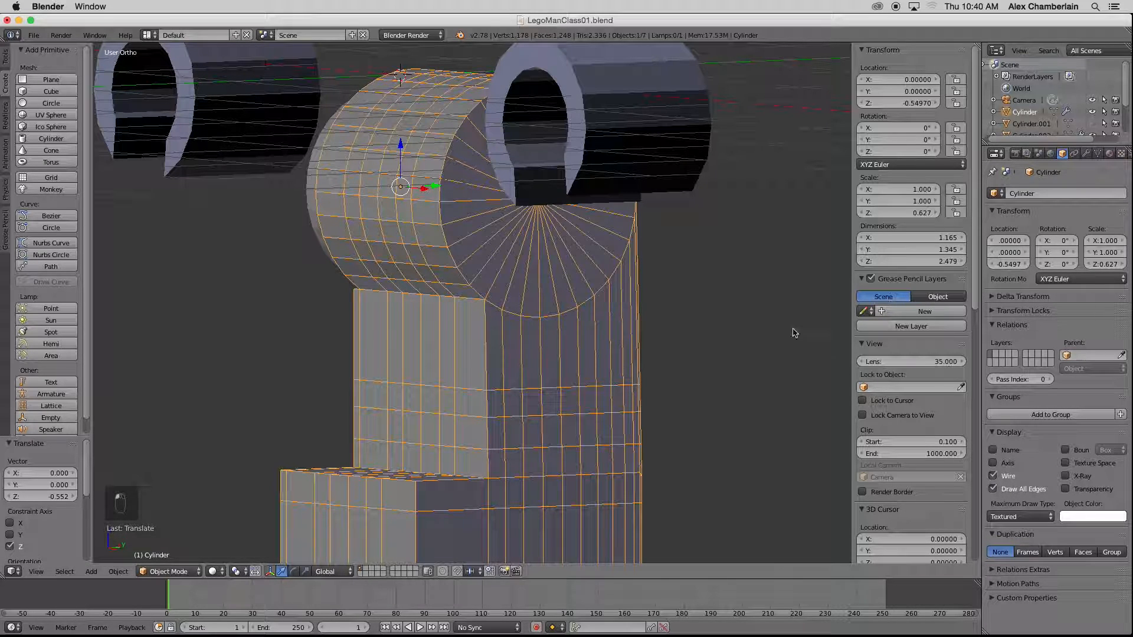
- Move the hip cylinder up along Z by about 0.002 so its centre aligns with the centre of the leg's round top
{"action": "right_click", "coordinate": [309, 209]}
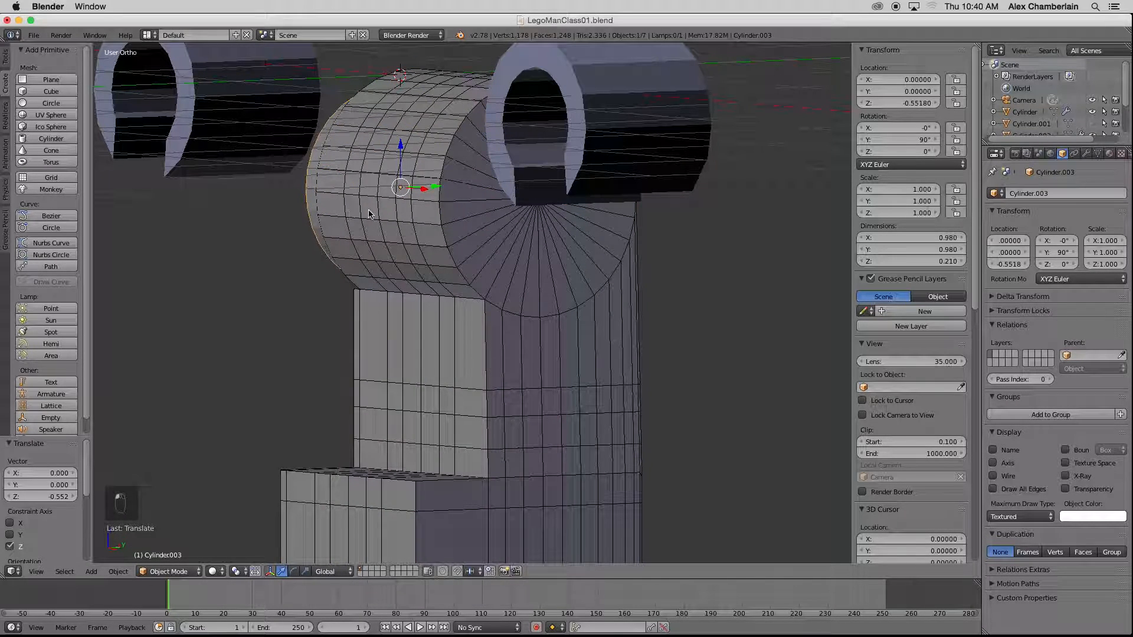
{"action": "key", "text": "KP_3"}
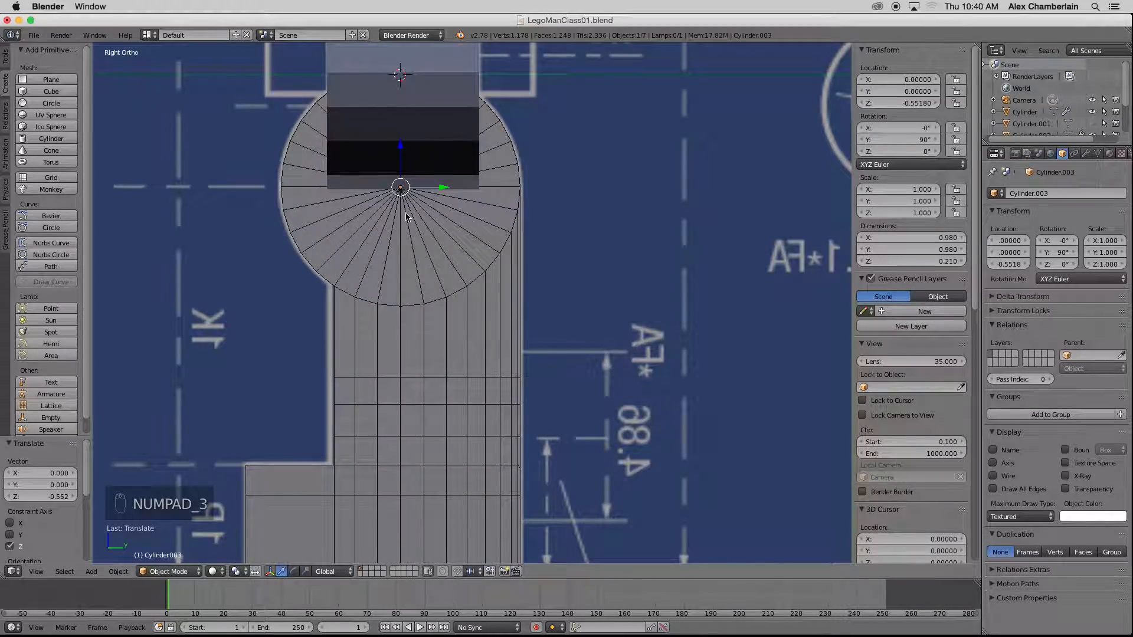
{"action": "key", "text": "z"}
{"action": "scroll", "coordinate": [401, 187], "scroll_direction": "up", "scroll_amount": 8}
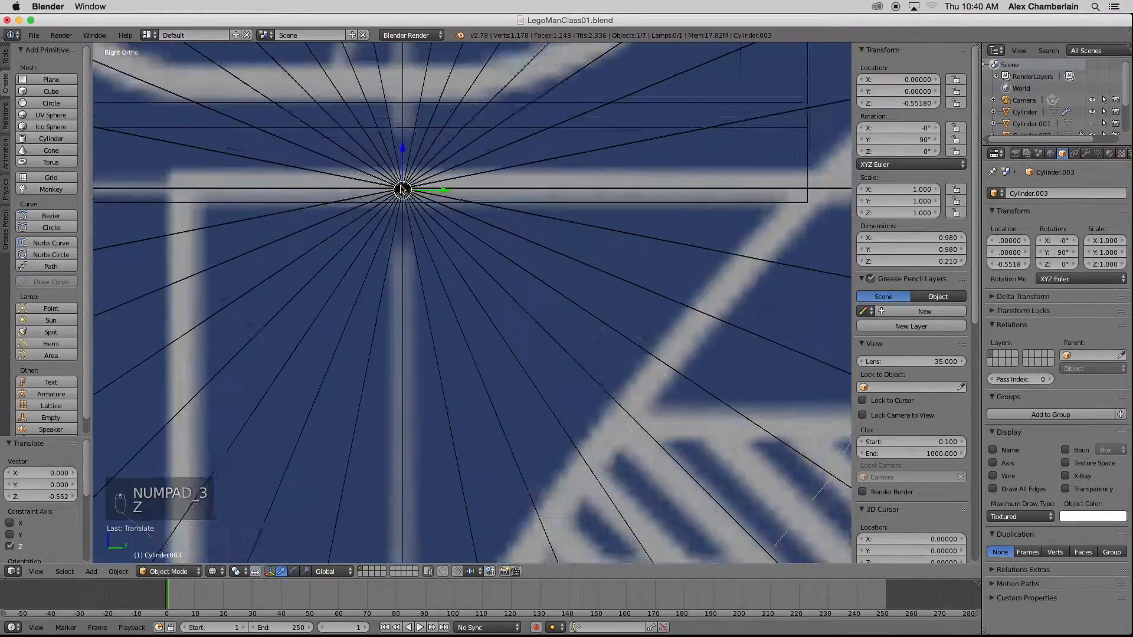
{"action": "scroll", "coordinate": [412, 177], "scroll_direction": "up", "scroll_amount": 3}
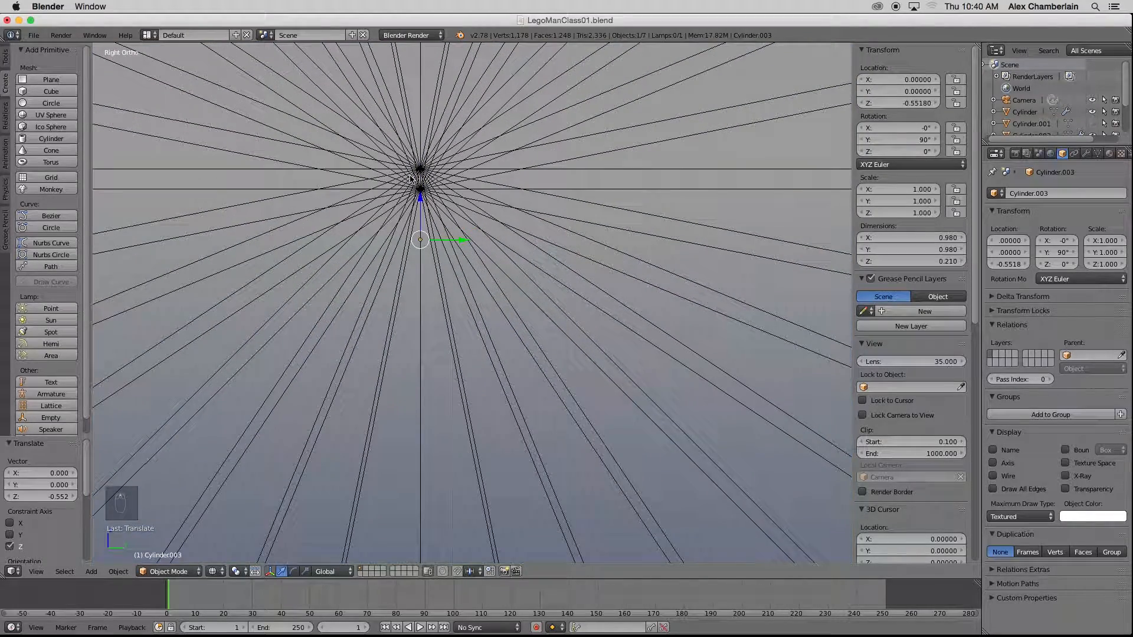
{"action": "key", "text": "g"}
{"action": "key", "text": "z"}
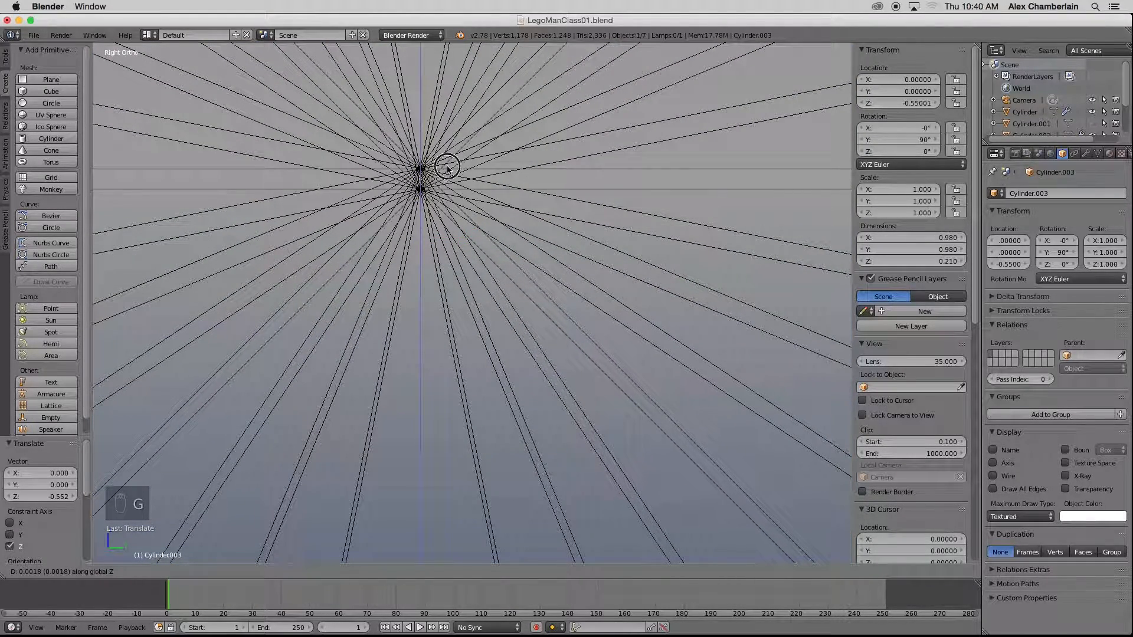
{"action": "left_click", "coordinate": [447, 168]}
- Scale the hip cylinder by about 1.183 in Y and Z, keeping its thickness, to match the leg's round outline
{"action": "scroll", "coordinate": [457, 230], "scroll_direction": "down", "scroll_amount": 2}
{"action": "scroll", "coordinate": [457, 230], "scroll_direction": "down", "scroll_amount": 4}
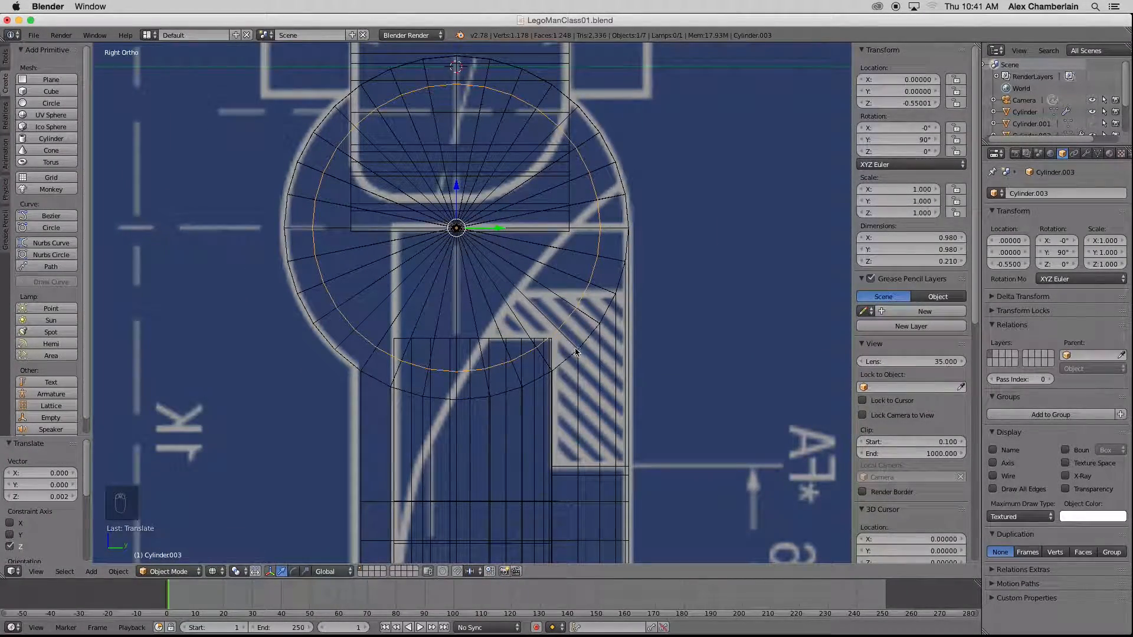
{"action": "key", "text": "s"}
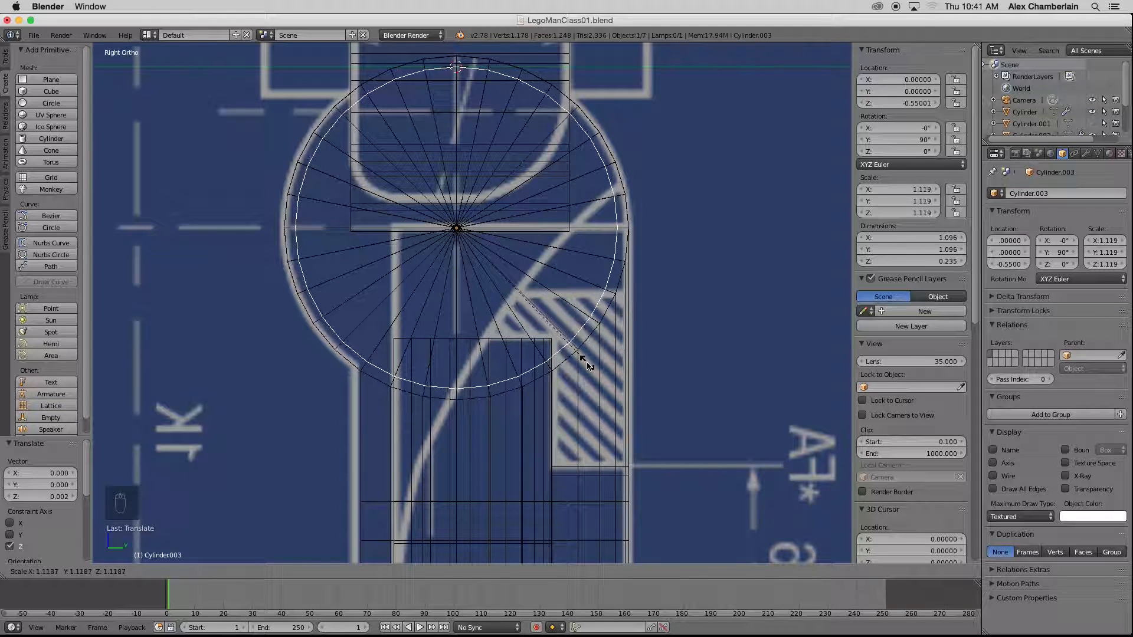
{"action": "key", "text": "shift+z"}
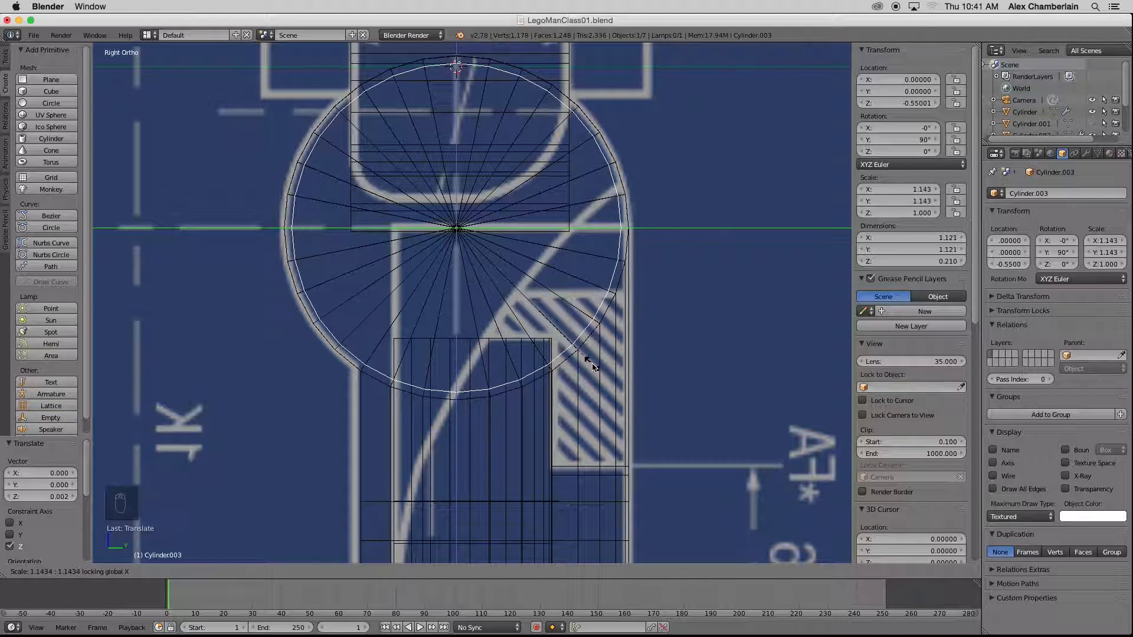
{"action": "left_click", "coordinate": [597, 368]}
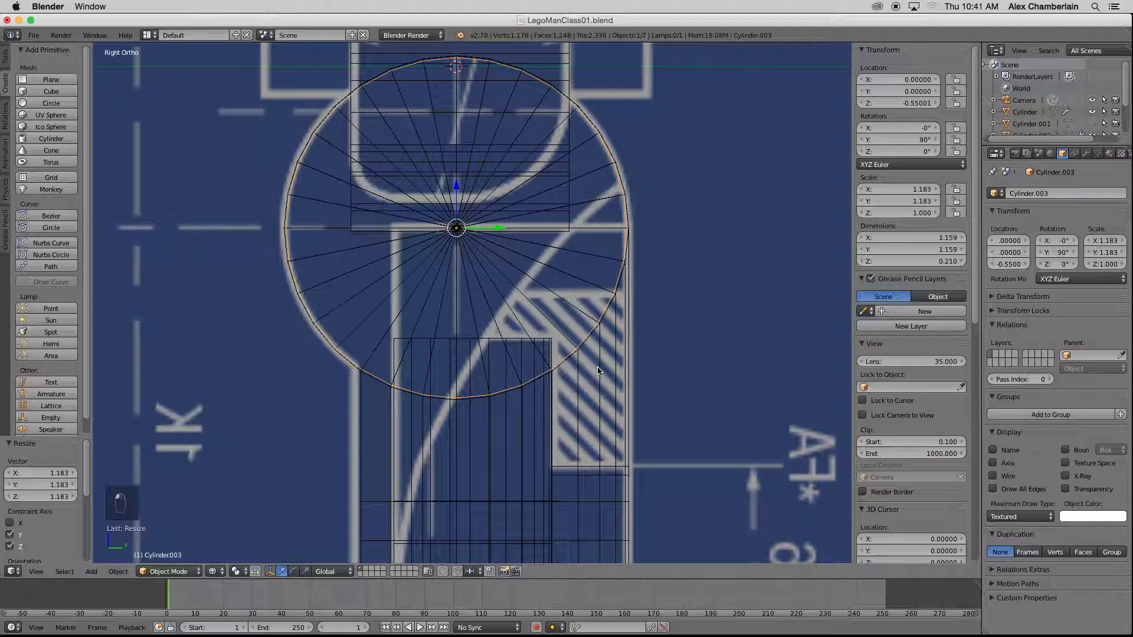
- Examine from the front and from angled views how the enlarged hip cylinder fits against the leg and the blueprint
{"action": "key", "text": "KP_1"}
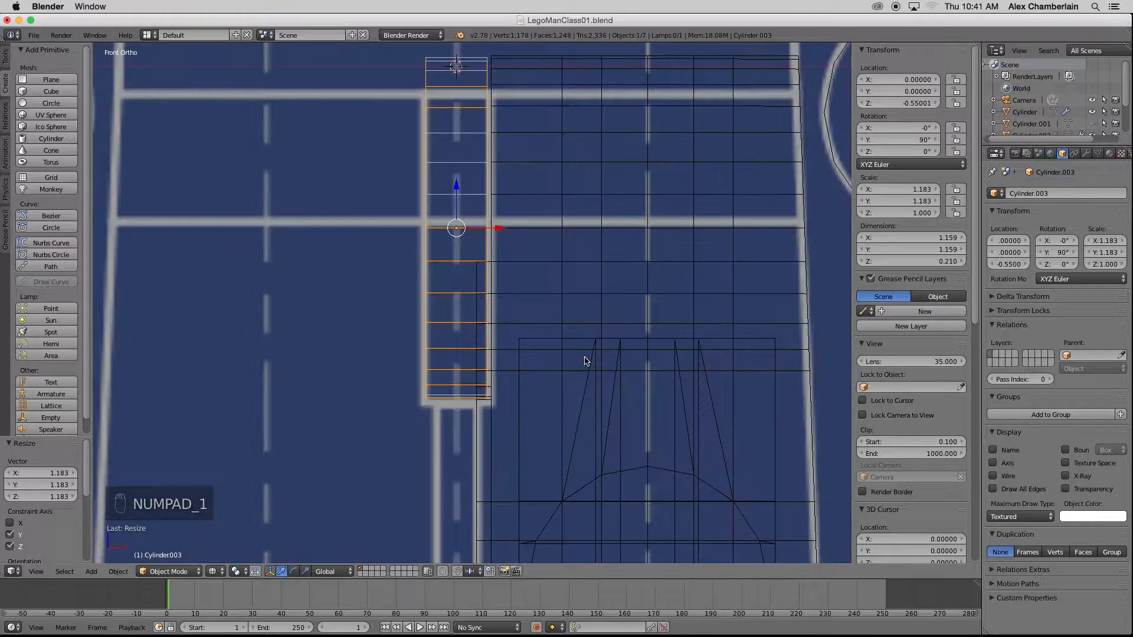
{"action": "key", "text": "z"}
{"action": "mouse_move", "coordinate": [586, 361]}
{"action": "middle_mouse_down"}
{"action": "mouse_move", "coordinate": [478, 374]}
{"action": "mouse_move", "coordinate": [613, 364]}
{"action": "middle_mouse_up"}
{"action": "scroll", "coordinate": [265, 279], "scroll_direction": "up", "scroll_amount": 10}
{"action": "scroll", "coordinate": [281, 284], "scroll_direction": "down", "scroll_amount": 4}
{"action": "scroll", "coordinate": [277, 286], "scroll_direction": "down", "scroll_amount": 6}
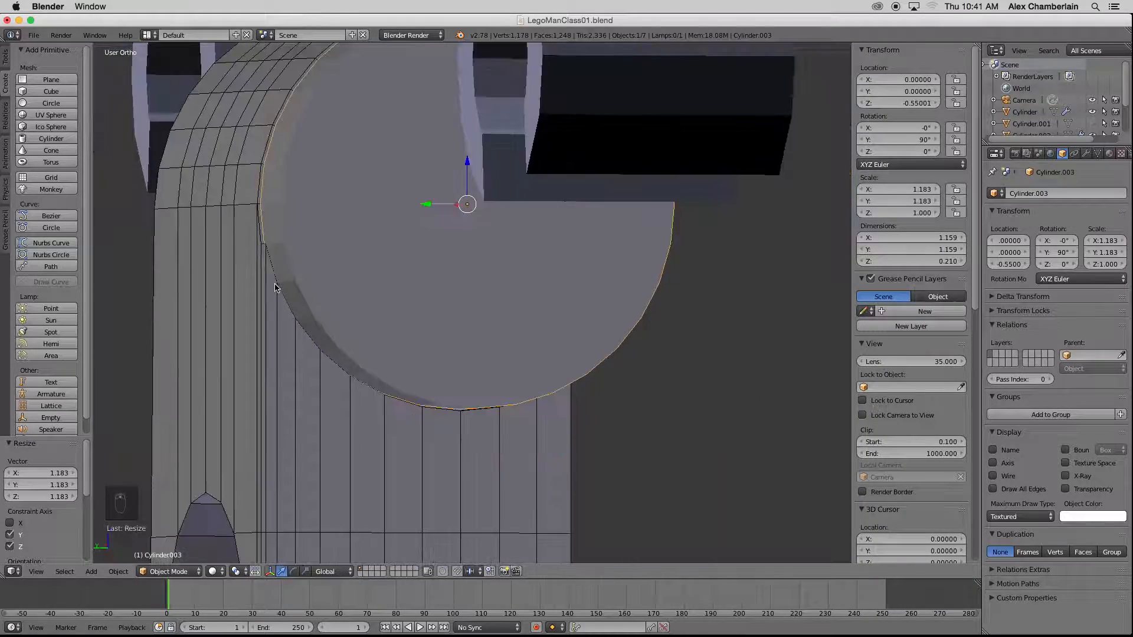
{"action": "middle_click_drag", "start_coordinate": [449, 293], "coordinate": [352, 292]}
{"action": "key", "text": "KP_1"}
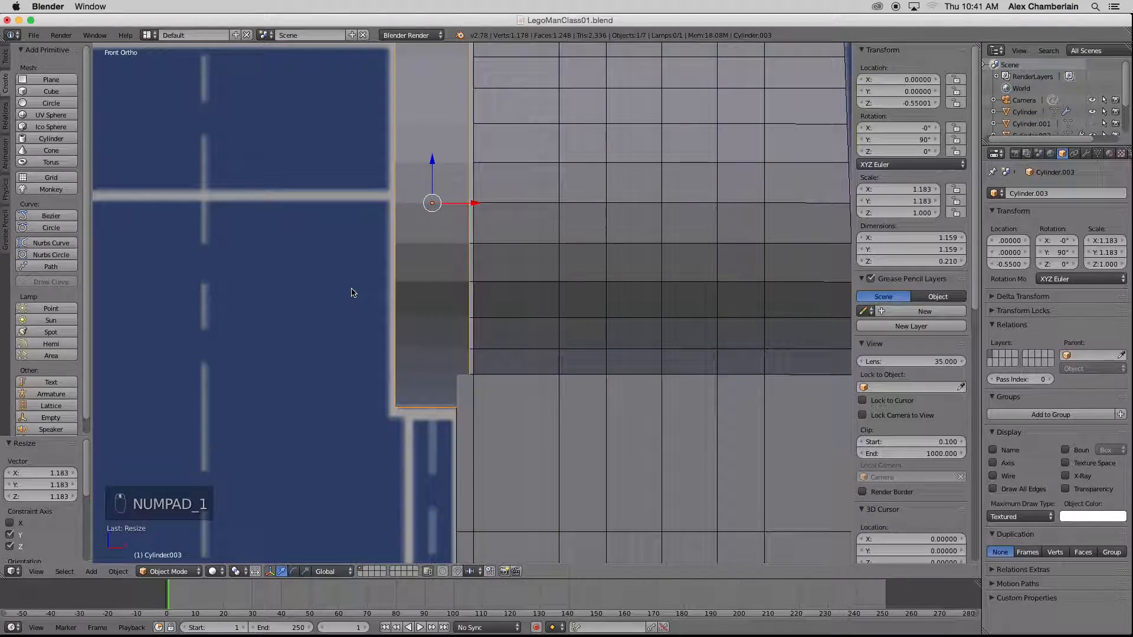
{"action": "scroll", "coordinate": [371, 354], "scroll_direction": "down", "scroll_amount": 4}
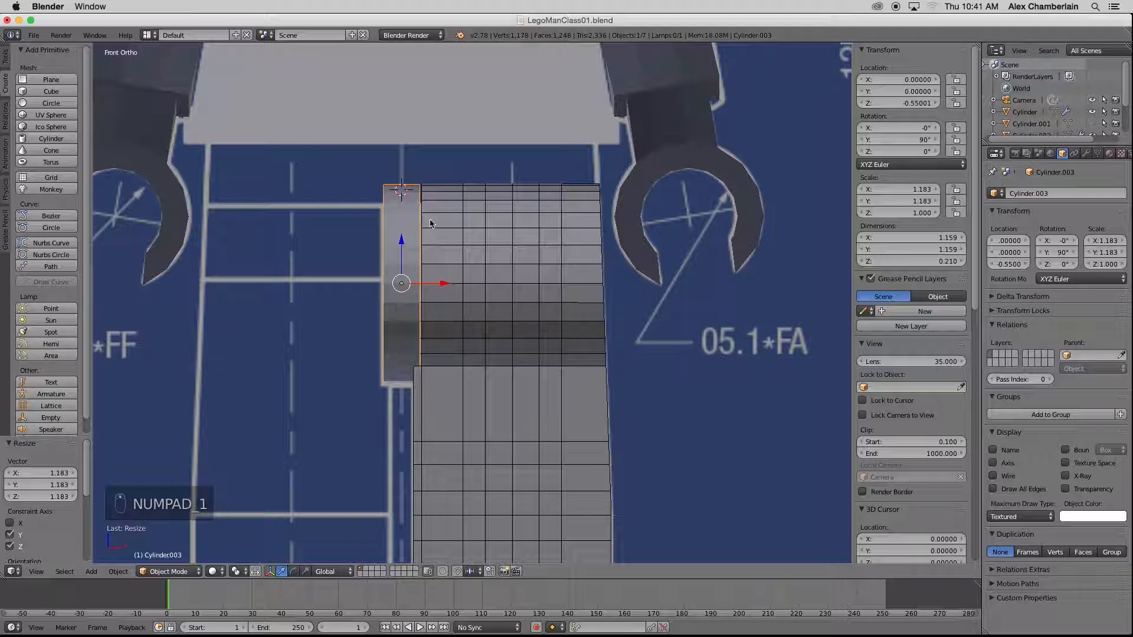
{"action": "scroll", "coordinate": [434, 197], "scroll_direction": "up", "scroll_amount": 4}
{"action": "scroll", "coordinate": [433, 197], "scroll_direction": "down", "scroll_amount": 2}
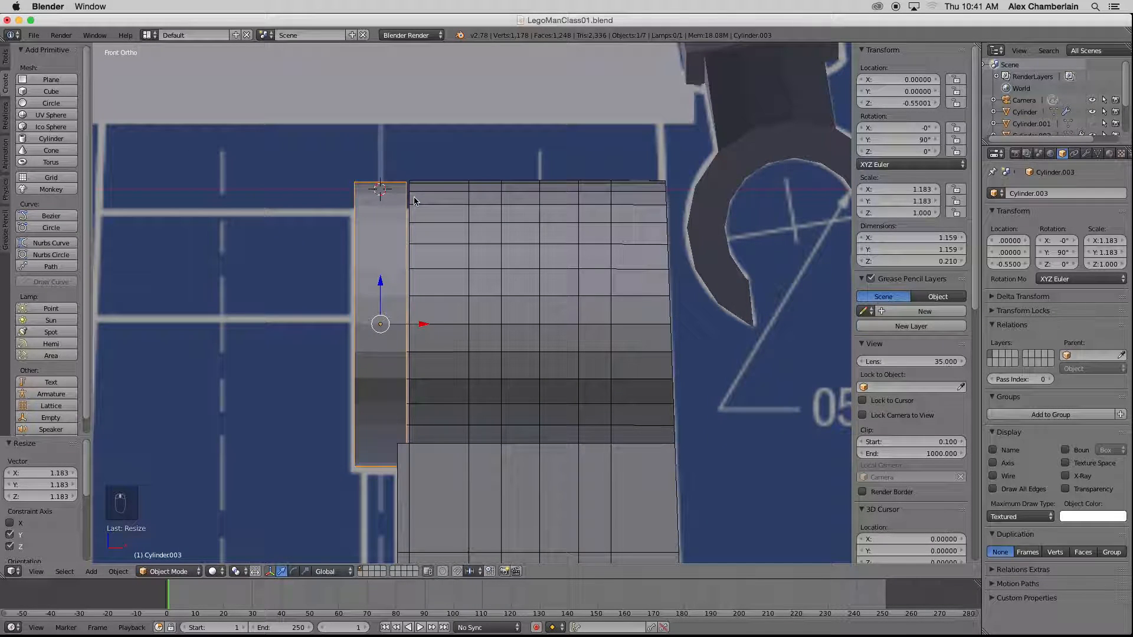
- In Edit Mode, extrude the eight top faces of the hip cylinder upward by about 0.307
{"action": "key", "text": "KP_3"}
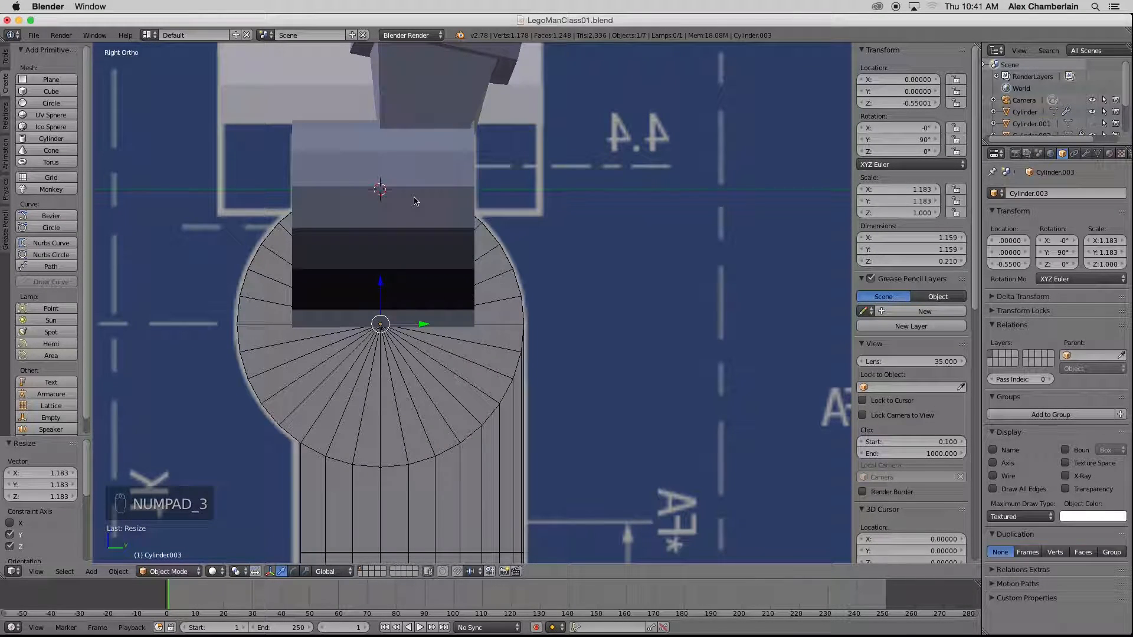
{"action": "key", "text": "z"}
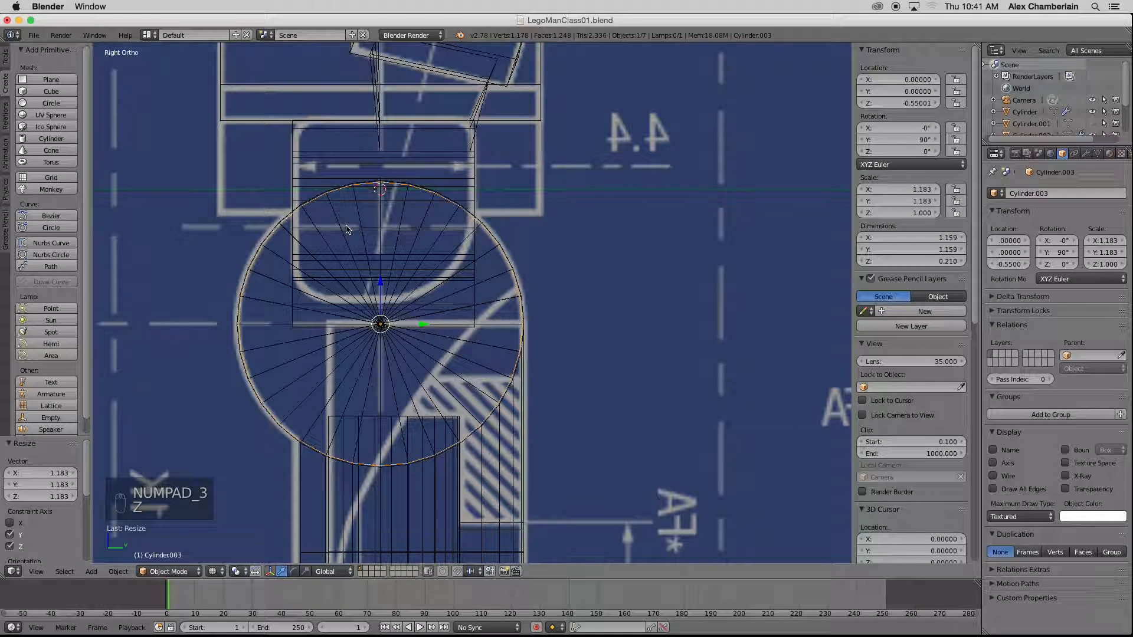
{"action": "key", "text": "Tab"}
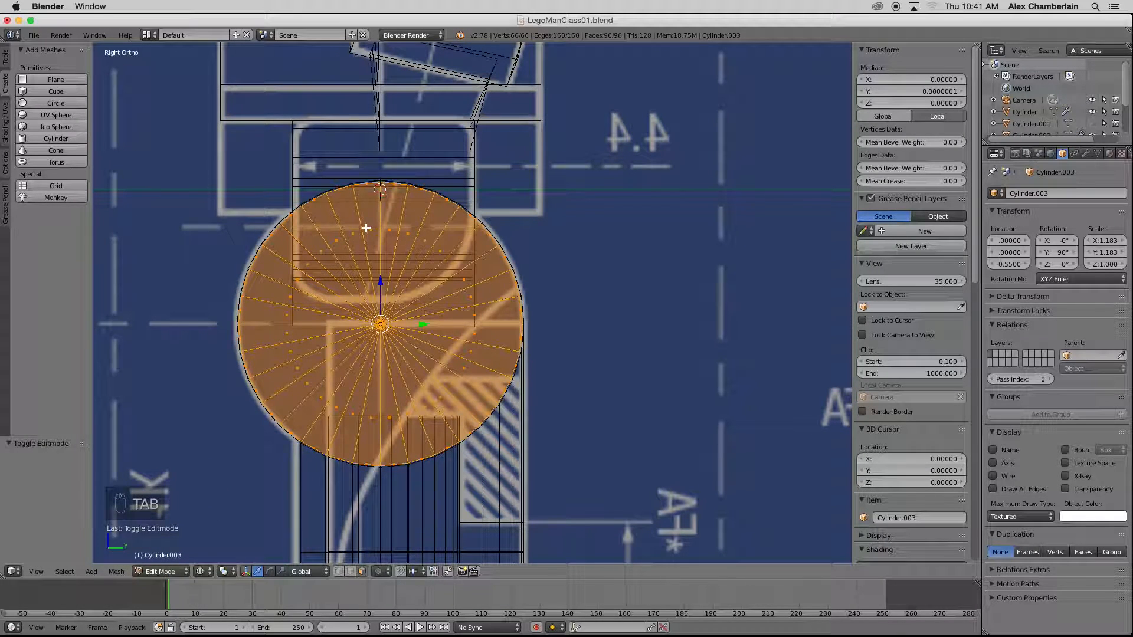
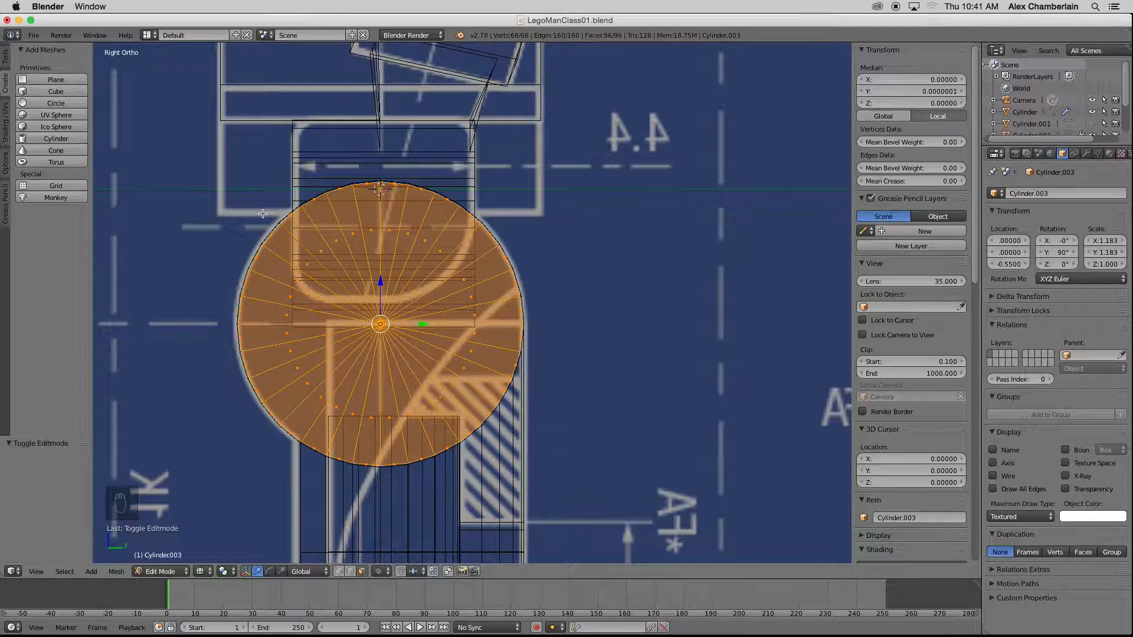
{"action": "scroll", "coordinate": [261, 209], "scroll_direction": "up", "scroll_amount": 1}
{"action": "right_click", "coordinate": [295, 215]}
{"action": "right_click", "coordinate": [325, 194], "text": "shift"}
{"action": "right_click", "coordinate": [355, 180], "text": "shift"}
{"action": "right_click", "coordinate": [388, 175], "text": "shift"}
{"action": "right_click", "coordinate": [419, 177], "text": "shift"}
{"action": "right_click", "coordinate": [451, 182], "text": "shift"}
{"action": "right_click", "coordinate": [482, 189], "text": "shift"}
{"action": "right_click", "coordinate": [518, 205], "text": "shift"}
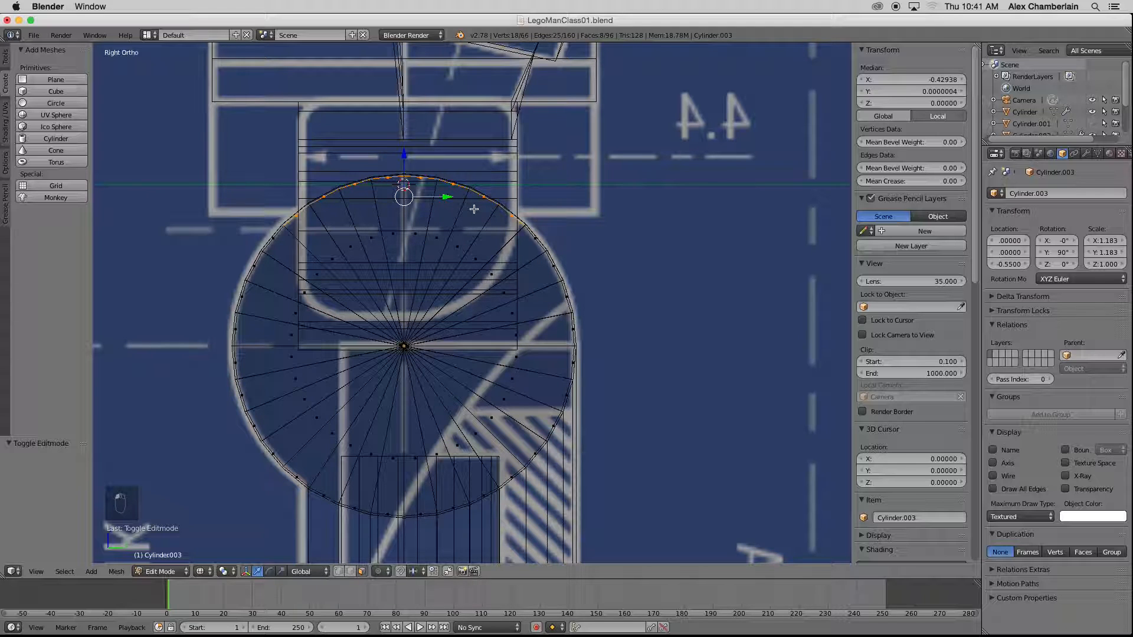
{"action": "key", "text": "e"}
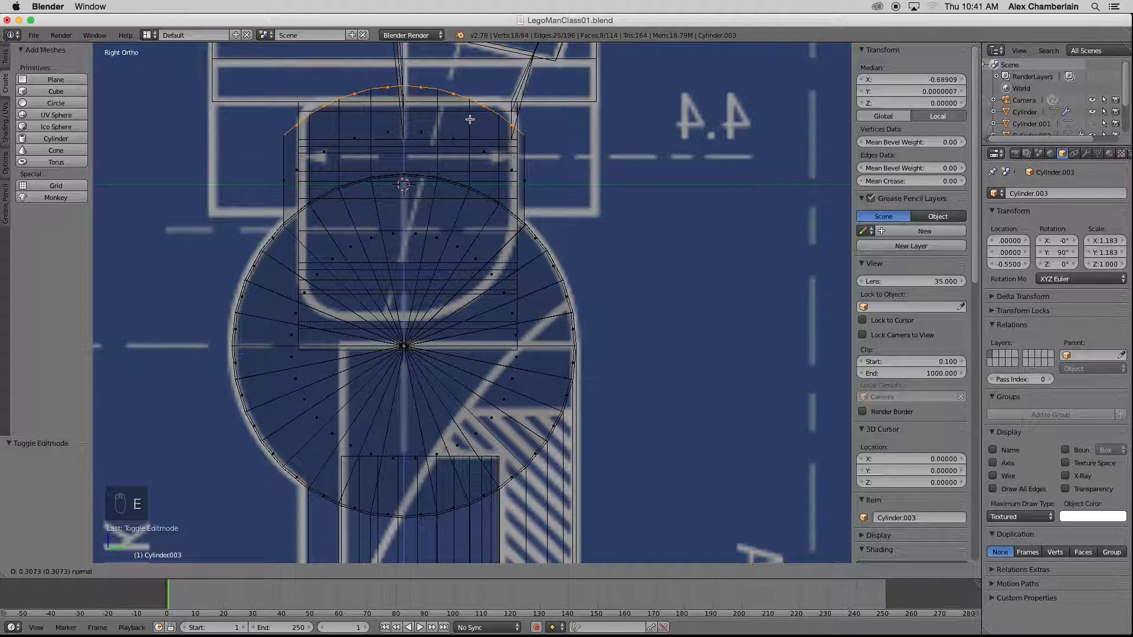
{"action": "left_click", "coordinate": [469, 119]}
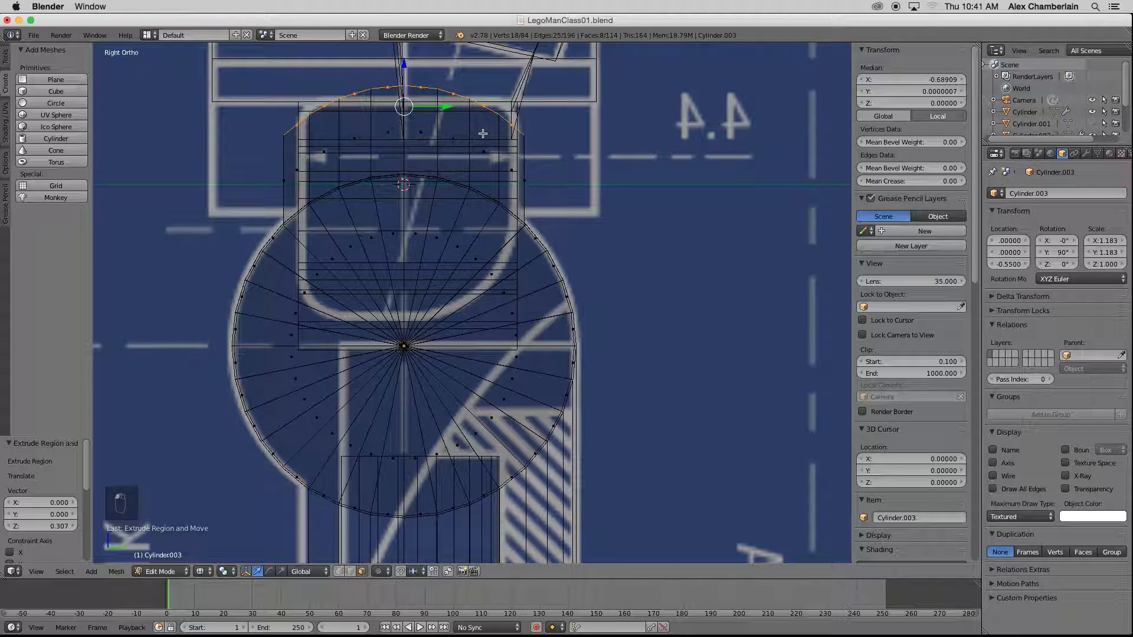
- Flatten the extruded top faces to 0 along Z and raise them about 0.012 to the blueprint line
{"action": "key", "text": "s"}
{"action": "key", "text": "z"}
{"action": "key", "text": "0"}
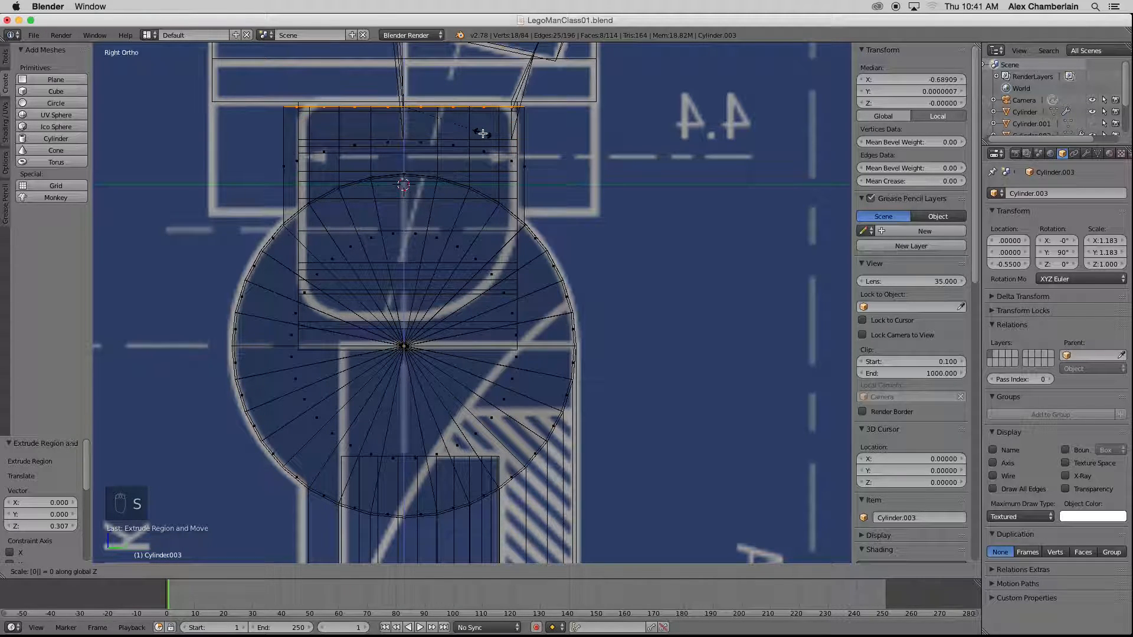
{"action": "left_click", "coordinate": [483, 134]}
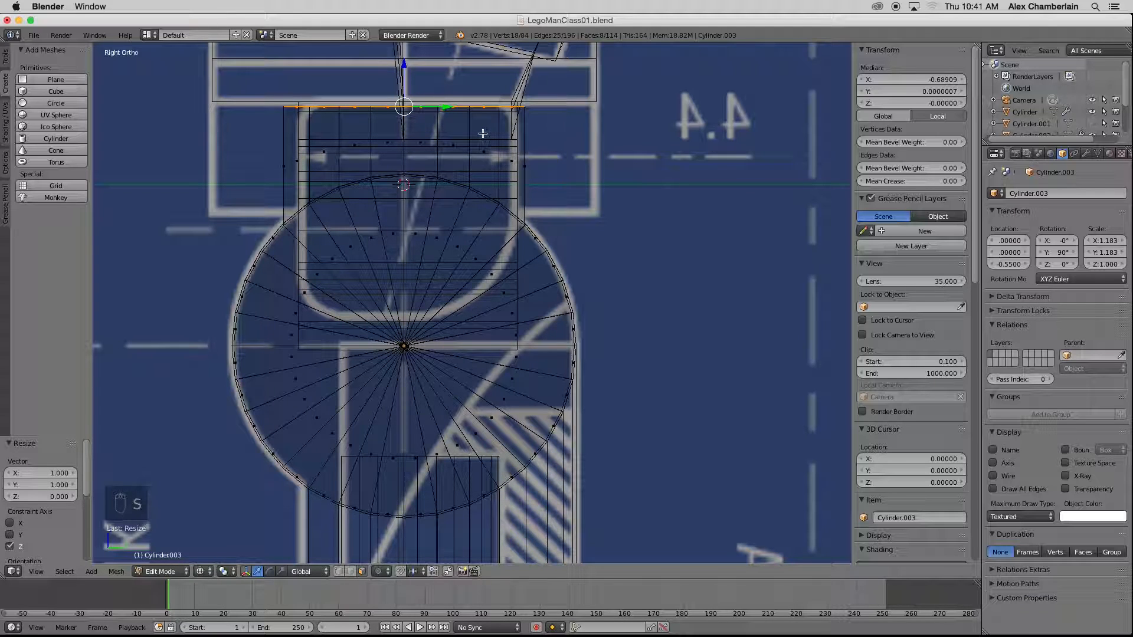
{"action": "key", "text": "g"}
{"action": "key", "text": "z"}
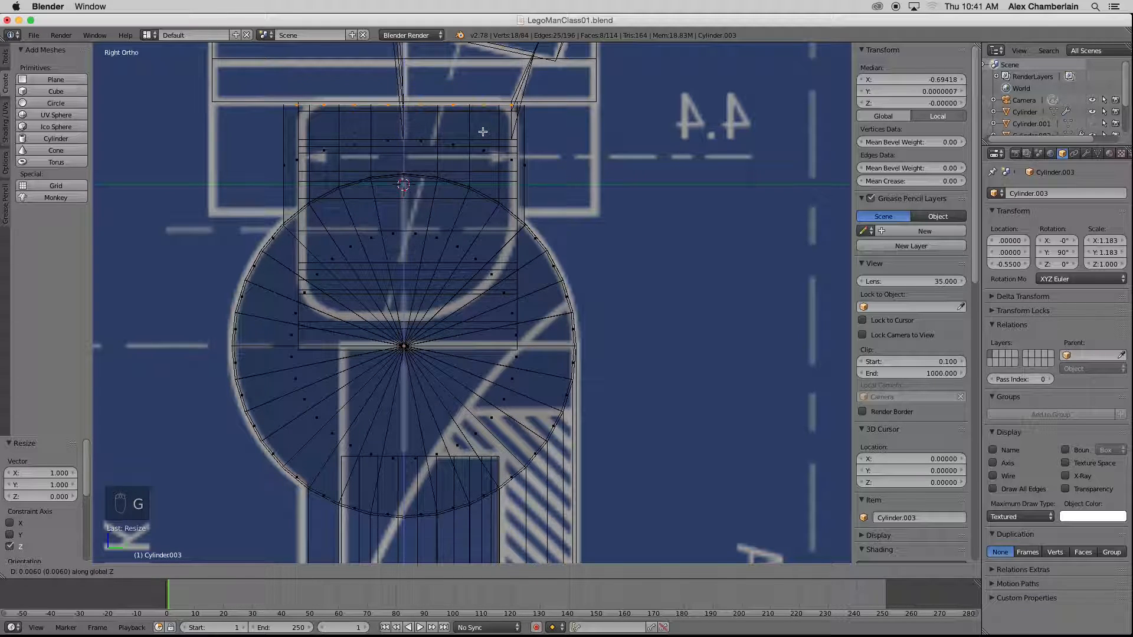
{"action": "left_click", "coordinate": [483, 129]}
- Extrude the front and back faces of the raised block in place and scale them about 1.618 along Y to the blueprint's outer edges
{"action": "right_click", "coordinate": [524, 164]}
{"action": "right_click", "coordinate": [281, 160], "text": "shift"}
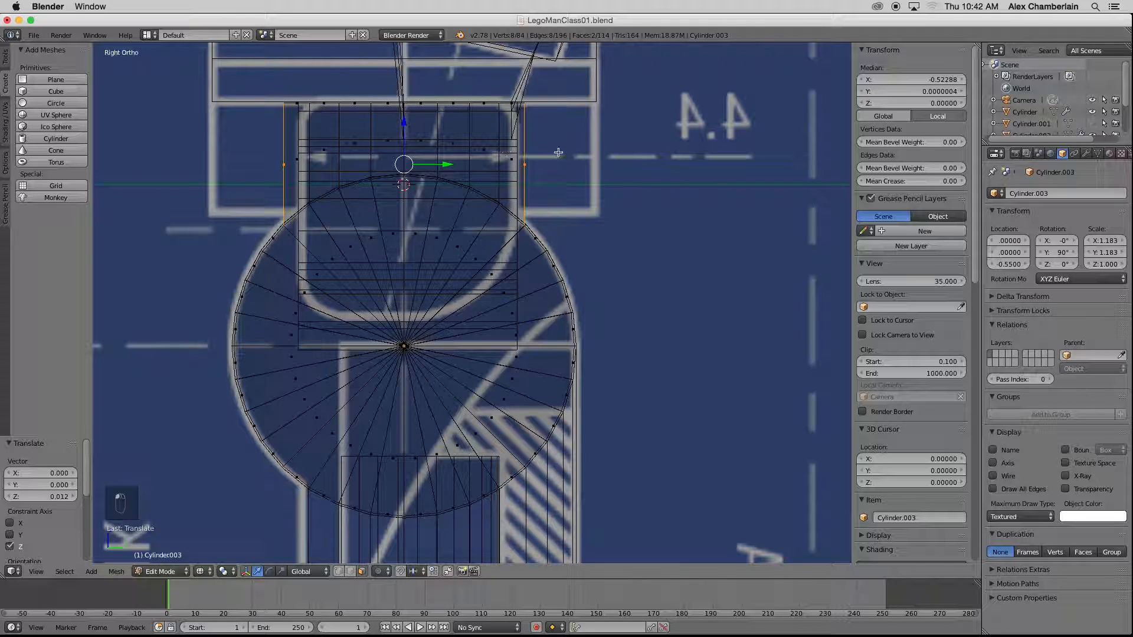
{"action": "key", "text": "e"}
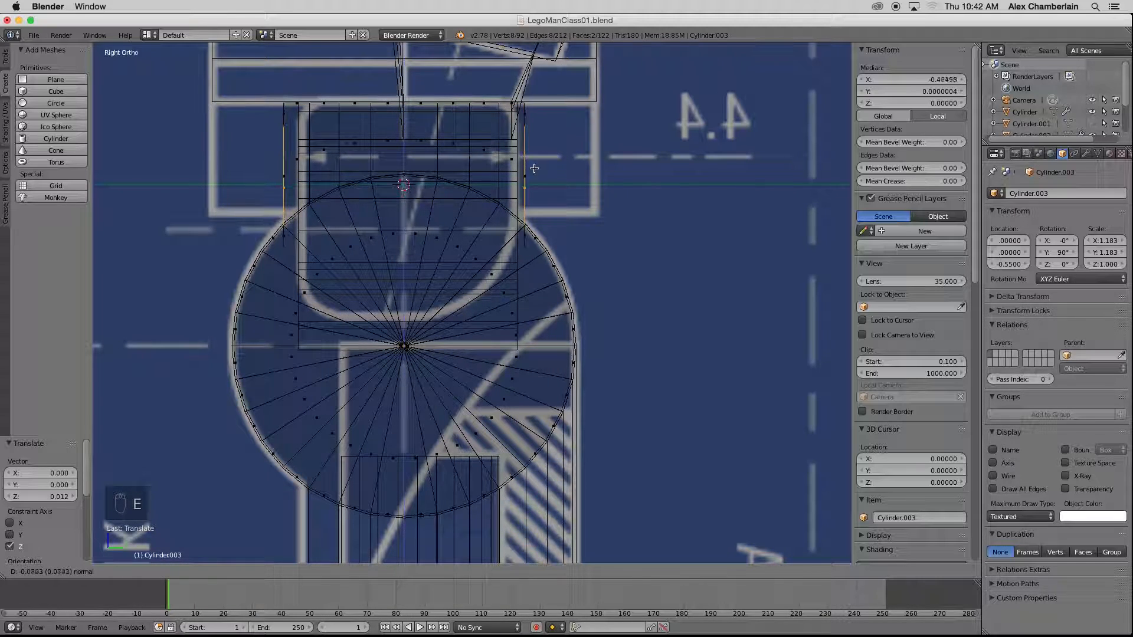
{"action": "right_click", "coordinate": [560, 159]}
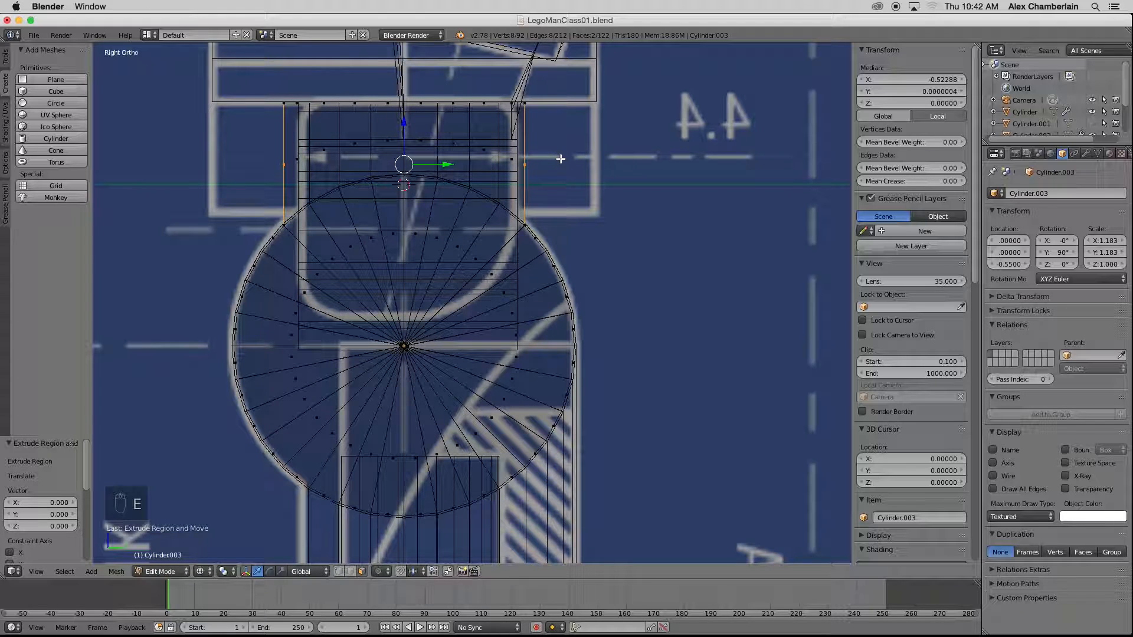
{"action": "key", "text": "s"}
{"action": "key", "text": "y"}
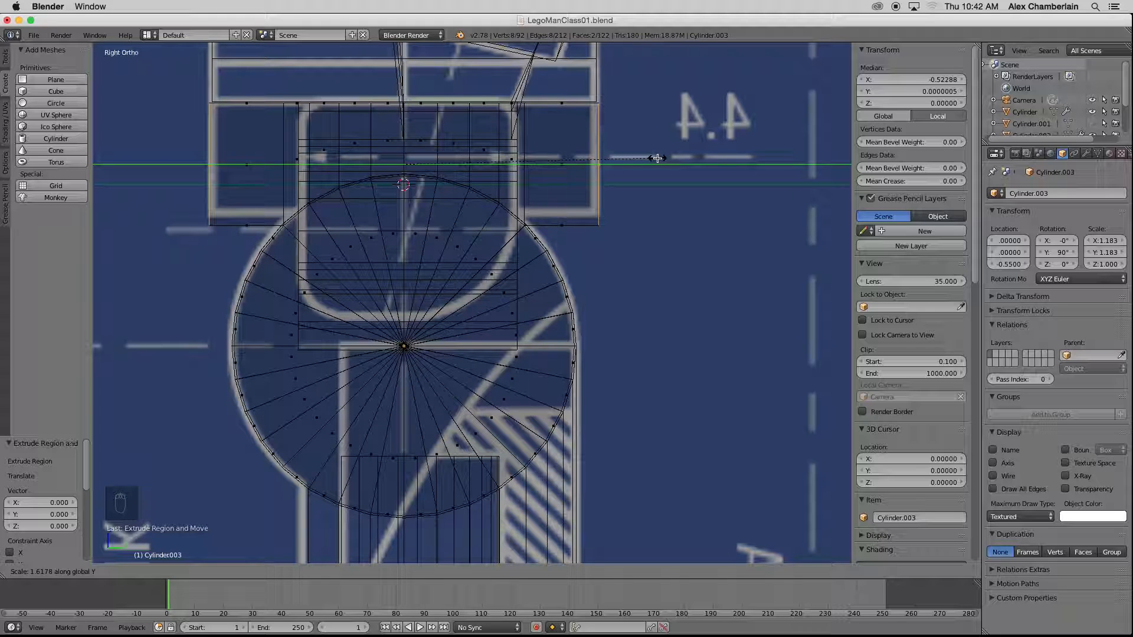
{"action": "left_click", "coordinate": [657, 158]}
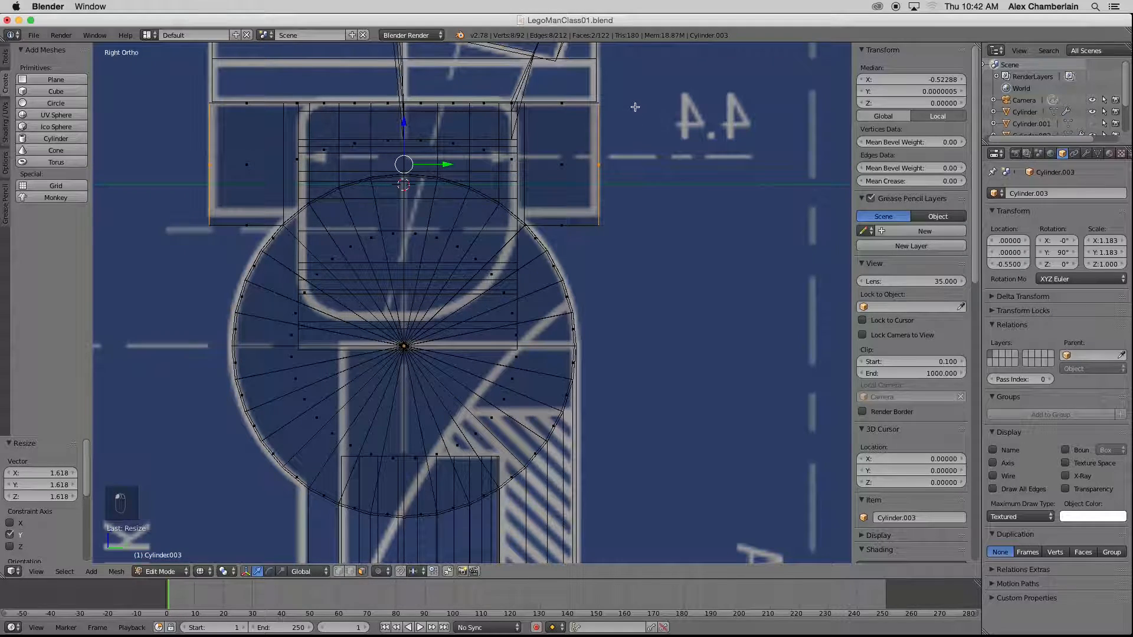
- Scale the hip block's front and back faces by about 0.986 along Y to line up with the blueprint's outer edges
{"action": "scroll", "coordinate": [636, 107], "scroll_direction": "up", "scroll_amount": 6}
{"action": "key", "text": "s"}
{"action": "key", "text": "y"}
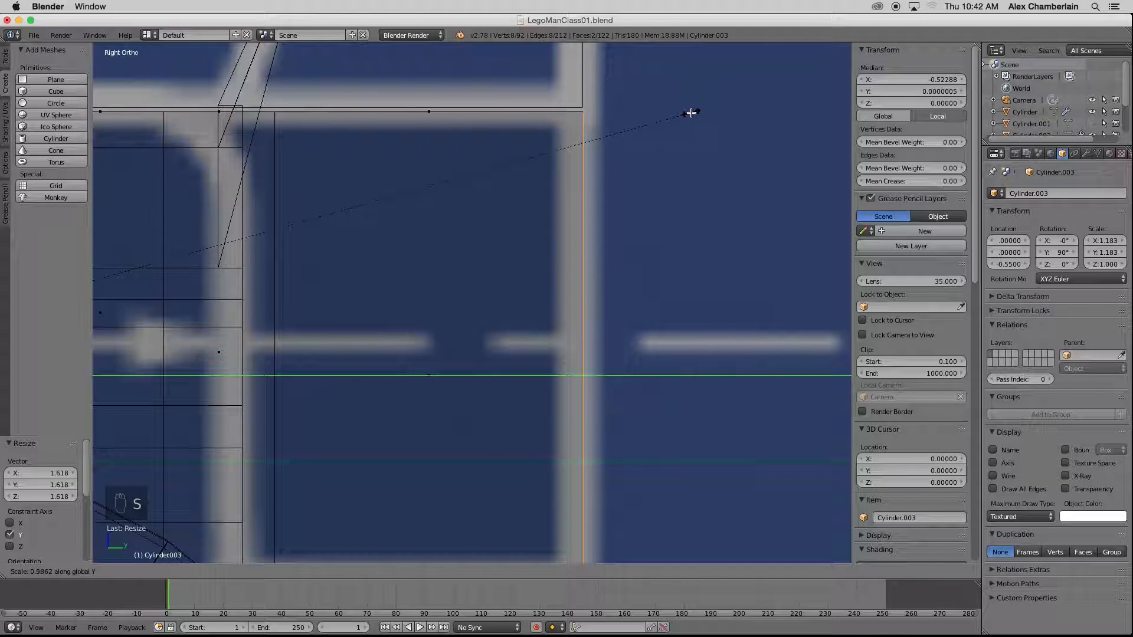
{"action": "left_click", "coordinate": [688, 115]}
{"action": "key", "text": "KP_Decimal"}
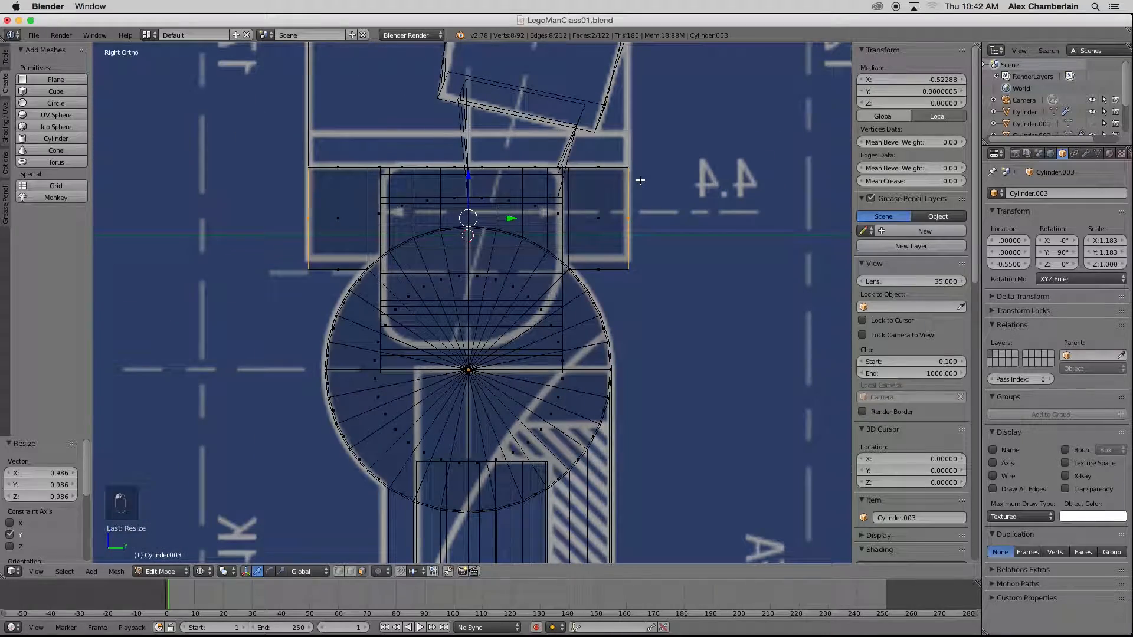
- Clear the selection and select the narrow side faces of the hip block on both its +X and -X sides
{"action": "key", "text": "KP_4"}
{"action": "key", "text": "KP_4"}
{"action": "key", "text": "KP_4"}
{"action": "key", "text": "KP_4"}
{"action": "key", "text": "z"}
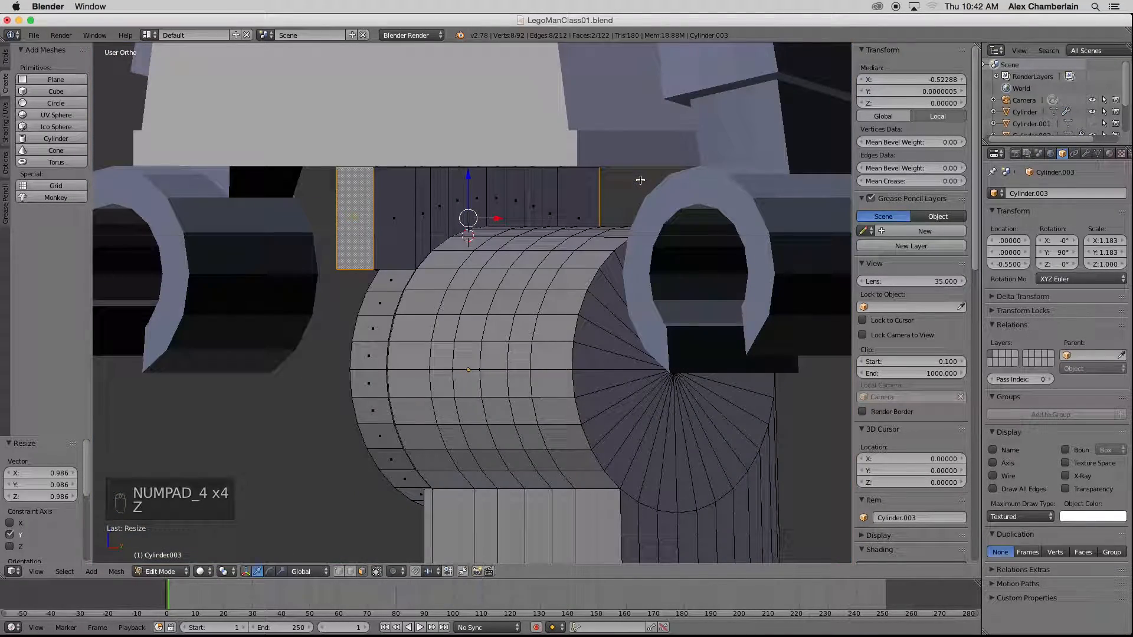
{"action": "key", "text": "KP_8"}
{"action": "key", "text": "KP_2"}
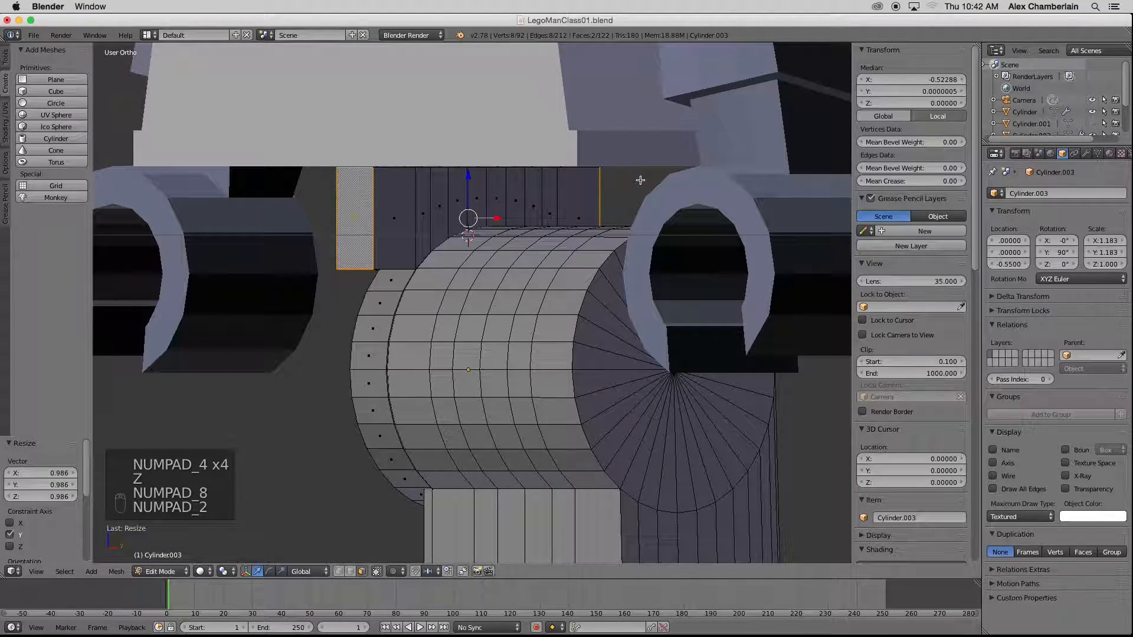
{"action": "key", "text": "a"}
{"action": "key", "text": "a"}
{"action": "key", "text": "c"}
{"action": "mouse_move", "coordinate": [405, 212]}
{"action": "left_mouse_down"}
{"action": "mouse_move", "coordinate": [397, 220]}
{"action": "mouse_move", "coordinate": [474, 195]}
{"action": "mouse_move", "coordinate": [570, 204]}
{"action": "left_mouse_up"}
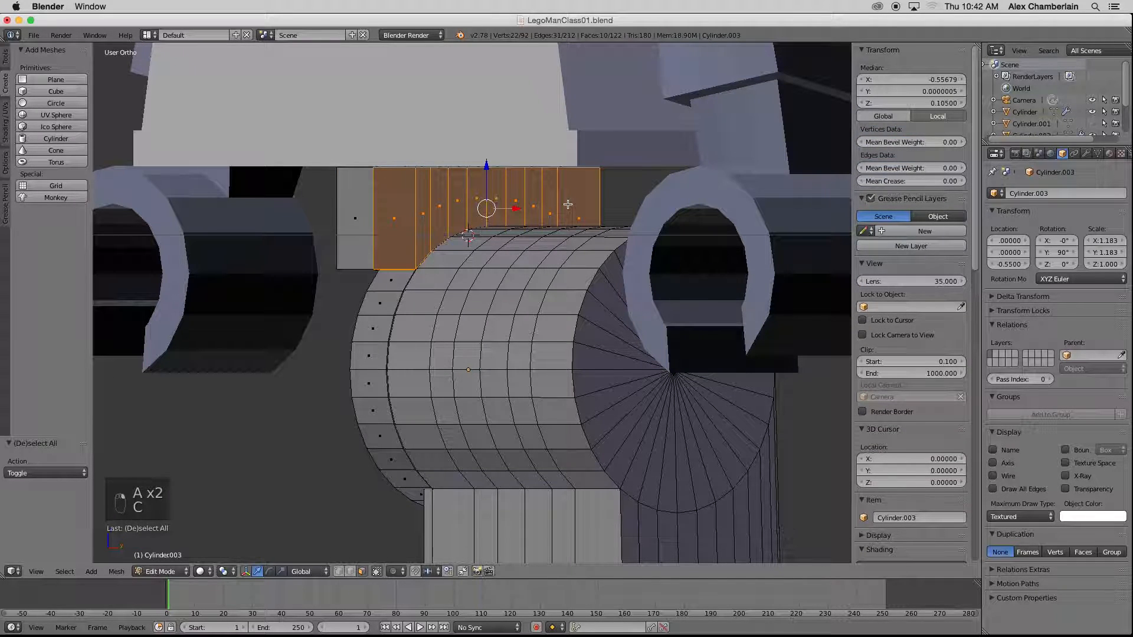
{"action": "key", "text": "KP_1"}
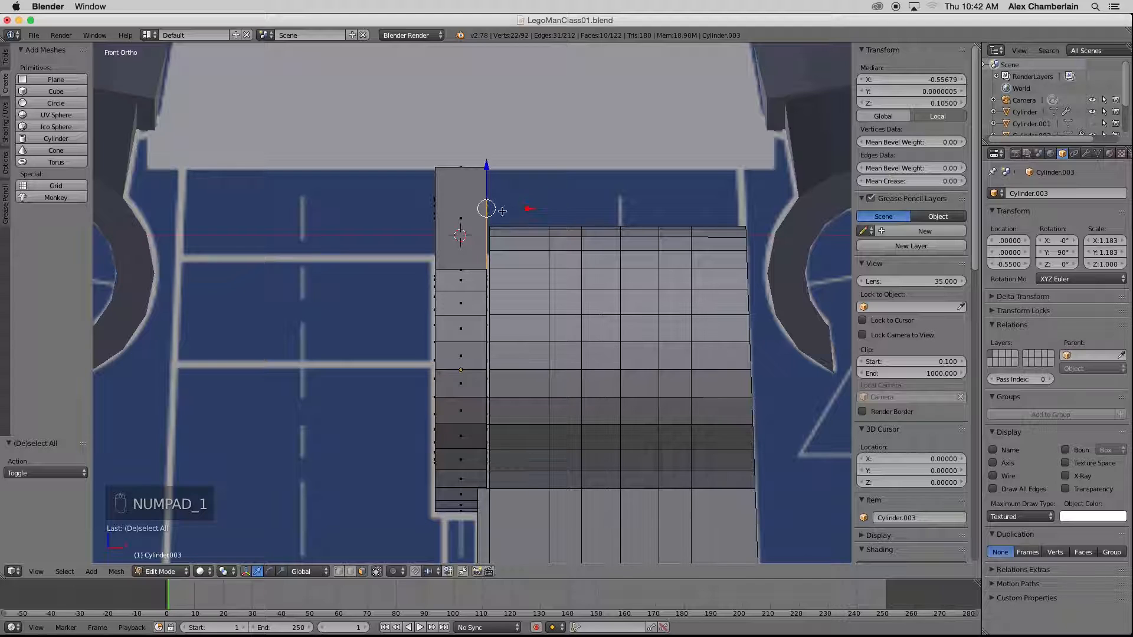
{"action": "middle_click_drag", "start_coordinate": [447, 216], "coordinate": [473, 226]}
{"action": "key", "text": "c"}
{"action": "mouse_move", "coordinate": [473, 226]}
{"action": "left_mouse_down"}
{"action": "mouse_move", "coordinate": [450, 207]}
{"action": "mouse_move", "coordinate": [397, 207]}
{"action": "left_mouse_up"}
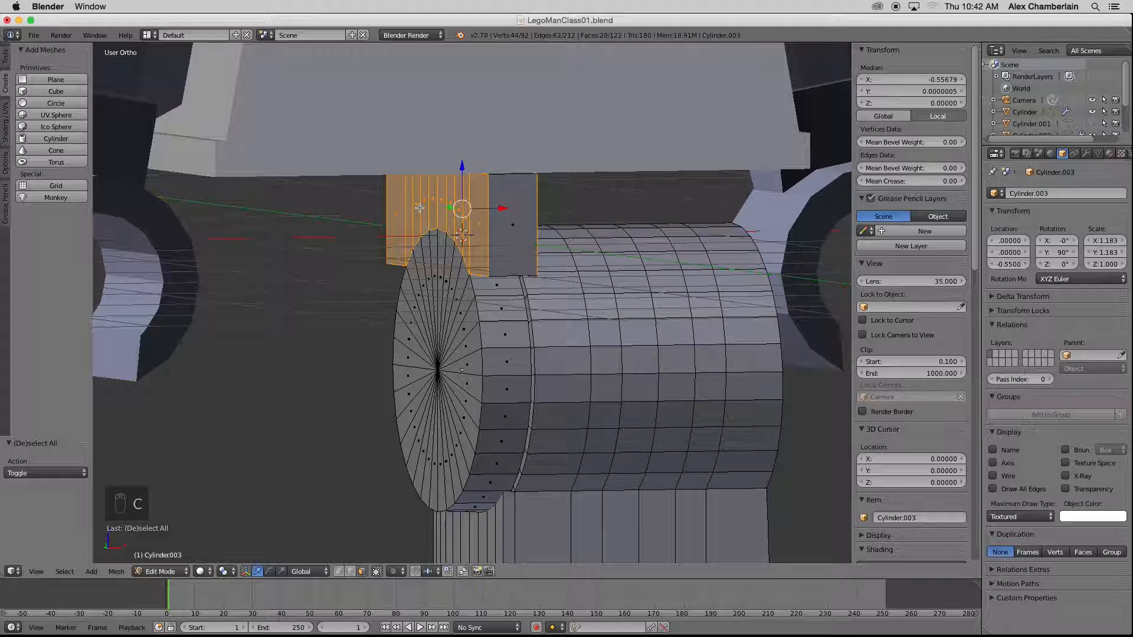
- Extrude the selected side faces in place and scale them about 11.111 along X to the blueprint's hip width
{"action": "key", "text": "KP_1"}
{"action": "key", "text": "e"}
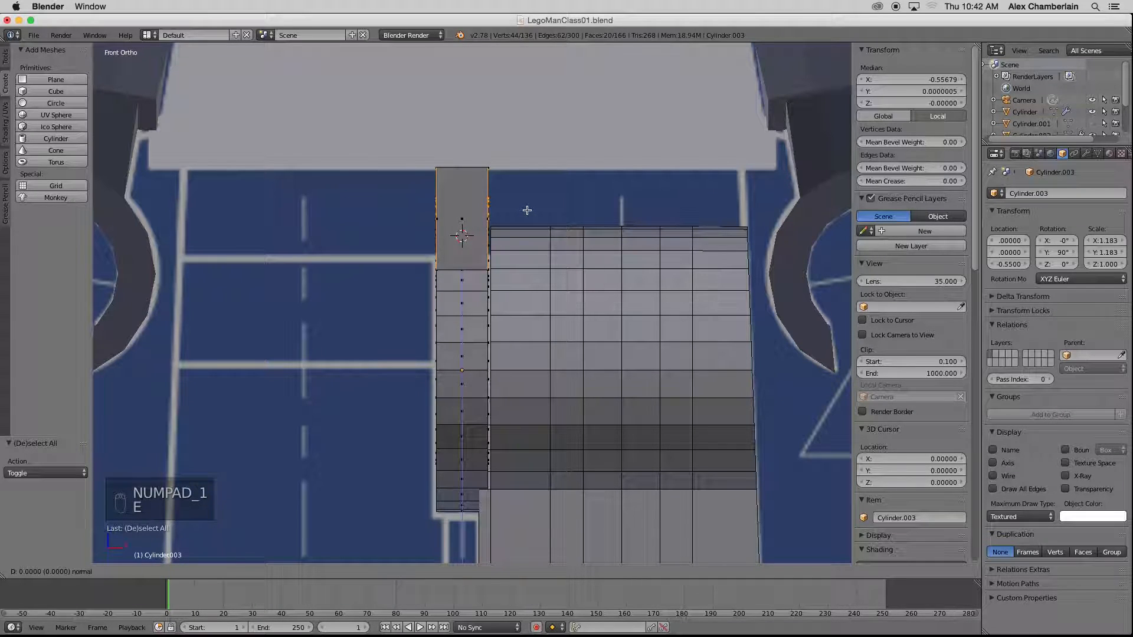
{"action": "left_click", "coordinate": [527, 210]}
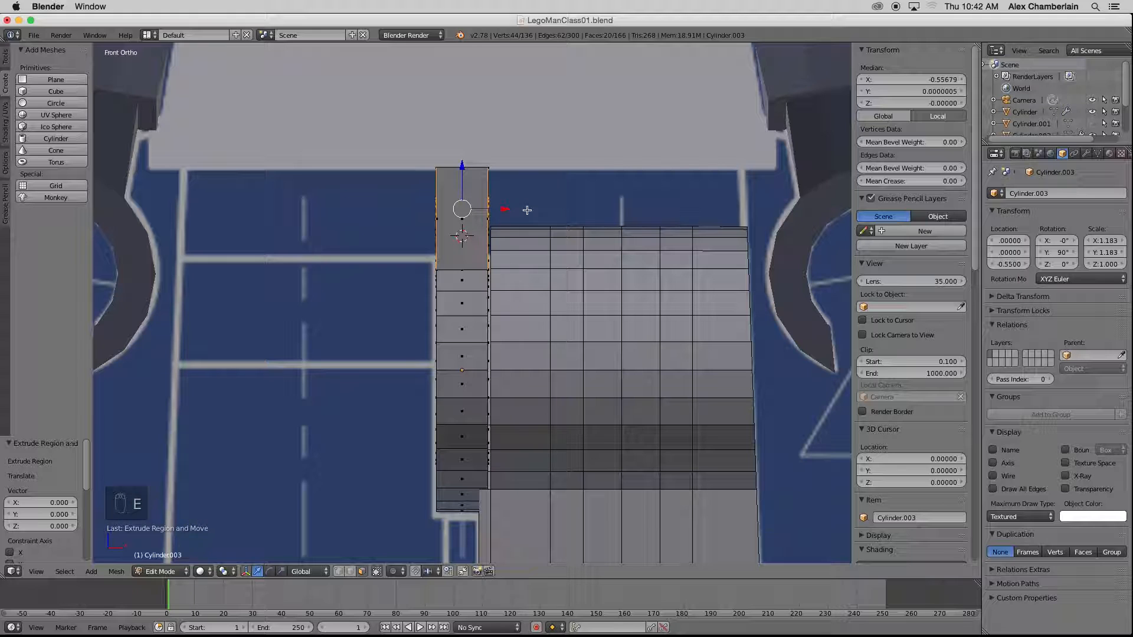
{"action": "key", "text": "s"}
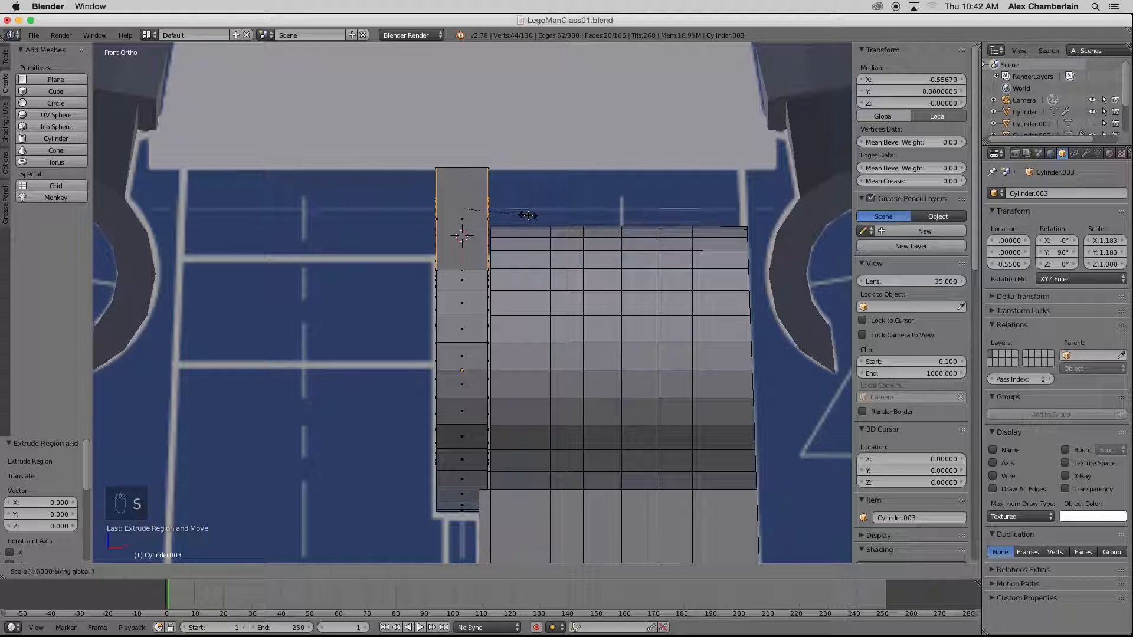
{"action": "key", "text": "x"}
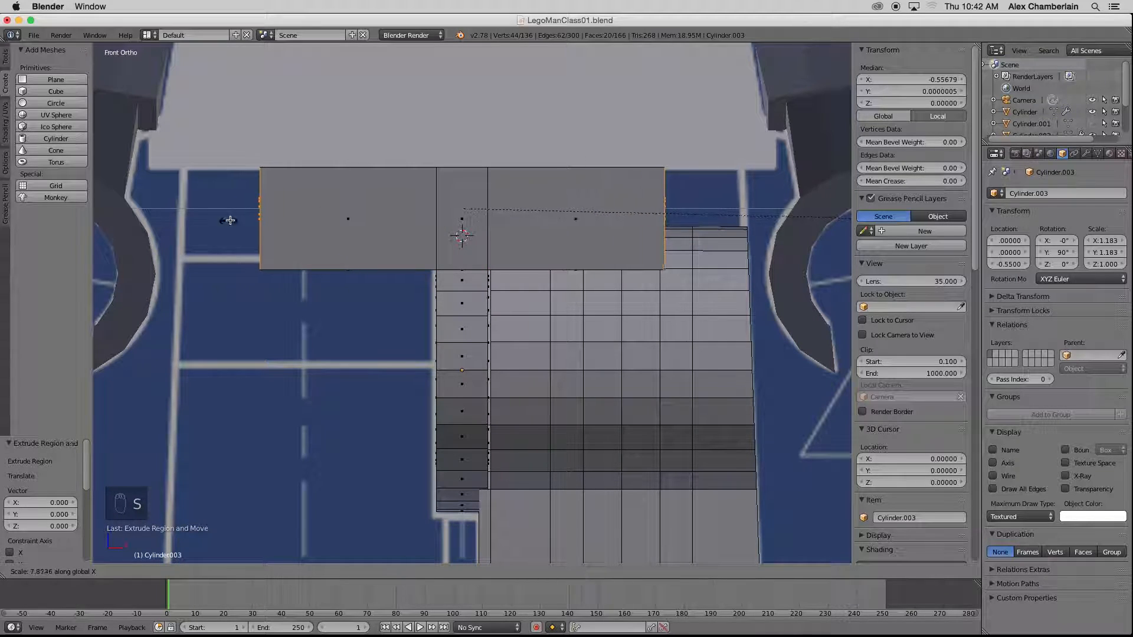
{"action": "left_click", "coordinate": [443, 217]}
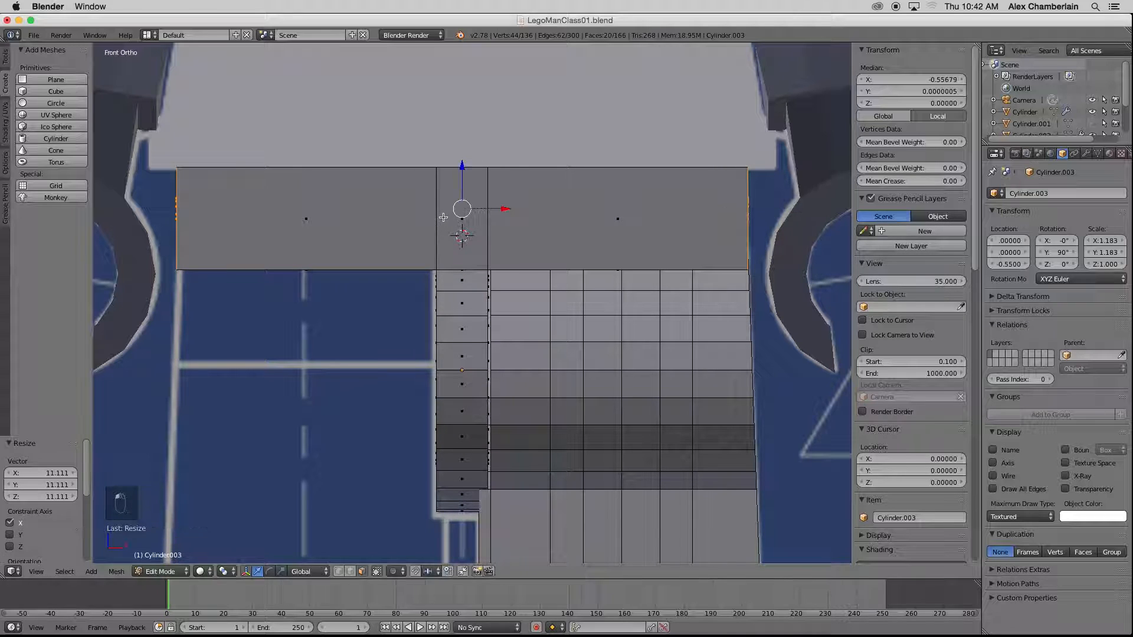
- In vertex selection mode, select only the +X end of the widened hip block and rotate it -2 degrees in front view
{"action": "key", "text": "z"}
{"action": "scroll", "coordinate": [762, 234], "scroll_direction": "up", "scroll_amount": 4}
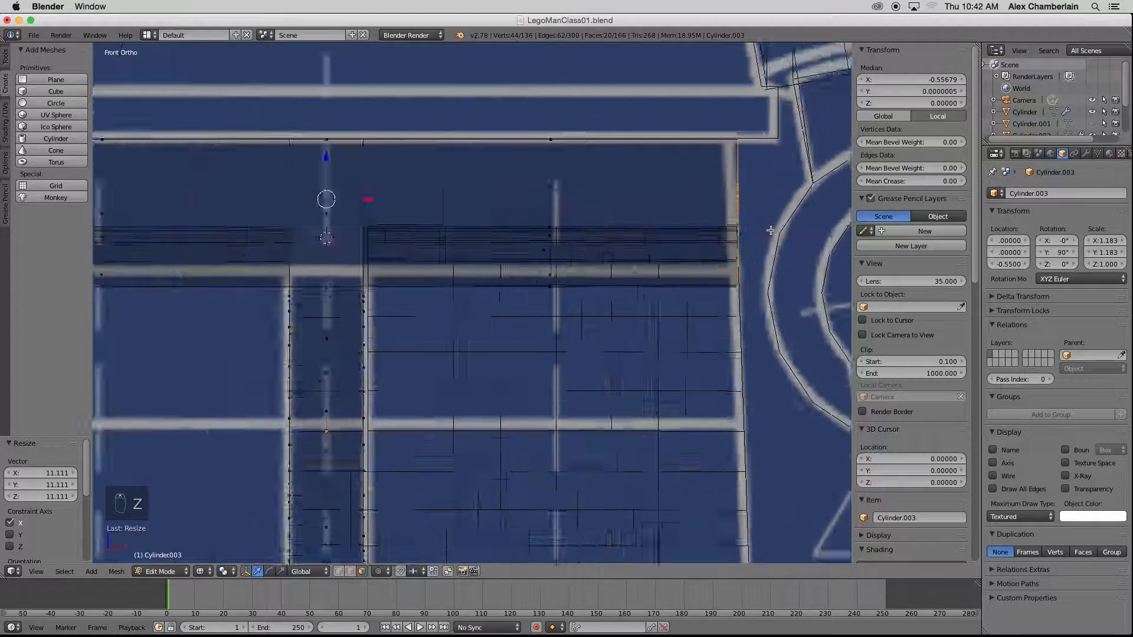
{"action": "scroll", "coordinate": [762, 233], "scroll_direction": "down", "scroll_amount": 4}
{"action": "scroll", "coordinate": [735, 240], "scroll_direction": "up", "scroll_amount": 4}
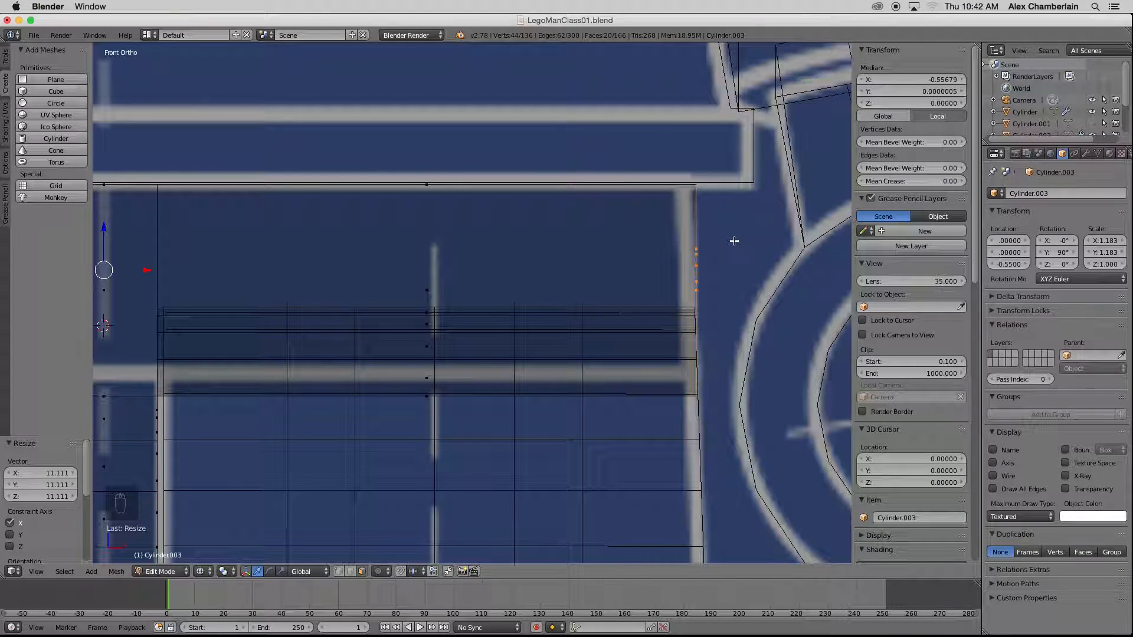
{"action": "scroll", "coordinate": [734, 240], "scroll_direction": "down", "scroll_amount": 1}
{"action": "left_click", "coordinate": [338, 571]}
{"action": "scroll", "coordinate": [714, 255], "scroll_direction": "down", "scroll_amount": 4}
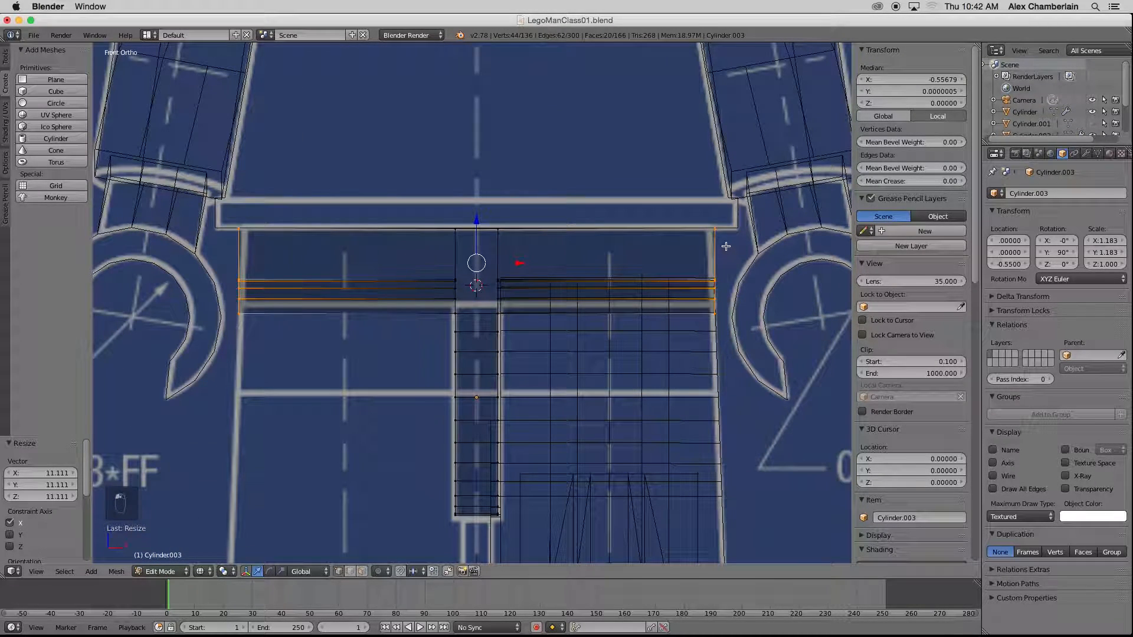
{"action": "key", "text": "a"}
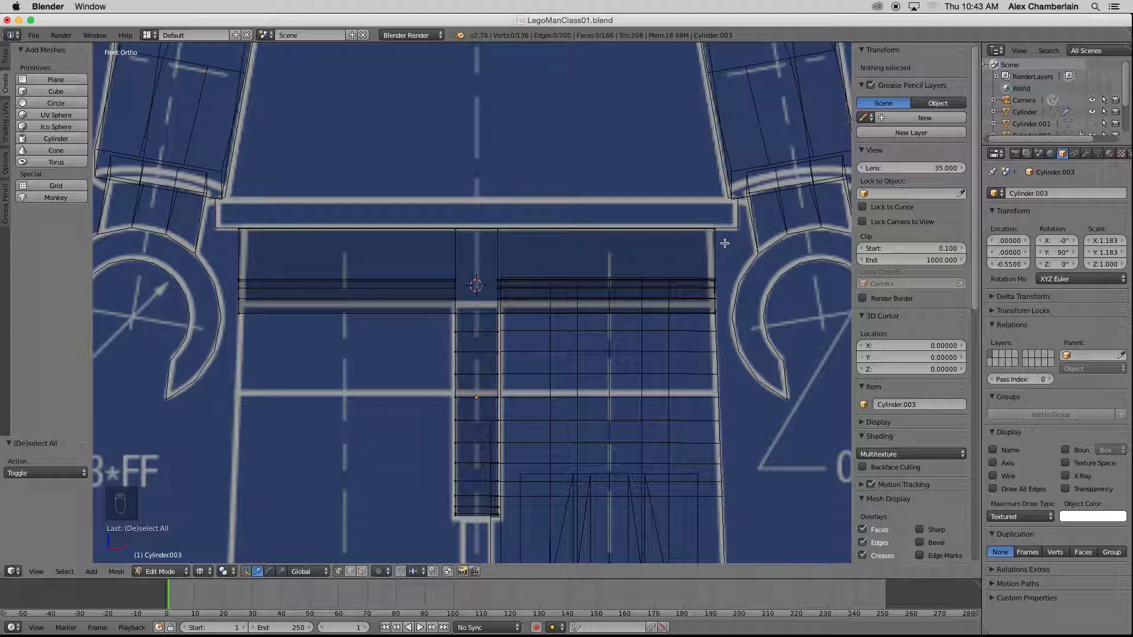
{"action": "key", "text": "b"}
{"action": "left_click_drag", "start_coordinate": [723, 223], "coordinate": [687, 356]}
{"action": "scroll", "coordinate": [732, 279], "scroll_direction": "up", "scroll_amount": 4}
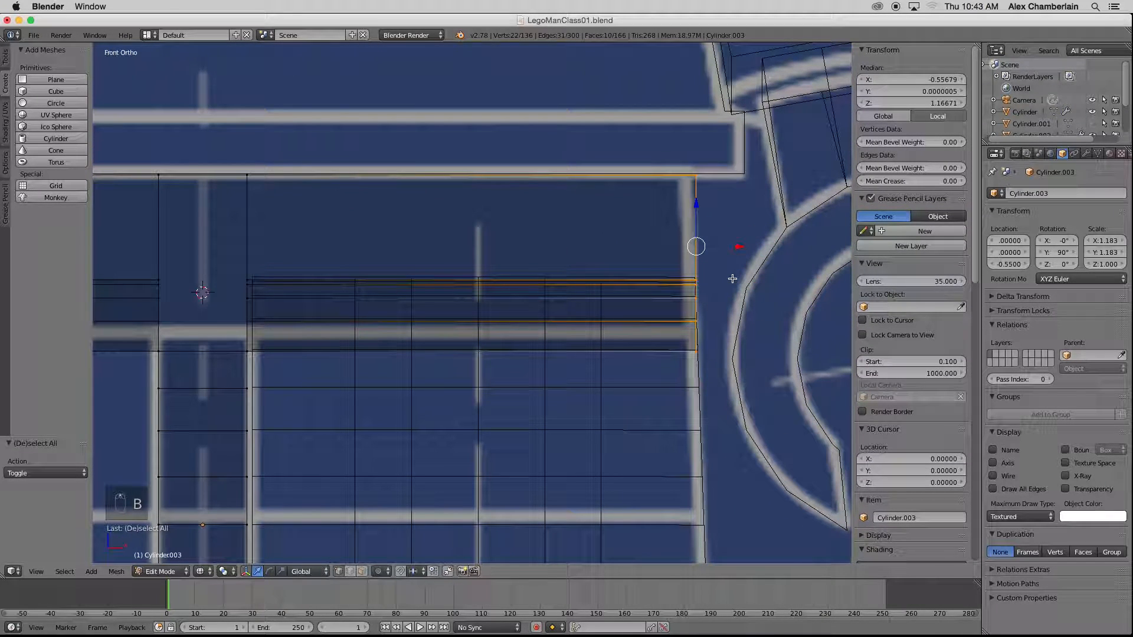
{"action": "type", "text": "r"}
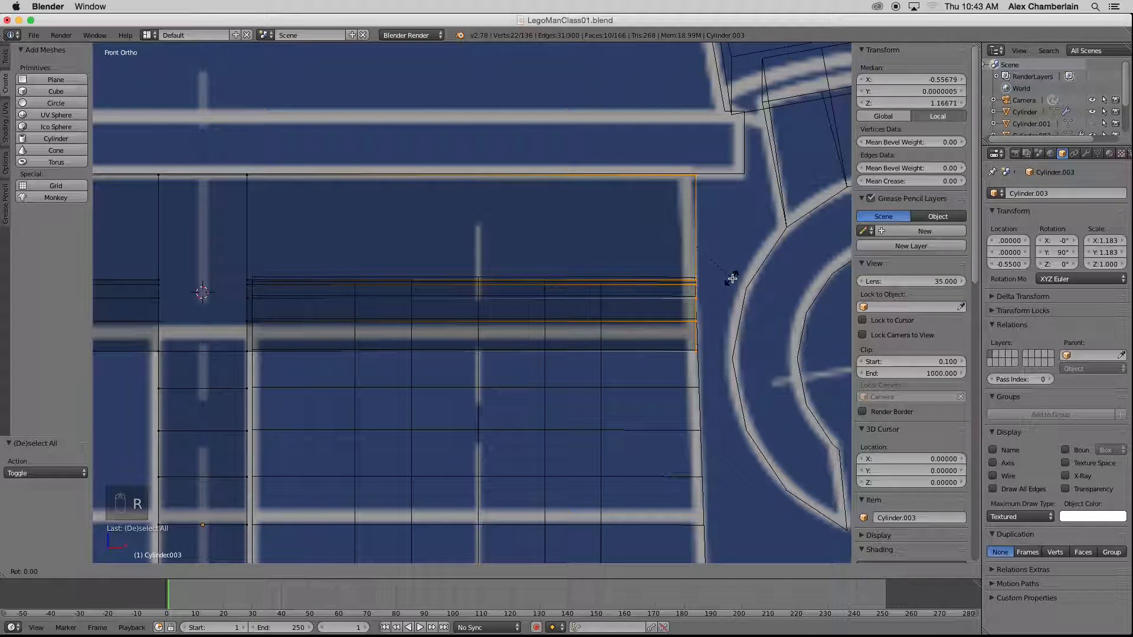
{"action": "type", "text": "-2"}
{"action": "key", "text": "Return"}
- Select only the -X end of the hip block and rotate it 2 degrees in front view
{"action": "scroll", "coordinate": [732, 279], "scroll_direction": "down", "scroll_amount": 5}
{"action": "key", "text": "a"}
{"action": "key", "text": "b"}
{"action": "left_click_drag", "start_coordinate": [351, 231], "coordinate": [322, 351]}
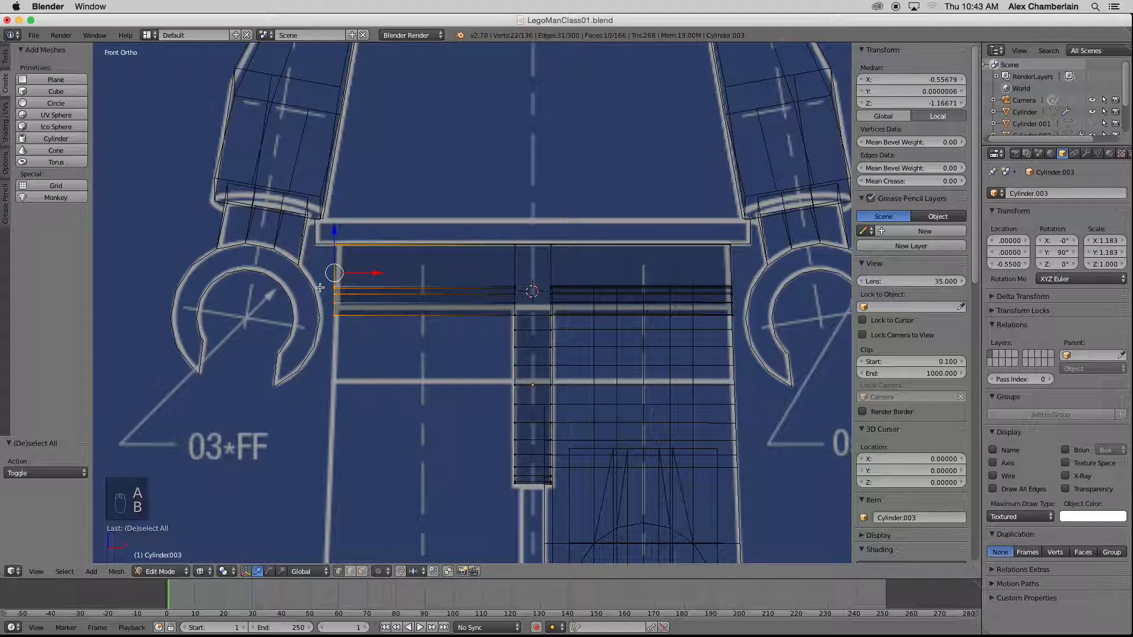
{"action": "type", "text": "r2"}
{"action": "key", "text": "Return"}
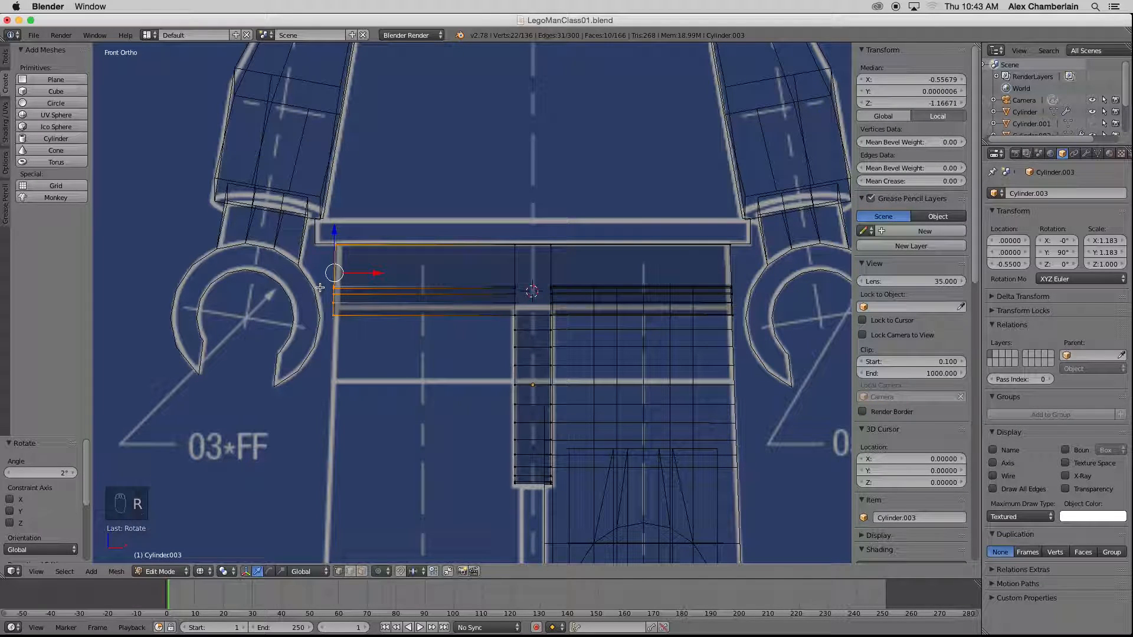
- Add the +X end to the selection, scale both ends by about 0.996 along X to fit the blueprint, and return to Object Mode
{"action": "key", "text": "b"}
{"action": "left_click_drag", "start_coordinate": [741, 234], "coordinate": [722, 353]}
{"action": "scroll", "coordinate": [728, 271], "scroll_direction": "up", "scroll_amount": 5}
{"action": "scroll", "coordinate": [729, 270], "scroll_direction": "up", "scroll_amount": 1}
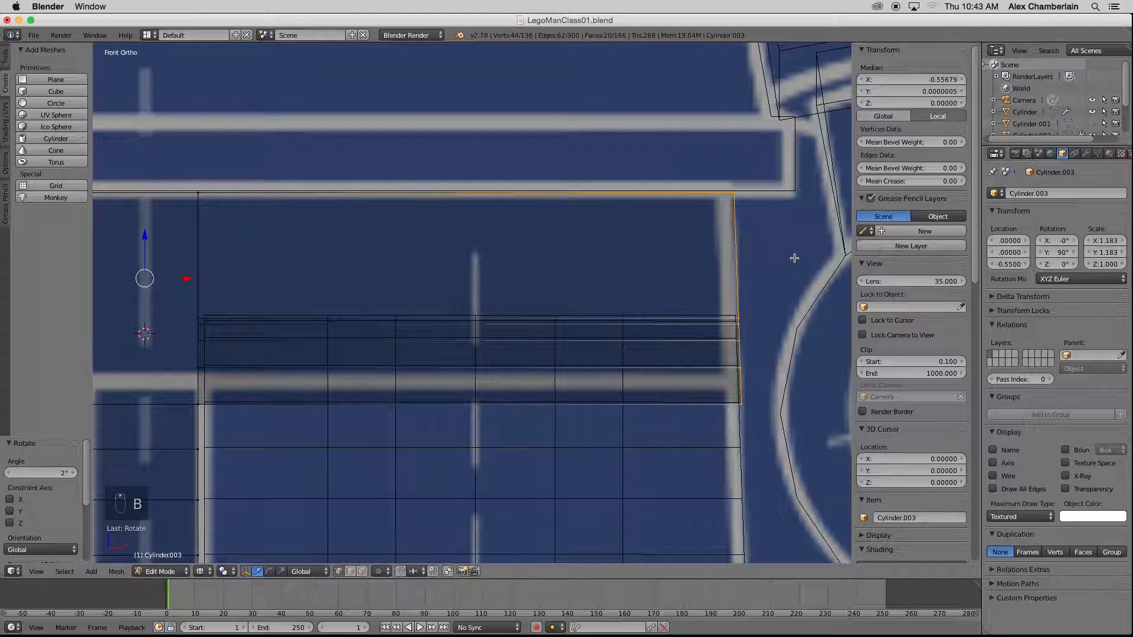
{"action": "scroll", "coordinate": [741, 361], "scroll_direction": "up", "scroll_amount": 1}
{"action": "scroll", "coordinate": [733, 409], "scroll_direction": "up", "scroll_amount": 1}
{"action": "scroll", "coordinate": [728, 406], "scroll_direction": "up", "scroll_amount": 1}
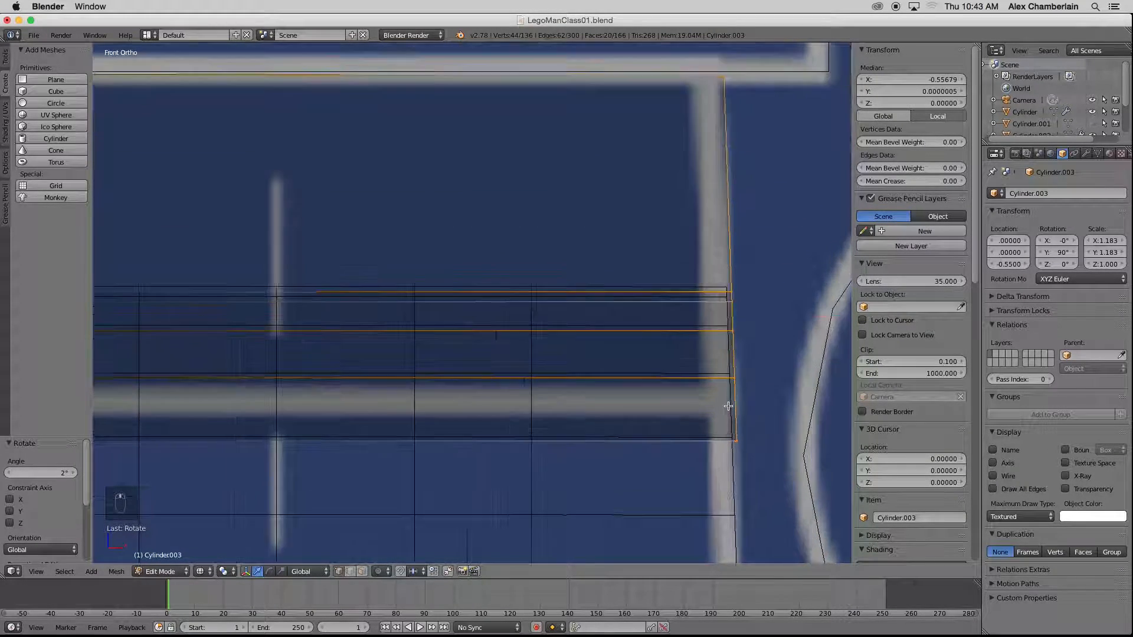
{"action": "scroll", "coordinate": [728, 406], "scroll_direction": "up", "scroll_amount": 1}
{"action": "key", "text": "s"}
{"action": "key", "text": "x"}
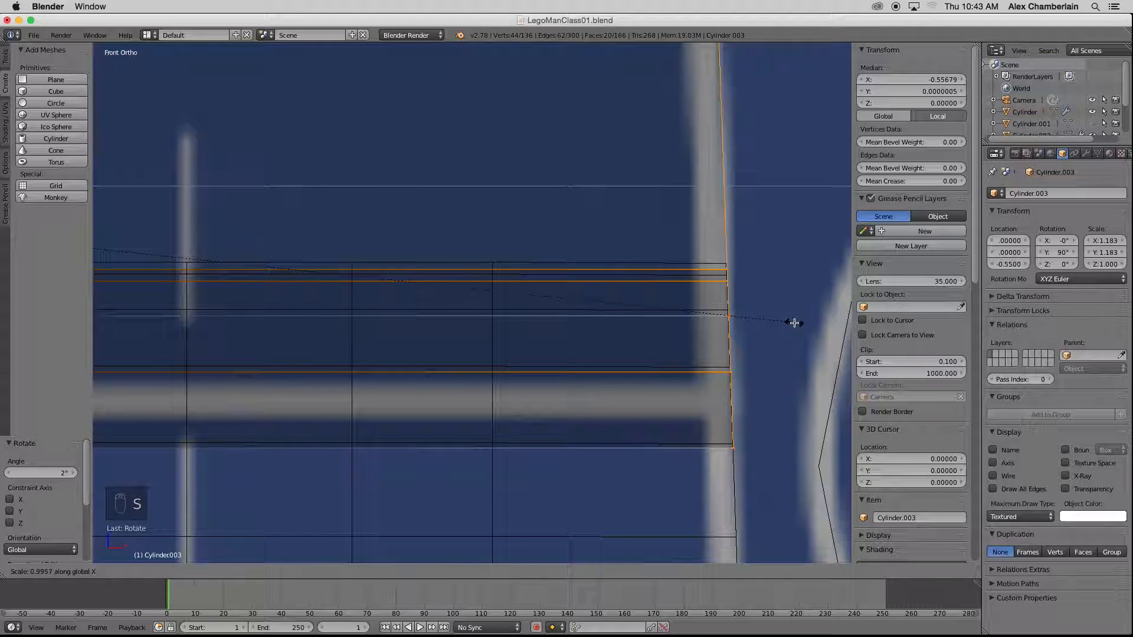
{"action": "left_click", "coordinate": [793, 322]}
{"action": "scroll", "coordinate": [736, 311], "scroll_direction": "down", "scroll_amount": 4}
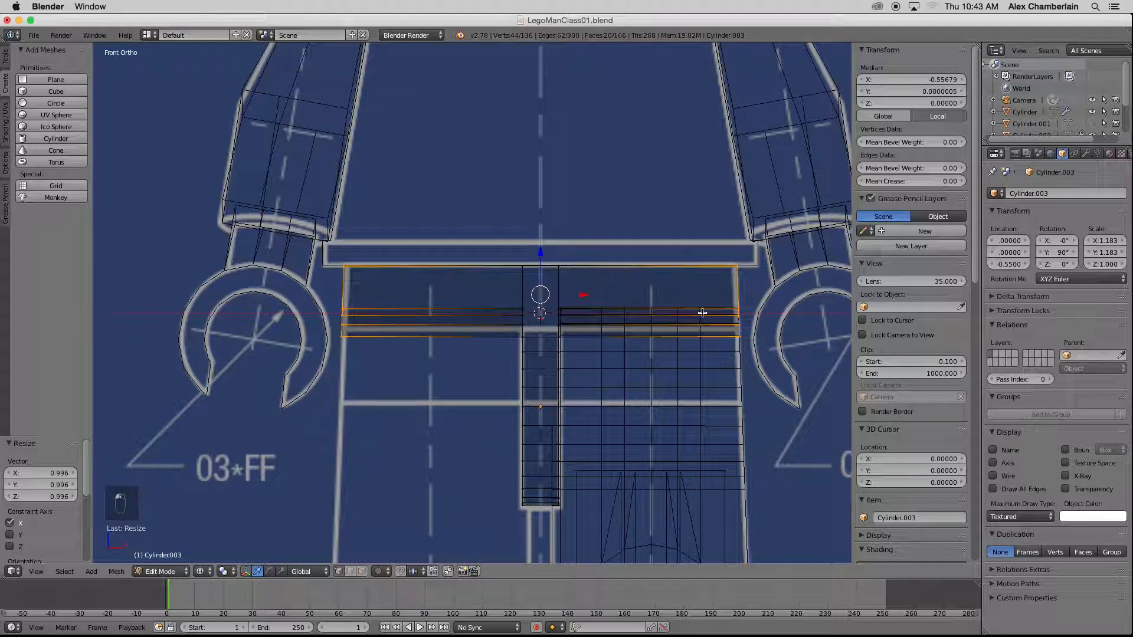
{"action": "key", "text": "a"}
{"action": "key", "text": "Tab"}
- In solid shading, select the leg and disable its Wire and Draw All Edges display options
{"action": "middle_click_drag", "start_coordinate": [729, 301], "coordinate": [698, 305]}
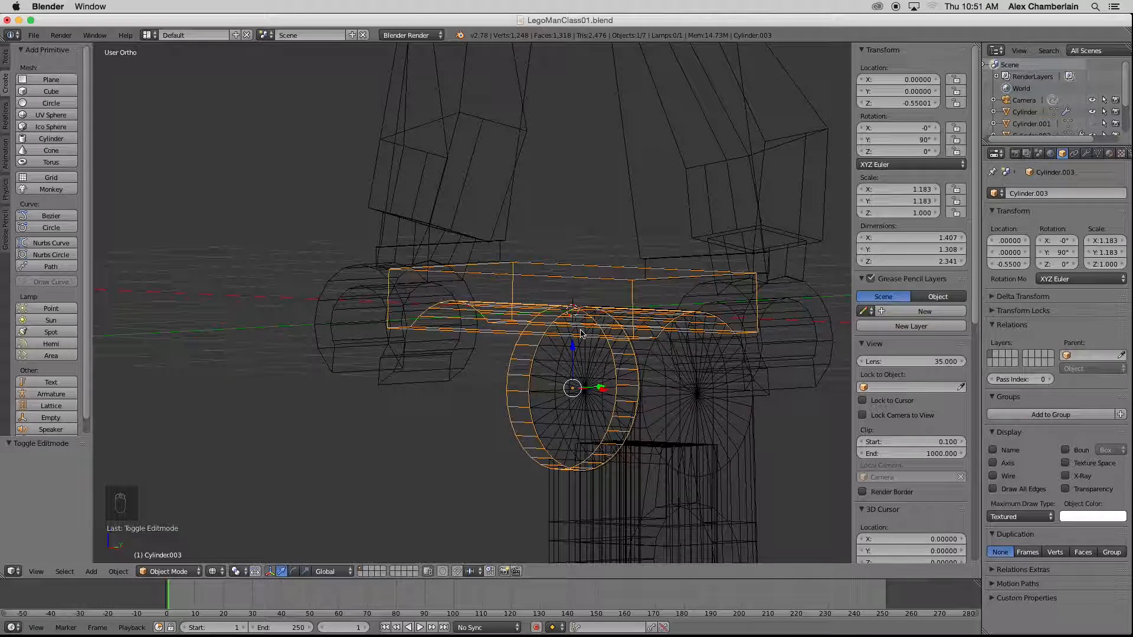
{"action": "key", "text": "z"}
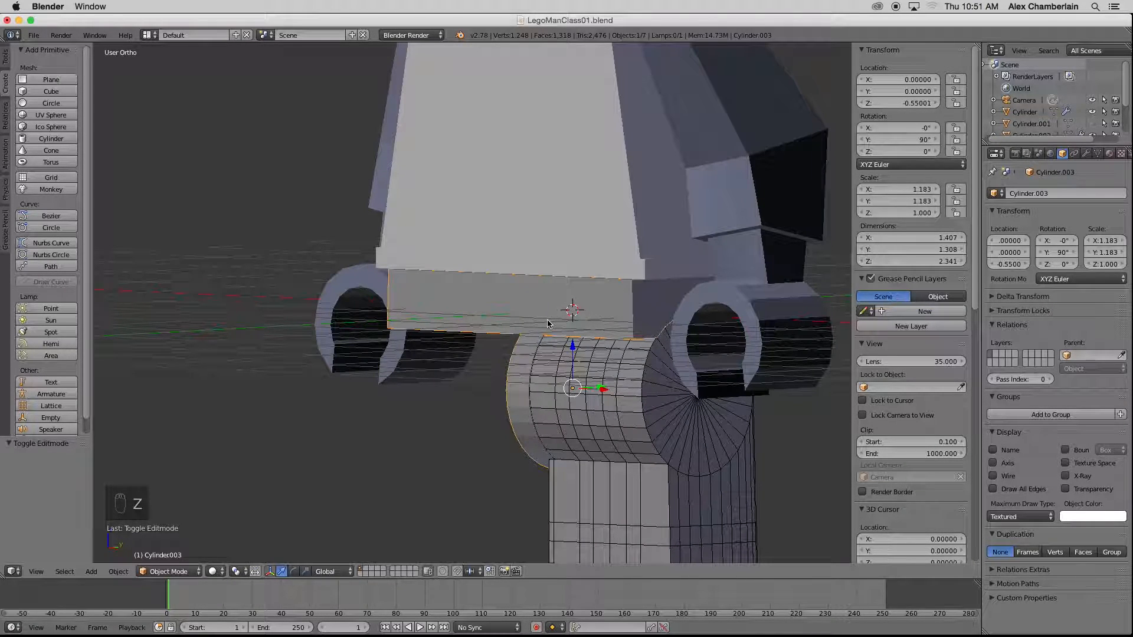
{"action": "right_click", "coordinate": [638, 408]}
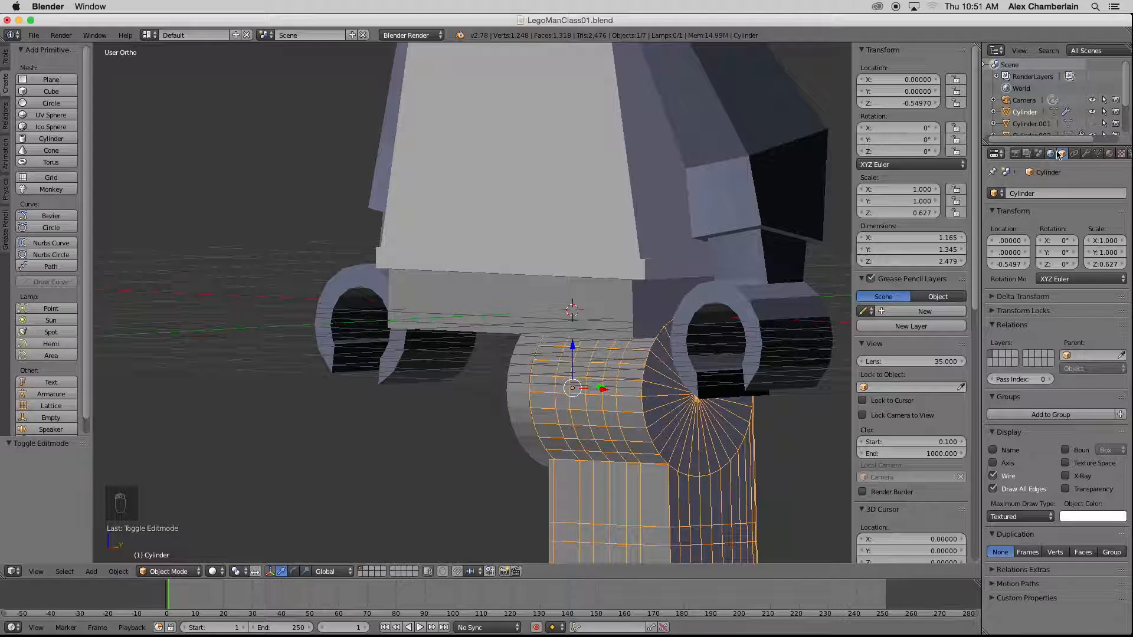
{"action": "left_click", "coordinate": [993, 475]}
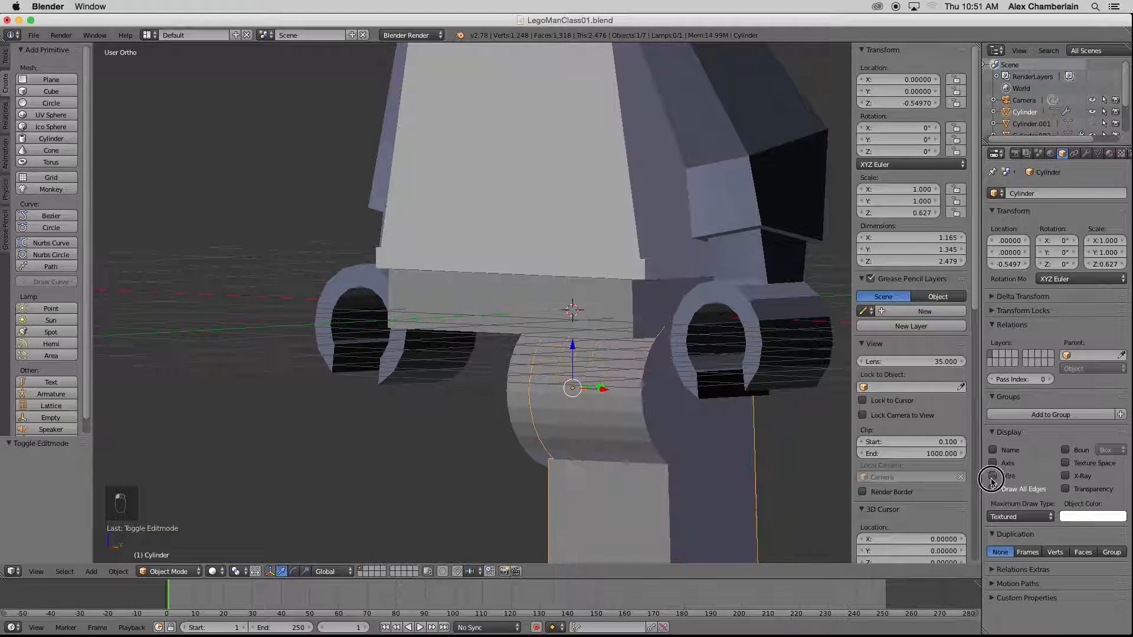
{"action": "left_click", "coordinate": [997, 489]}
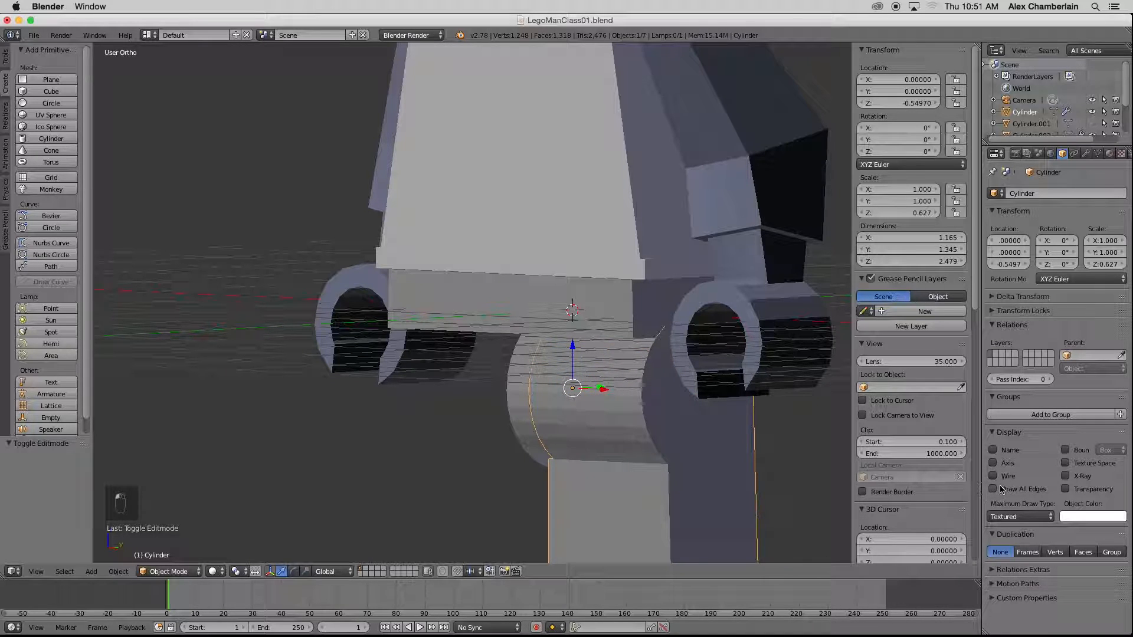
- Enable the viewport display of the leg's Mirror modifier and inspect both legs with the whole figure from an angle
{"action": "left_click", "coordinate": [1086, 153]}
{"action": "left_click", "coordinate": [1051, 213]}
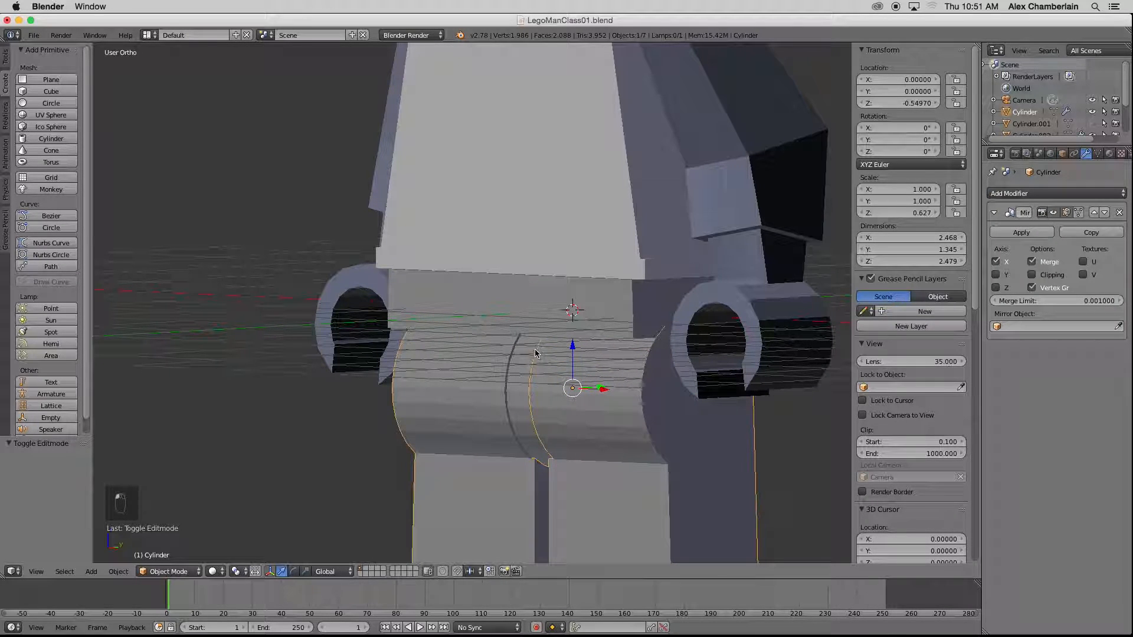
{"action": "middle_click_drag", "start_coordinate": [533, 351], "coordinate": [603, 351]}
{"action": "scroll", "coordinate": [599, 344], "scroll_direction": "down", "scroll_amount": 5}
{"action": "scroll", "coordinate": [603, 351], "scroll_direction": "up", "scroll_amount": 1}
{"action": "scroll", "coordinate": [603, 351], "scroll_direction": "down", "scroll_amount": 1}
{"action": "scroll", "coordinate": [603, 351], "scroll_direction": "up", "scroll_amount": 1}
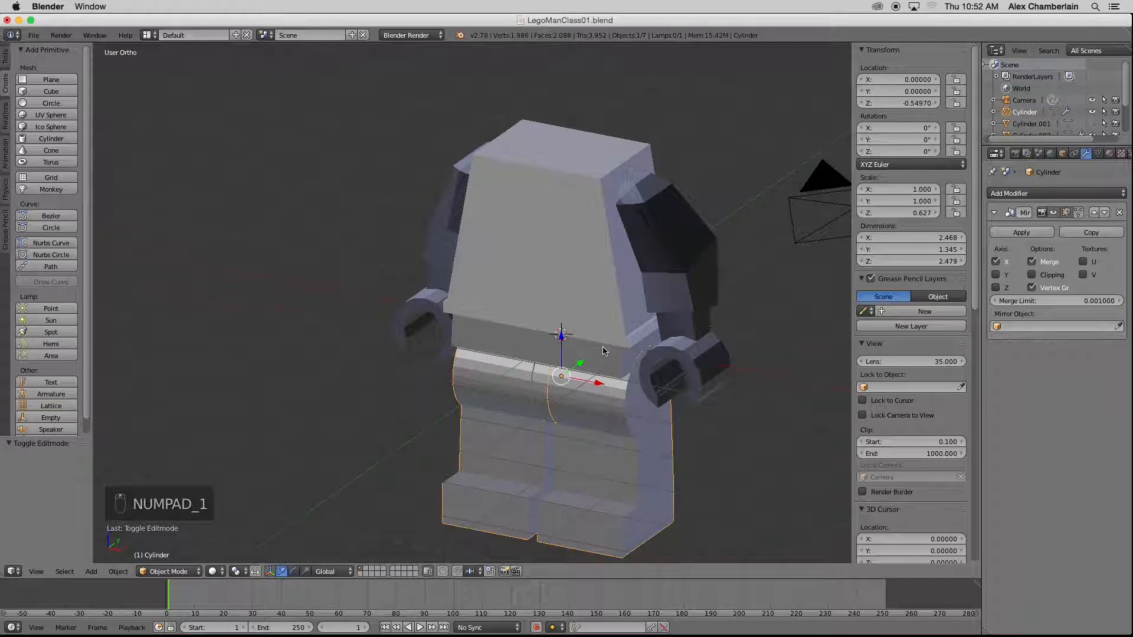
- In front view, add a 32-vertex cylinder with radius 0.490 and depth 0.210, and switch to wireframe shading
{"action": "key", "text": "KP_1"}
{"action": "scroll", "coordinate": [552, 379], "scroll_direction": "down", "scroll_amount": 1}
{"action": "scroll", "coordinate": [552, 379], "scroll_direction": "down", "scroll_amount": 1}
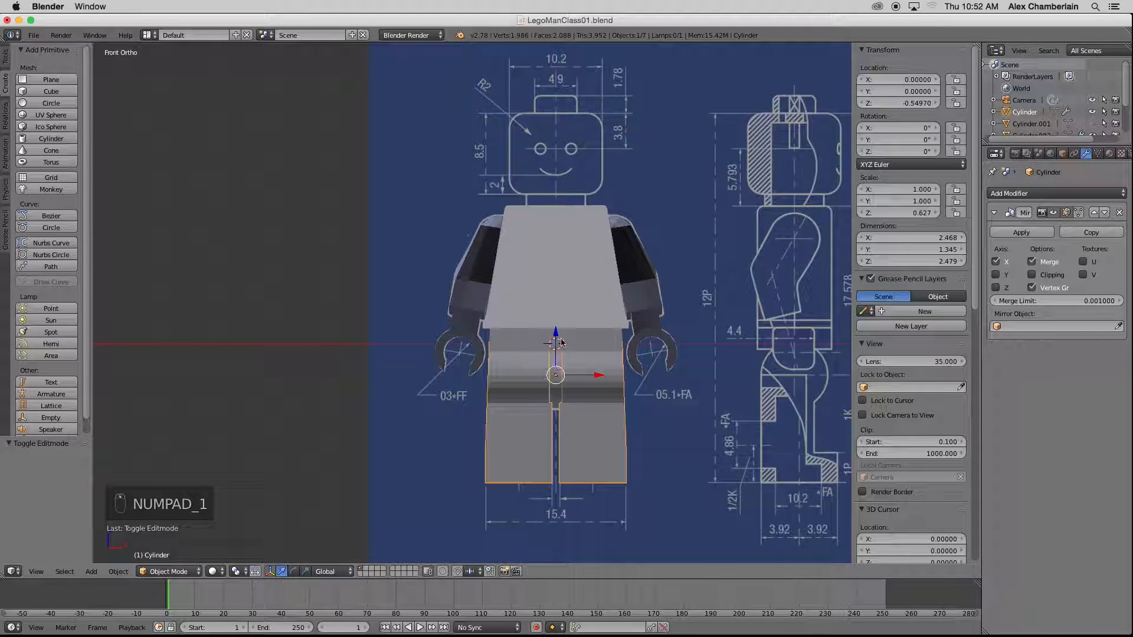
{"action": "scroll", "coordinate": [555, 104], "scroll_direction": "up", "scroll_amount": 3}
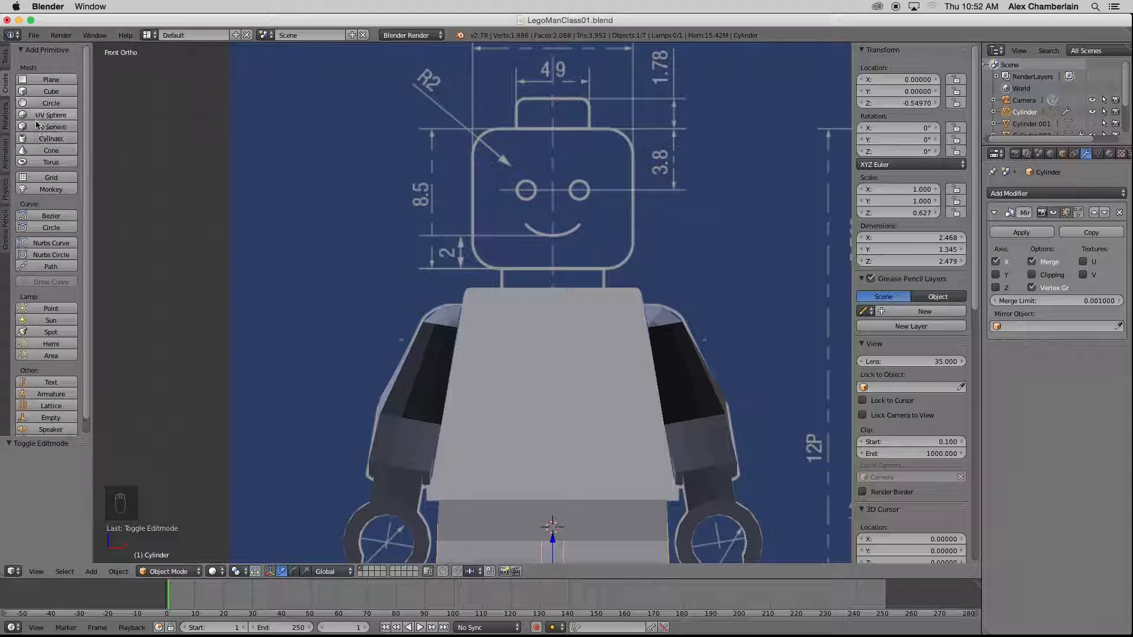
{"action": "left_click", "coordinate": [42, 140]}
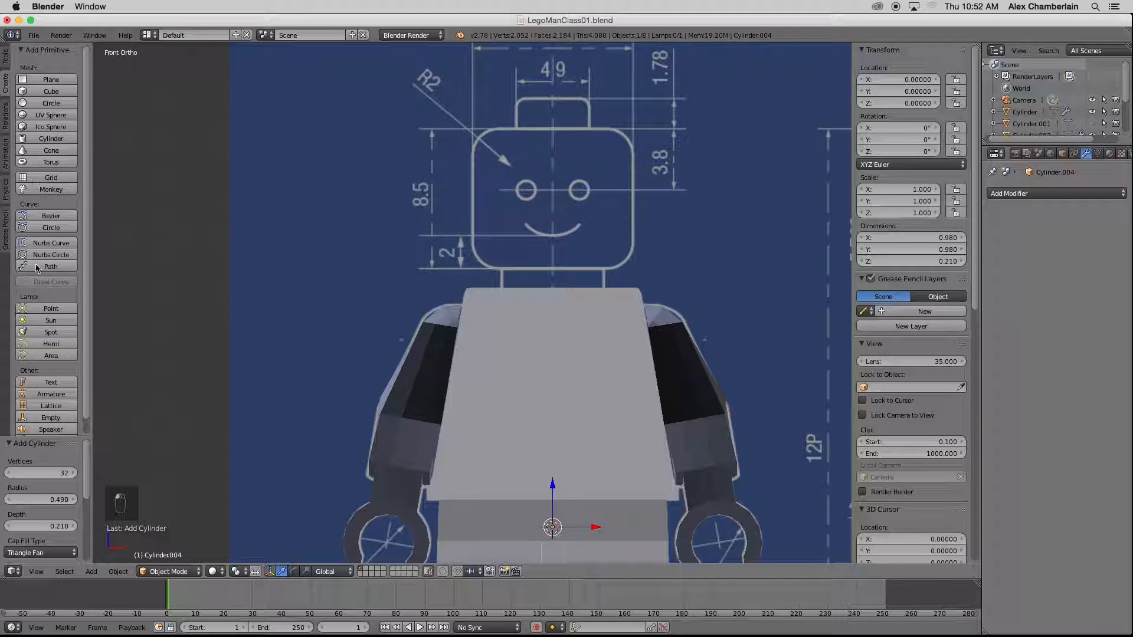
{"action": "key", "text": "z"}
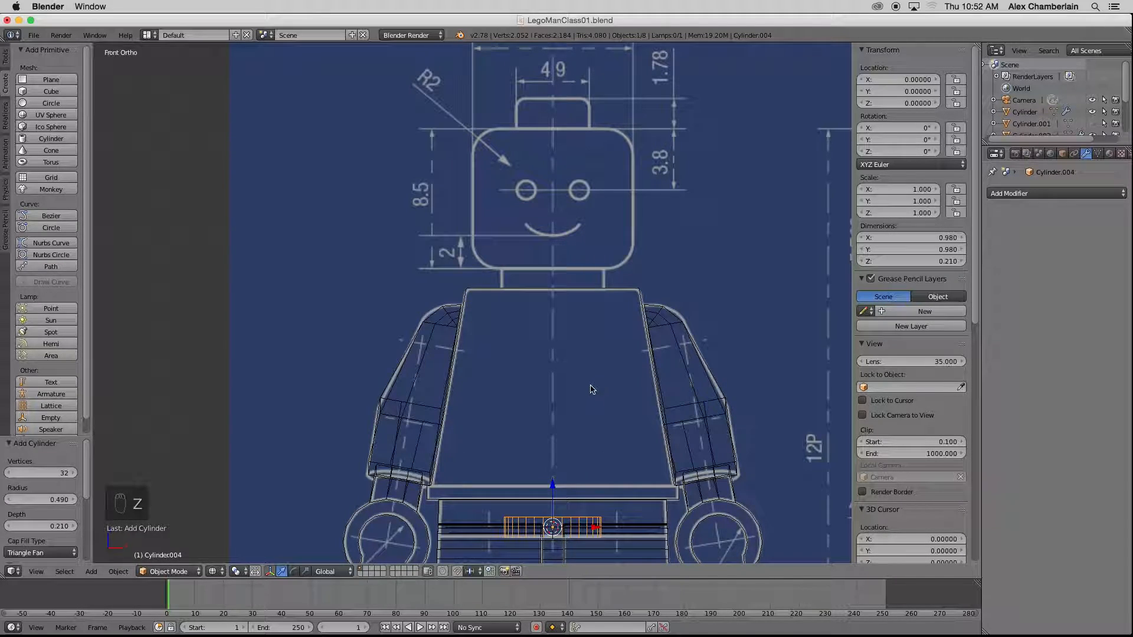
- Set the new cylinder's radius to 0.830 and depth to 1.110, and move it up Z by about 3.316 onto the blueprint head
{"action": "left_click_drag", "start_coordinate": [87, 459], "coordinate": [33, 500]}
{"action": "key", "text": "g"}
{"action": "key", "text": "z"}
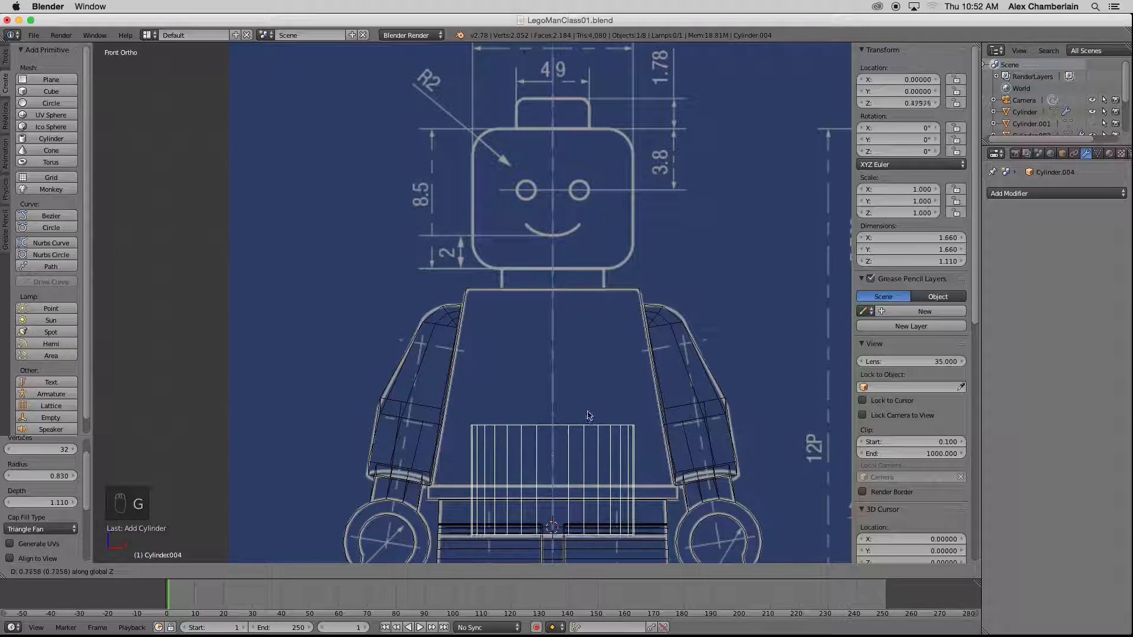
{"action": "left_click", "coordinate": [565, 146]}
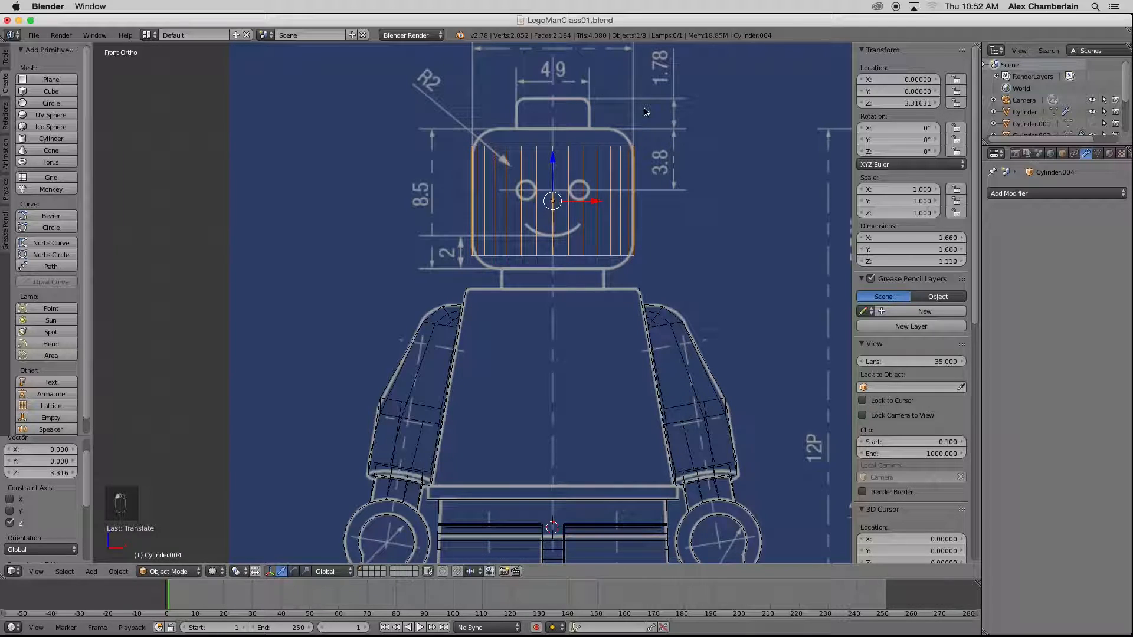
- Scale the head cylinder along Z by about 0.875 and again by about 1.513 to approach the blueprint head's height
{"action": "key", "text": "s"}
{"action": "key", "text": "z"}
{"action": "key", "text": "z"}
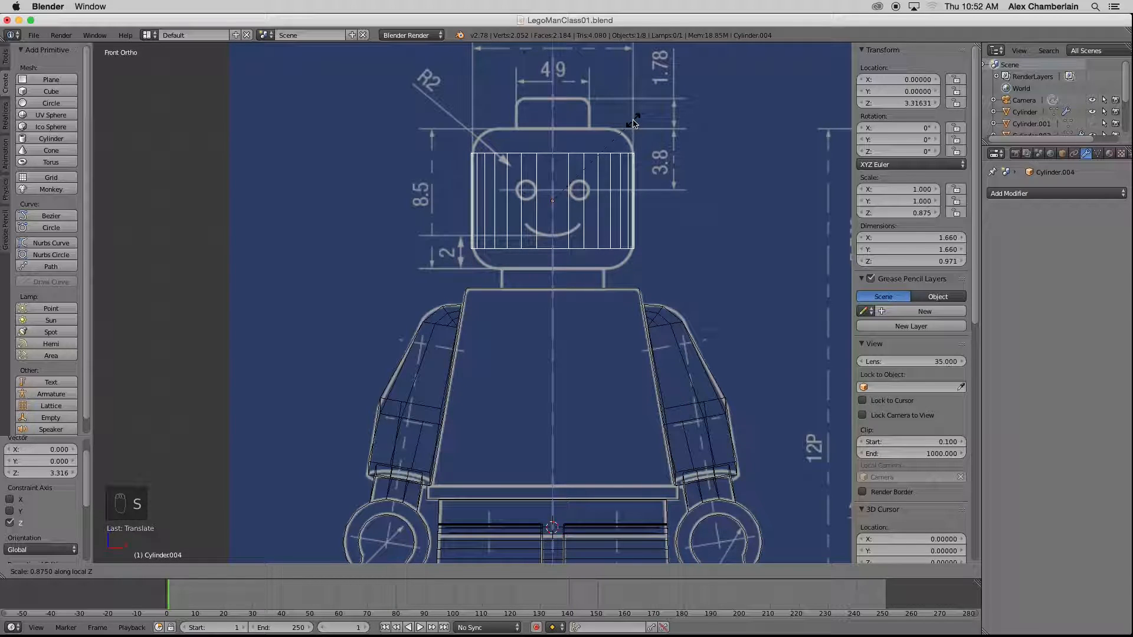
{"action": "left_click", "coordinate": [634, 123]}
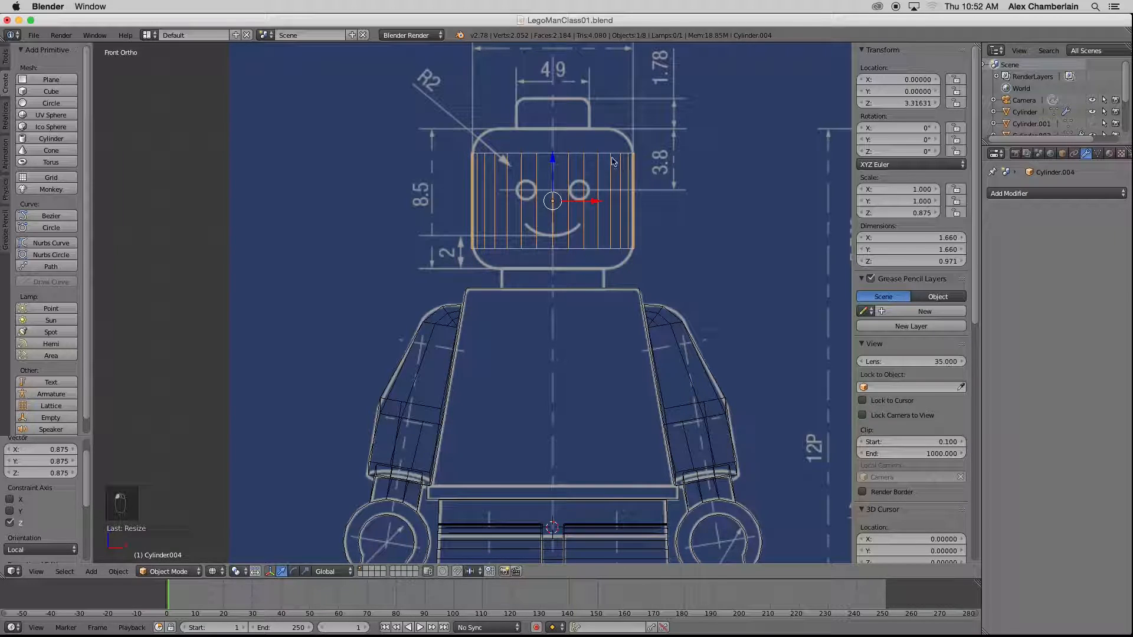
{"action": "scroll", "coordinate": [634, 128], "scroll_direction": "up", "scroll_amount": 4}
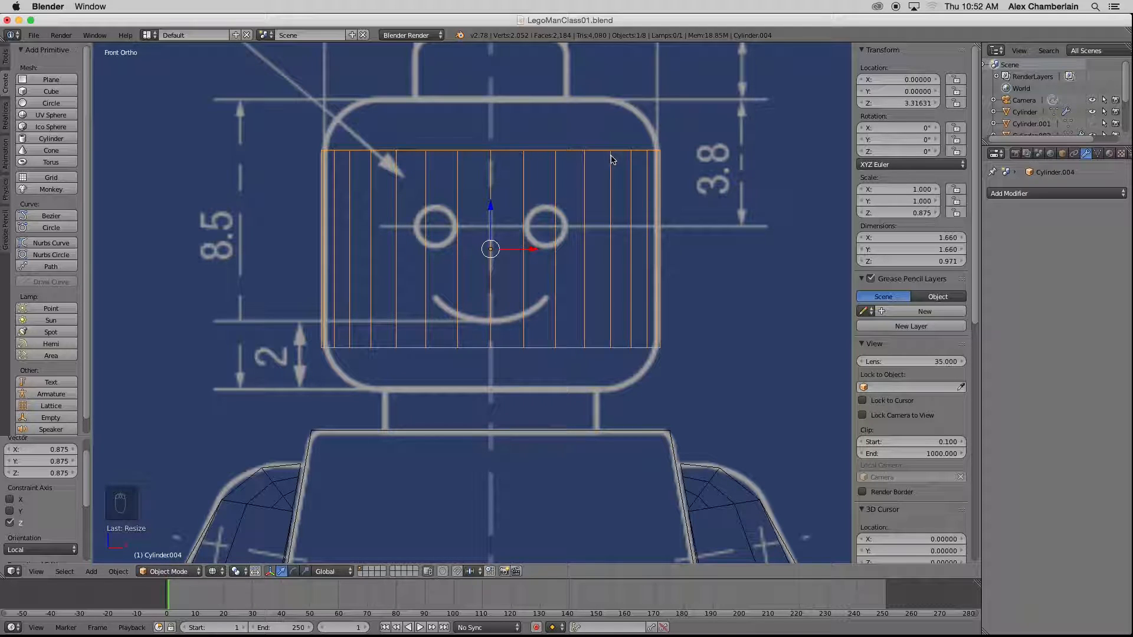
{"action": "key", "text": "s"}
{"action": "key", "text": "z"}
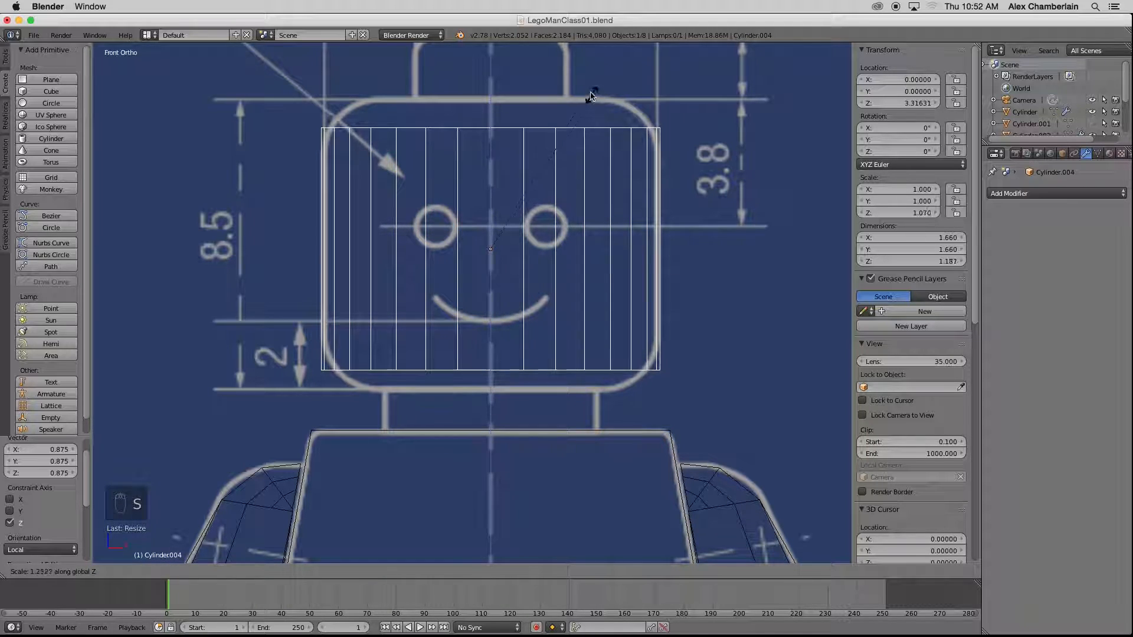
{"action": "left_click", "coordinate": [639, 76]}
- Move the head cylinder up Z by about 0.020 and scale it by about 0.968 along Z to fit the head outline
{"action": "key", "text": "g"}
{"action": "key", "text": "z"}
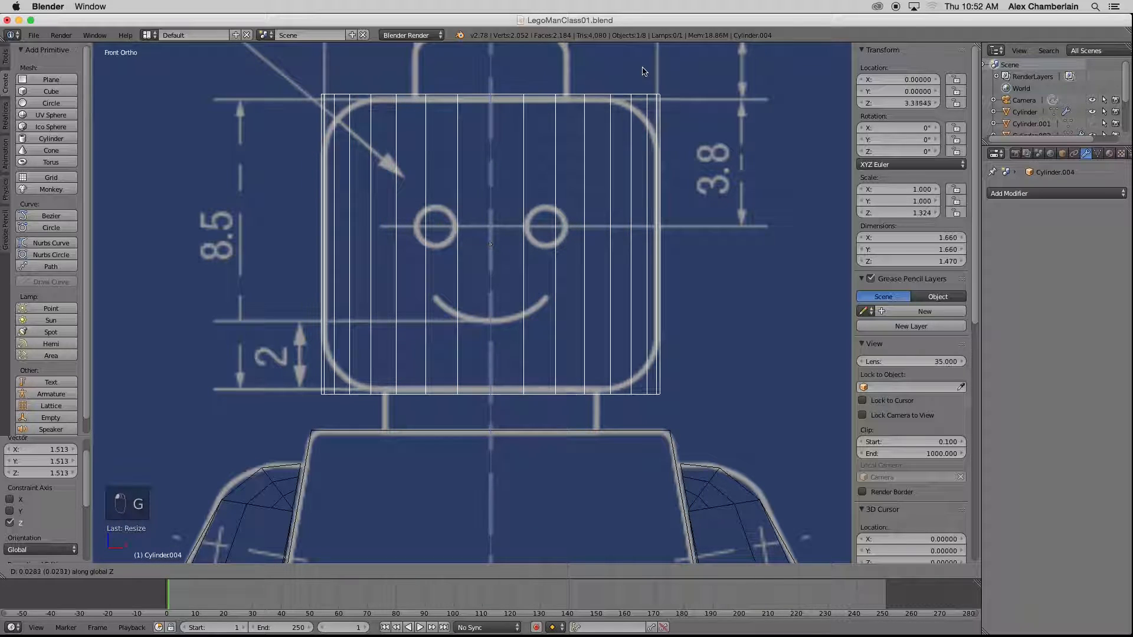
{"action": "left_click", "coordinate": [645, 72]}
{"action": "key", "text": "s"}
{"action": "key", "text": "z"}
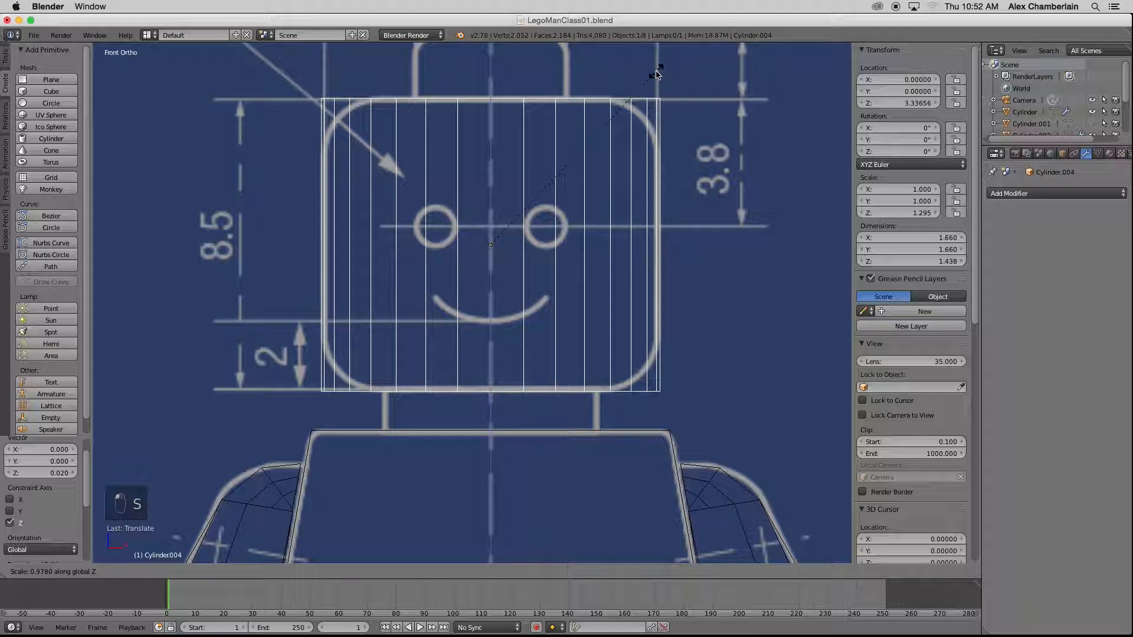
{"action": "left_click", "coordinate": [656, 77]}
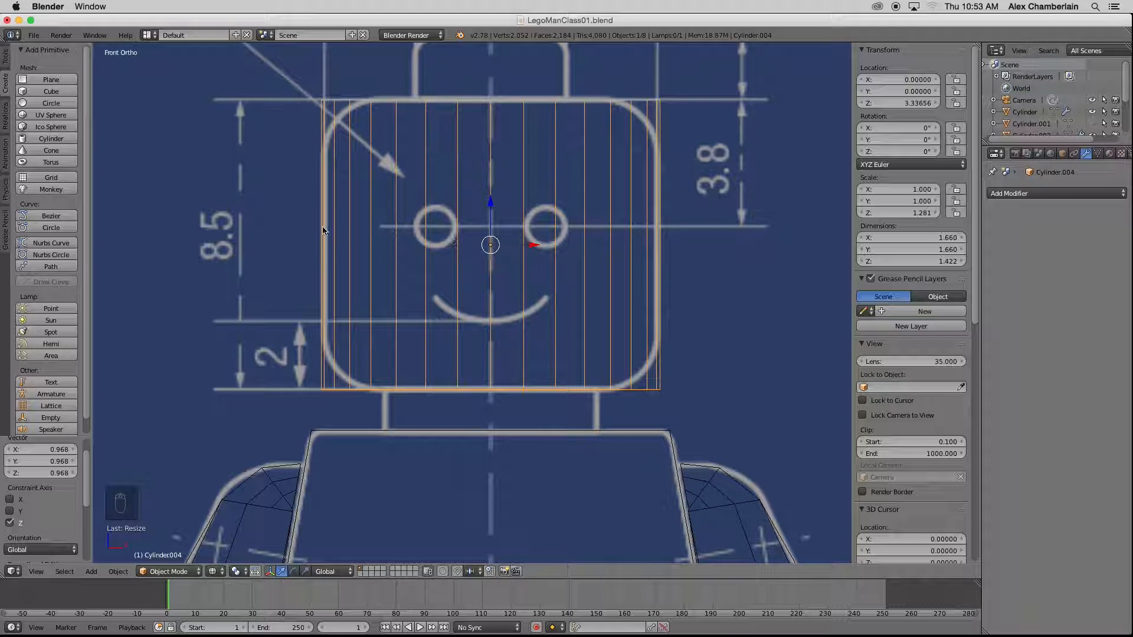
- In Edit Mode, add two evenly spaced horizontal loop cuts around the head and scale them apart by about 2.086 along Z
{"action": "left_click", "coordinate": [5, 57]}
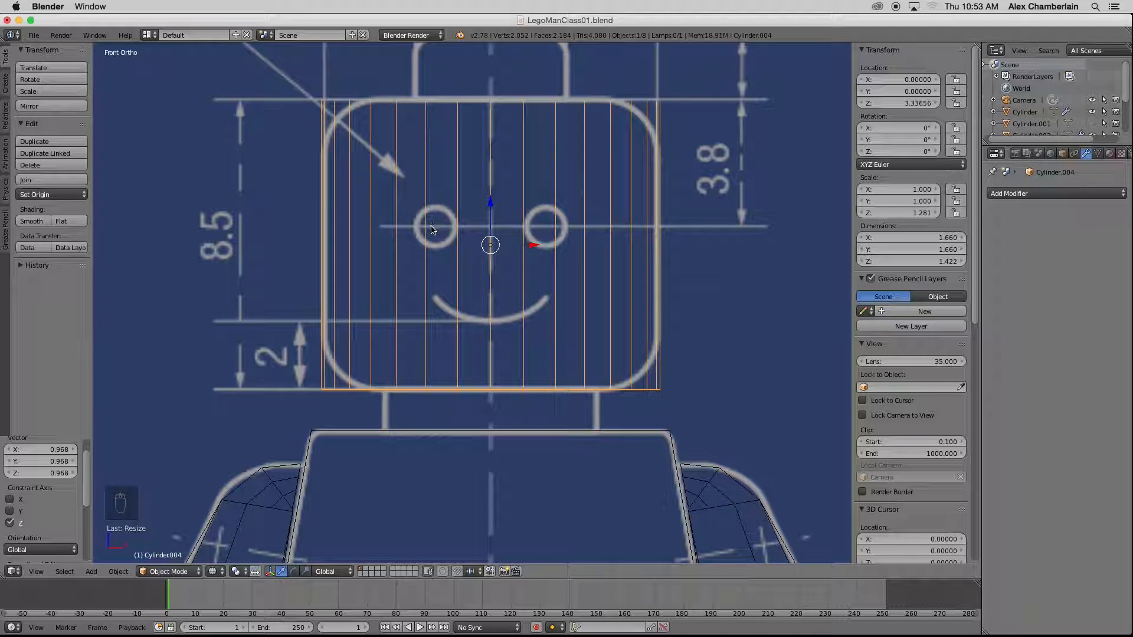
{"action": "key", "text": "Tab"}
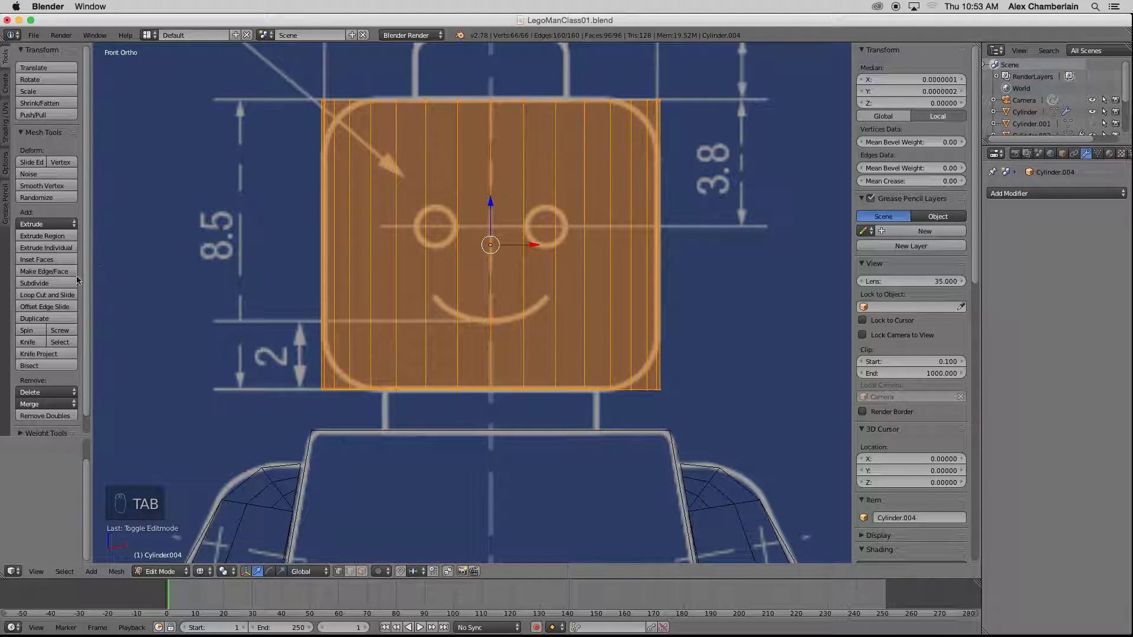
{"action": "left_click", "coordinate": [53, 295]}
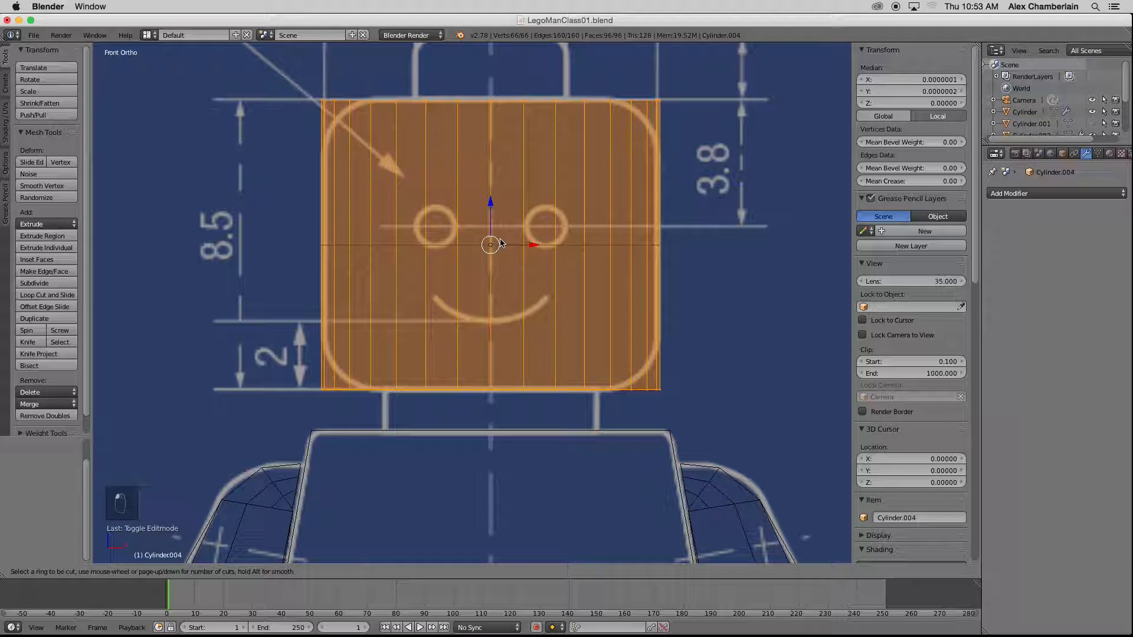
{"action": "key", "text": "2"}
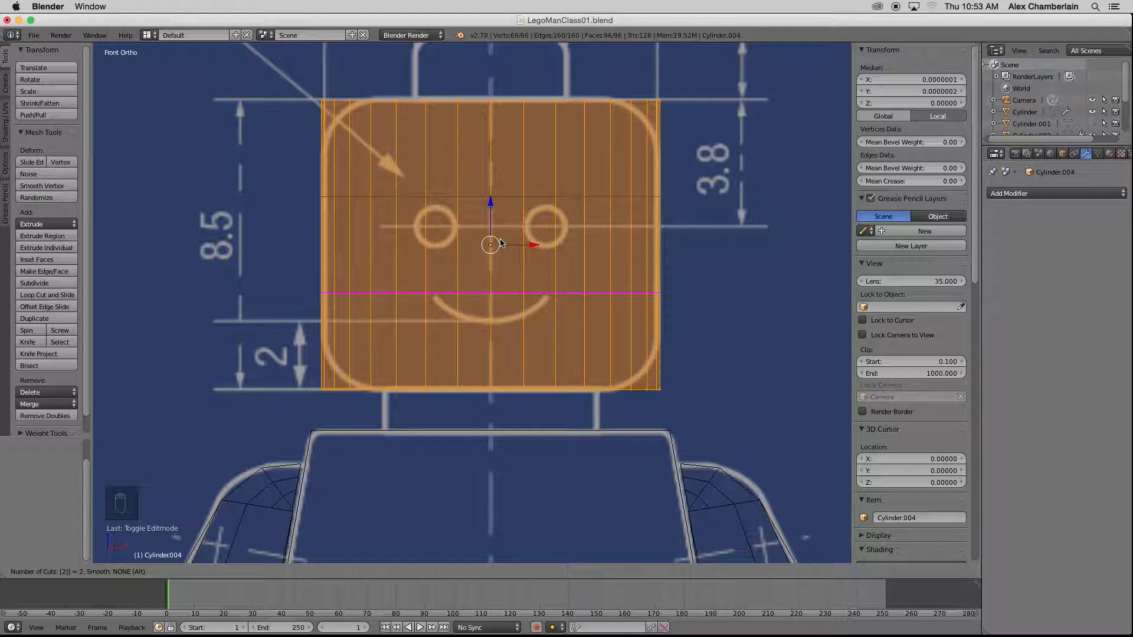
{"action": "left_click", "coordinate": [500, 243]}
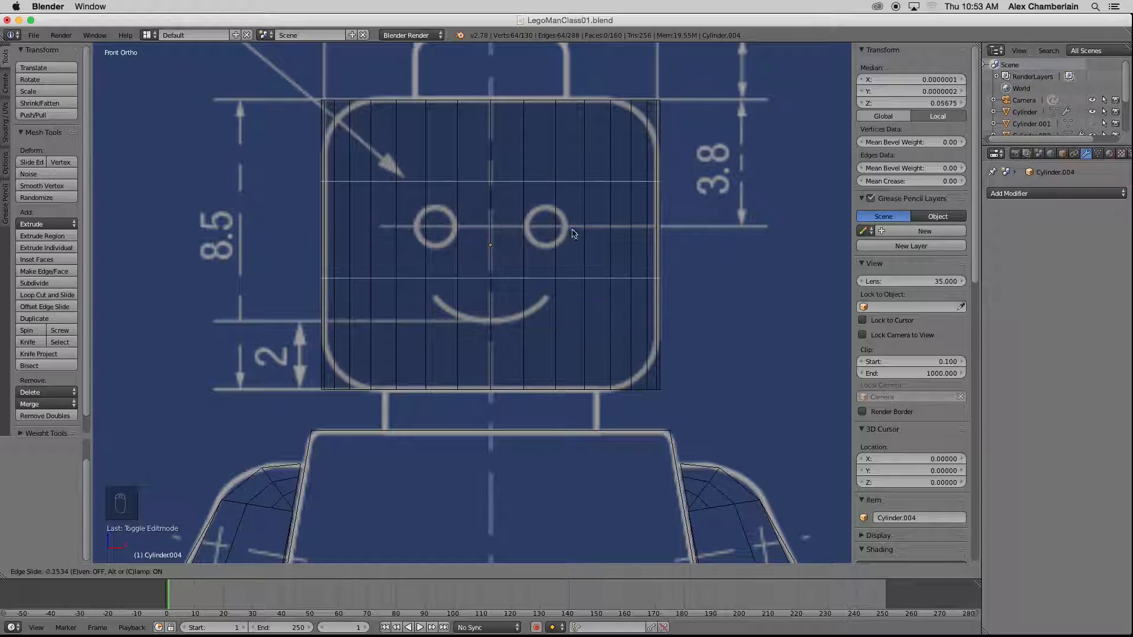
{"action": "right_click", "coordinate": [614, 226]}
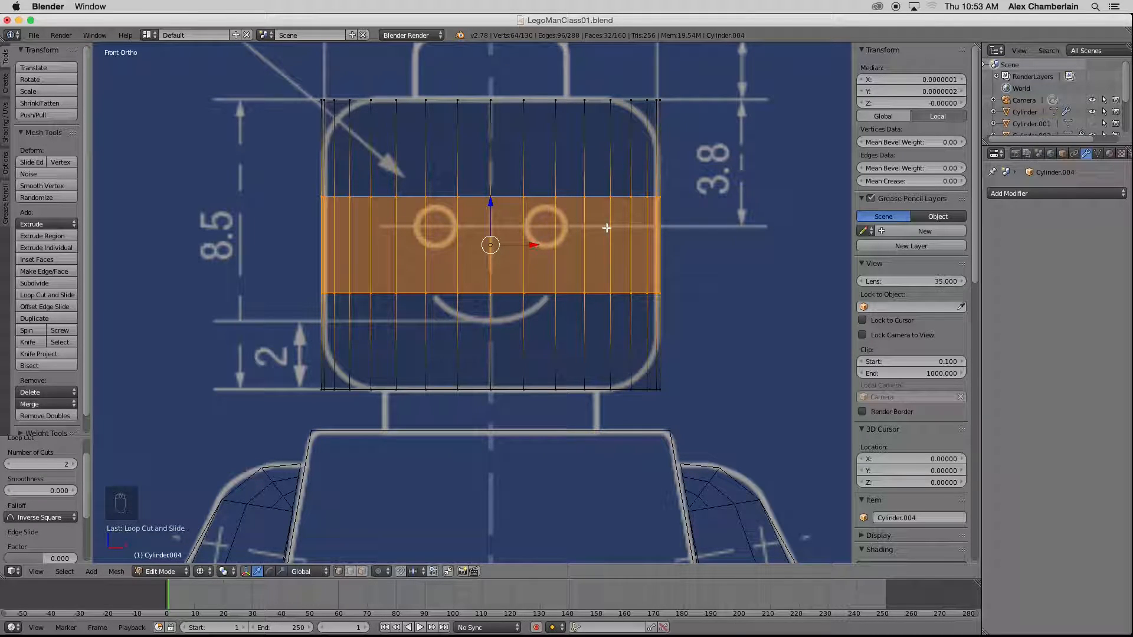
{"action": "key", "text": "s"}
{"action": "key", "text": "z"}
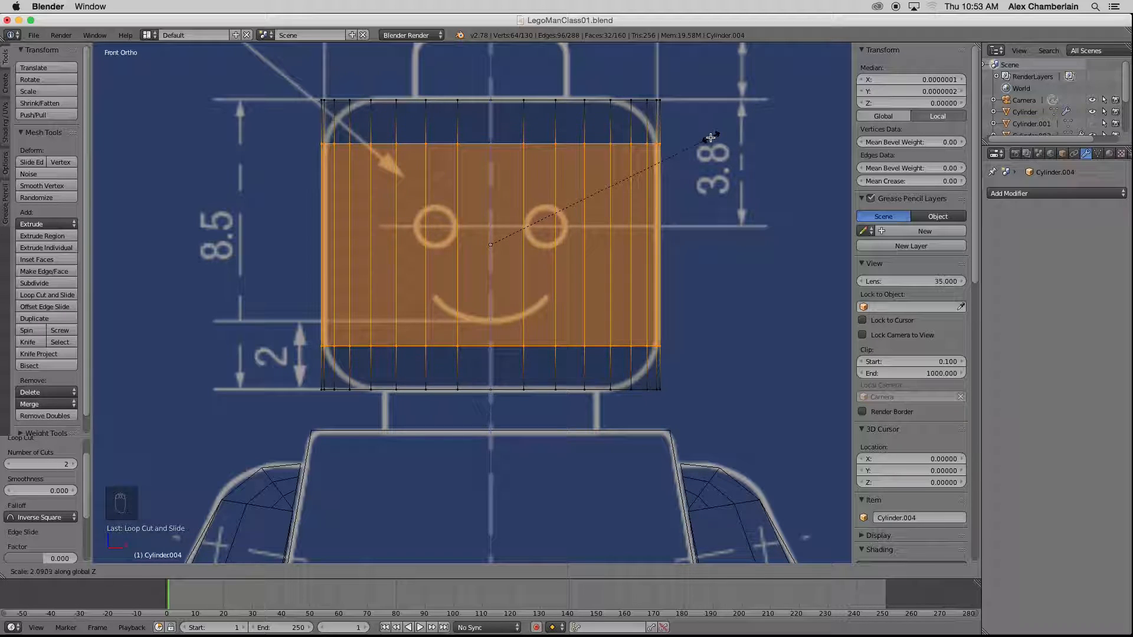
{"action": "left_click", "coordinate": [710, 137]}
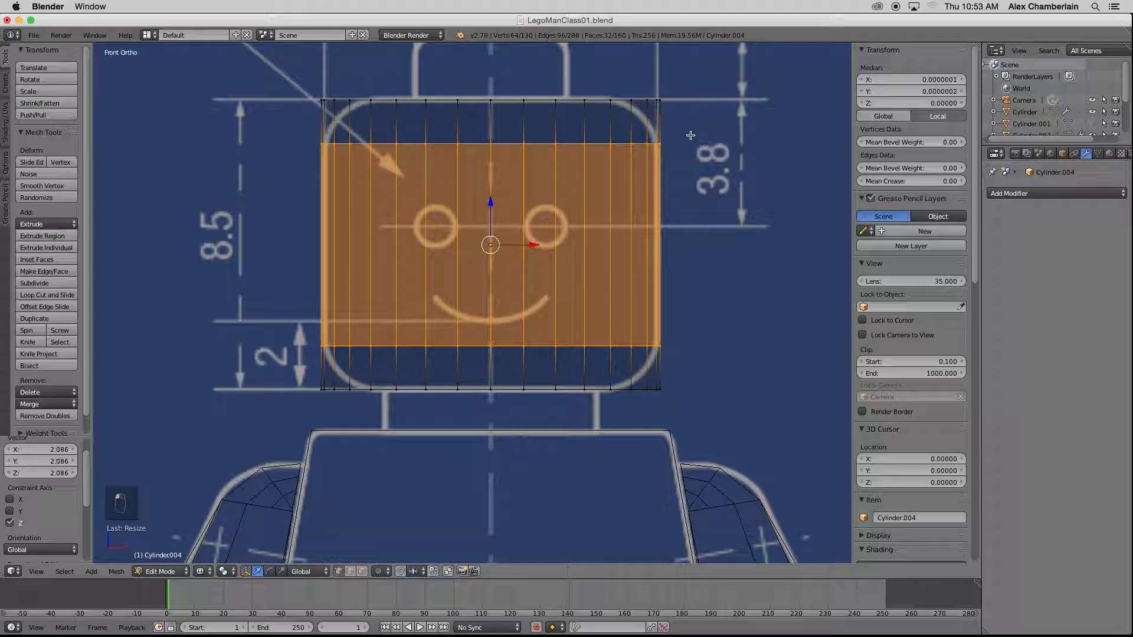
- Select only the head's top and bottom vertex rings and scale them by about 0.723 in X and Y, excluding Z
{"action": "key", "text": "a"}
{"action": "key", "text": "b"}
{"action": "left_click_drag", "start_coordinate": [696, 83], "coordinate": [263, 121]}
{"action": "key", "text": "b"}
{"action": "left_click_drag", "start_coordinate": [694, 379], "coordinate": [296, 416]}
{"action": "key", "text": "s"}
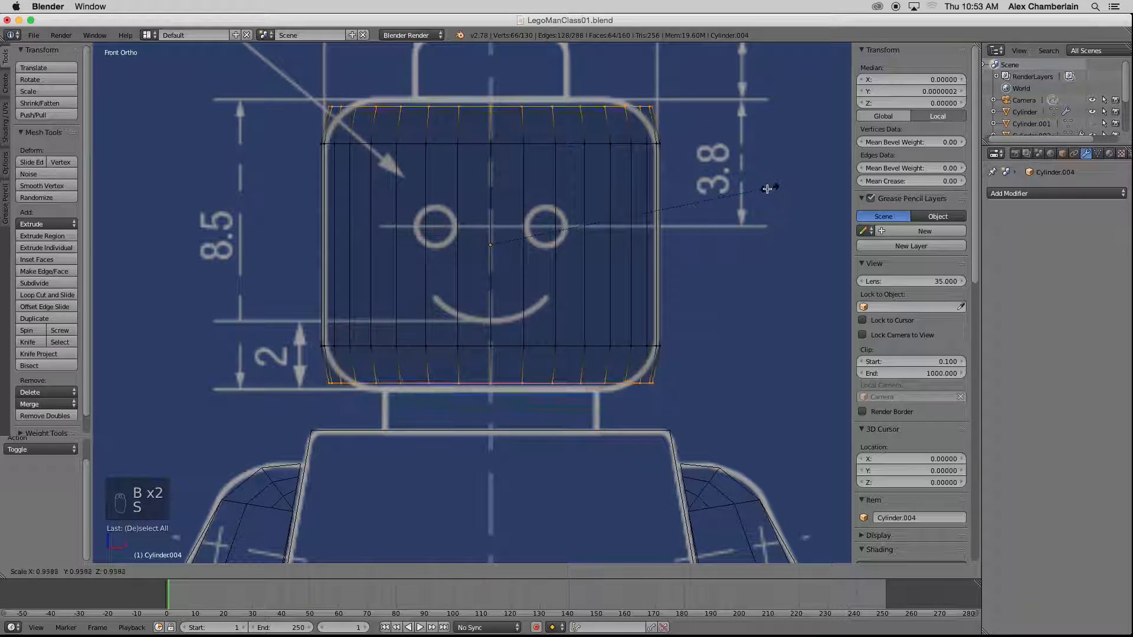
{"action": "key", "text": "shift+z"}
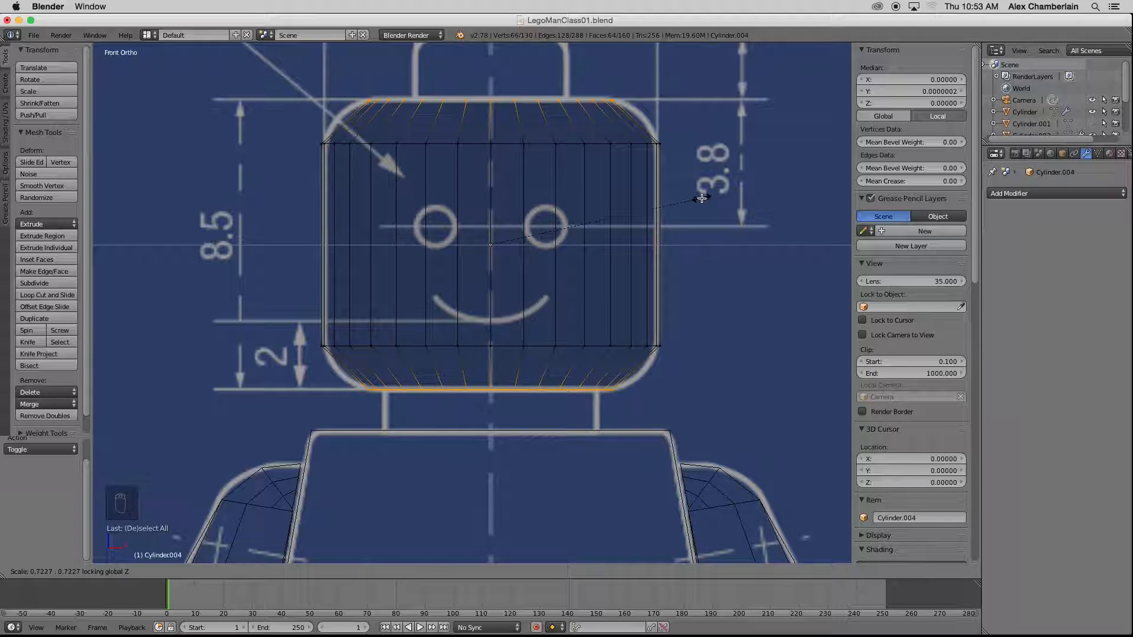
{"action": "left_click", "coordinate": [701, 198]}
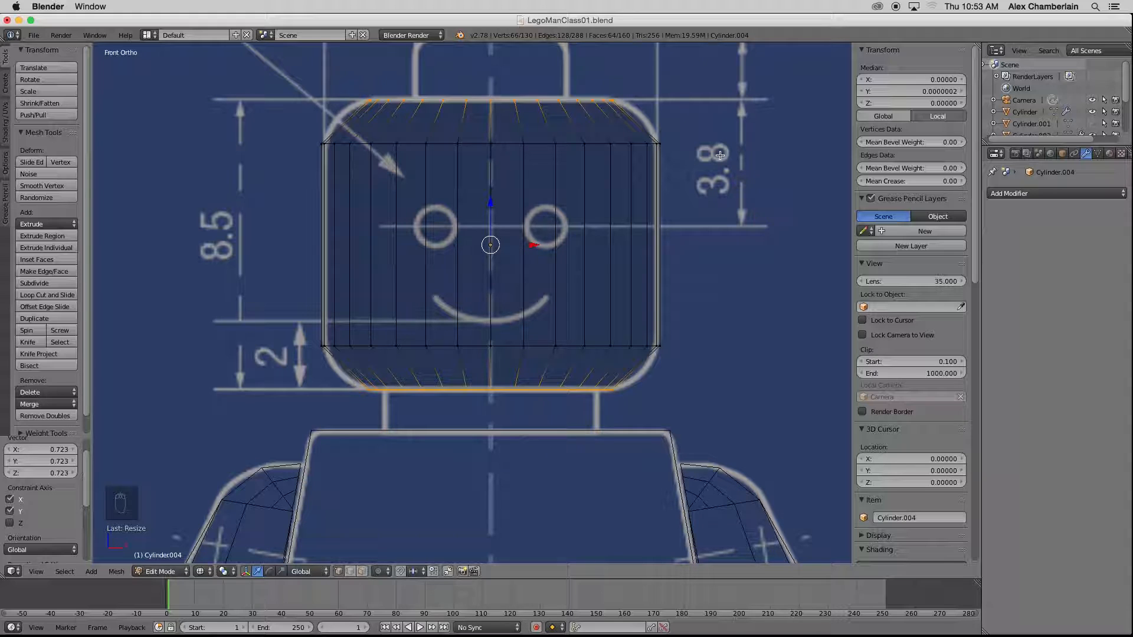
- Select only the head's top cap, extrude it in place and scale it by about 0.619 to the blueprint stud's width
{"action": "key", "text": "a"}
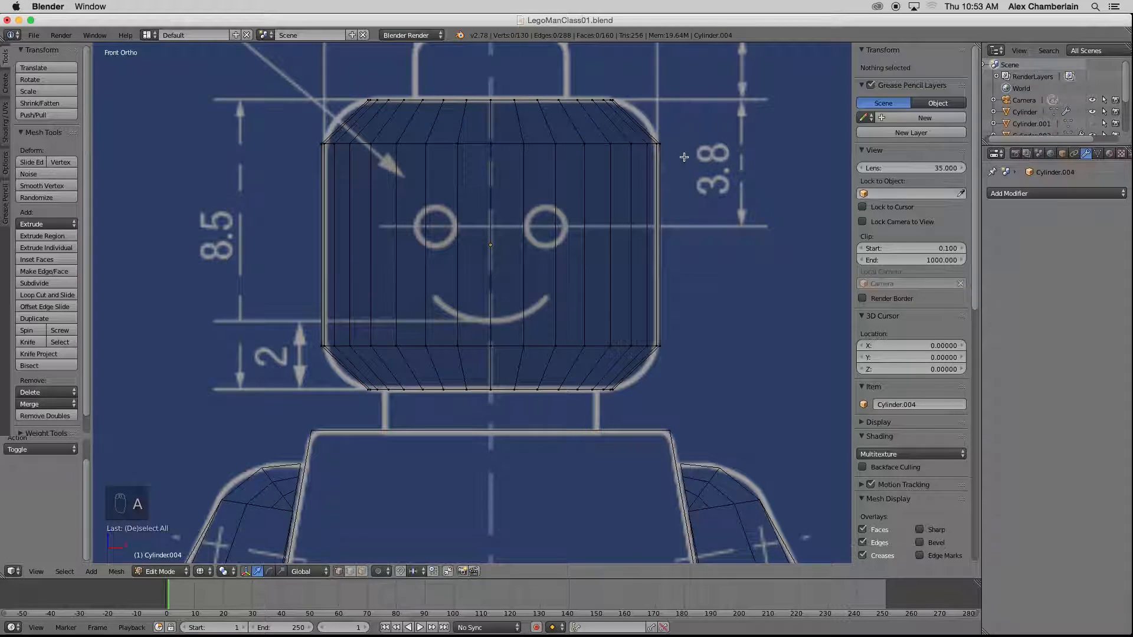
{"action": "key", "text": "b"}
{"action": "left_click_drag", "start_coordinate": [305, 68], "coordinate": [667, 125]}
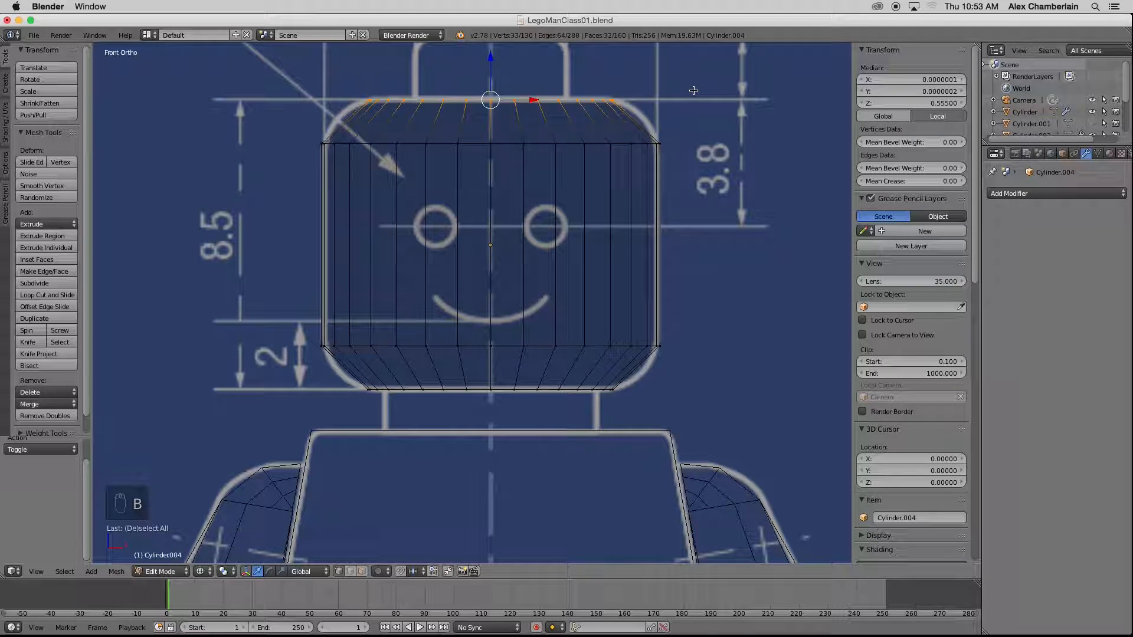
{"action": "key", "text": "e"}
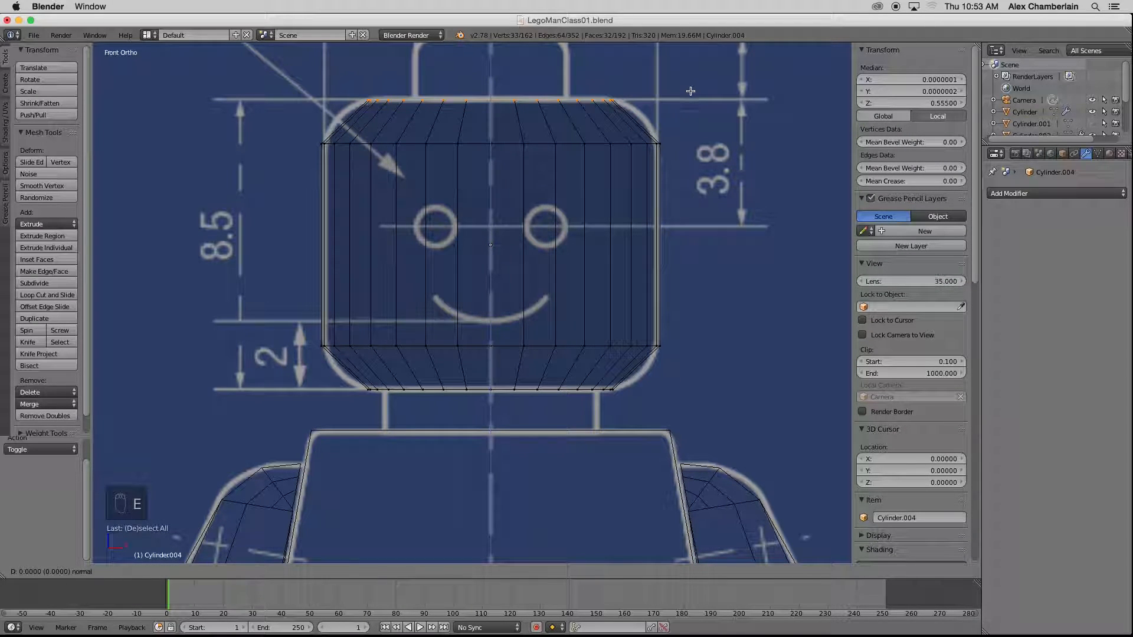
{"action": "right_click", "coordinate": [688, 68]}
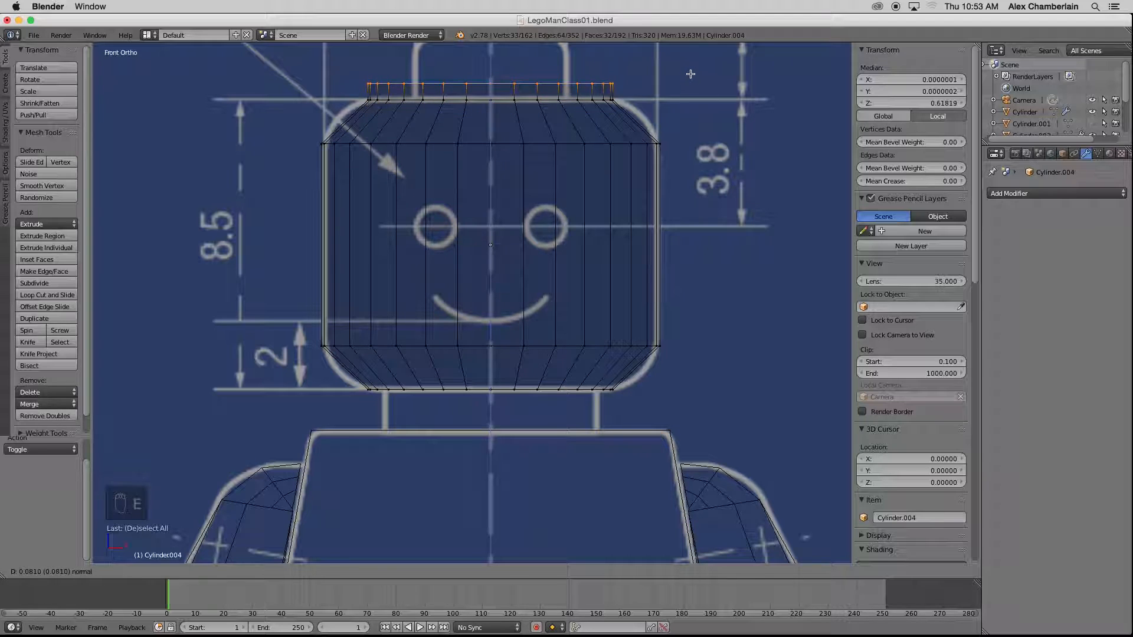
{"action": "key", "text": "s"}
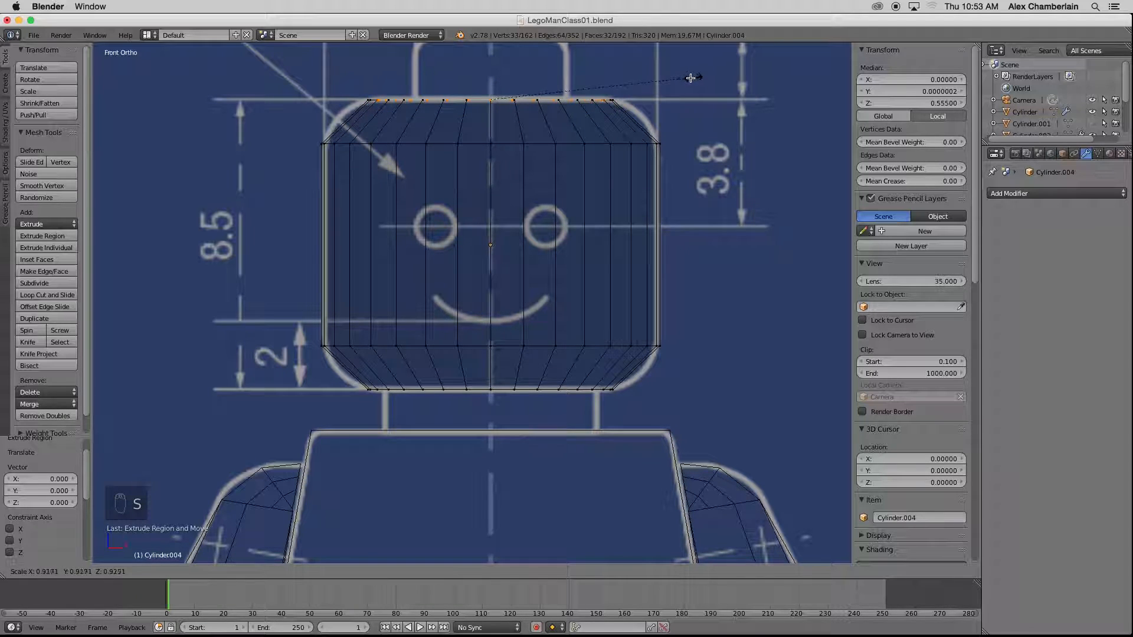
{"action": "left_click", "coordinate": [620, 76]}
- Extrude the scaled cap upward by about 0.241 to form the straight side of the head's stud
{"action": "scroll", "coordinate": [588, 134], "scroll_direction": "down", "scroll_amount": 3}
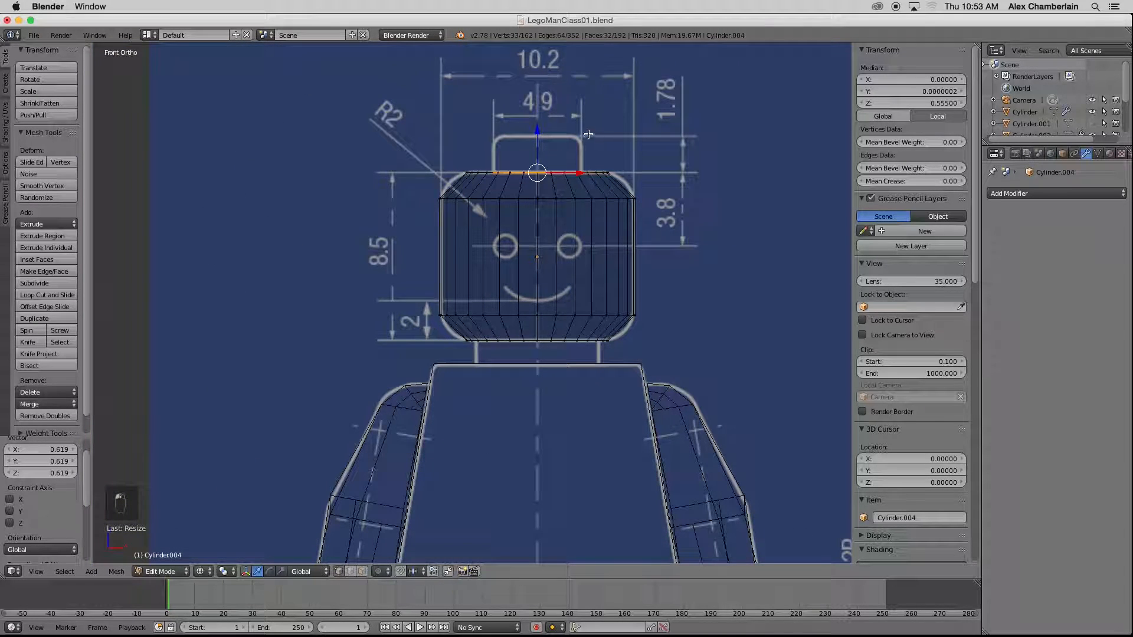
{"action": "scroll", "coordinate": [589, 135], "scroll_direction": "up", "scroll_amount": 4}
{"action": "key", "text": "e"}
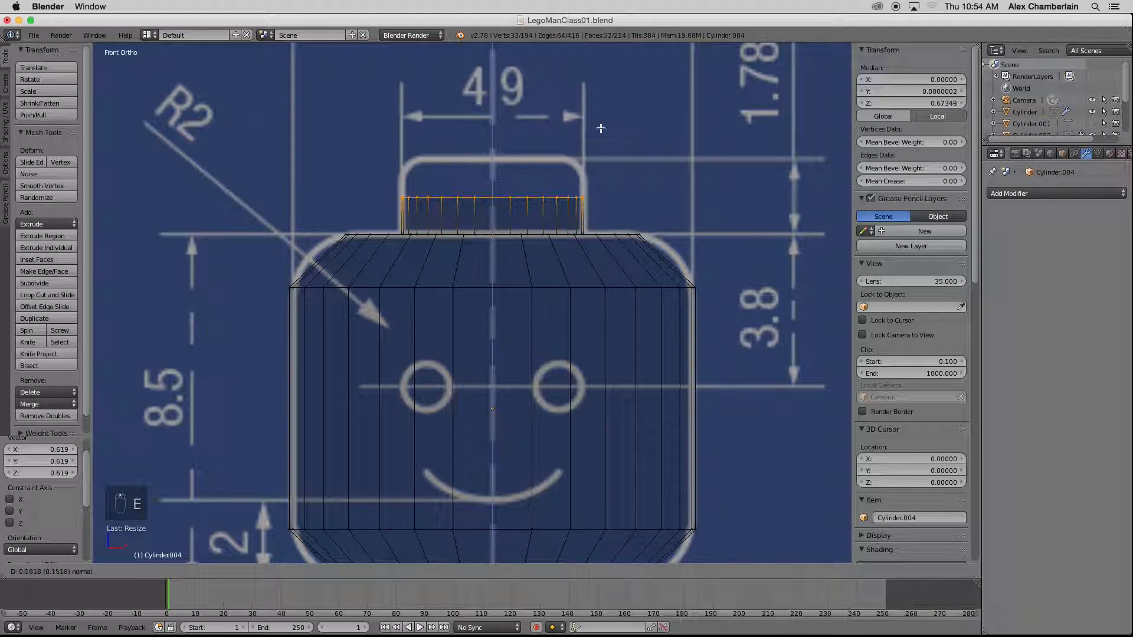
{"action": "left_click", "coordinate": [601, 109]}
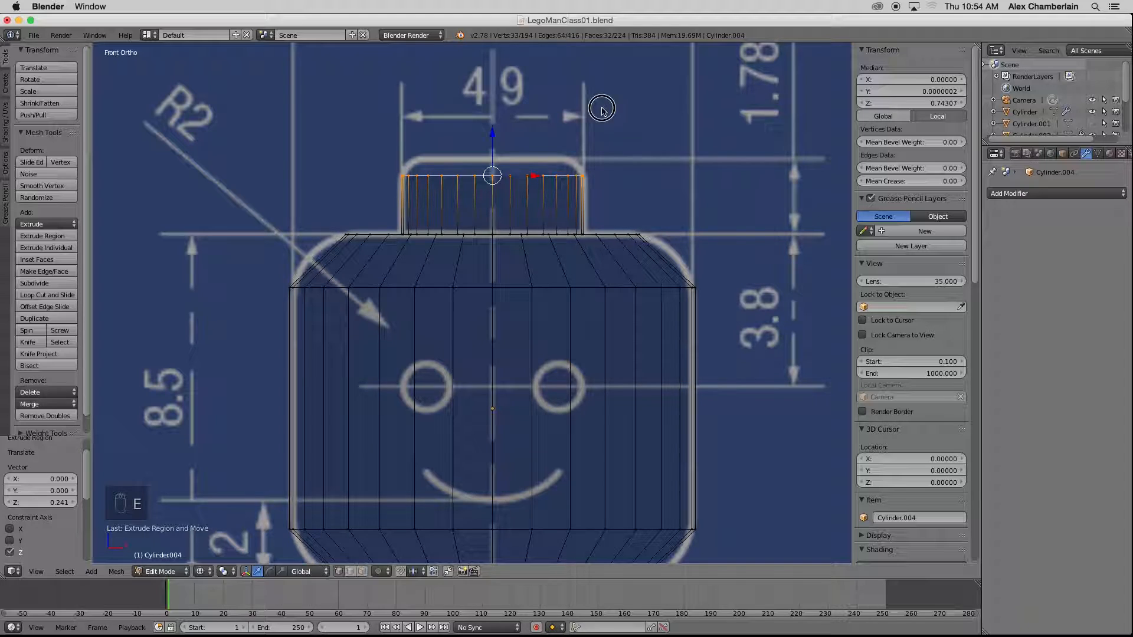
- Extrude the stud's top by about 0.070 to the blueprint's upper edge and scale it by about 0.831 for a beveled rim
{"action": "key", "text": "e"}
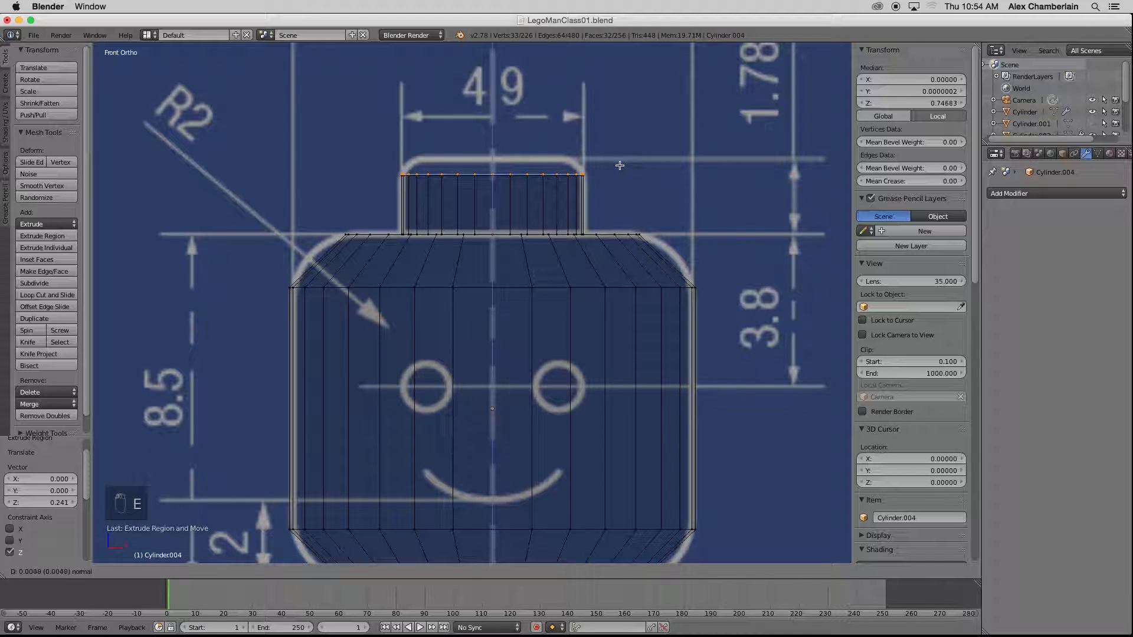
{"action": "left_click", "coordinate": [620, 152]}
{"action": "key", "text": "s"}
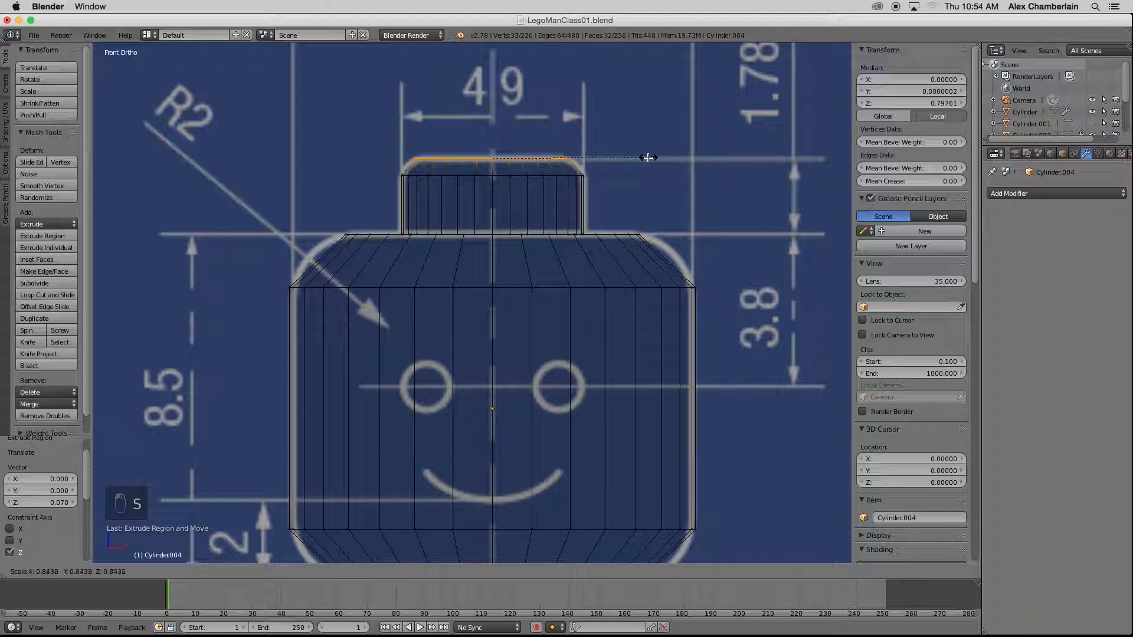
{"action": "left_click", "coordinate": [646, 159]}
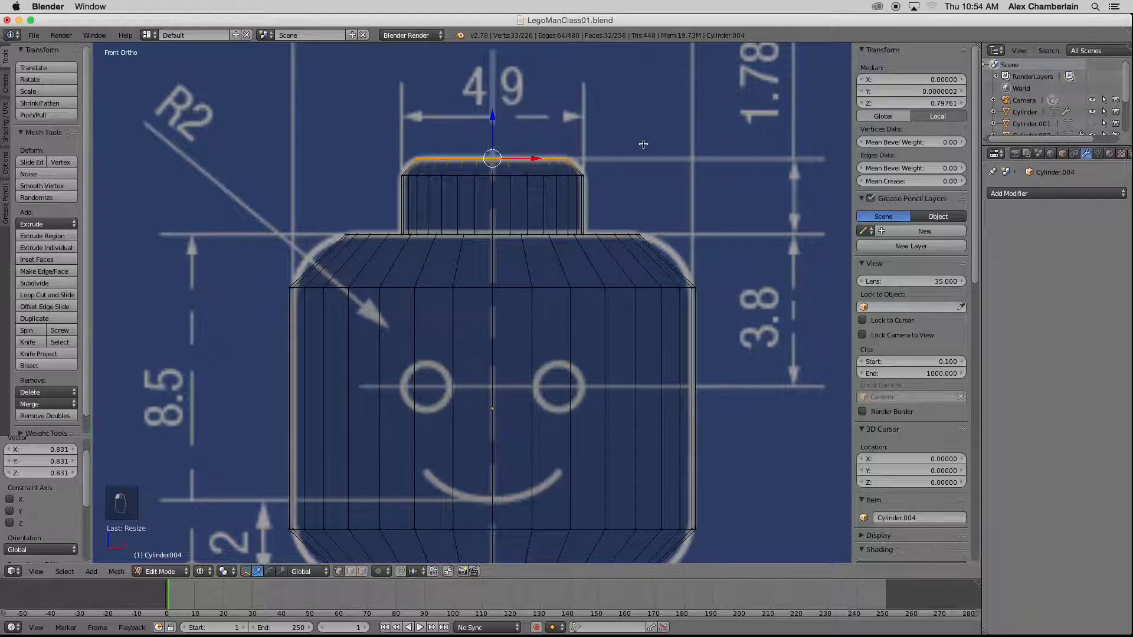
- Select only the head's bottom cap and extrude it in place
{"action": "scroll", "coordinate": [643, 144], "scroll_direction": "down", "scroll_amount": 3}
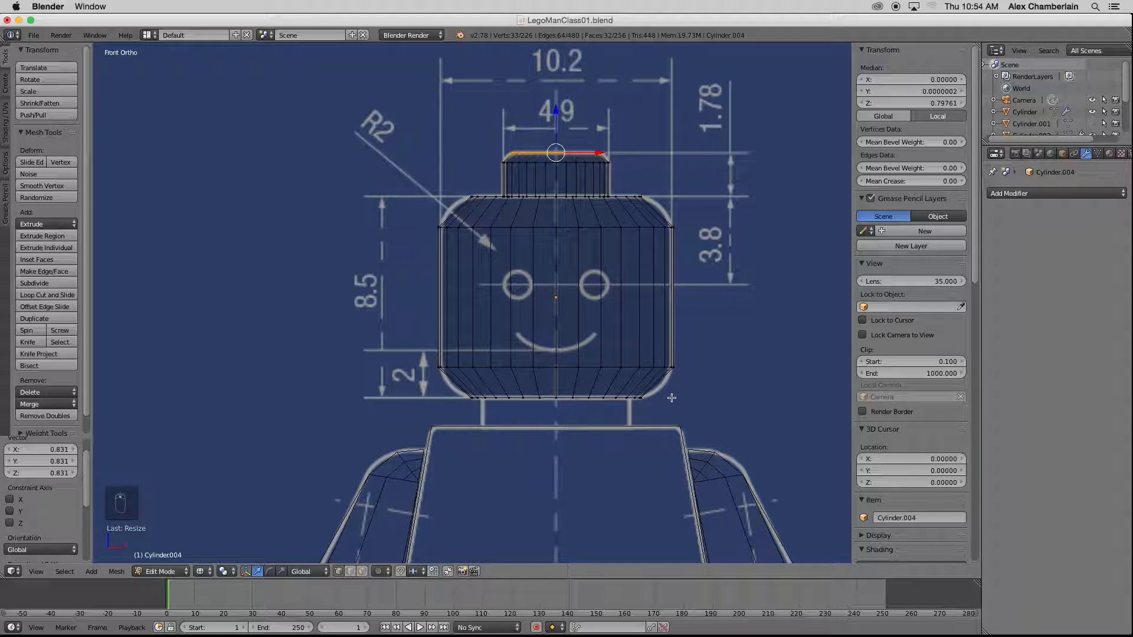
{"action": "key", "text": "a"}
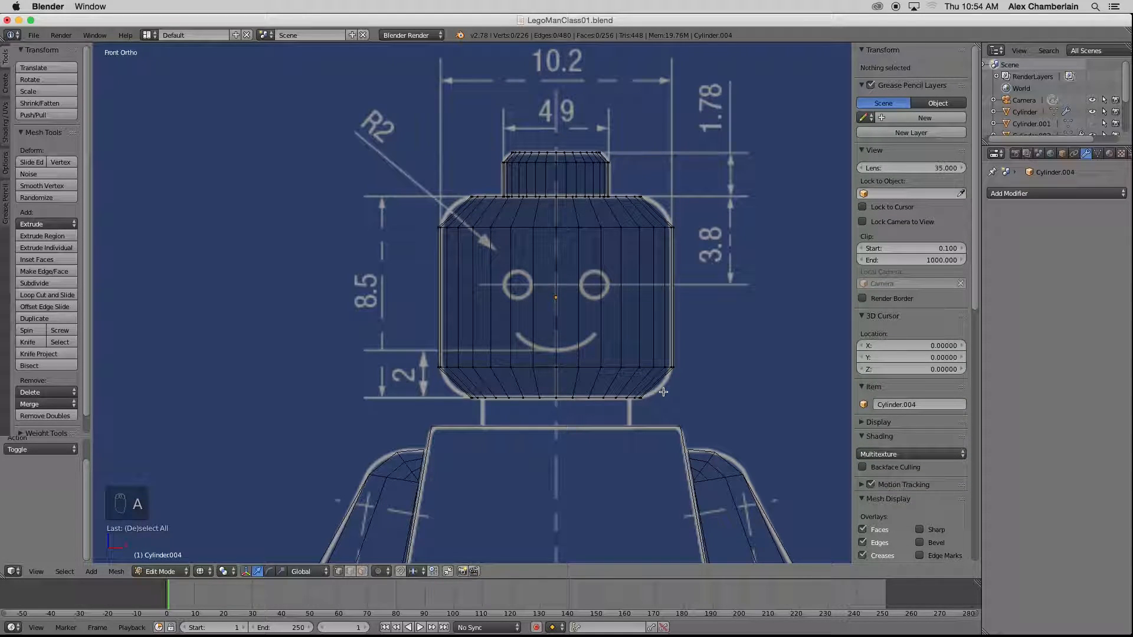
{"action": "key", "text": "b"}
{"action": "left_click_drag", "start_coordinate": [671, 388], "coordinate": [448, 414]}
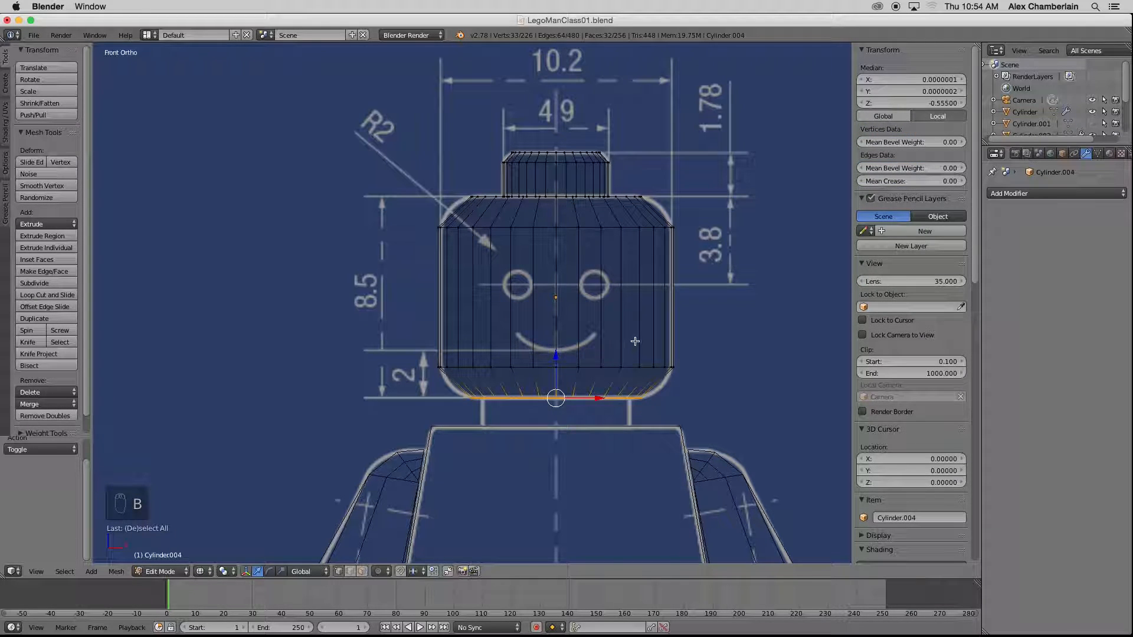
{"action": "key", "text": "e"}
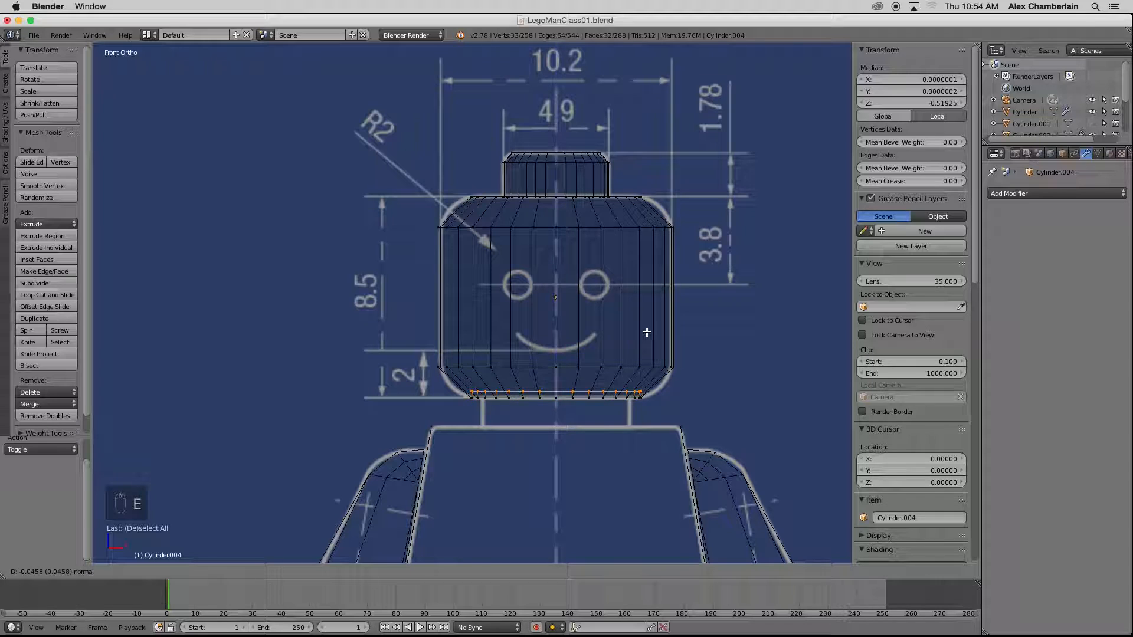
{"action": "left_click", "coordinate": [647, 332]}
- Scale the new bottom cap by about 0.869 to the blueprint's neck width and extrude it down by about 0.190 to the torso
{"action": "scroll", "coordinate": [680, 384], "scroll_direction": "up", "scroll_amount": 3}
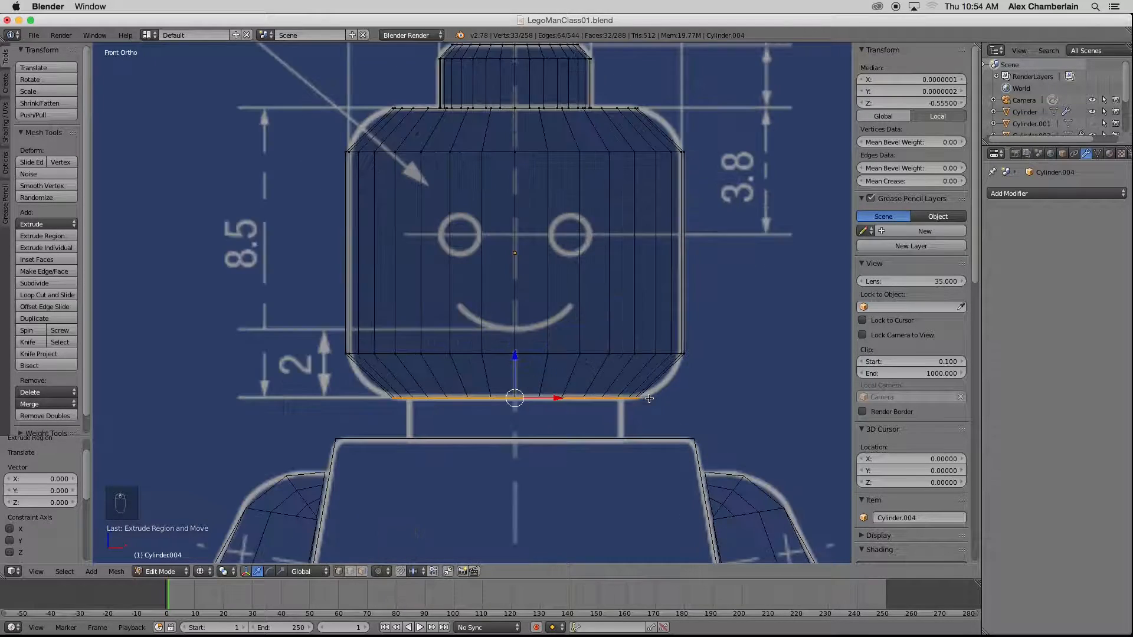
{"action": "key", "text": "s"}
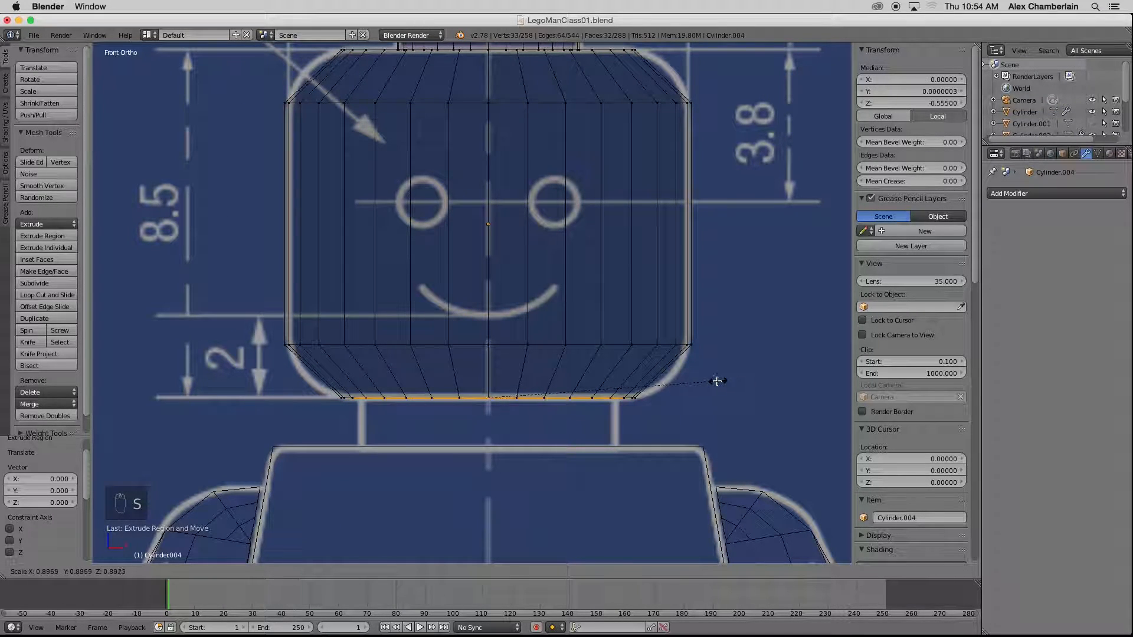
{"action": "left_click", "coordinate": [708, 382]}
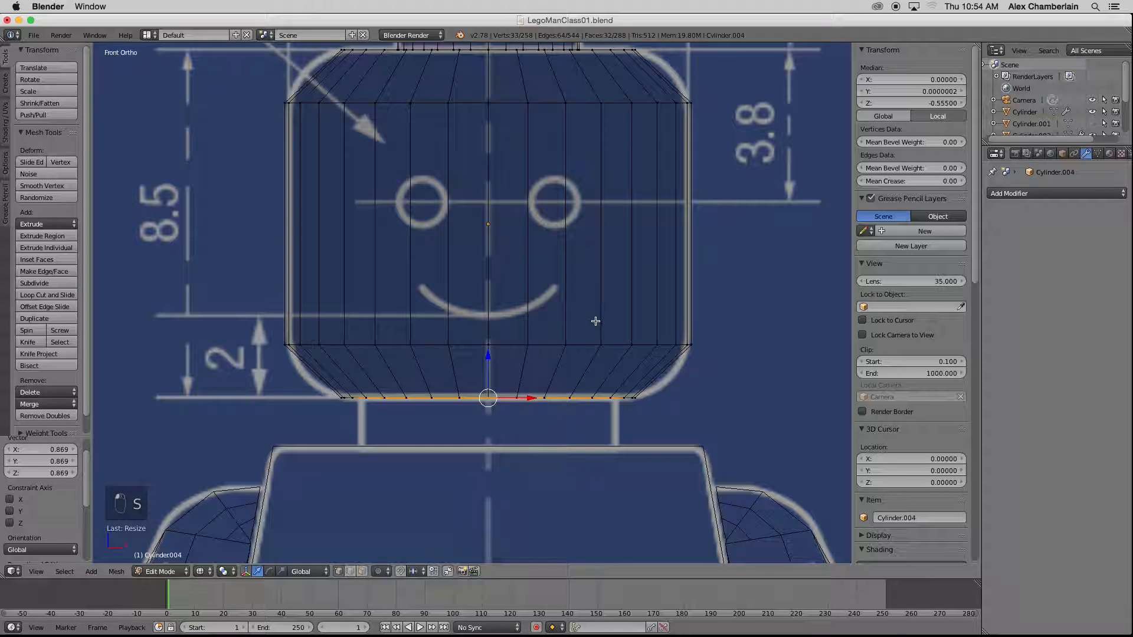
{"action": "key", "text": "e"}
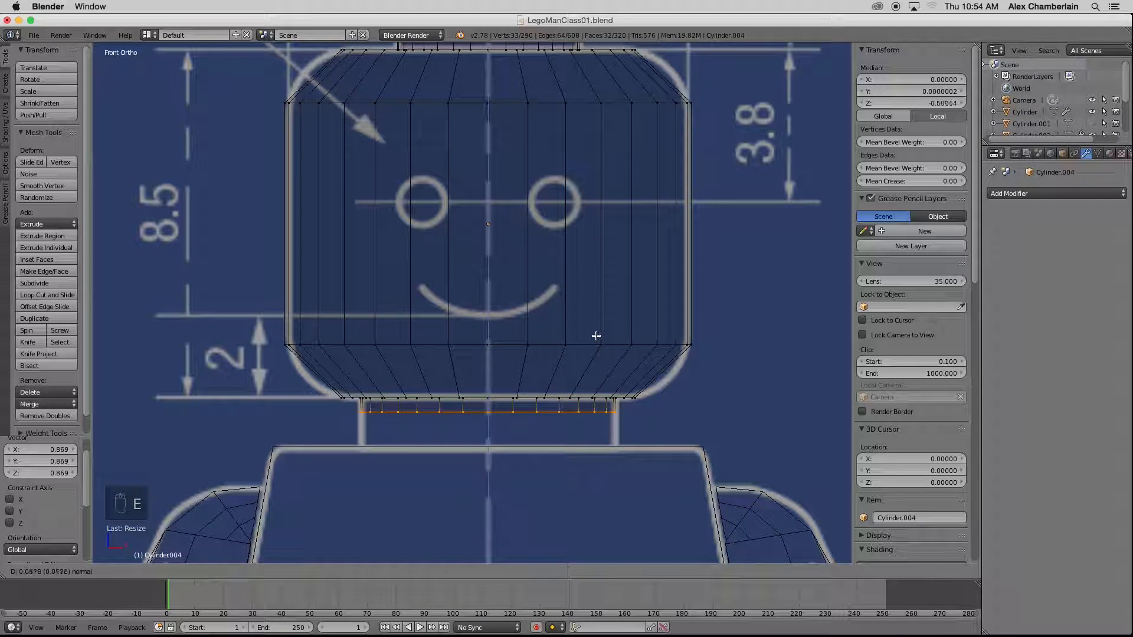
{"action": "left_click", "coordinate": [597, 368]}
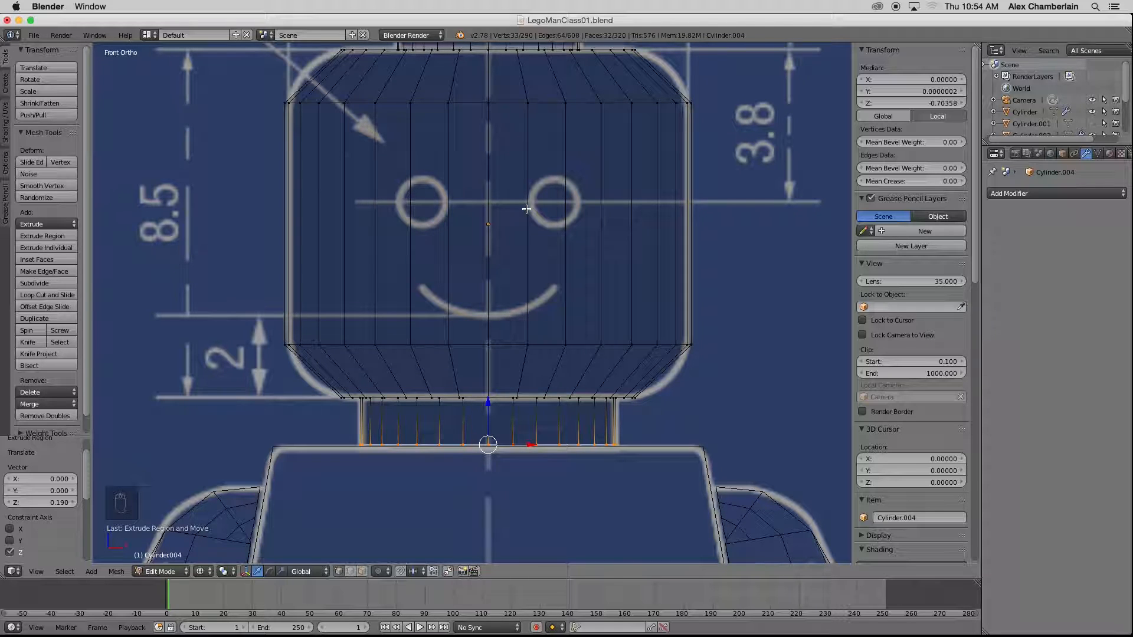
- Extrude the neck's bottom cap in place and scale it by about 0.767 to the inner wall in the blueprint's side section
{"action": "key", "text": "KP_3"}
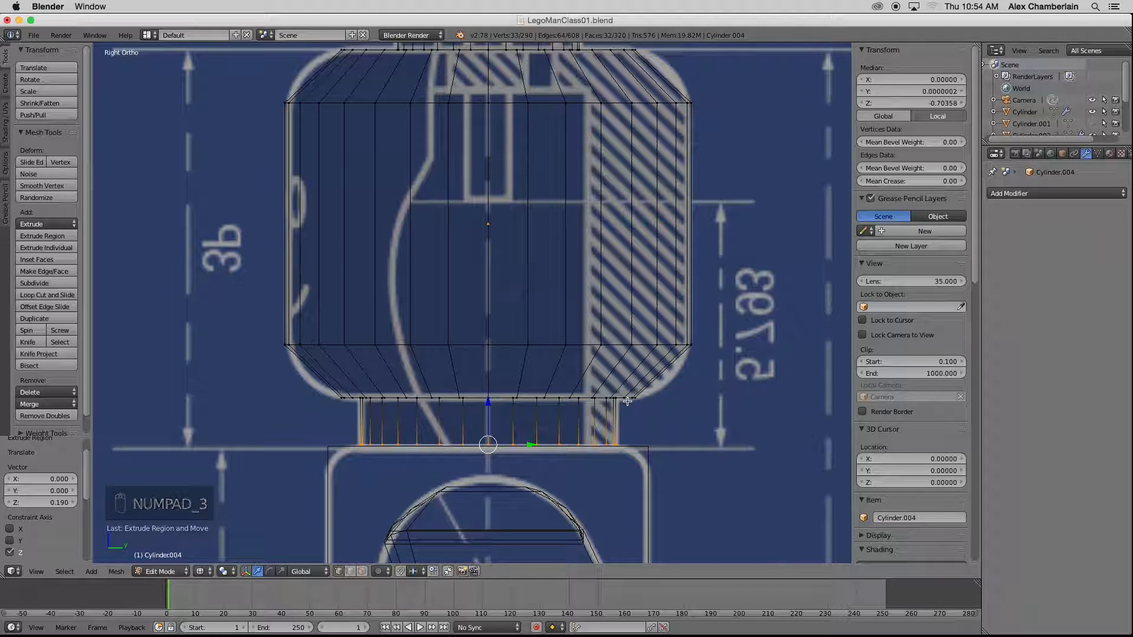
{"action": "key", "text": "e"}
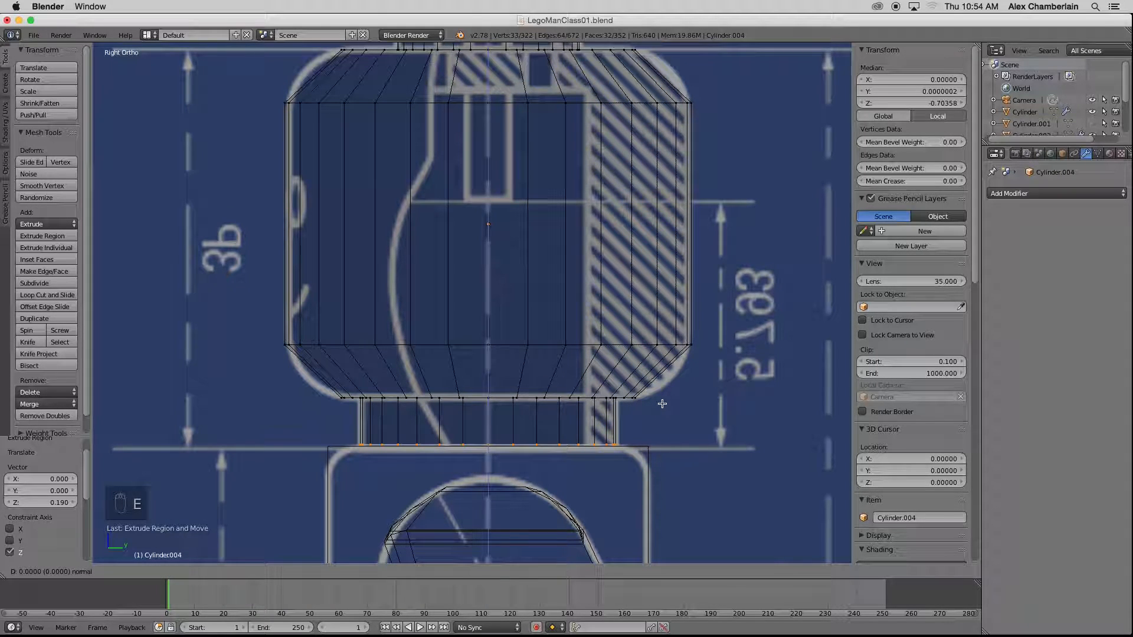
{"action": "right_click", "coordinate": [663, 393]}
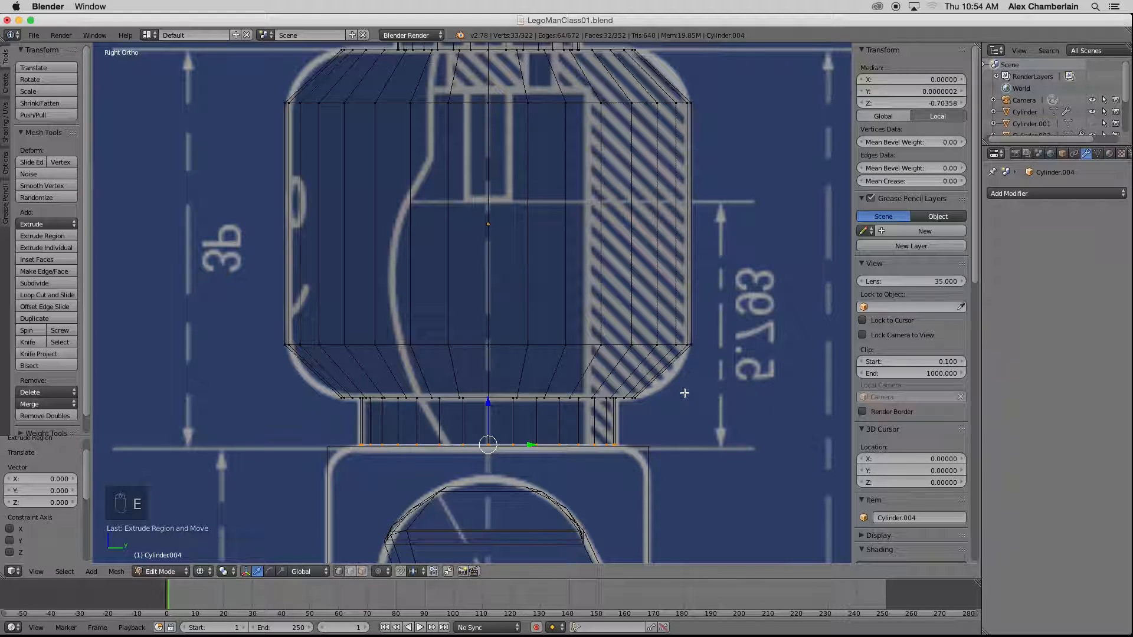
{"action": "key", "text": "s"}
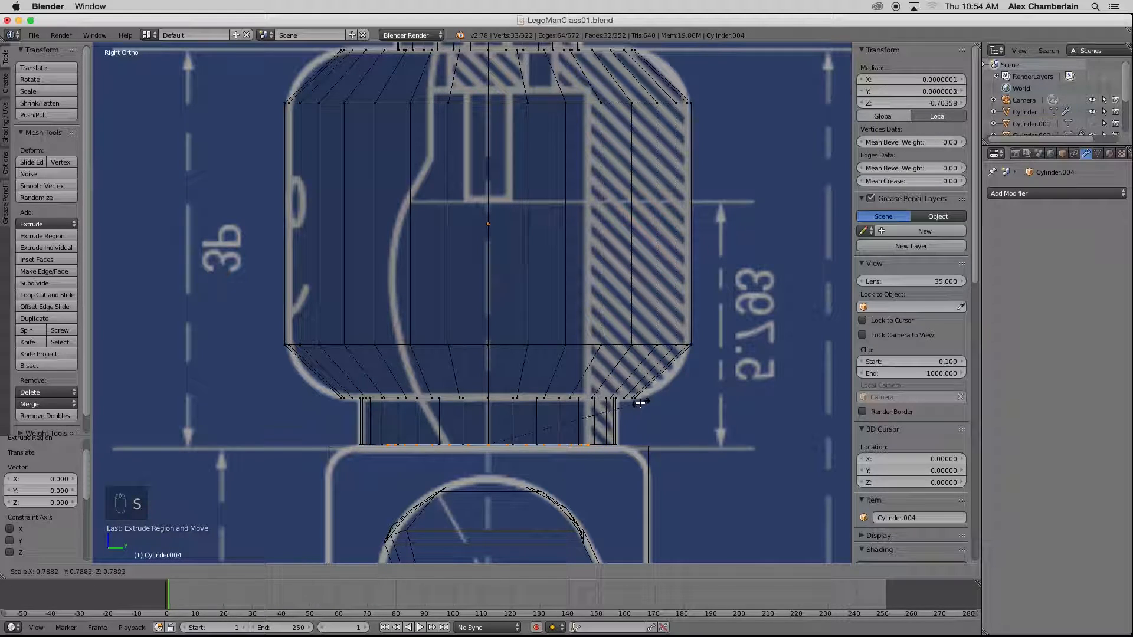
{"action": "left_click", "coordinate": [637, 403]}
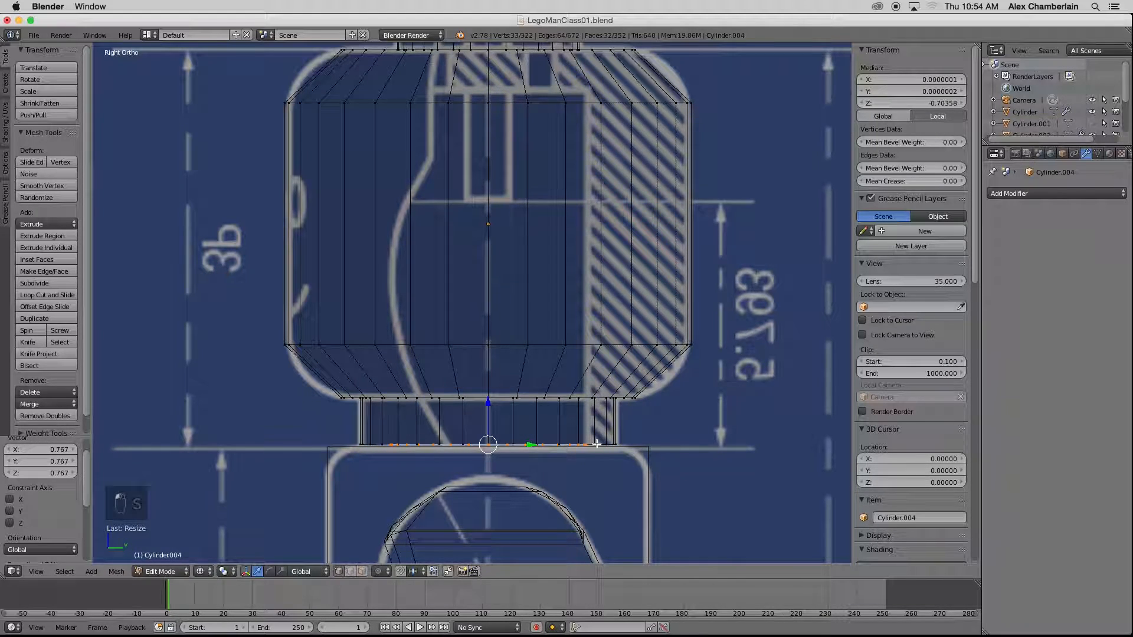
- Extrude the scaled neck cap upward inside the head by about 1.439 to form the hollow interior
{"action": "key", "text": "e"}
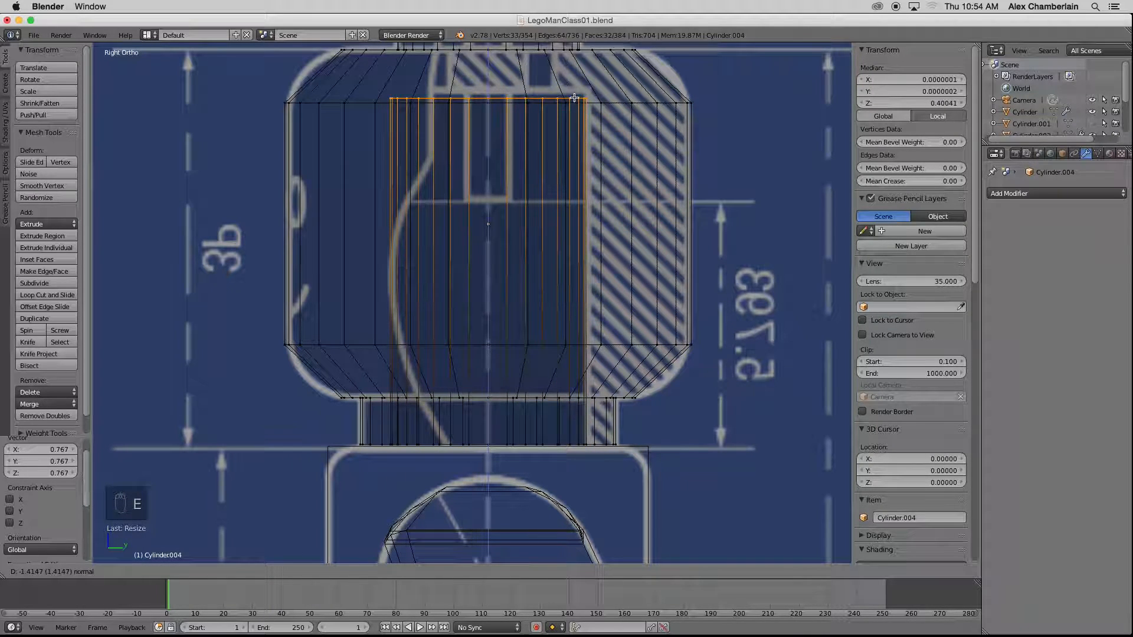
{"action": "left_click", "coordinate": [573, 92]}
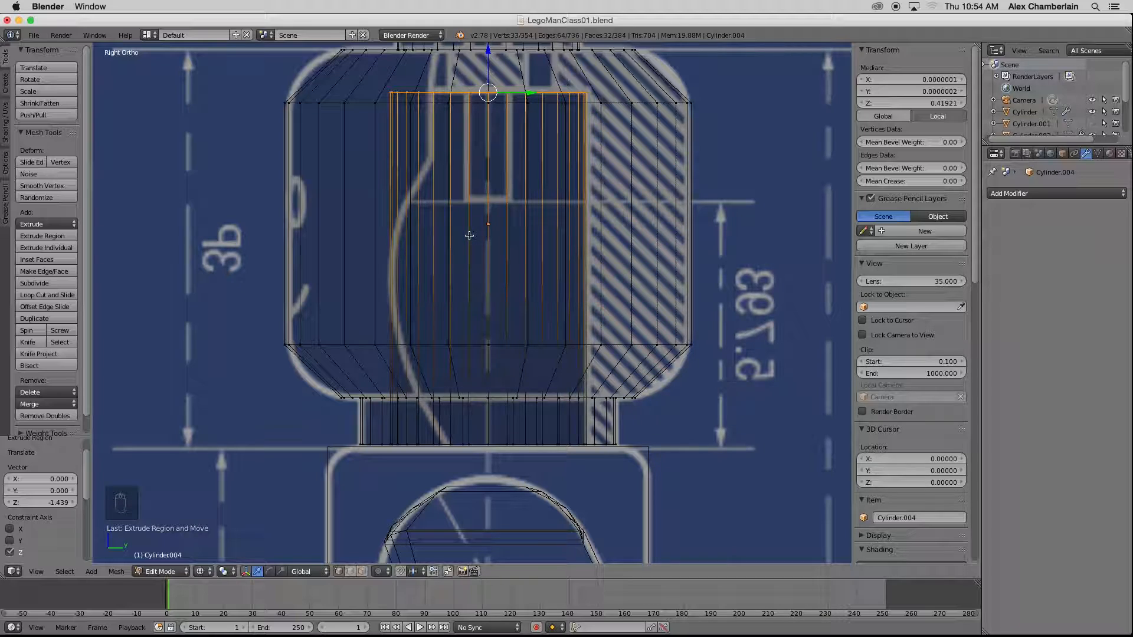
{"action": "key", "text": "z"}
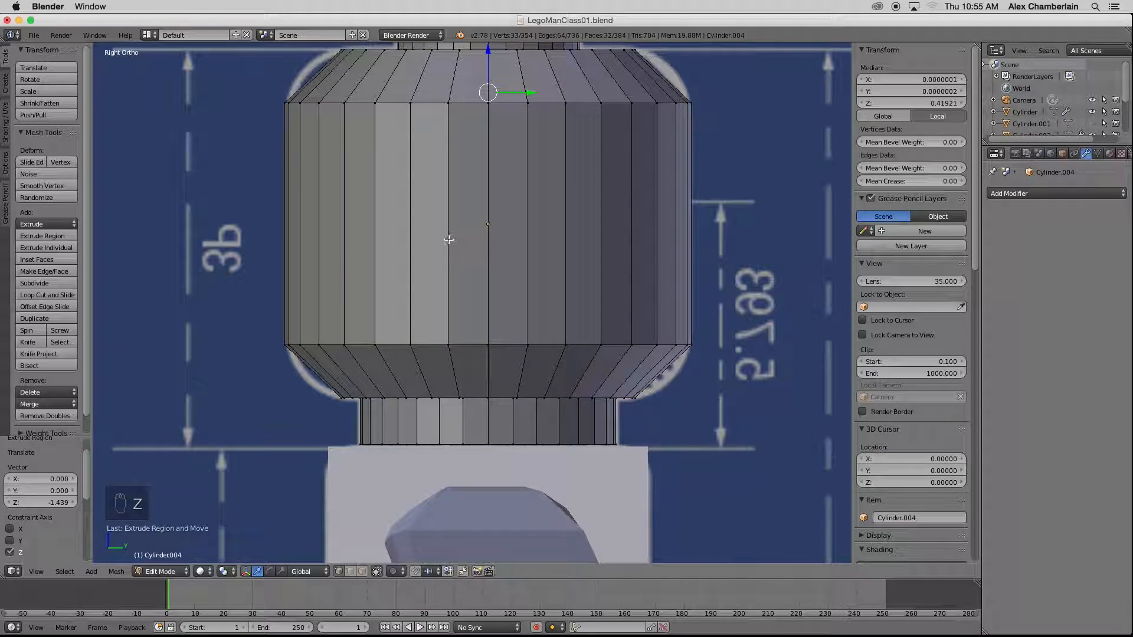
{"action": "middle_click_drag", "start_coordinate": [451, 240], "coordinate": [509, 249]}
{"action": "scroll", "coordinate": [508, 249], "scroll_direction": "down", "scroll_amount": 1}
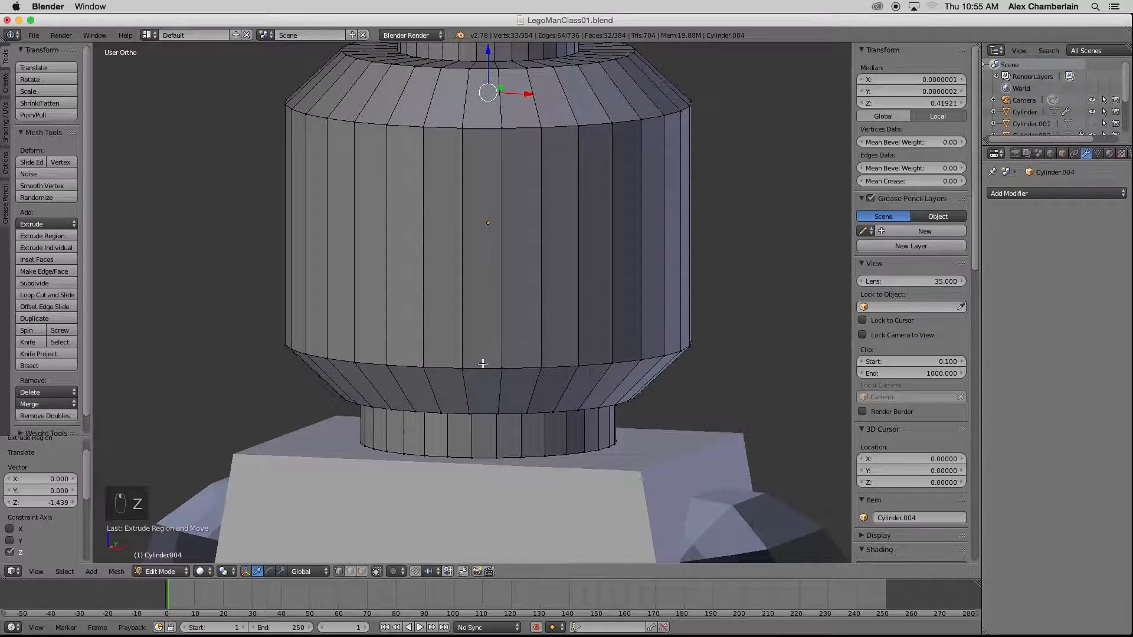
{"action": "scroll", "coordinate": [496, 238], "scroll_direction": "down", "scroll_amount": 2}
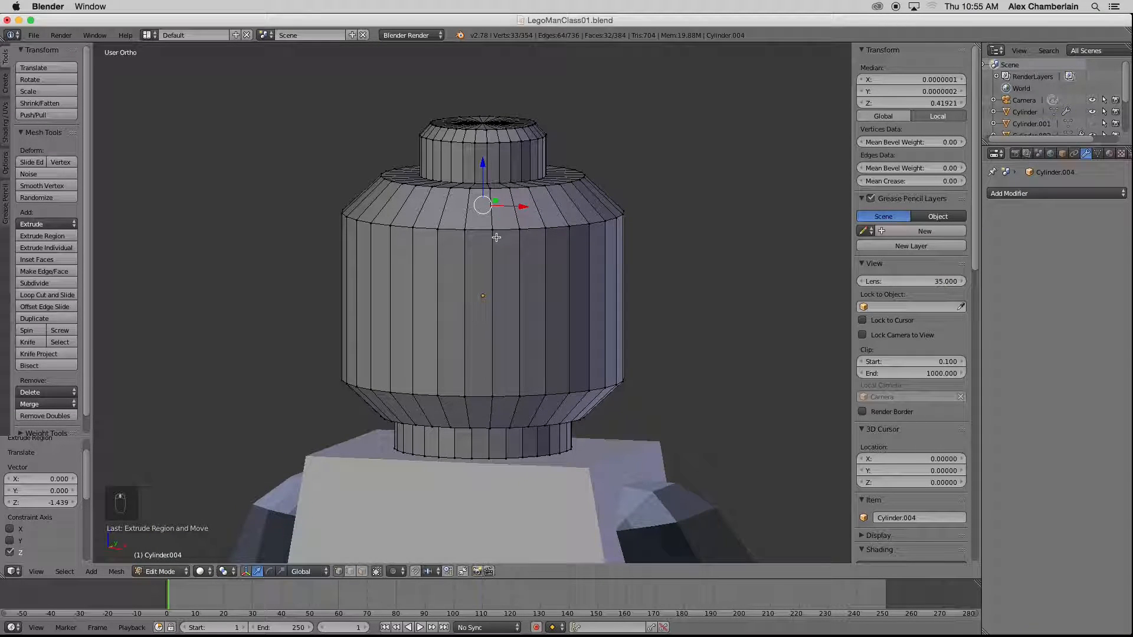
- Add one centered loop cut around the head's upper beveled edge in the front wireframe view
{"action": "key", "text": "KP_1"}
{"action": "key", "text": "z"}
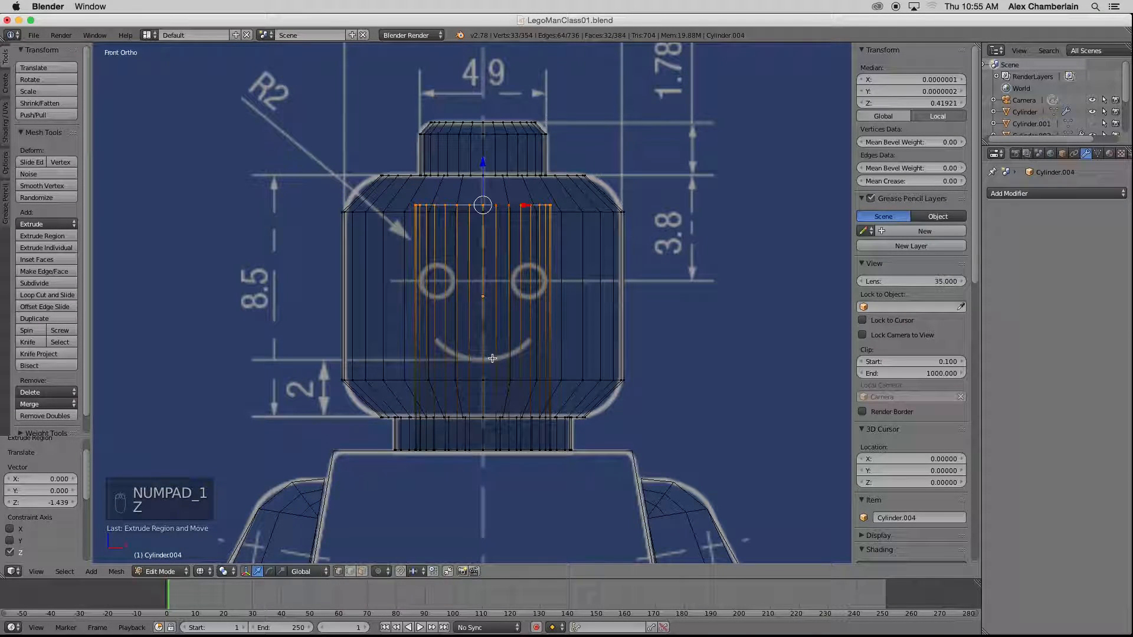
{"action": "key", "text": "a"}
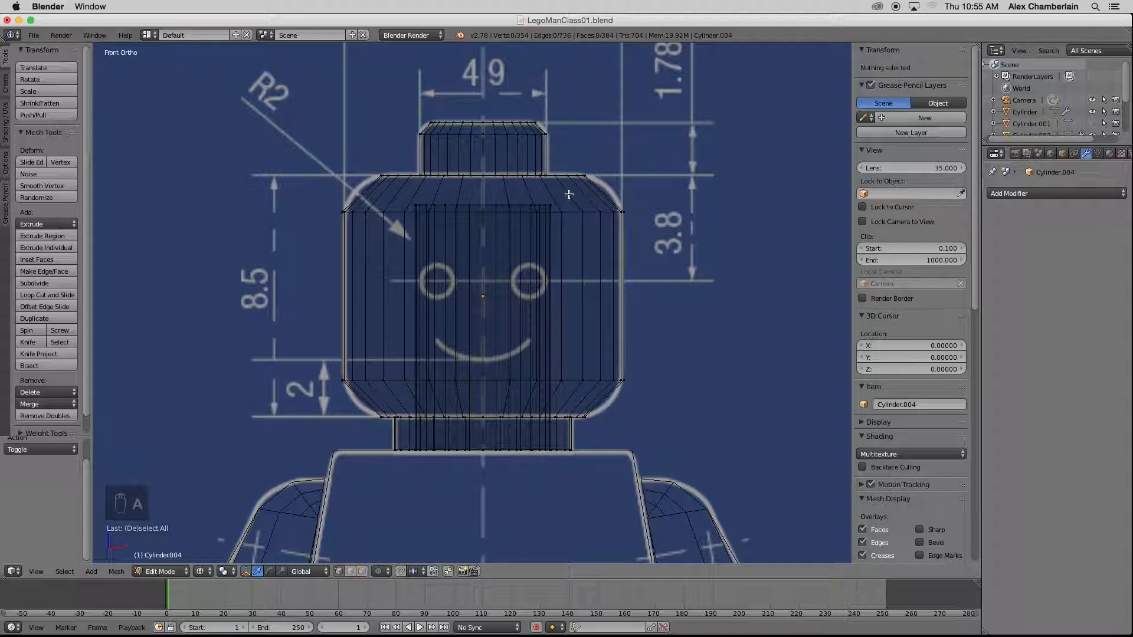
{"action": "key", "text": "ctrl+r"}
{"action": "left_click", "coordinate": [592, 189]}
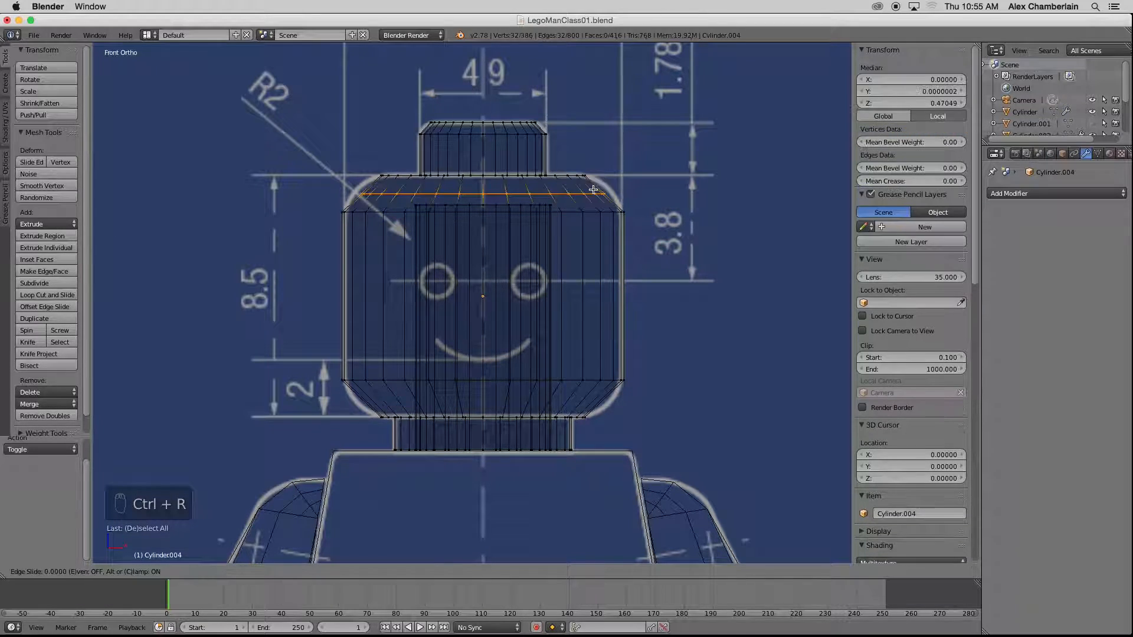
{"action": "right_click", "coordinate": [588, 192]}
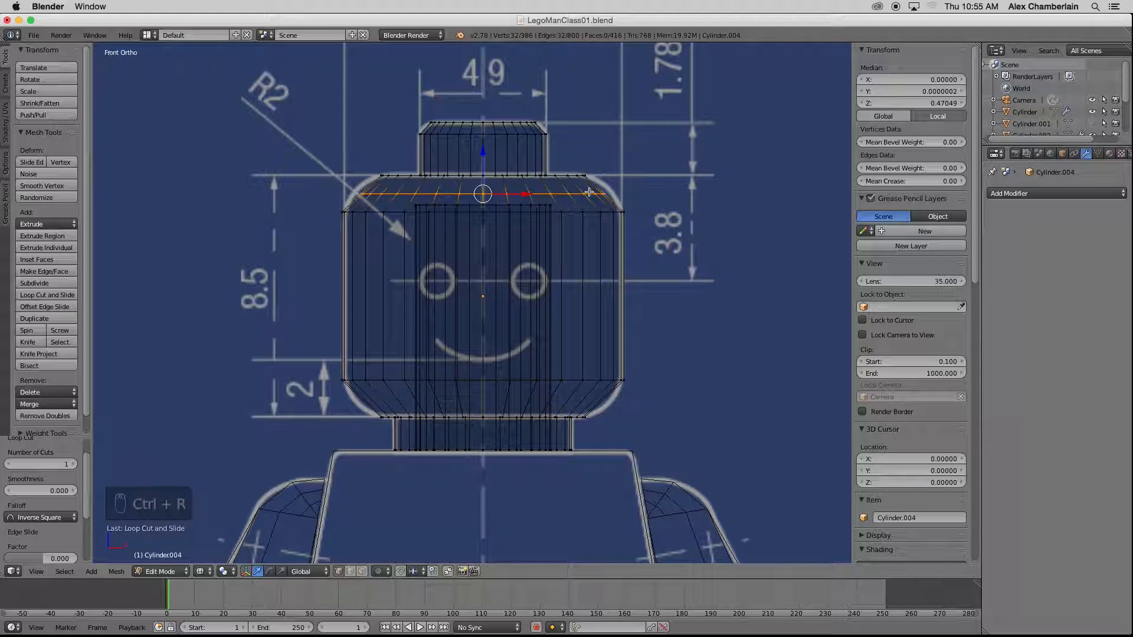
- Add one centered loop cut around the head's lower beveled edge
{"action": "key", "text": "ctrl+r"}
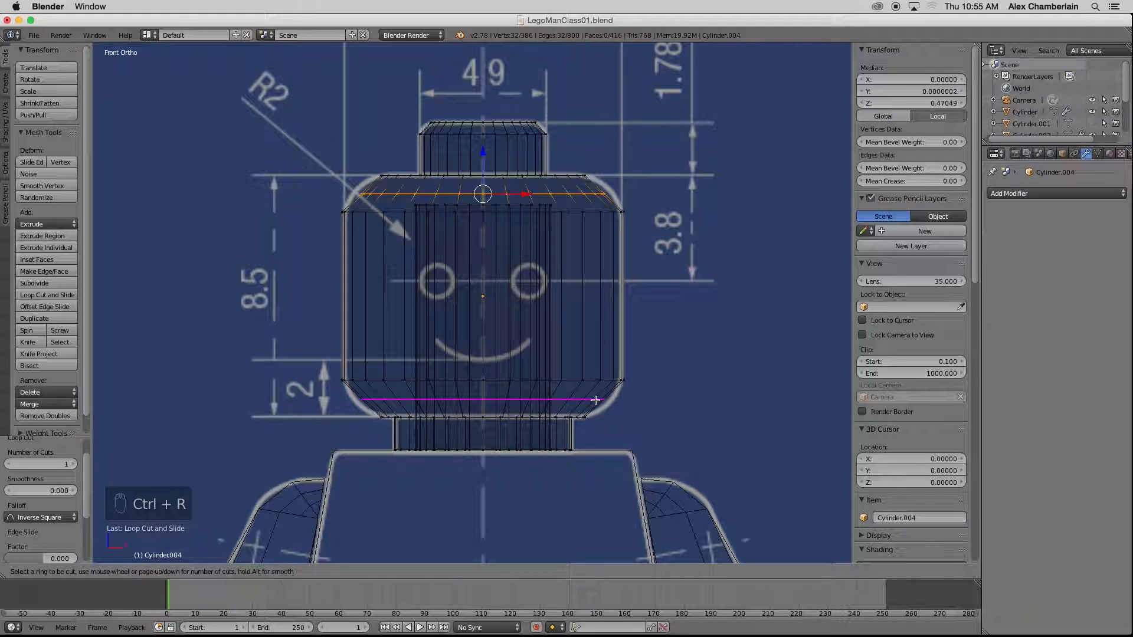
{"action": "left_click", "coordinate": [592, 402]}
{"action": "left_click", "coordinate": [599, 399]}
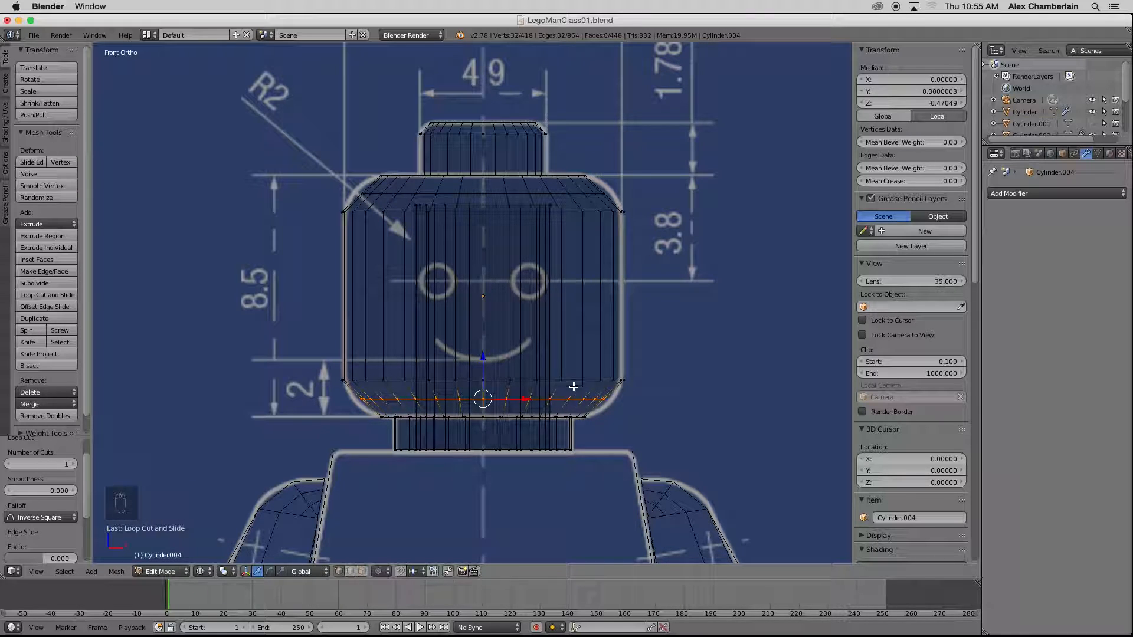
- Add the upper bevel's loop to the selection and scale both loops by about 1.071 in X and Y, excluding Z
{"action": "right_click", "coordinate": [562, 194], "text": "alt+shift"}
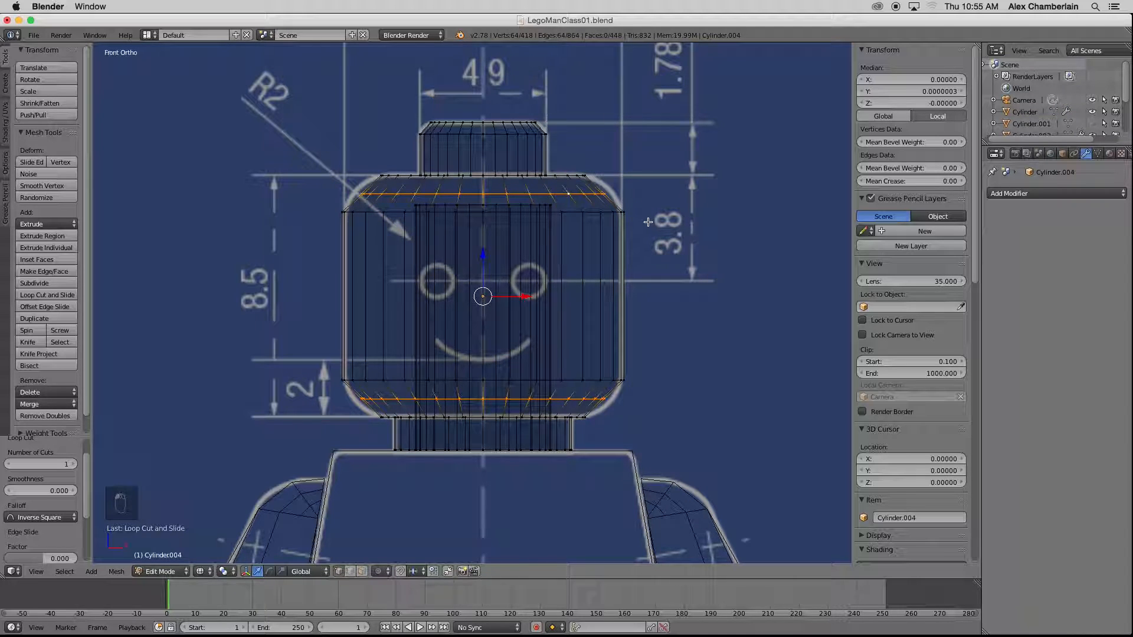
{"action": "key", "text": "s"}
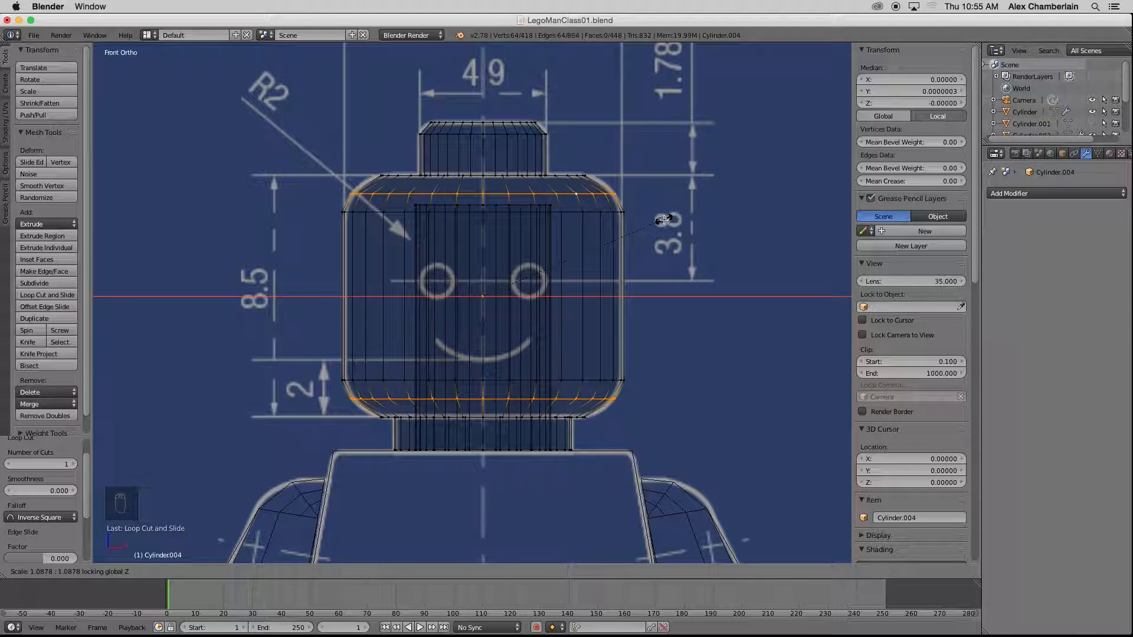
{"action": "left_click", "coordinate": [661, 220]}
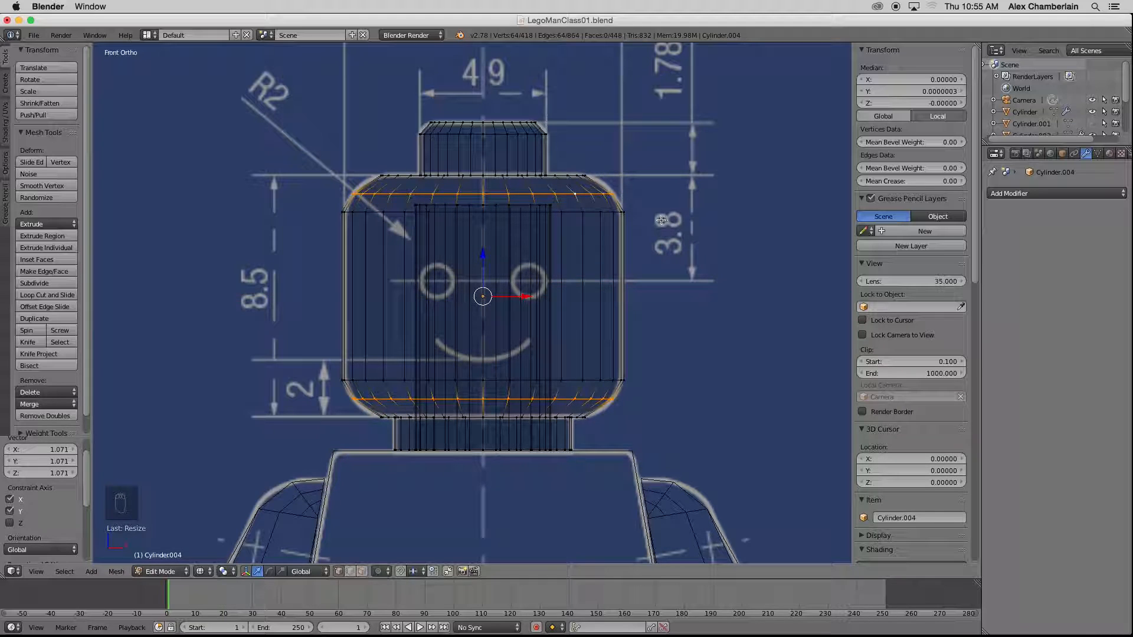
- Scale the two bevel loops by about 1.035 along Z to follow the blueprint's rounded corners
{"action": "key", "text": "s"}
{"action": "key", "text": "z"}
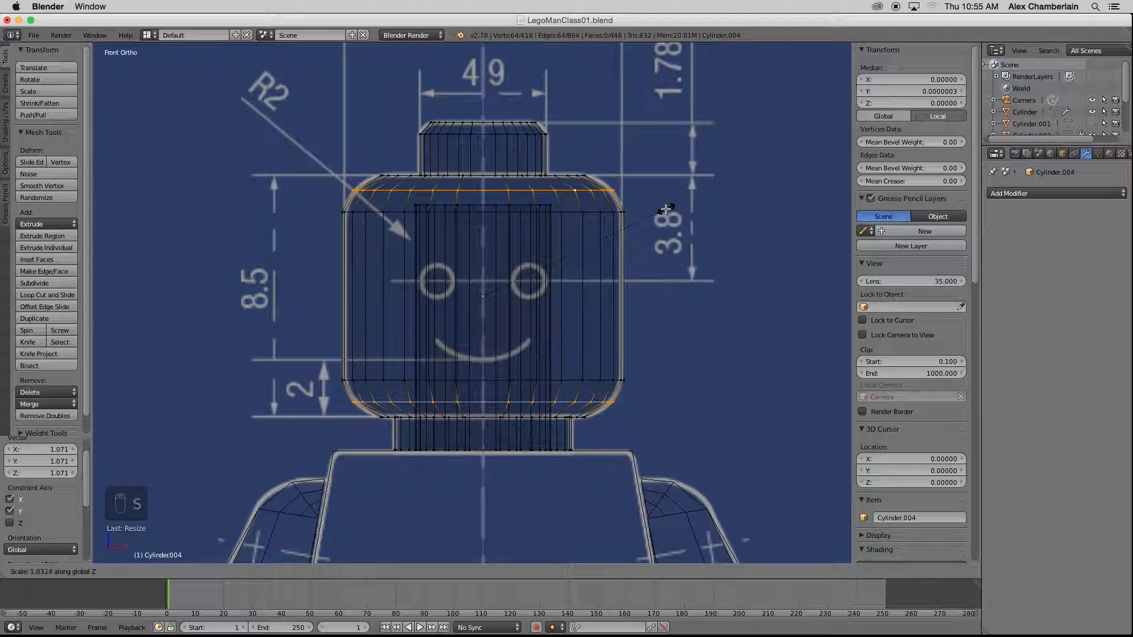
{"action": "left_click", "coordinate": [666, 207]}
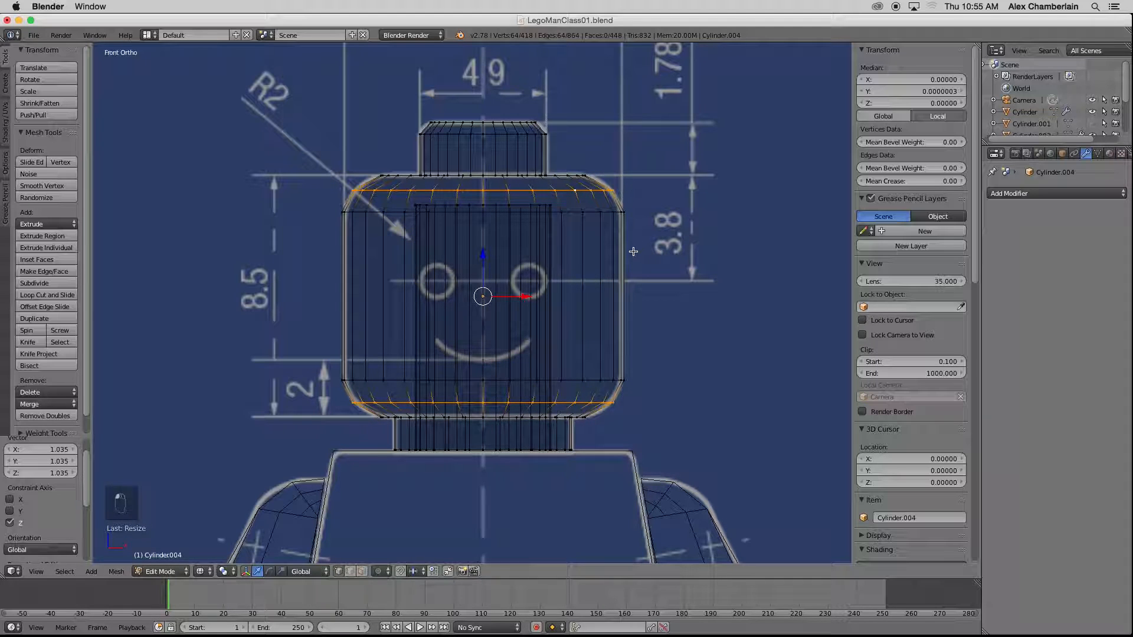
- Deselect the head's geometry, return to Object Mode and show the whole Lego man in solid shading from an angle
{"action": "key", "text": "a"}
{"action": "key", "text": "Tab"}
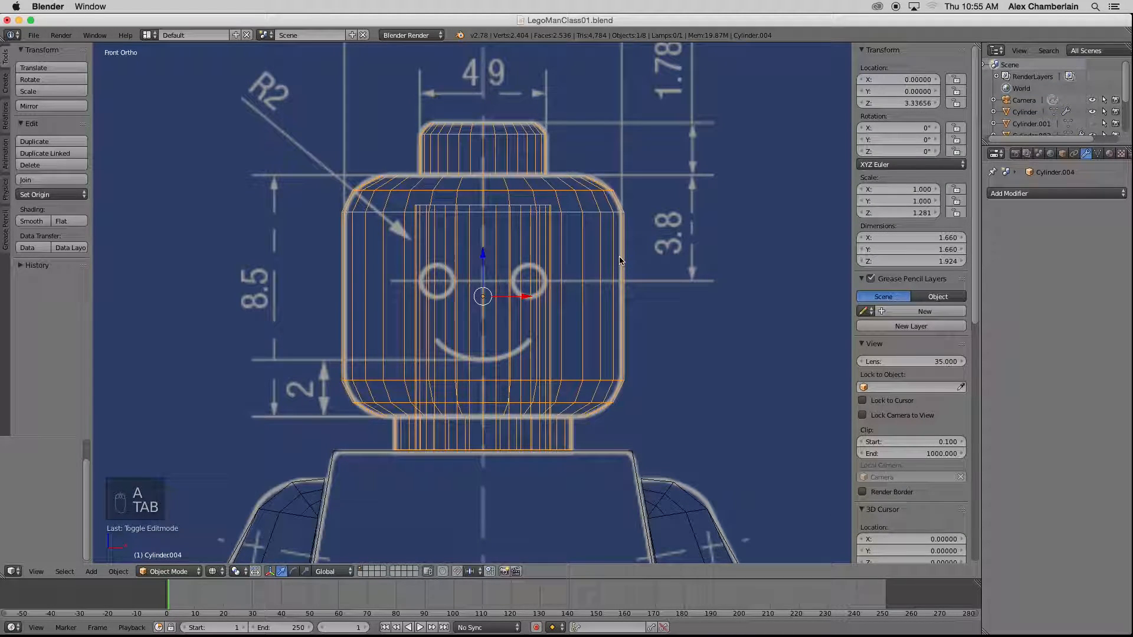
{"action": "key", "text": "z"}
{"action": "scroll", "coordinate": [584, 266], "scroll_direction": "down", "scroll_amount": 8}
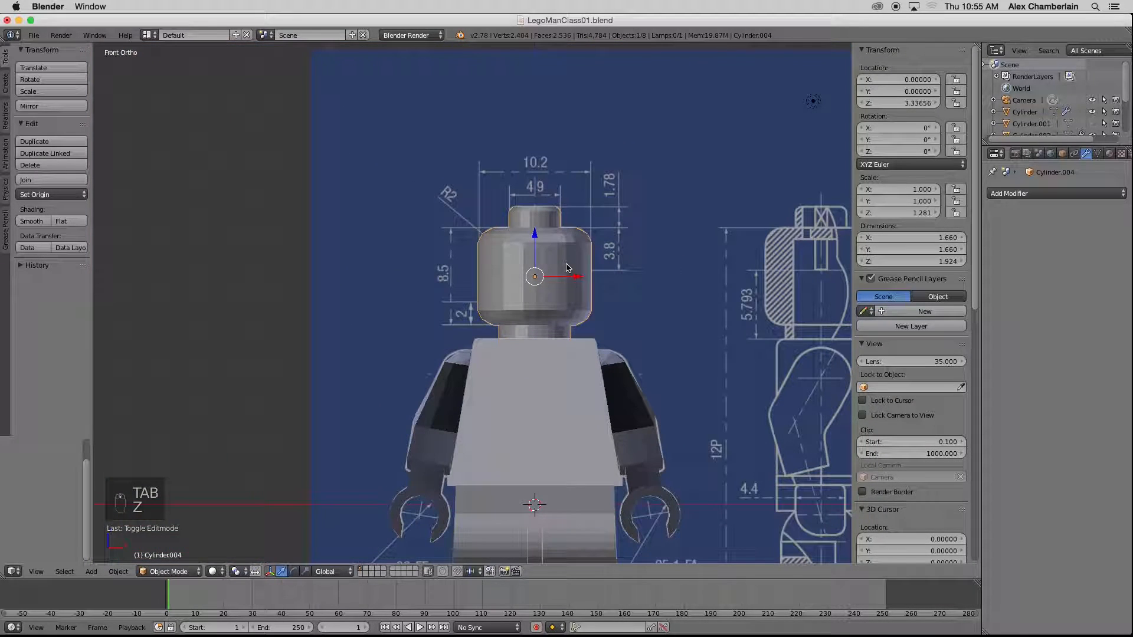
{"action": "middle_click_drag", "start_coordinate": [630, 272], "coordinate": [593, 280]}
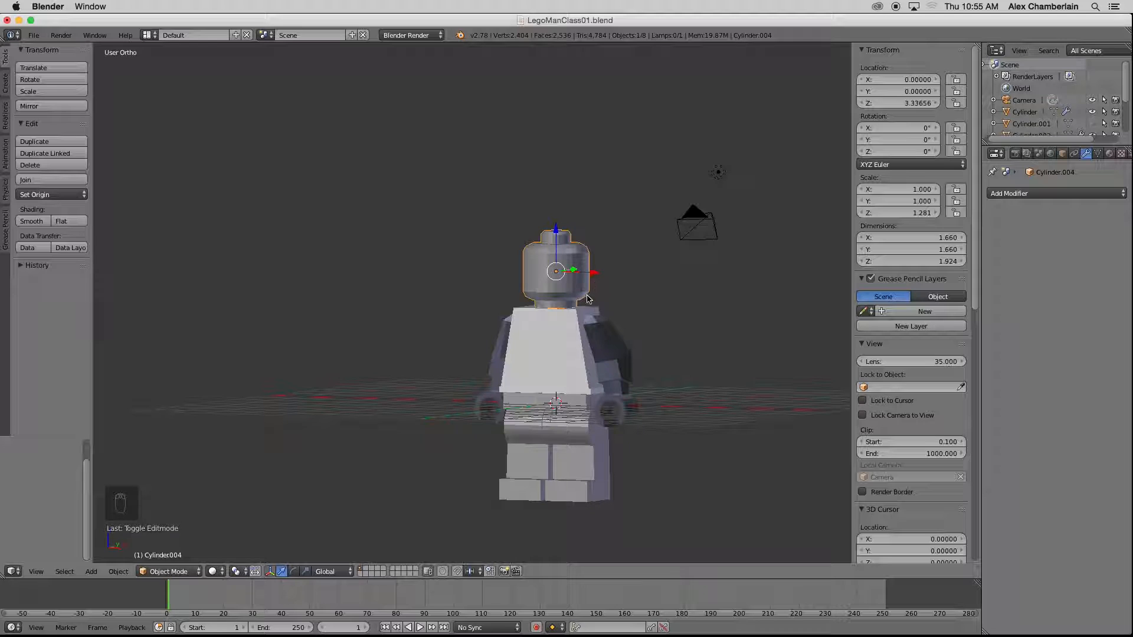
{"action": "scroll", "coordinate": [584, 304], "scroll_direction": "up", "scroll_amount": 3}
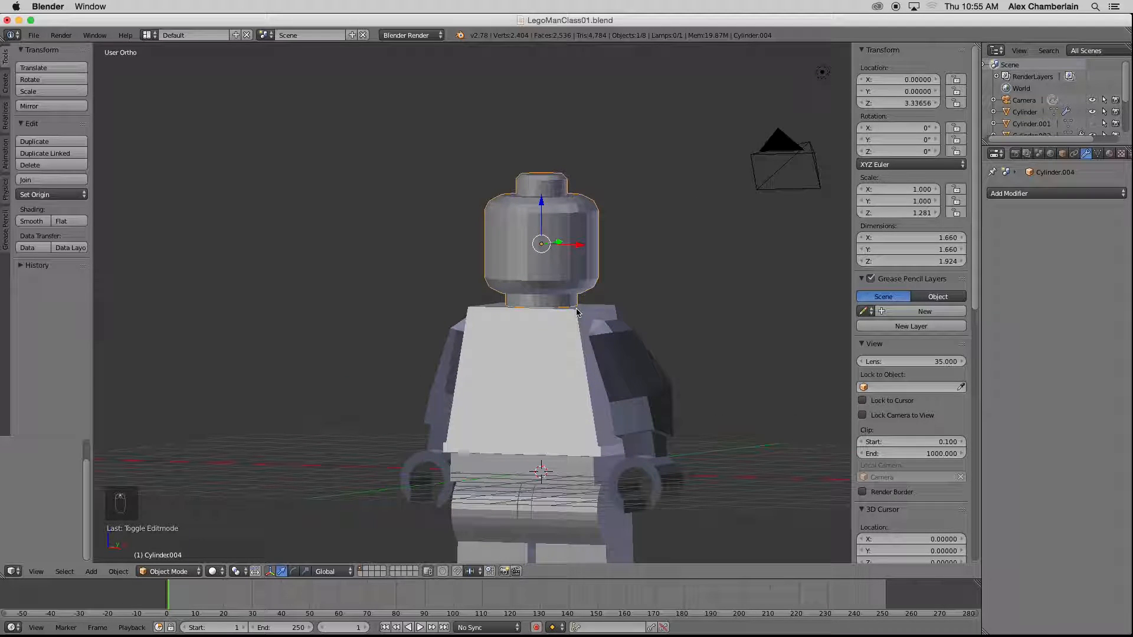
{"action": "middle_click_drag", "start_coordinate": [583, 302], "coordinate": [560, 294]}
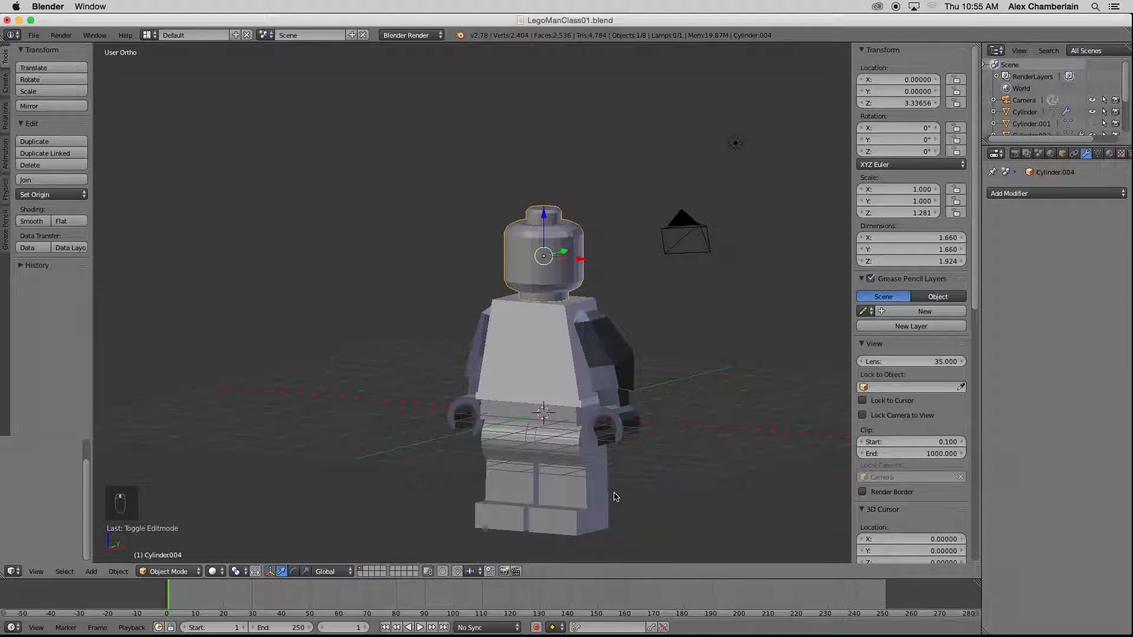
- Recalculate the normals of the entire arm-and-hand mesh and return to Object Mode
{"action": "scroll", "coordinate": [614, 497], "scroll_direction": "up", "scroll_amount": 2}
{"action": "scroll", "coordinate": [614, 498], "scroll_direction": "down", "scroll_amount": 2}
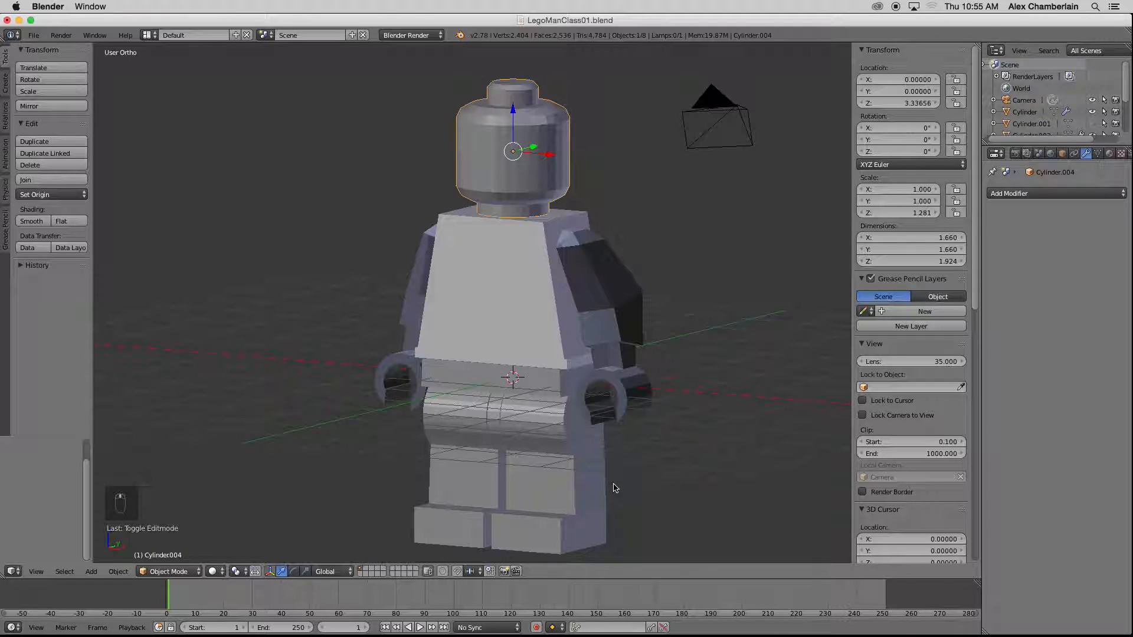
{"action": "middle_click_drag", "start_coordinate": [626, 450], "coordinate": [621, 453]}
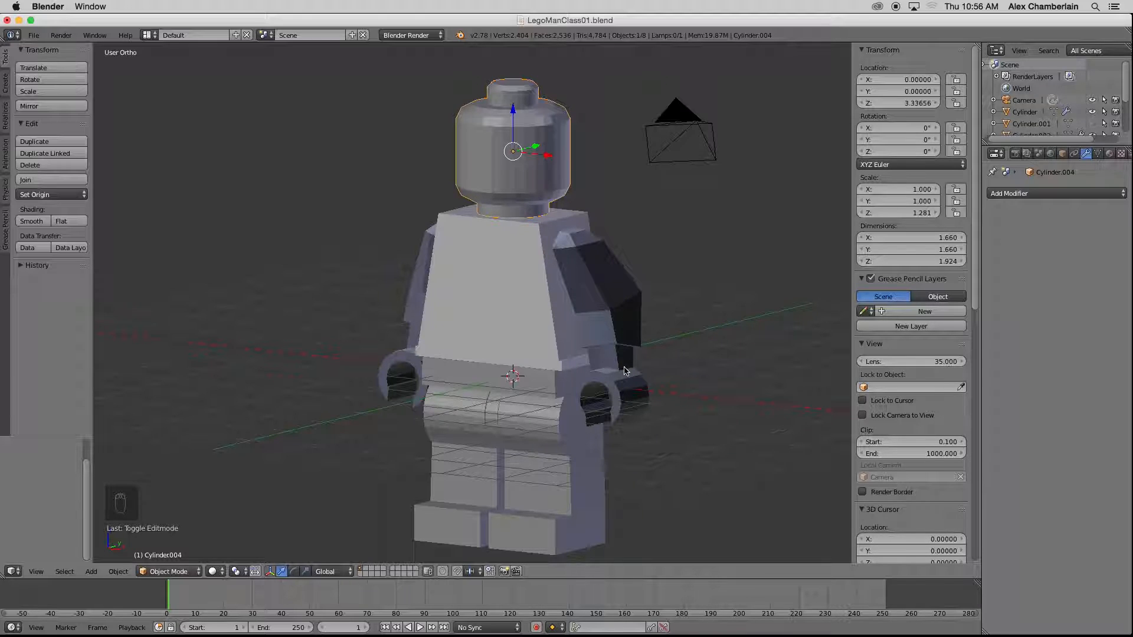
{"action": "right_click", "coordinate": [604, 302]}
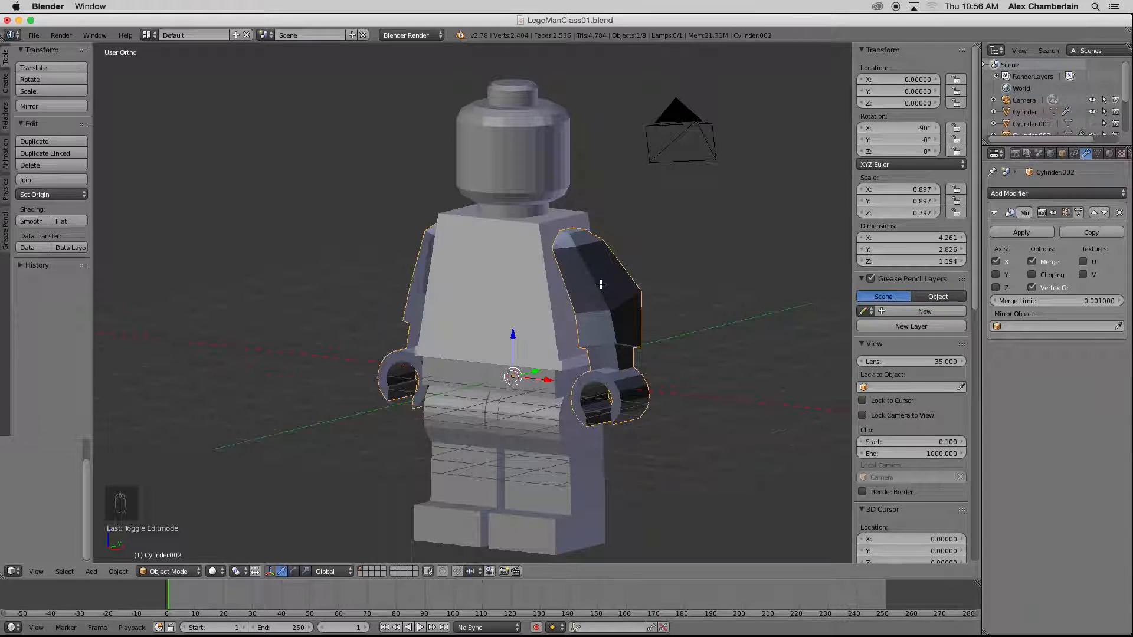
{"action": "key", "text": "Tab"}
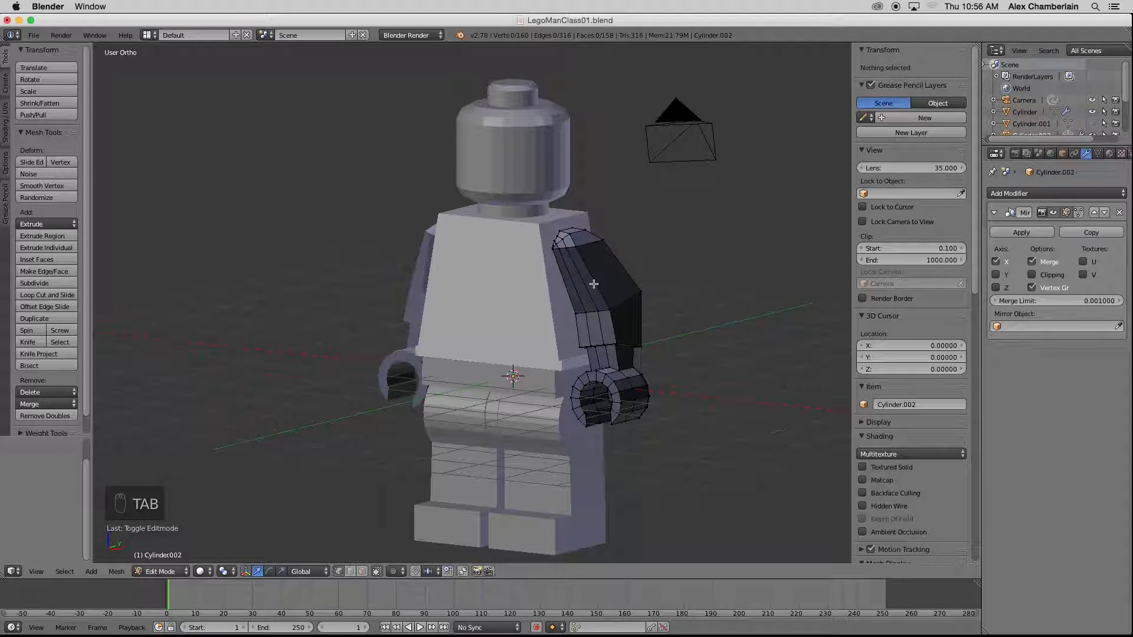
{"action": "key", "text": "a"}
{"action": "key", "text": "a"}
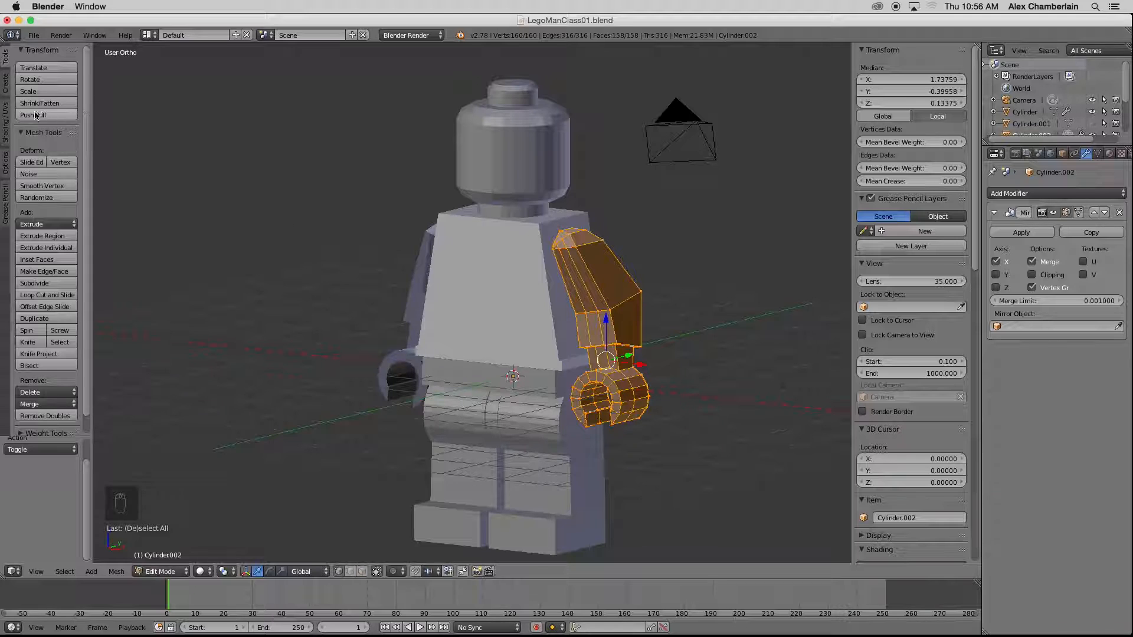
{"action": "left_click", "coordinate": [6, 127]}
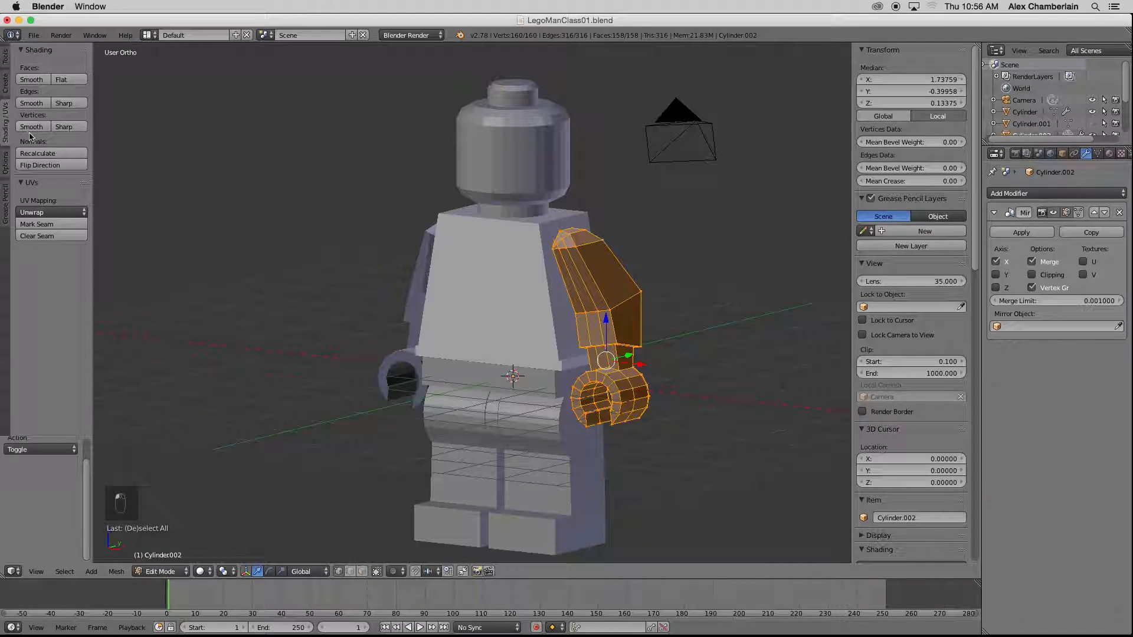
{"action": "left_click", "coordinate": [57, 154]}
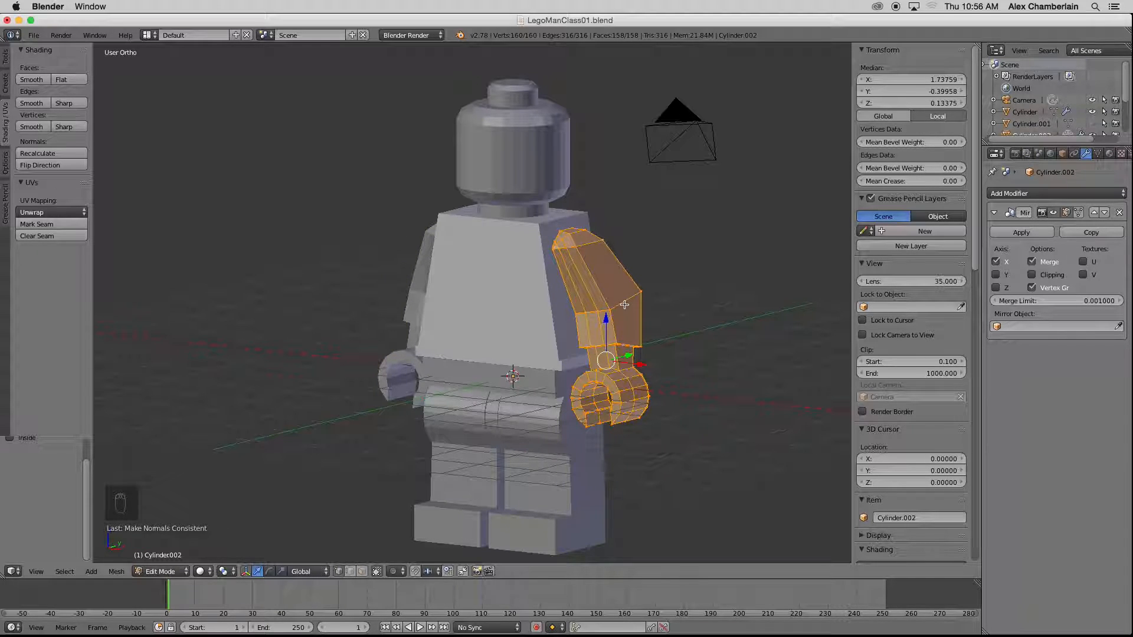
{"action": "key", "text": "a"}
{"action": "key", "text": "Tab"}
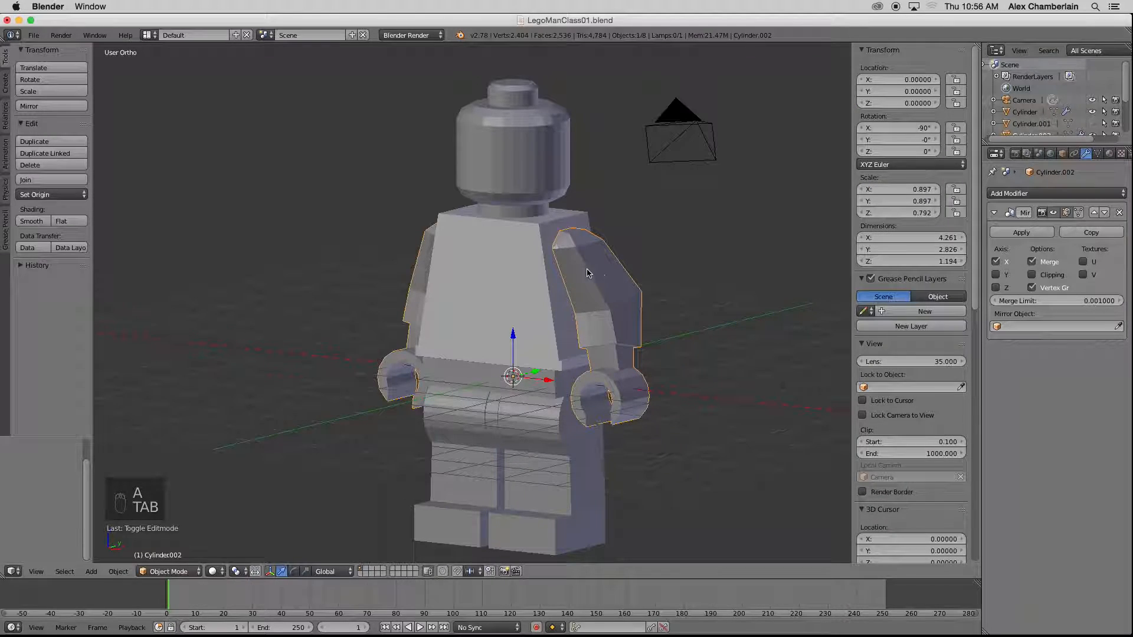
- Add a horizontal loop cut around the torso in wireframe front view, slid close to its top edge with a factor of about -0.934
{"action": "middle_click_drag", "start_coordinate": [549, 288], "coordinate": [597, 284]}
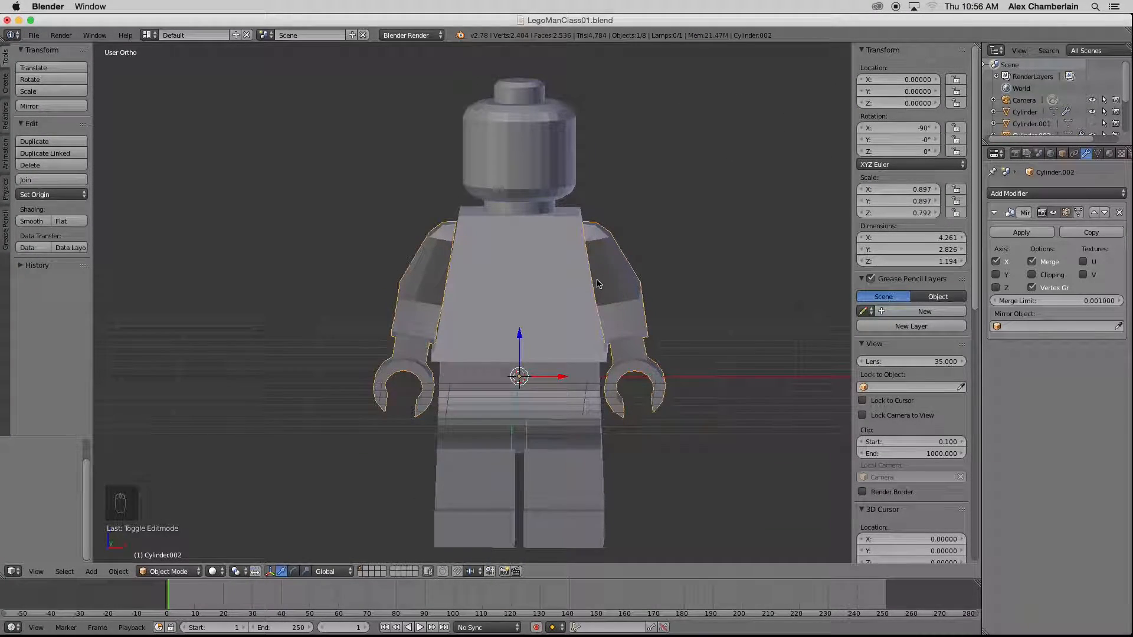
{"action": "key", "text": "KP_1"}
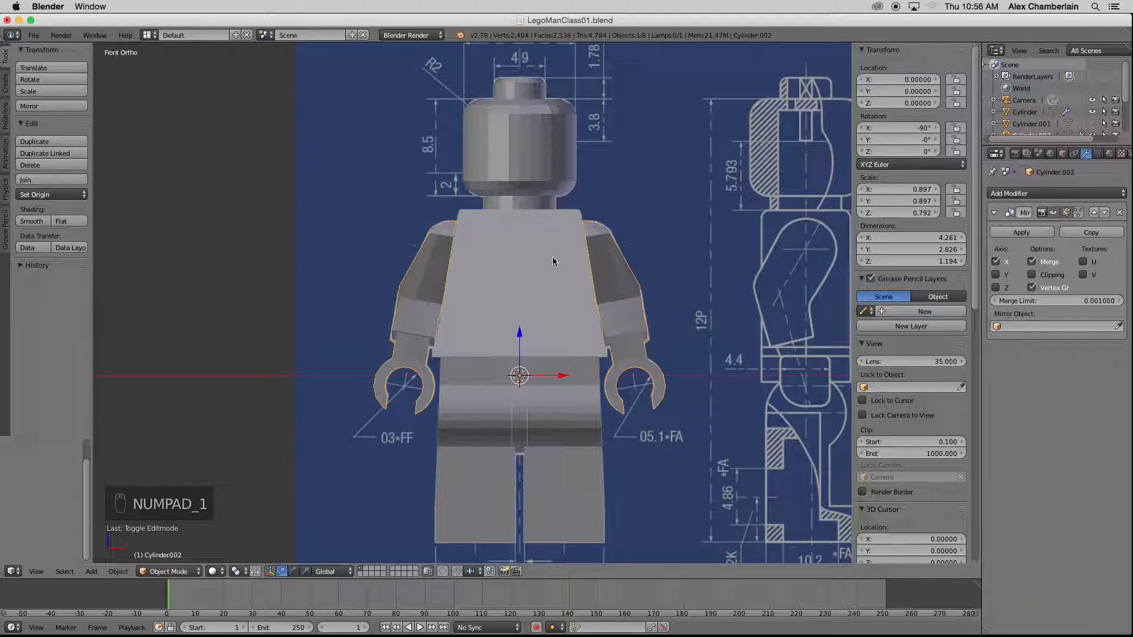
{"action": "key", "text": "Tab"}
{"action": "key", "text": "Tab"}
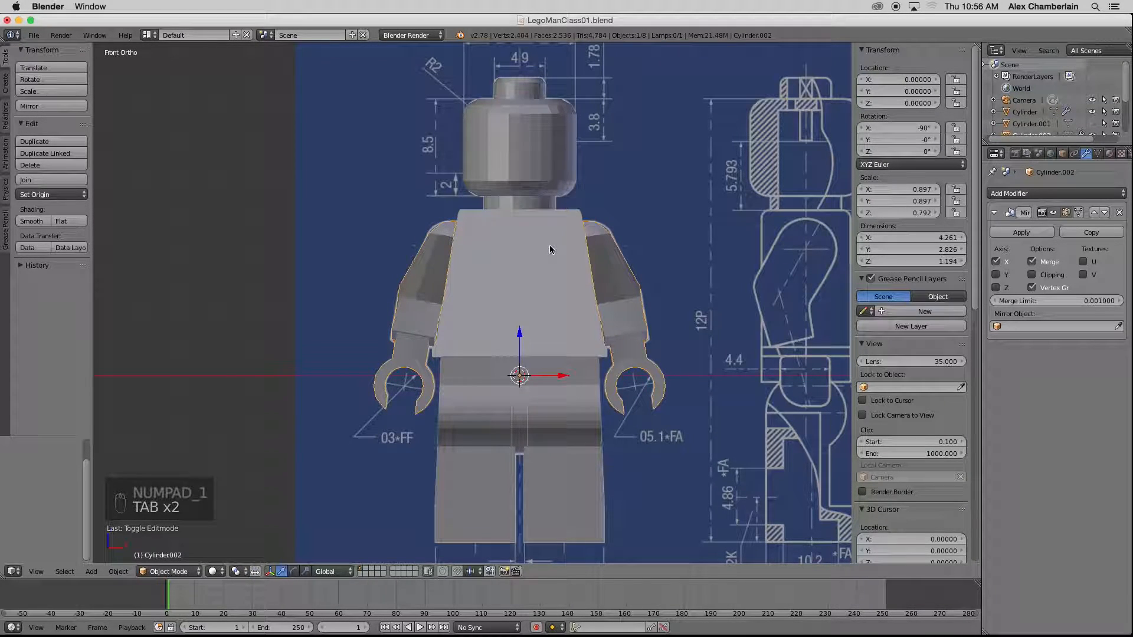
{"action": "right_click", "coordinate": [543, 257]}
{"action": "key", "text": "Tab"}
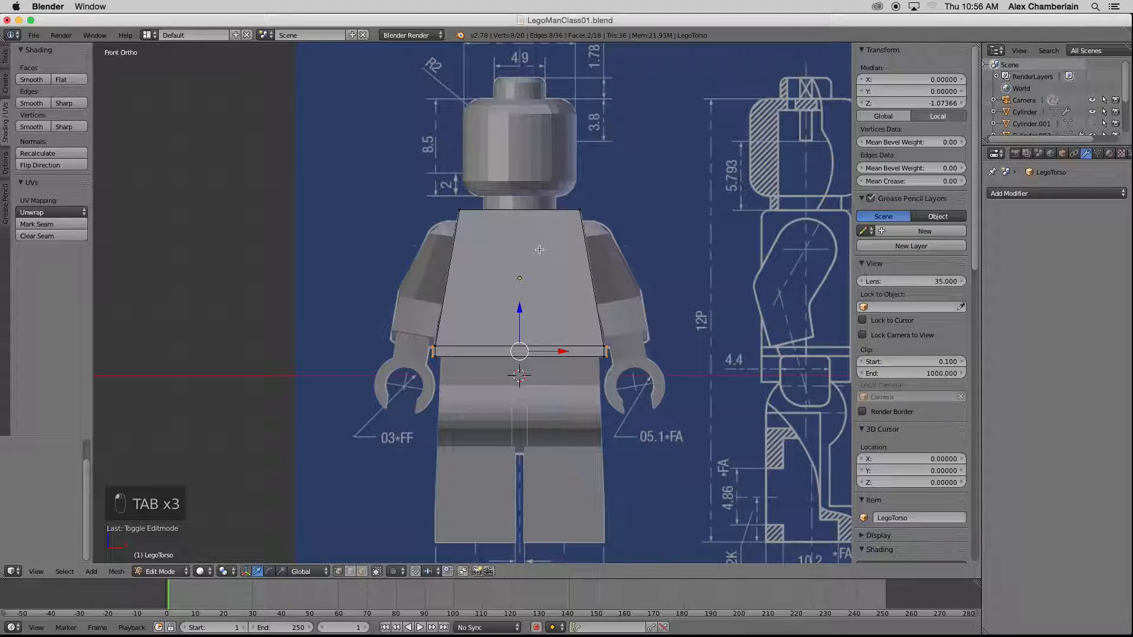
{"action": "key", "text": "z"}
{"action": "scroll", "coordinate": [508, 232], "scroll_direction": "up", "scroll_amount": 8}
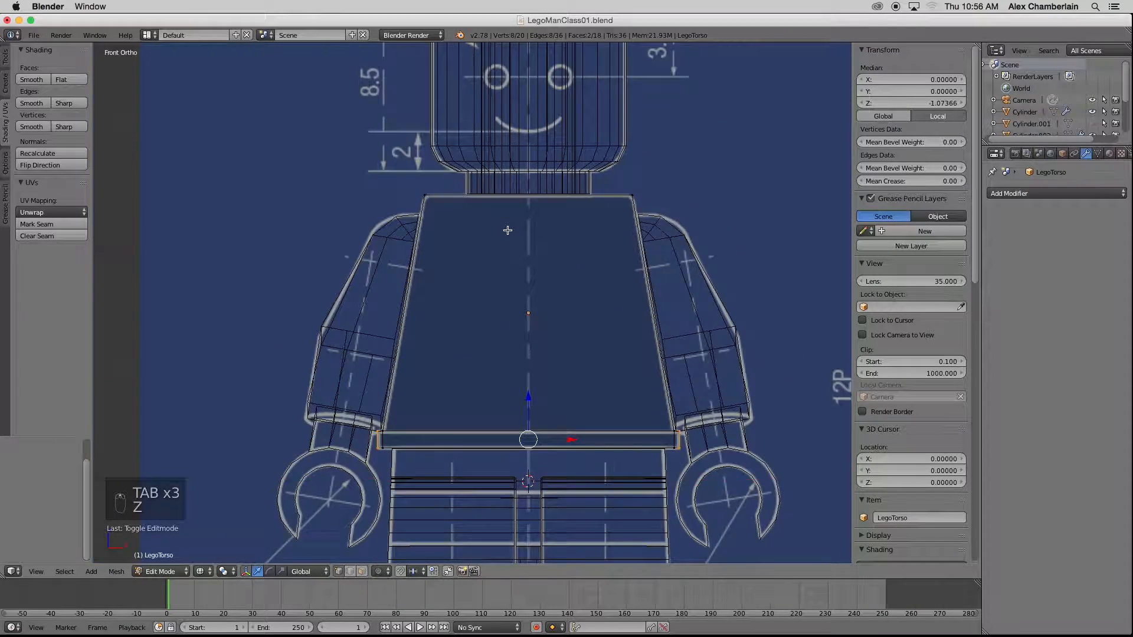
{"action": "scroll", "coordinate": [506, 230], "scroll_direction": "down", "scroll_amount": 1}
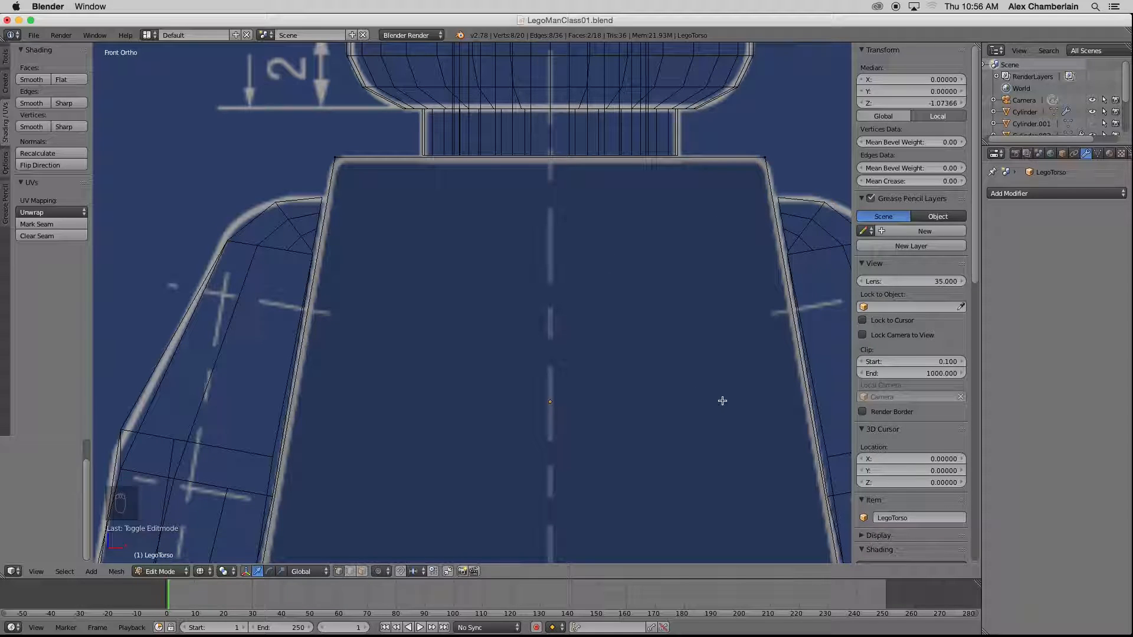
{"action": "key", "text": "ctrl+r"}
{"action": "left_click", "coordinate": [799, 444]}
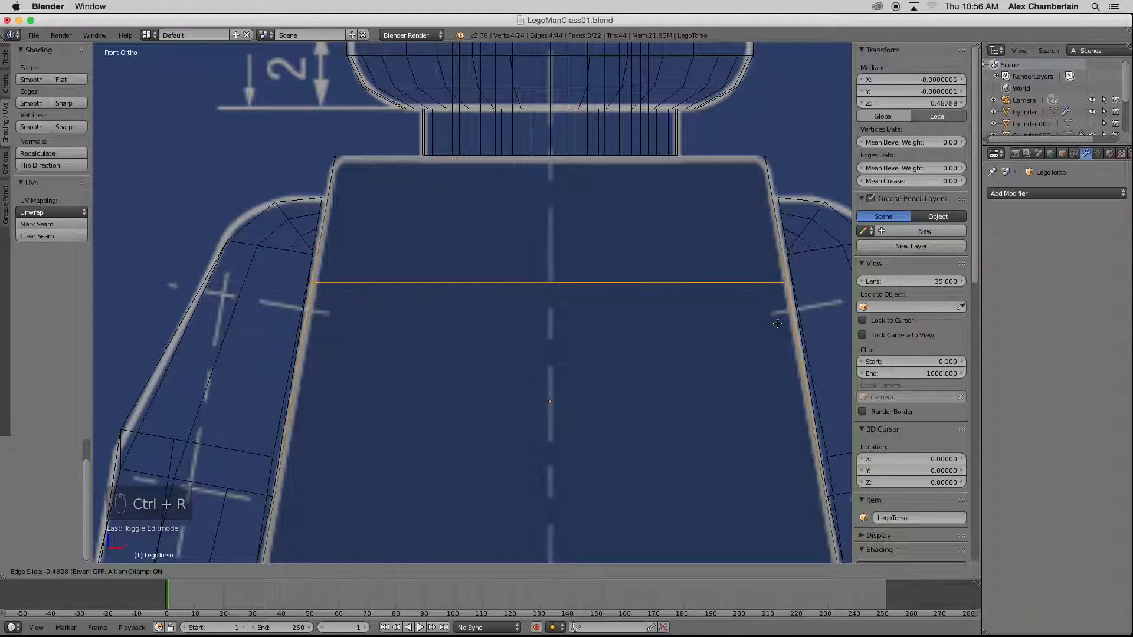
{"action": "left_click", "coordinate": [762, 218]}
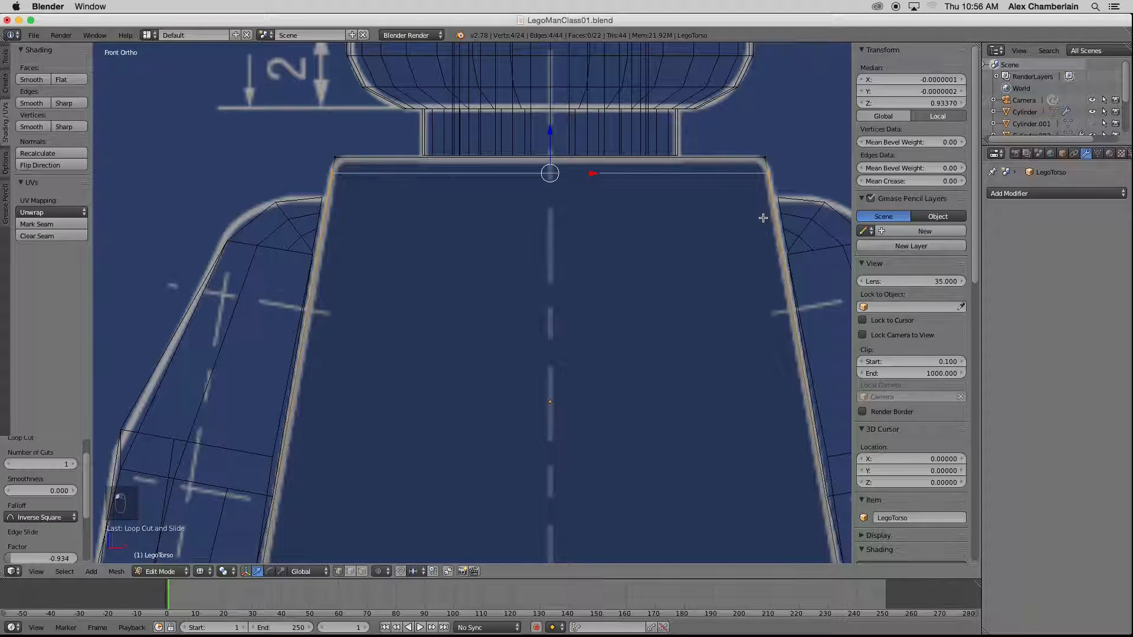
- Select only the torso's top face and scale it uniformly by about 0.958 to start the beveled upper edge
{"action": "key", "text": "a"}
{"action": "key", "text": "b"}
{"action": "left_click_drag", "start_coordinate": [785, 137], "coordinate": [303, 168]}
{"action": "key", "text": "s"}
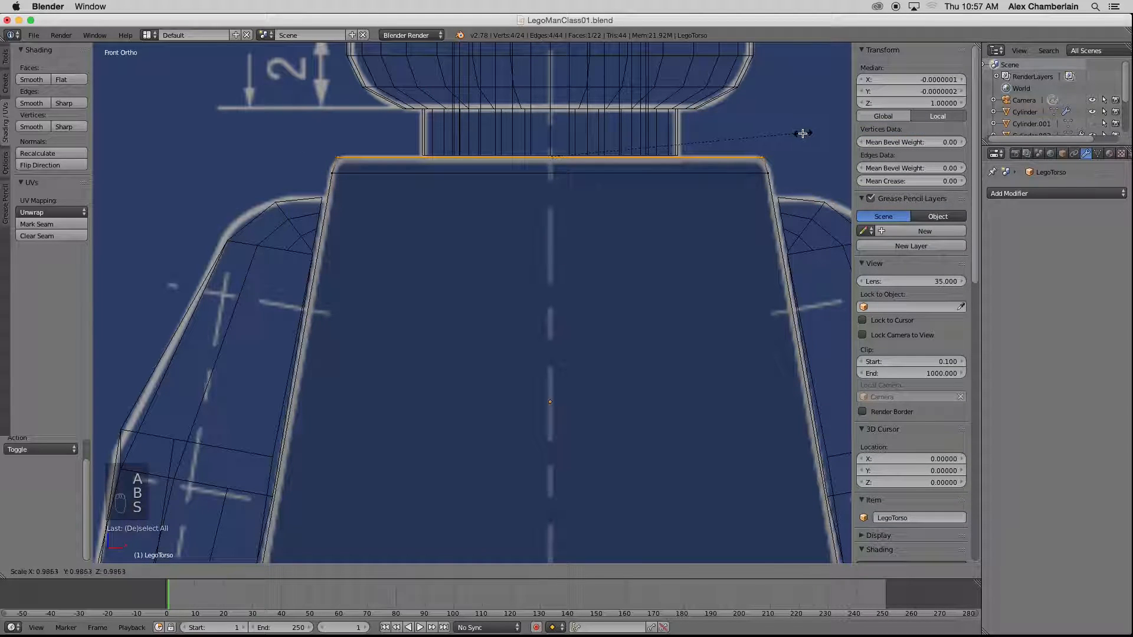
{"action": "left_click", "coordinate": [796, 132]}
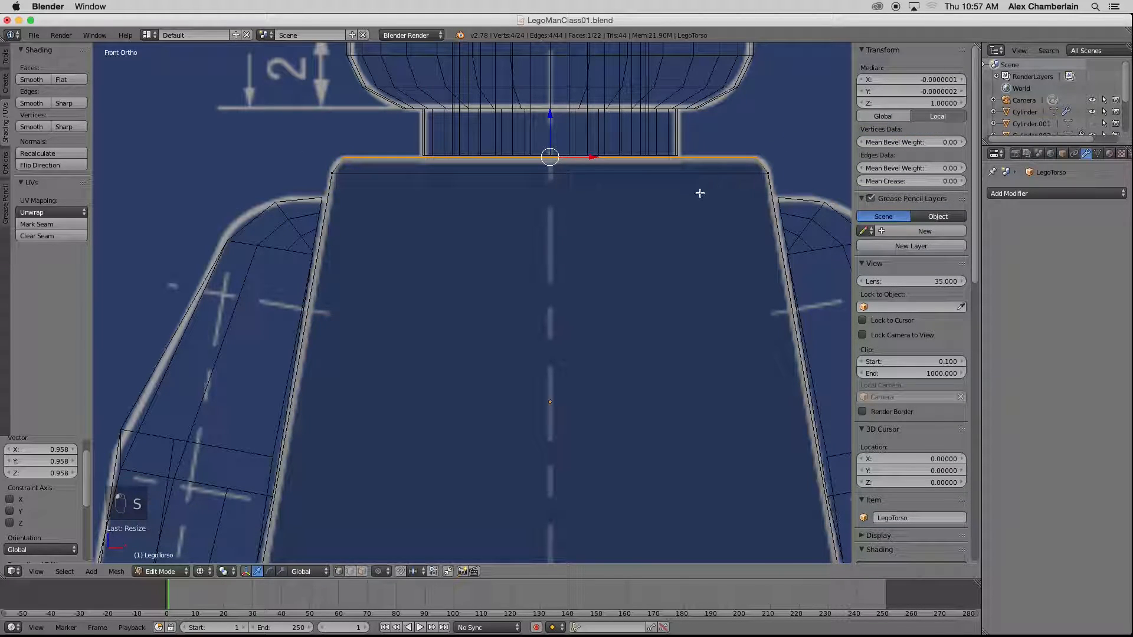
- In the right view, scale the torso's top face along Y by about 0.922 and again by about 0.989 to match the blueprint
{"action": "key", "text": "KP_3"}
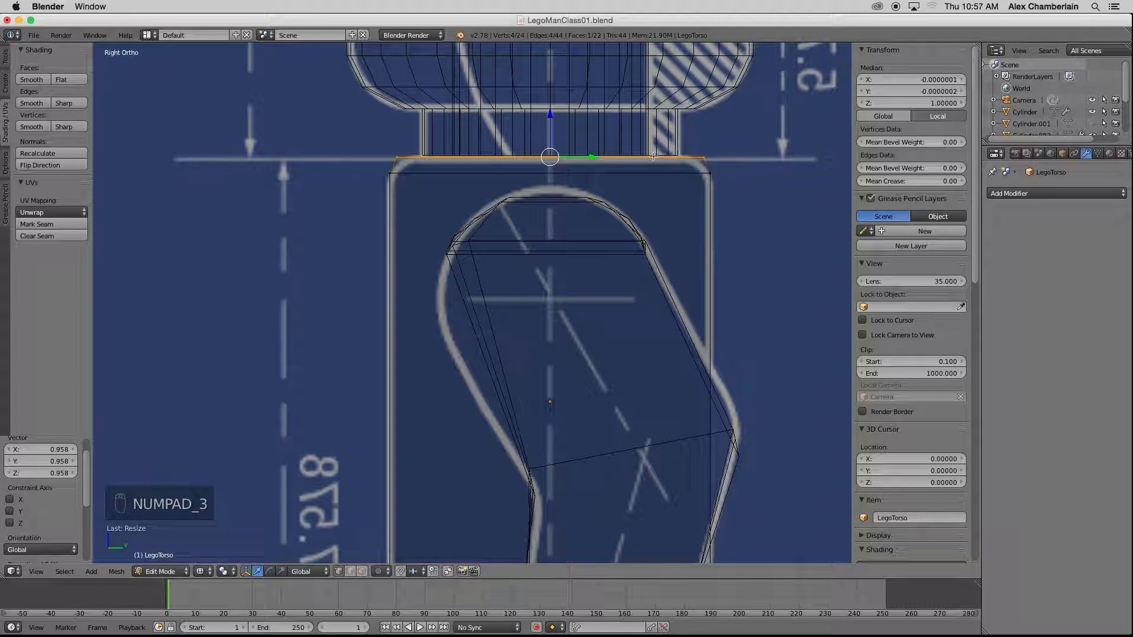
{"action": "key", "text": "s"}
{"action": "key", "text": "y"}
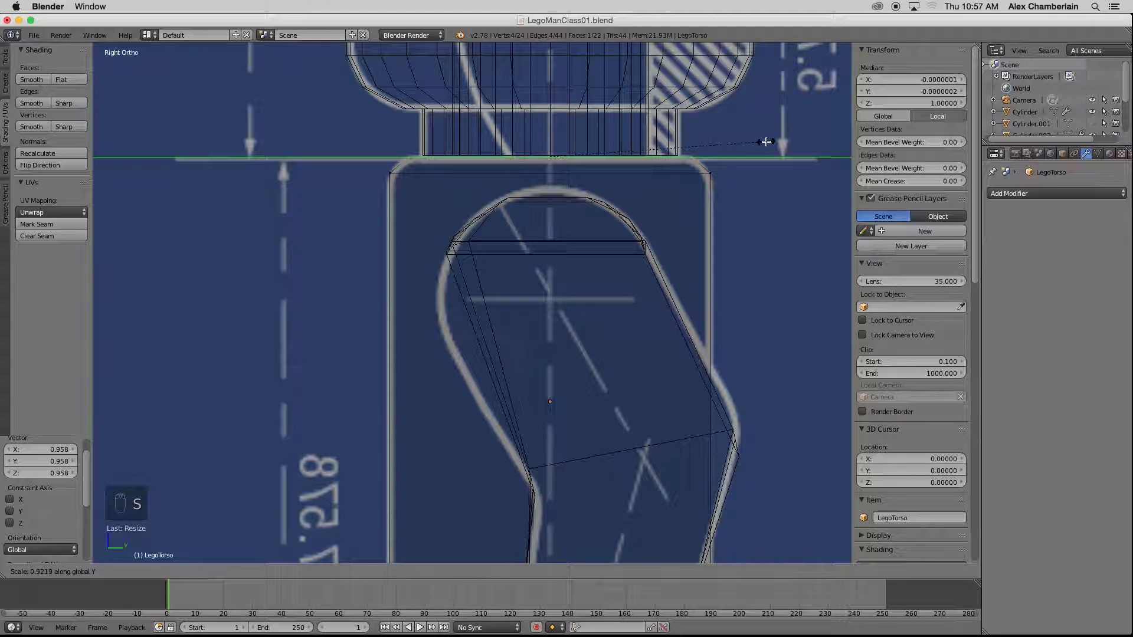
{"action": "left_click", "coordinate": [766, 141]}
{"action": "scroll", "coordinate": [695, 160], "scroll_direction": "up", "scroll_amount": 3}
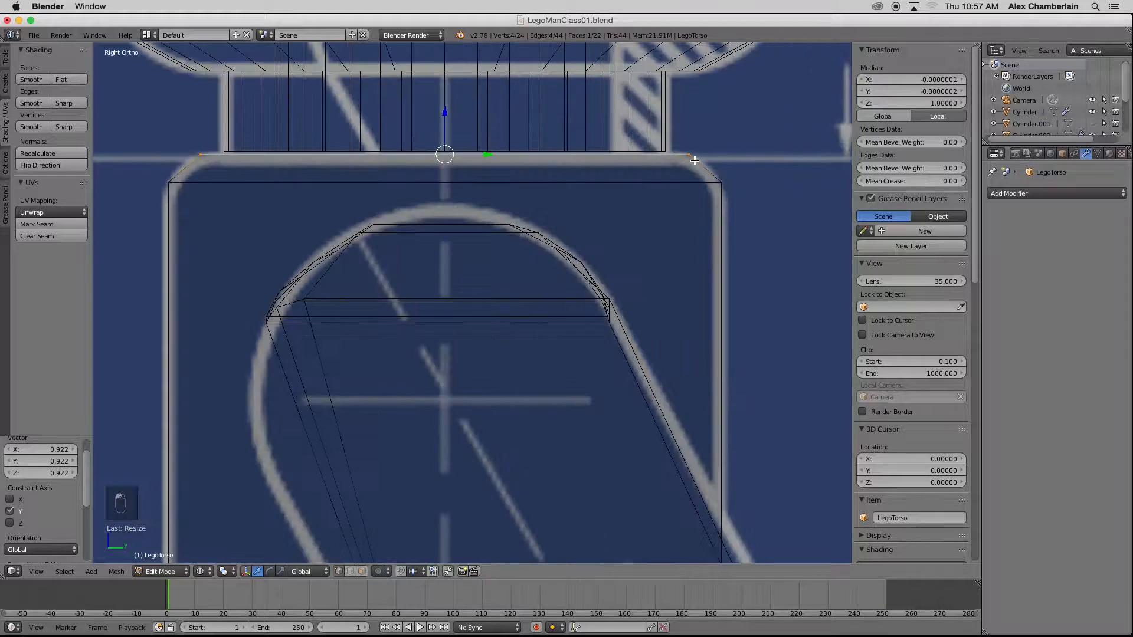
{"action": "key", "text": "s"}
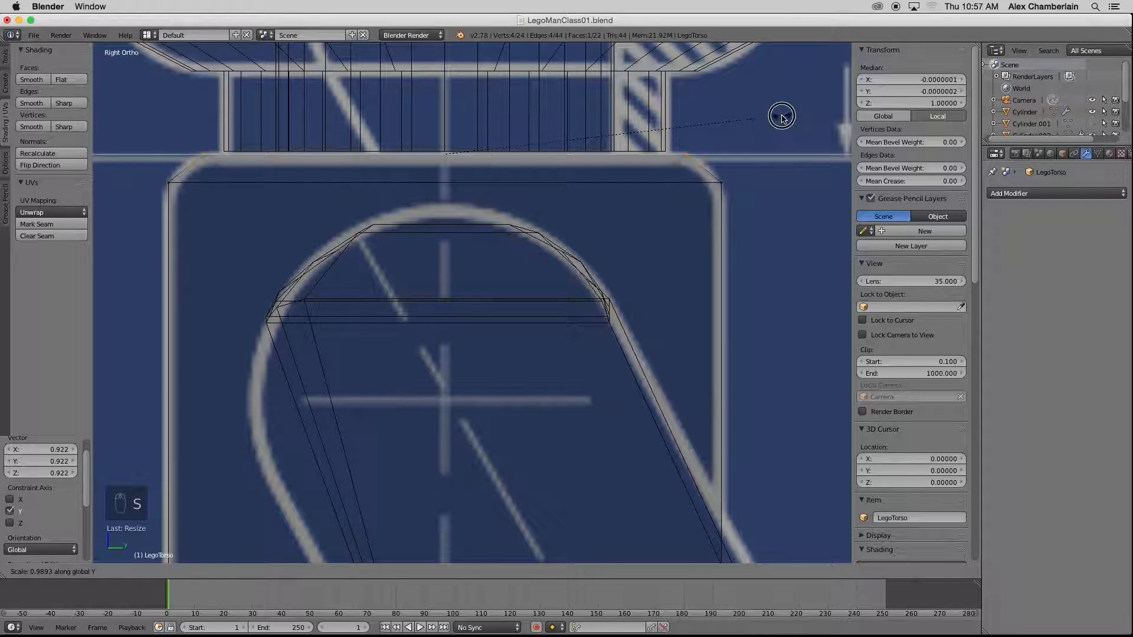
{"action": "left_click", "coordinate": [782, 112]}
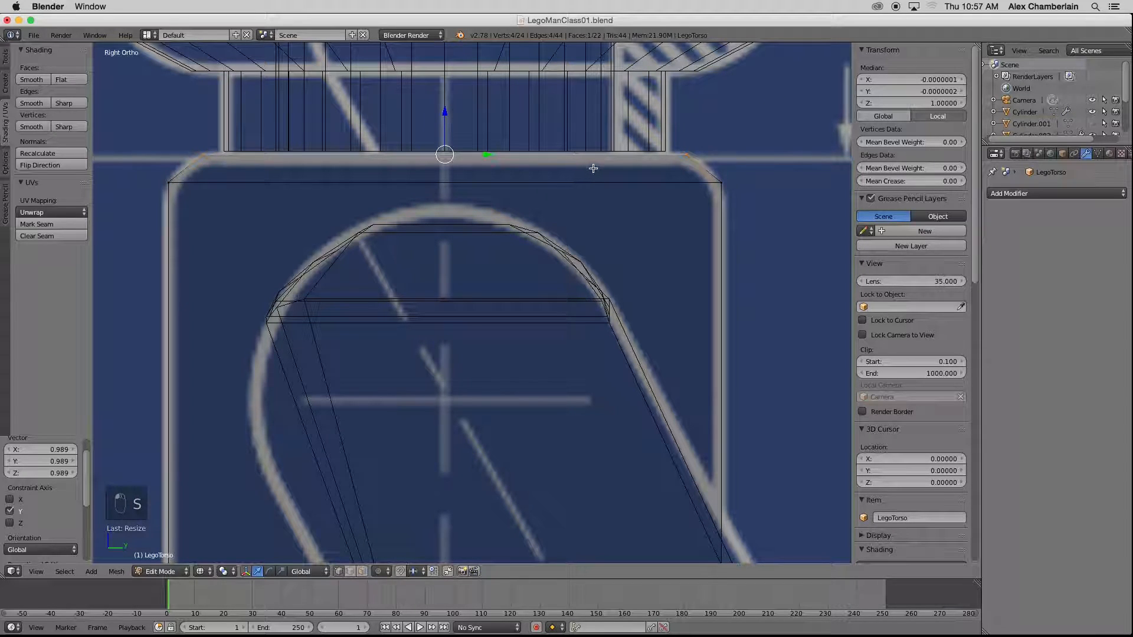
- Add a centered loop cut around the torso's upper bevel and scale it by about 1.025 along Y
{"action": "key", "text": "ctrl+r"}
{"action": "left_click", "coordinate": [688, 172]}
{"action": "right_click", "coordinate": [689, 173]}
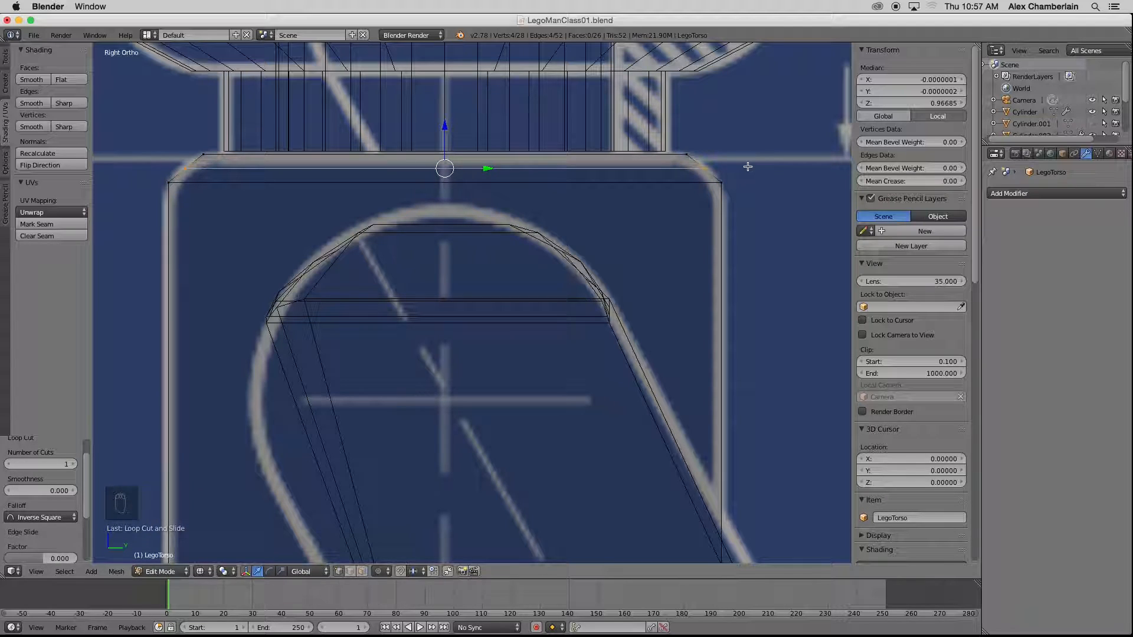
{"action": "key", "text": "s"}
{"action": "key", "text": "y"}
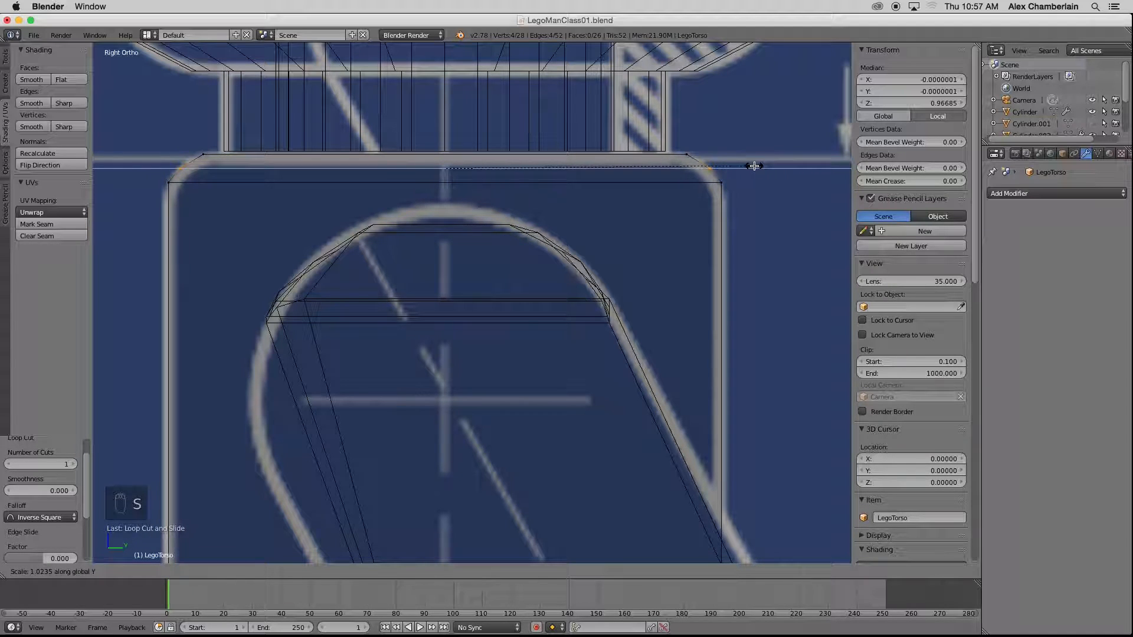
{"action": "left_click", "coordinate": [755, 165]}
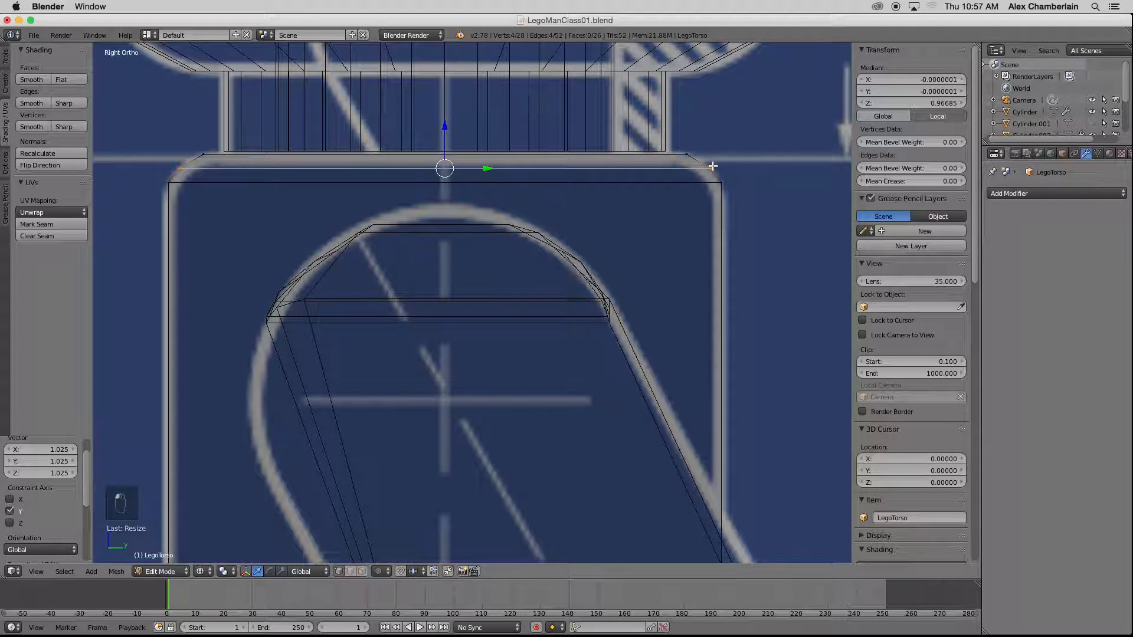
- In the front view, scale the torso's new bevel loop by about 1.018 along X to follow the rounded corner
{"action": "key", "text": "KP_1"}
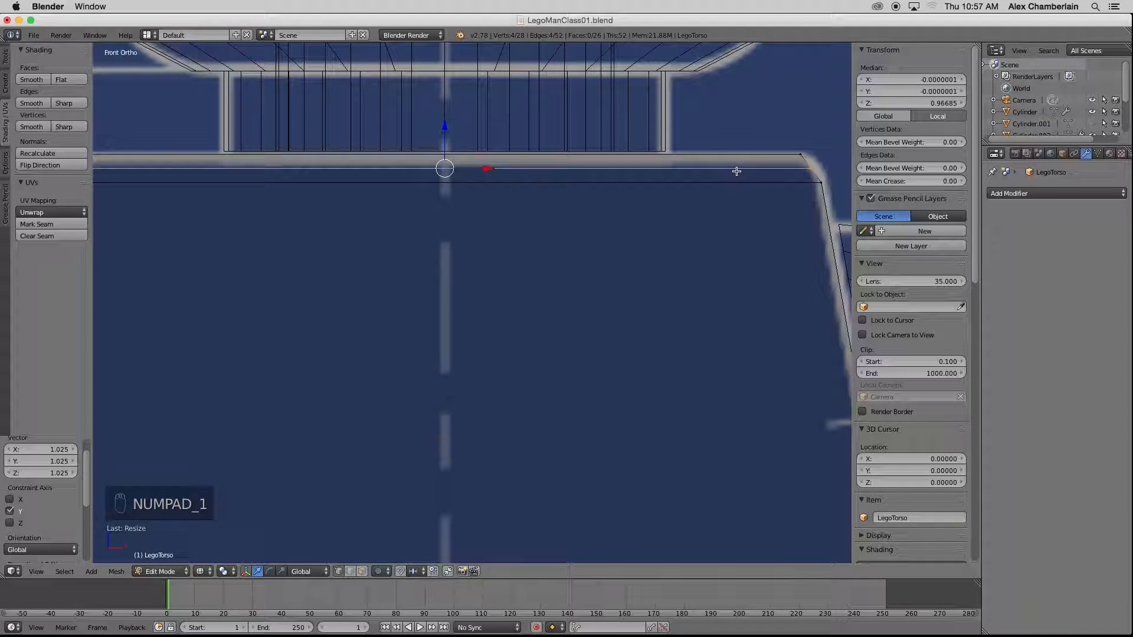
{"action": "key", "text": "s"}
{"action": "key", "text": "x"}
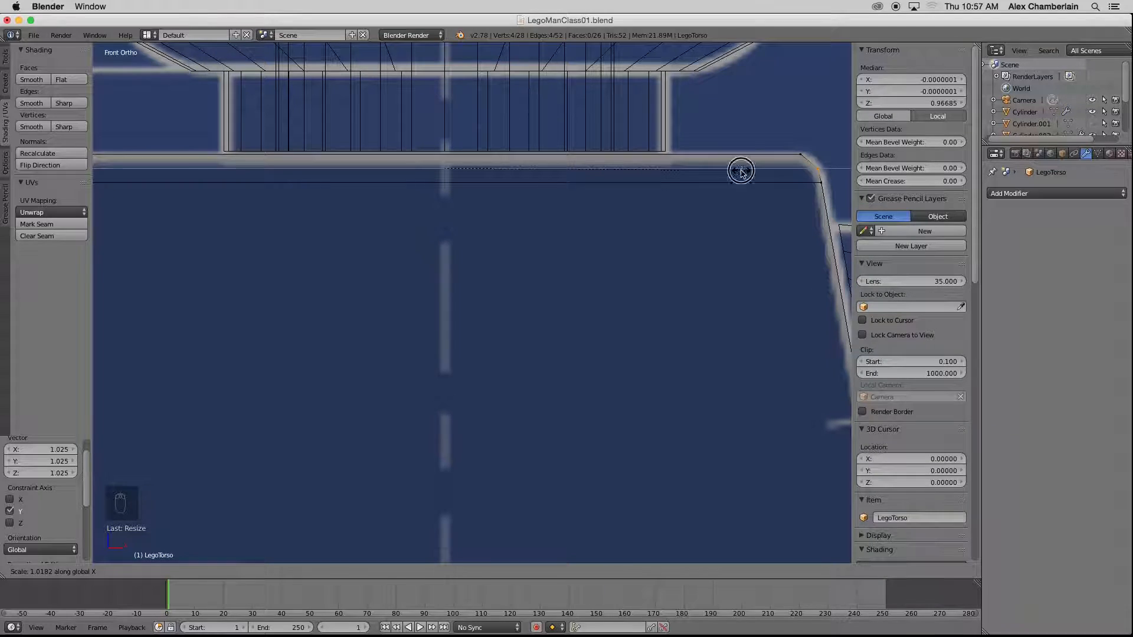
{"action": "left_click", "coordinate": [741, 170]}
- Reselect only the torso's top face, scale it by about 0.995 along X, and deselect it
{"action": "key", "text": "a"}
{"action": "scroll", "coordinate": [814, 154], "scroll_direction": "down", "scroll_amount": 2}
{"action": "key", "text": "b"}
{"action": "left_click_drag", "start_coordinate": [820, 144], "coordinate": [289, 159]}
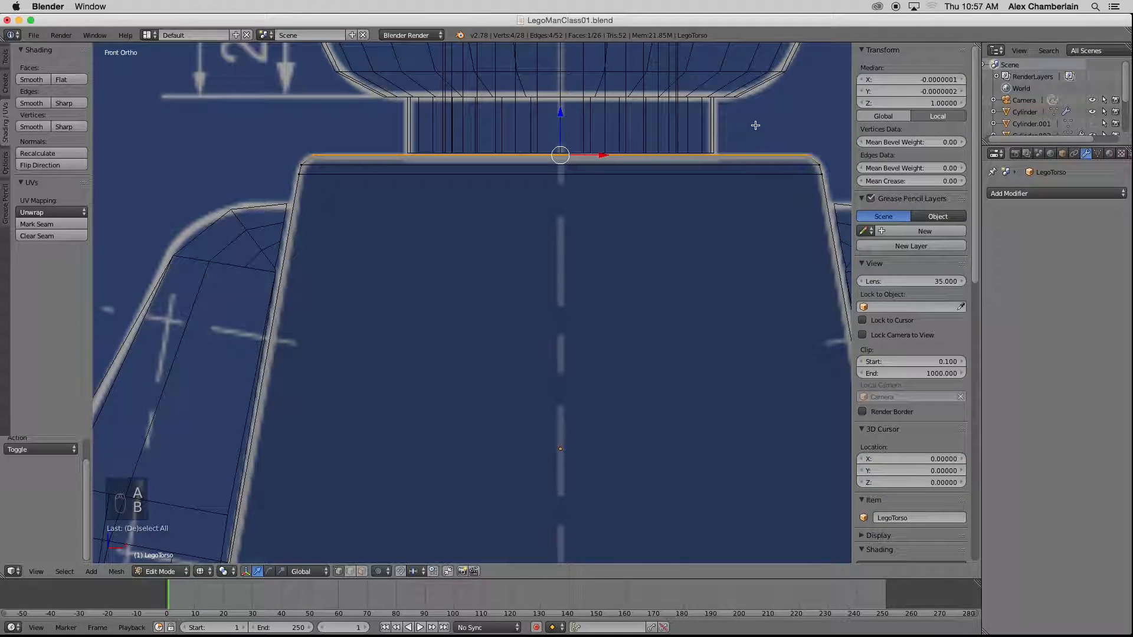
{"action": "key", "text": "s"}
{"action": "key", "text": "x"}
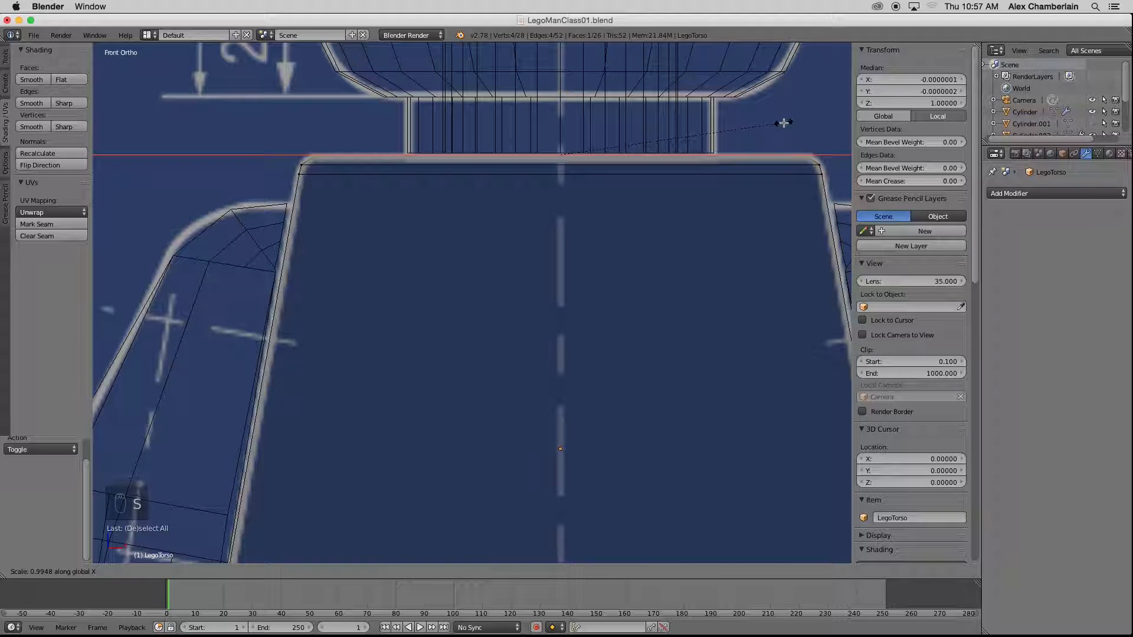
{"action": "left_click", "coordinate": [783, 122]}
{"action": "key", "text": "a"}
- Return the torso to Object Mode and show the whole Lego man in solid shading from an angle
{"action": "scroll", "coordinate": [682, 168], "scroll_direction": "down", "scroll_amount": 3}
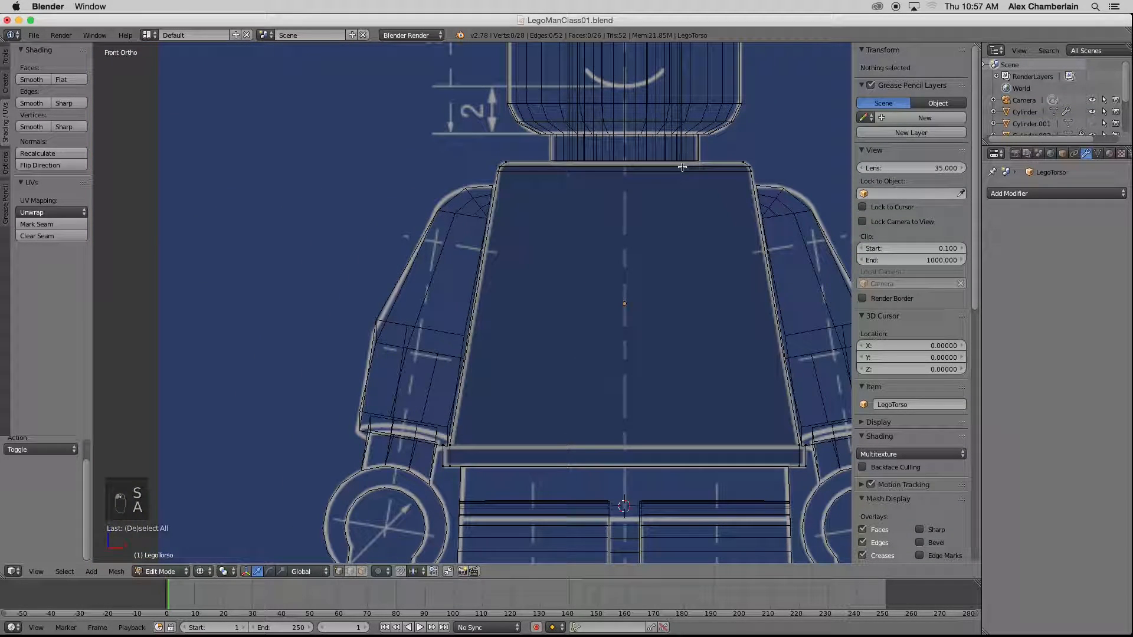
{"action": "scroll", "coordinate": [797, 450], "scroll_direction": "up", "scroll_amount": 2}
{"action": "middle_click_drag", "start_coordinate": [778, 429], "coordinate": [743, 433]}
{"action": "key", "text": "z"}
{"action": "scroll", "coordinate": [737, 436], "scroll_direction": "down", "scroll_amount": 5}
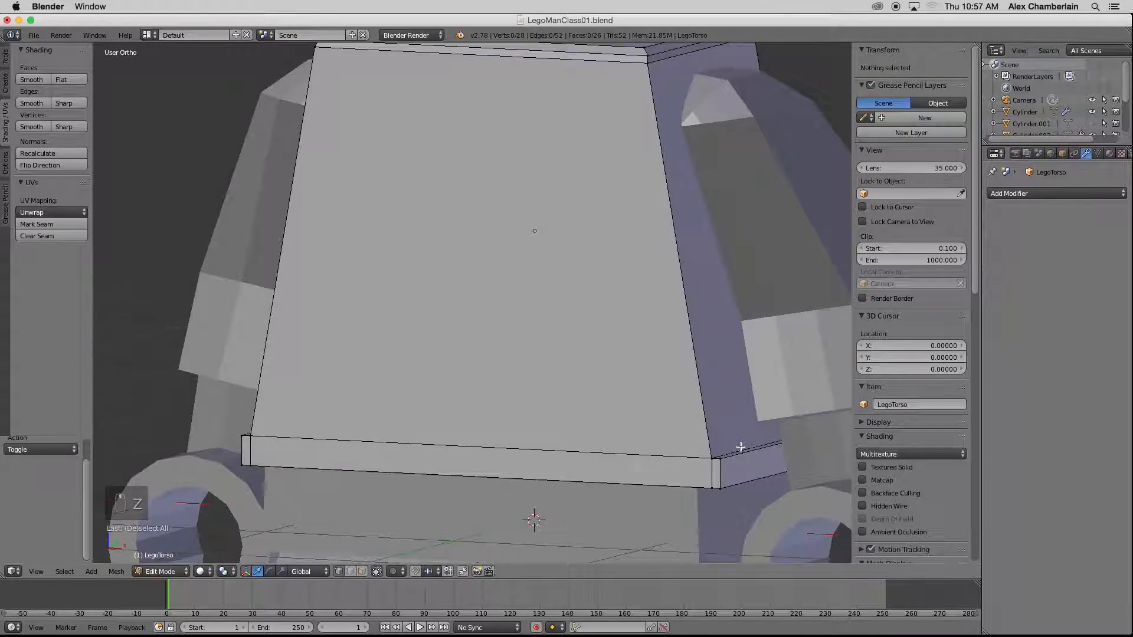
{"action": "key", "text": "Tab"}
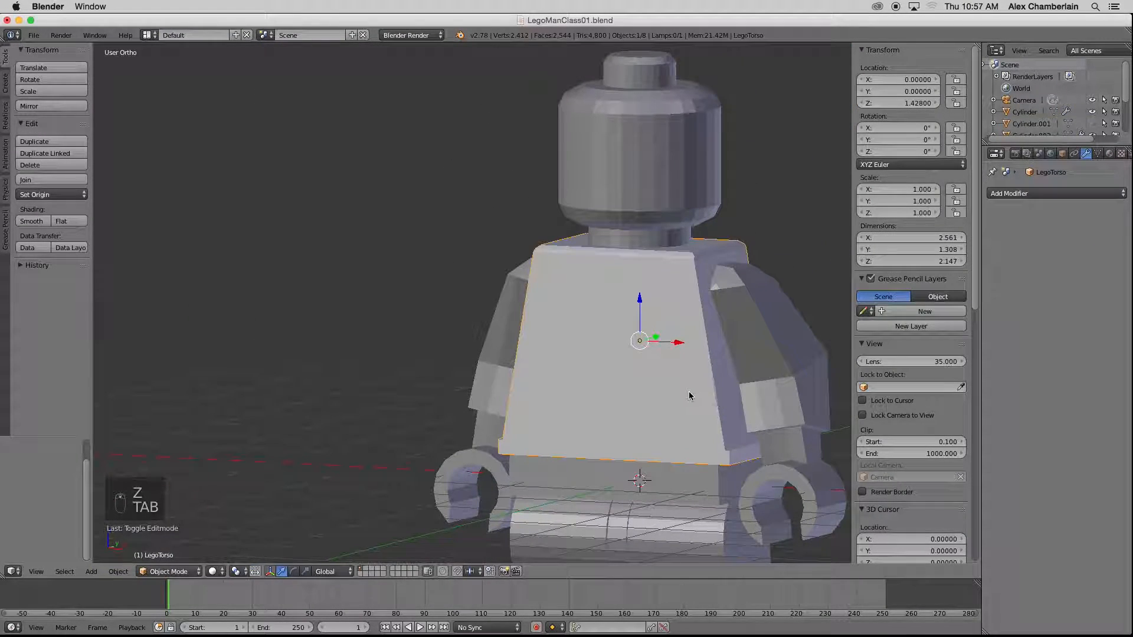
{"action": "scroll", "coordinate": [689, 396], "scroll_direction": "down", "scroll_amount": 4}
{"action": "scroll", "coordinate": [718, 418], "scroll_direction": "down", "scroll_amount": 1}
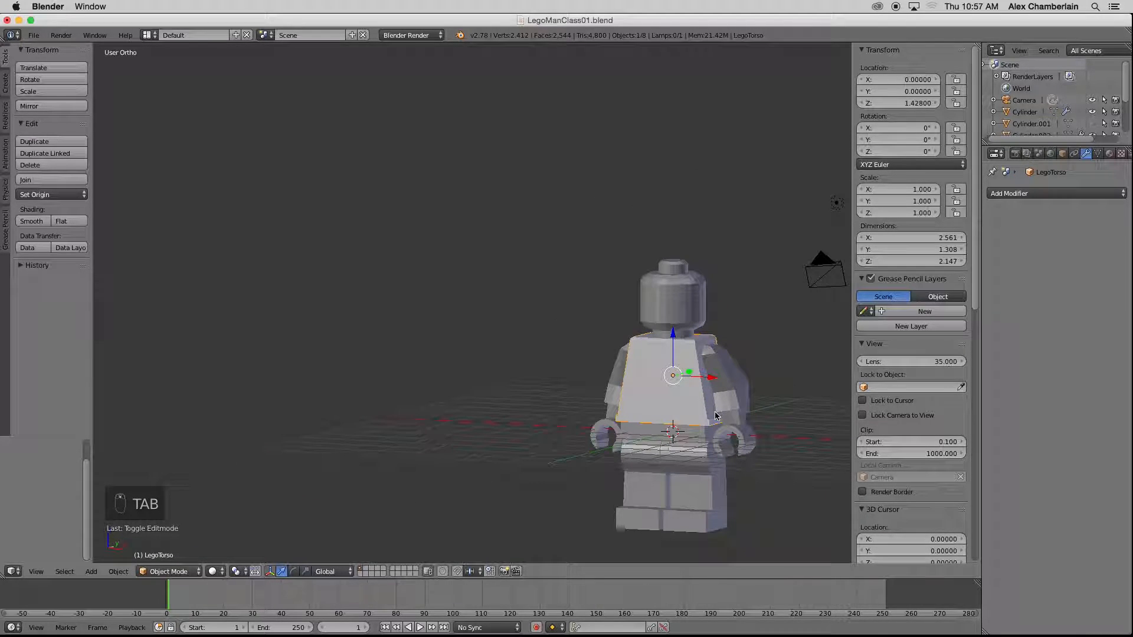
{"action": "scroll", "coordinate": [768, 520], "scroll_direction": "up", "scroll_amount": 2}
{"action": "scroll", "coordinate": [769, 519], "scroll_direction": "up", "scroll_amount": 1}
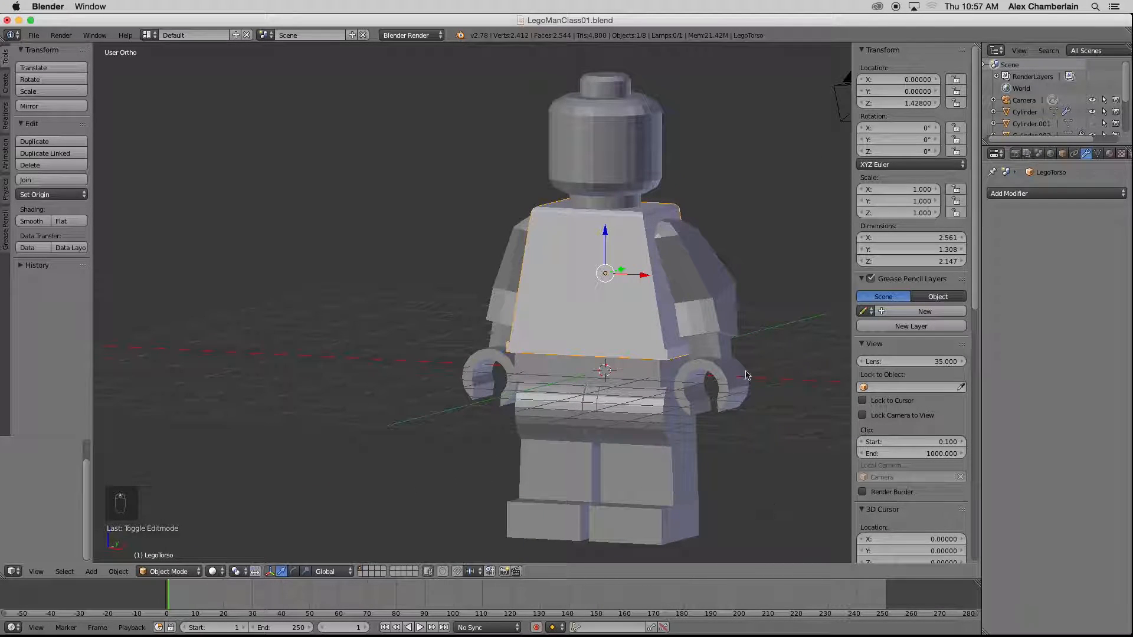
- Apply smooth shading to the Lego man's head, torso and arms
{"action": "right_click", "coordinate": [635, 122]}
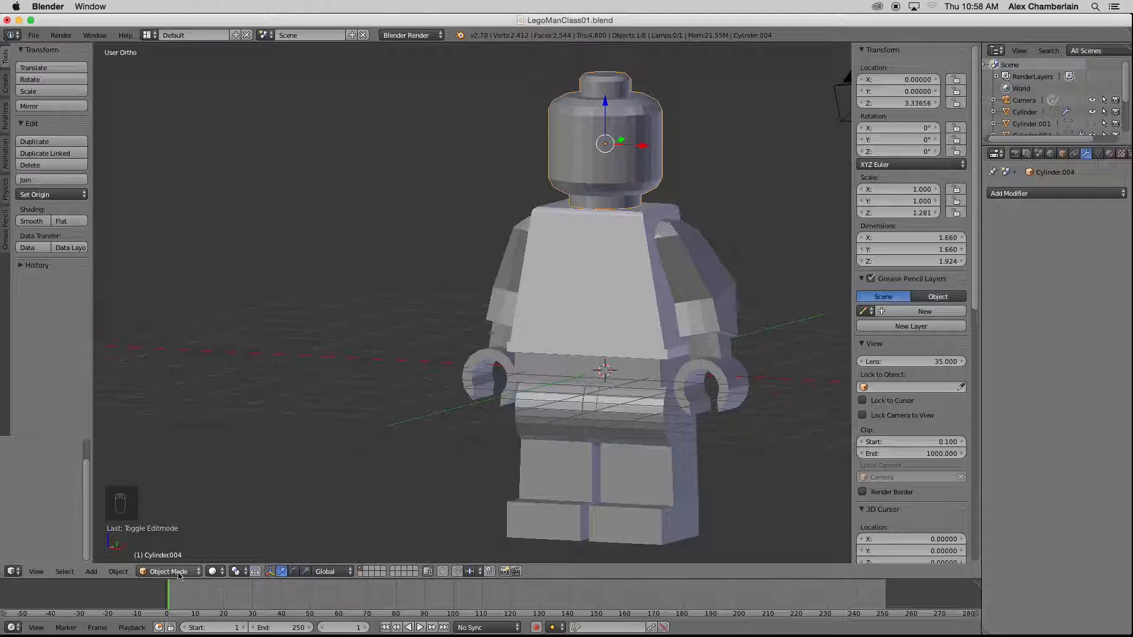
{"action": "left_click", "coordinate": [33, 221]}
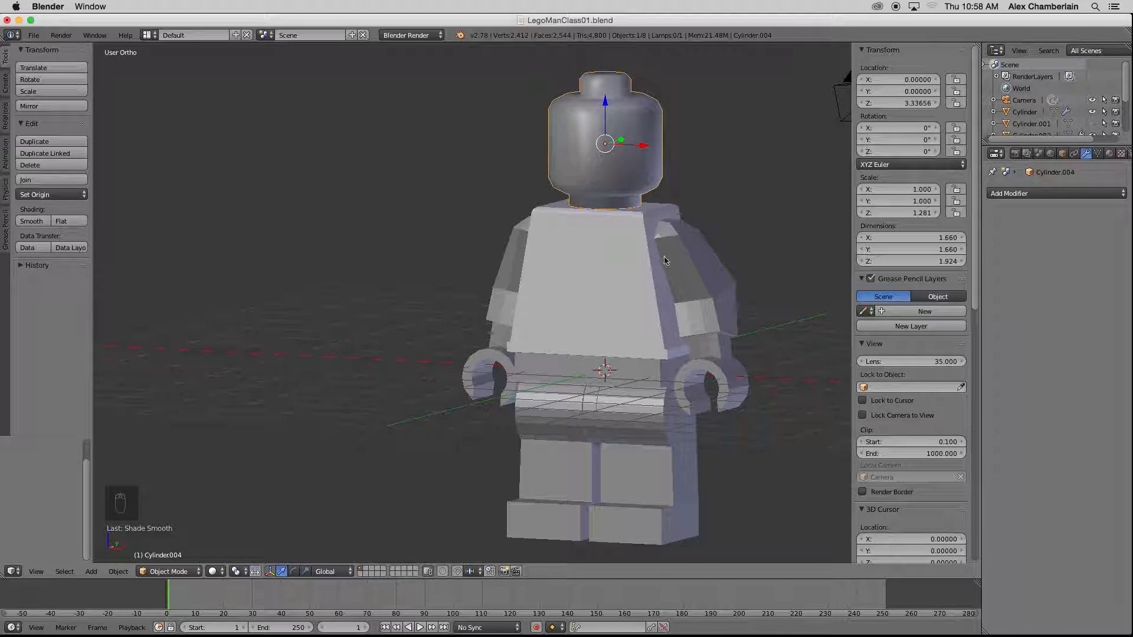
{"action": "right_click", "coordinate": [621, 261]}
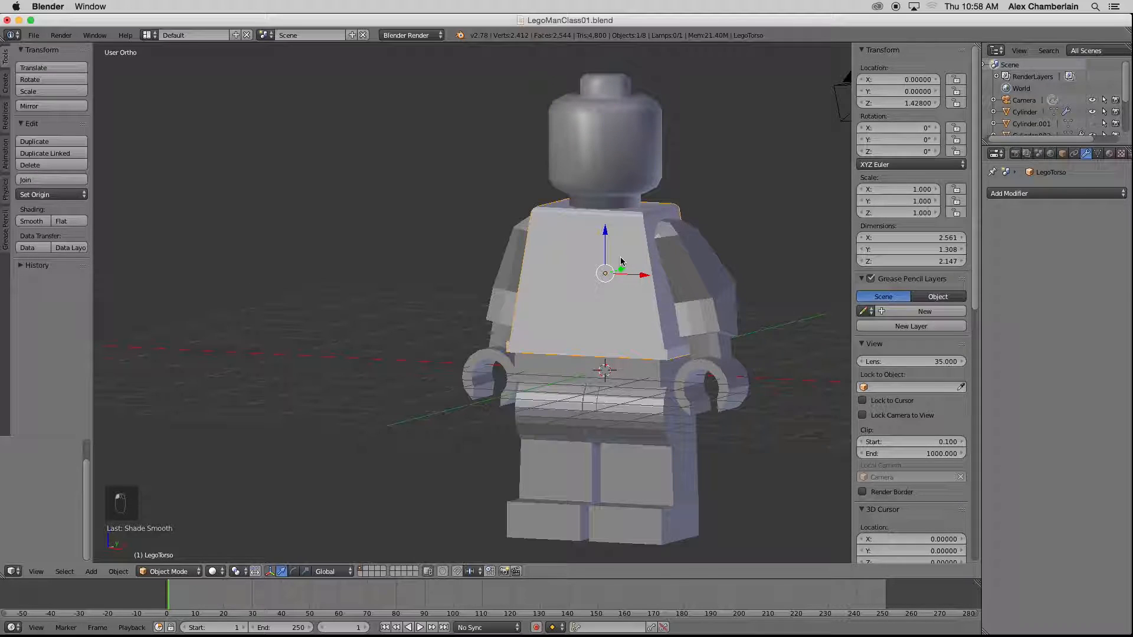
{"action": "left_click", "coordinate": [31, 221]}
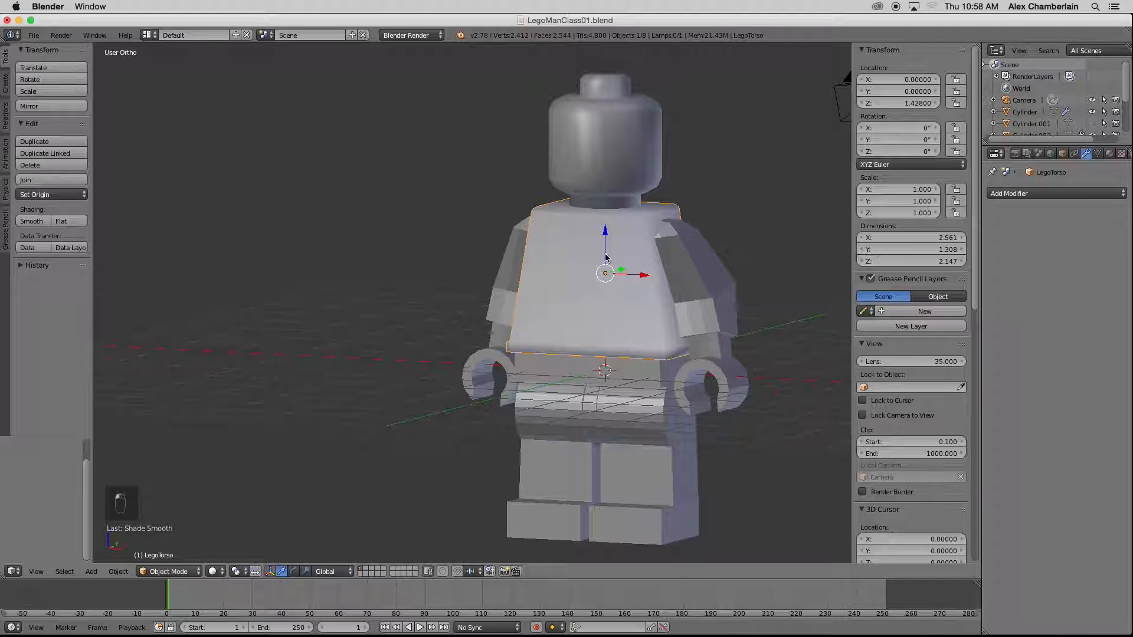
{"action": "right_click", "coordinate": [719, 276]}
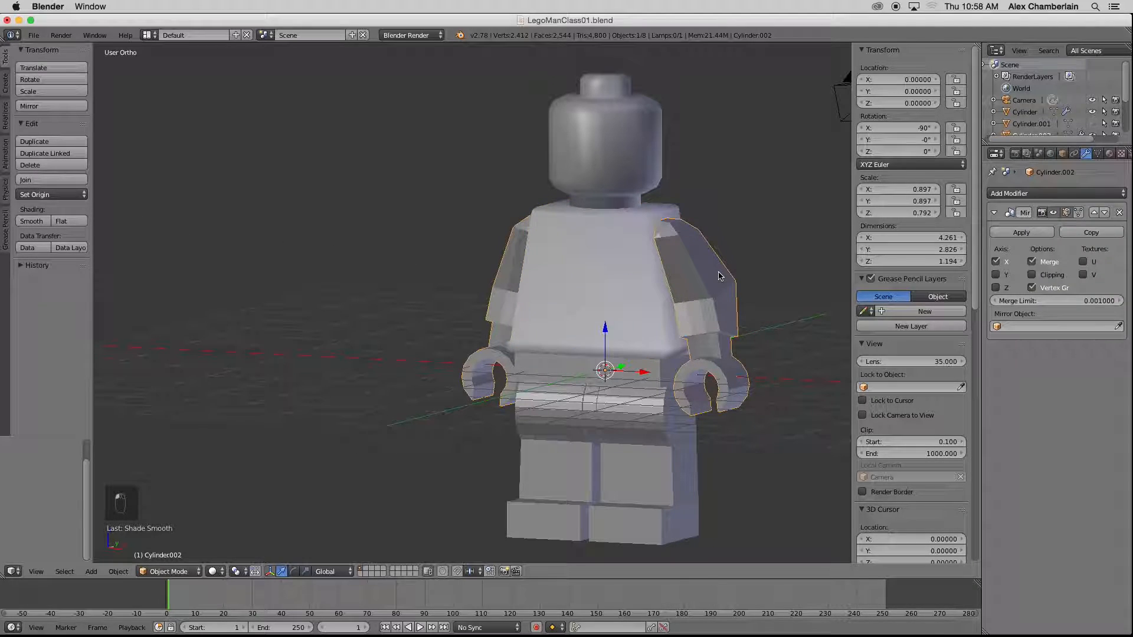
{"action": "left_click", "coordinate": [31, 221]}
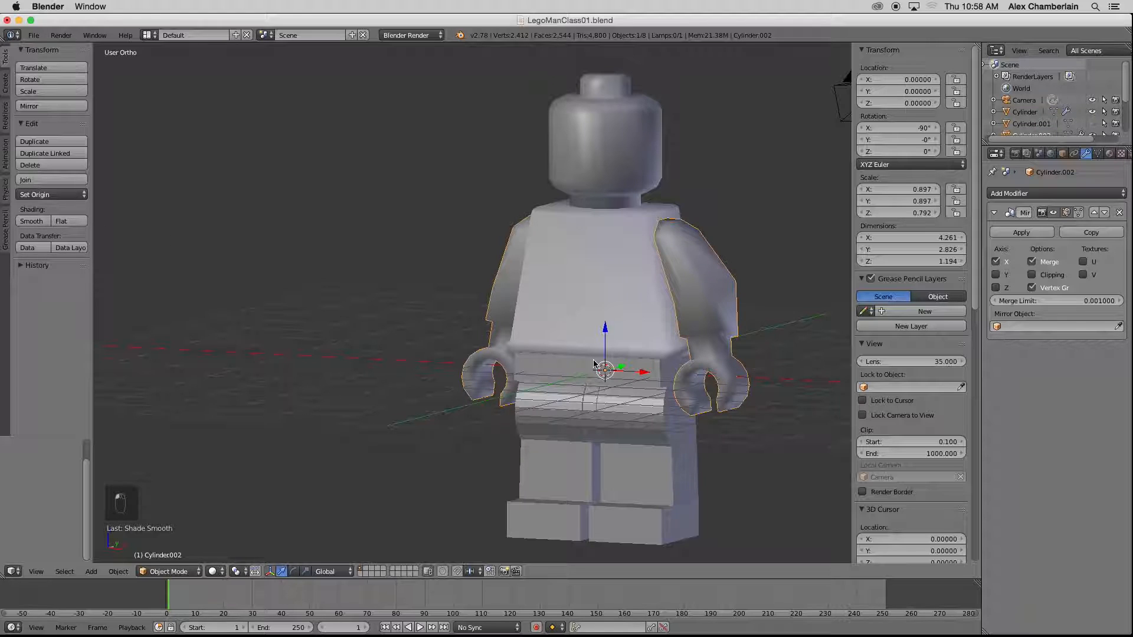
- Apply smooth shading to the Lego man's hip piece and legs, and show the whole figure from an angle
{"action": "right_click", "coordinate": [559, 363]}
{"action": "left_click", "coordinate": [31, 221]}
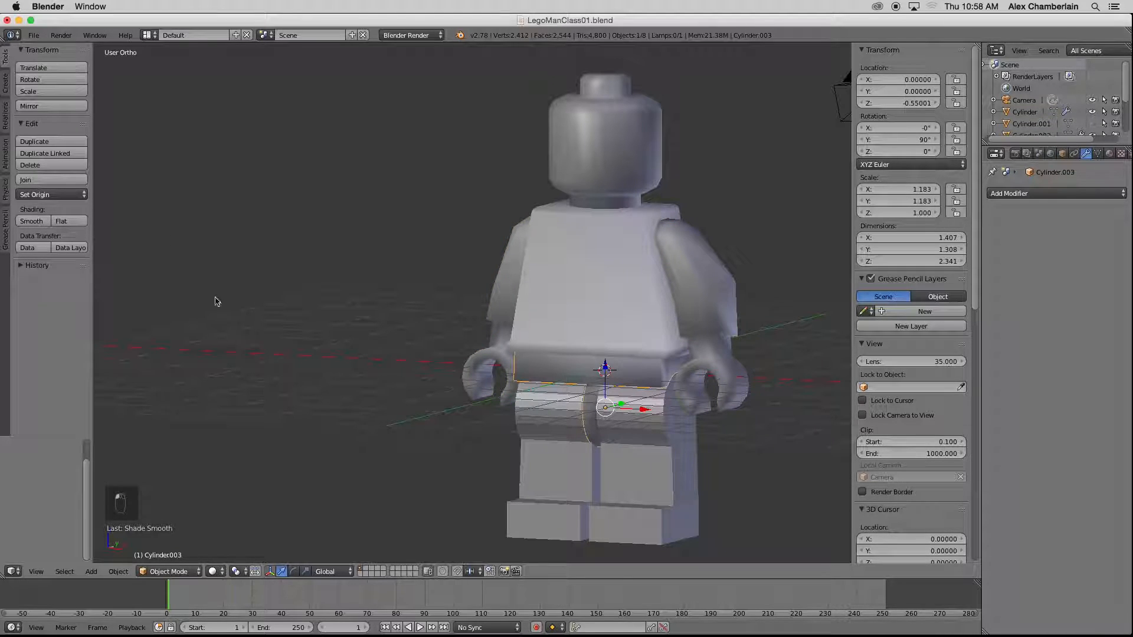
{"action": "right_click", "coordinate": [564, 435]}
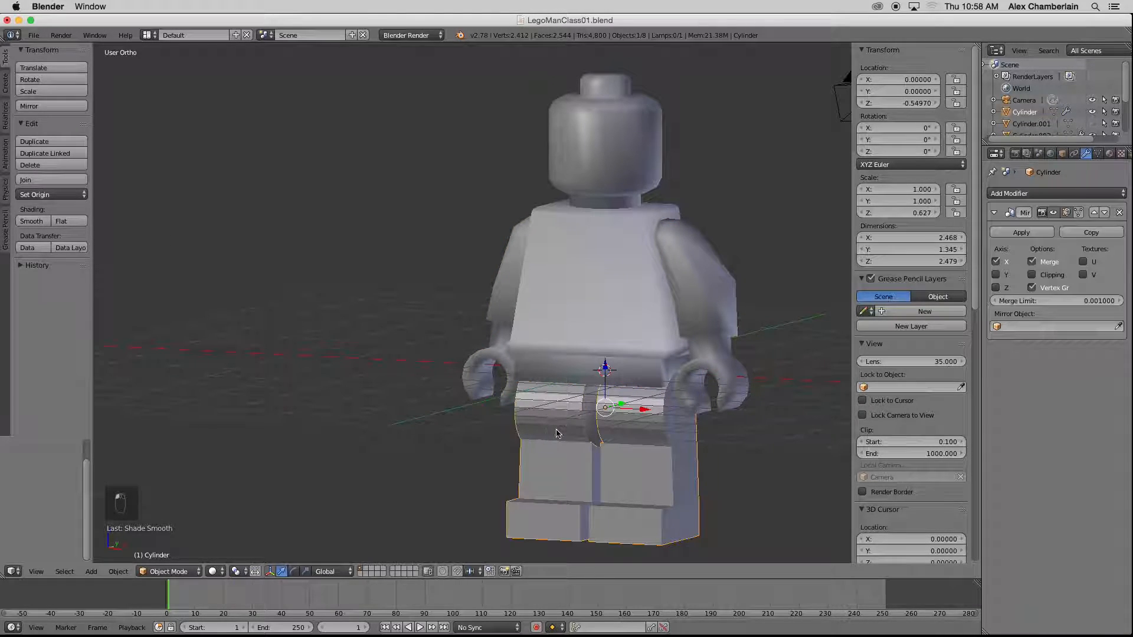
{"action": "left_click", "coordinate": [40, 225]}
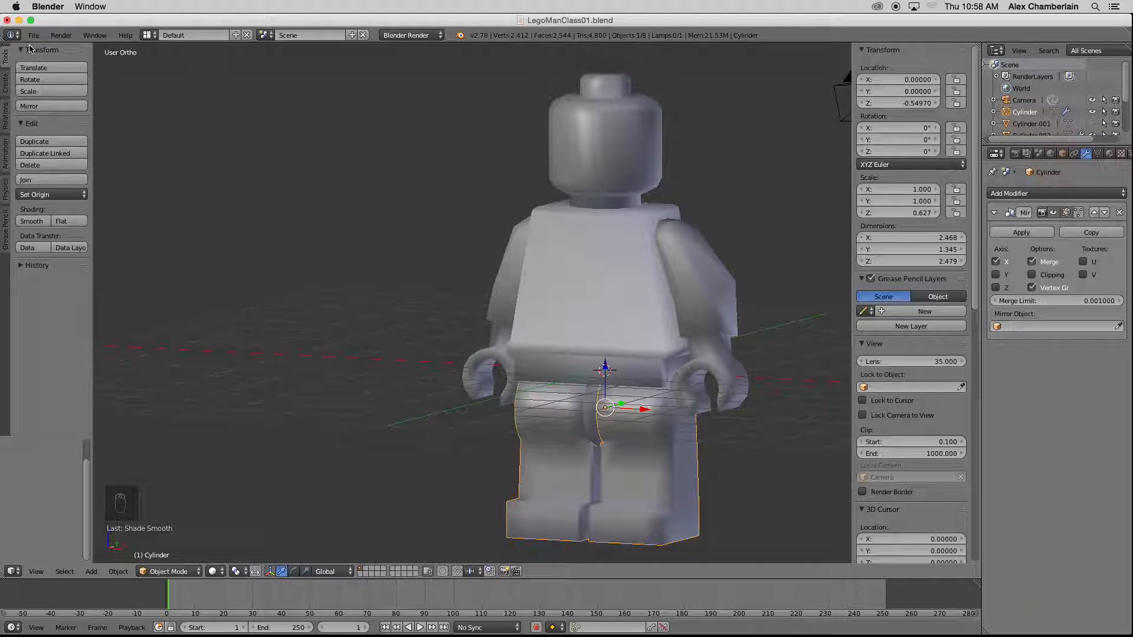
{"action": "mouse_move", "coordinate": [440, 232]}
{"action": "middle_mouse_down"}
{"action": "mouse_move", "coordinate": [564, 243]}
{"action": "mouse_move", "coordinate": [410, 239]}
{"action": "mouse_move", "coordinate": [431, 243]}
{"action": "middle_mouse_up"}
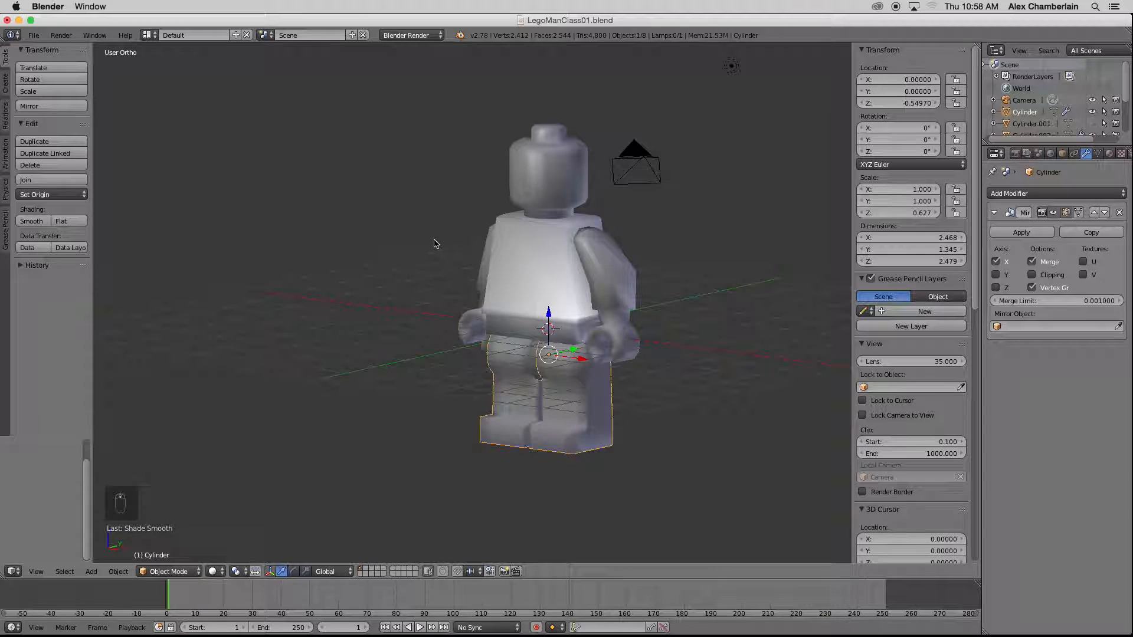
{"action": "scroll", "coordinate": [568, 266], "scroll_direction": "up", "scroll_amount": 2}
{"action": "scroll", "coordinate": [570, 264], "scroll_direction": "down", "scroll_amount": 1}
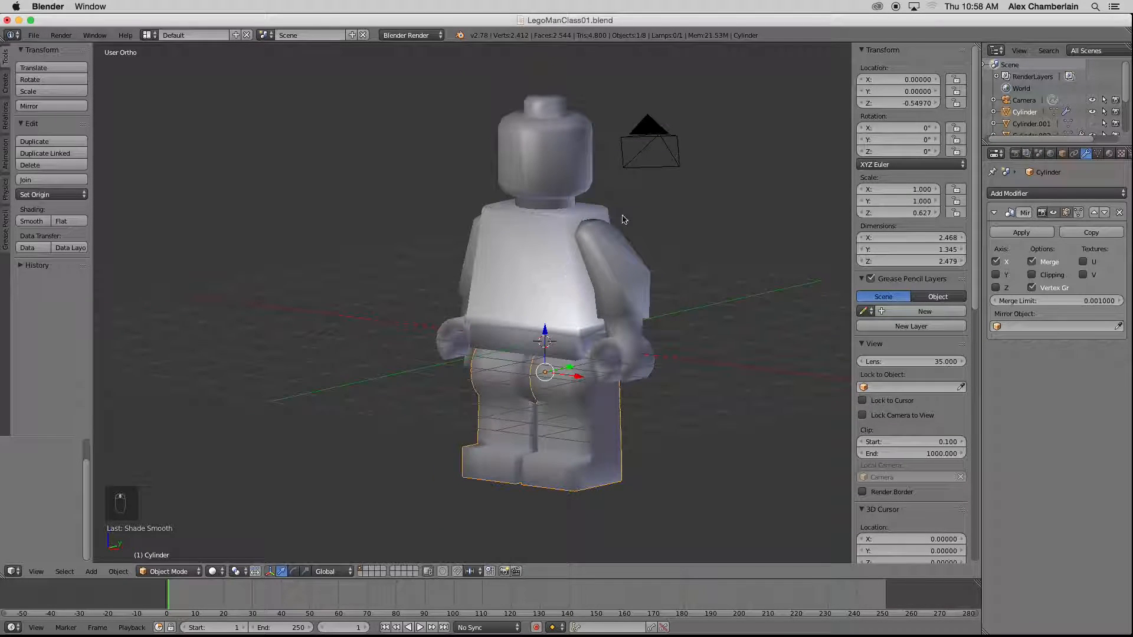
- Select the camera and, in the top view, move it away from the Lego man by about 2.58 along X and -2.53 along Y
{"action": "right_click", "coordinate": [665, 149]}
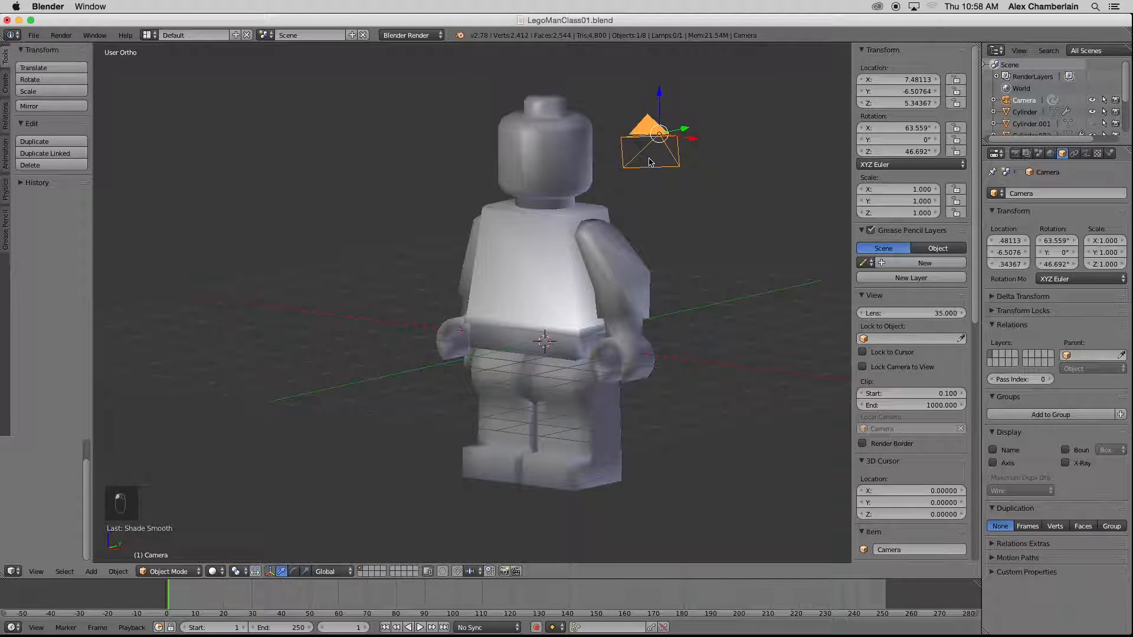
{"action": "key", "text": "KP_0"}
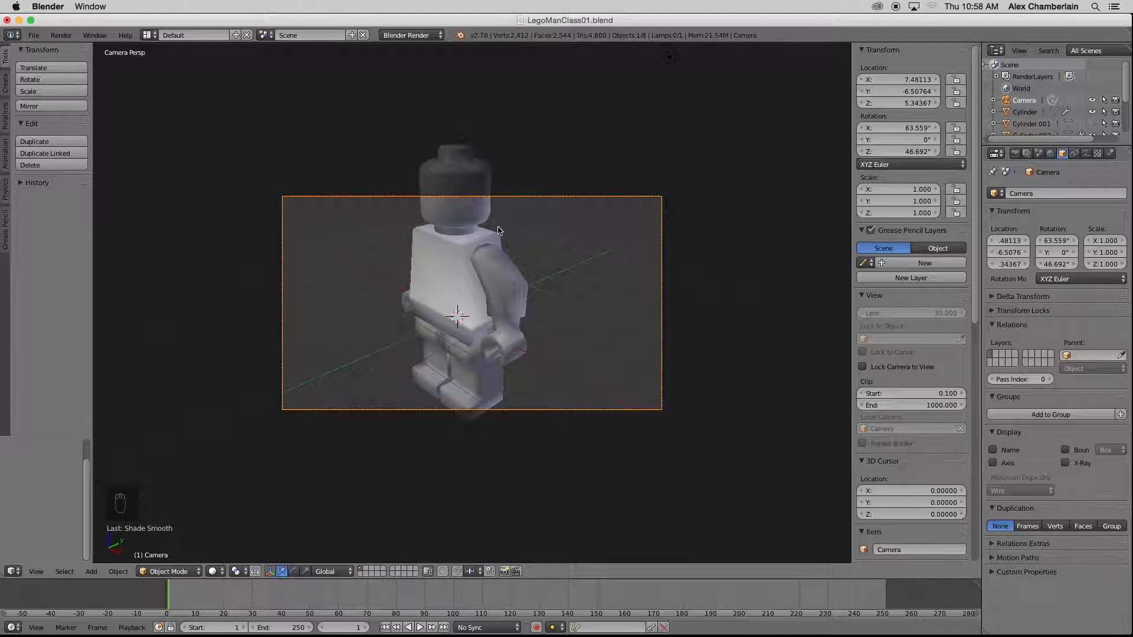
{"action": "key", "text": "g"}
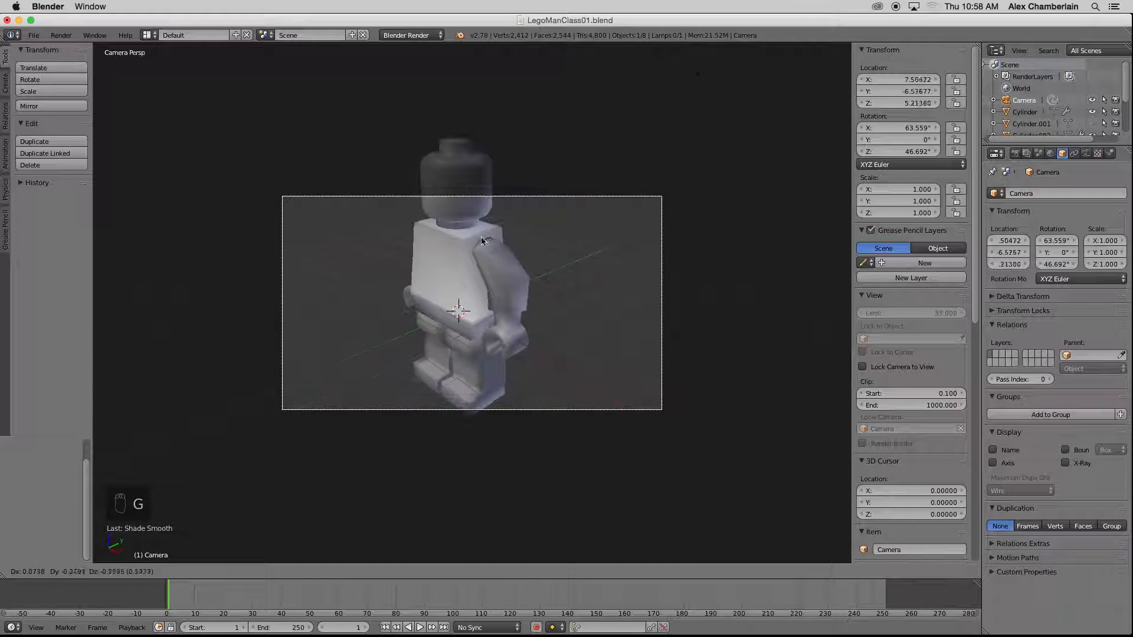
{"action": "left_click", "coordinate": [480, 226]}
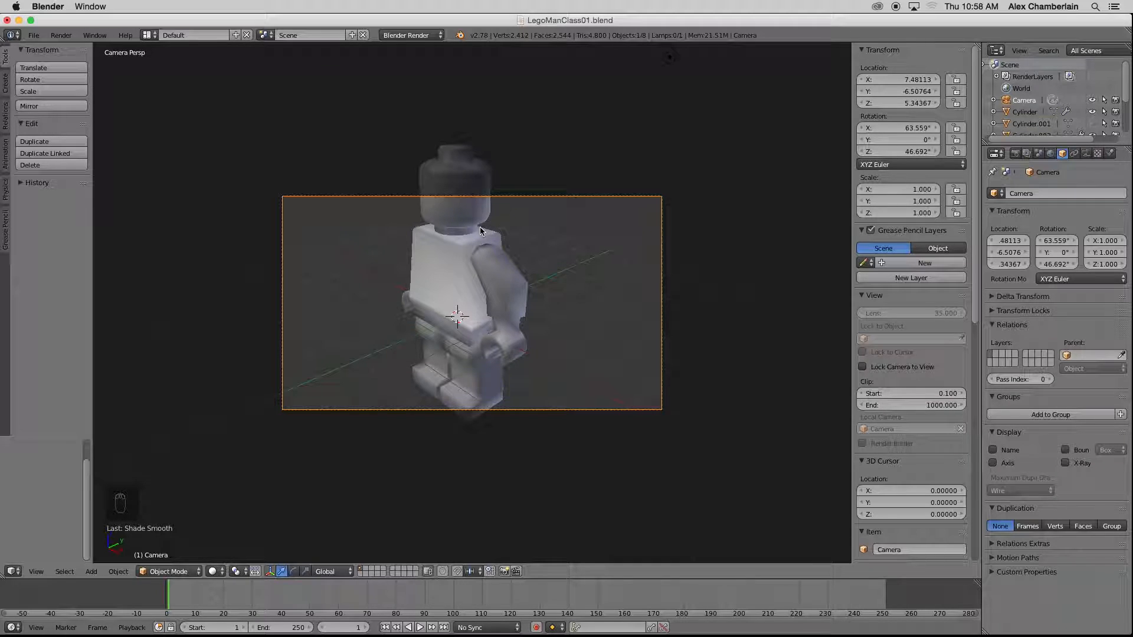
{"action": "key", "text": "KP_7"}
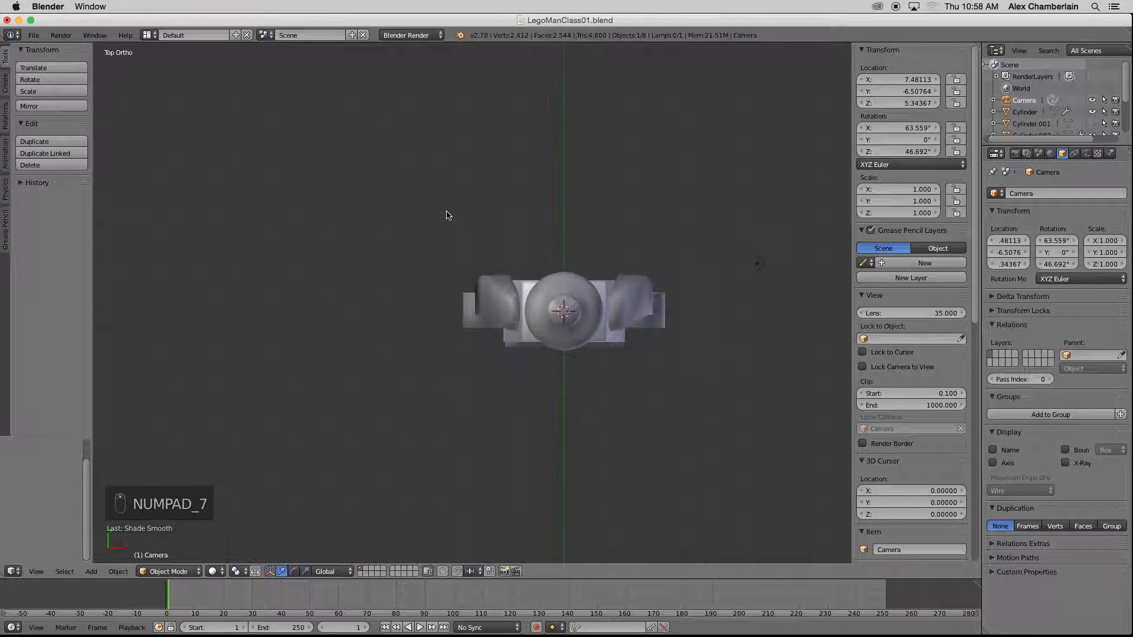
{"action": "key", "text": "g"}
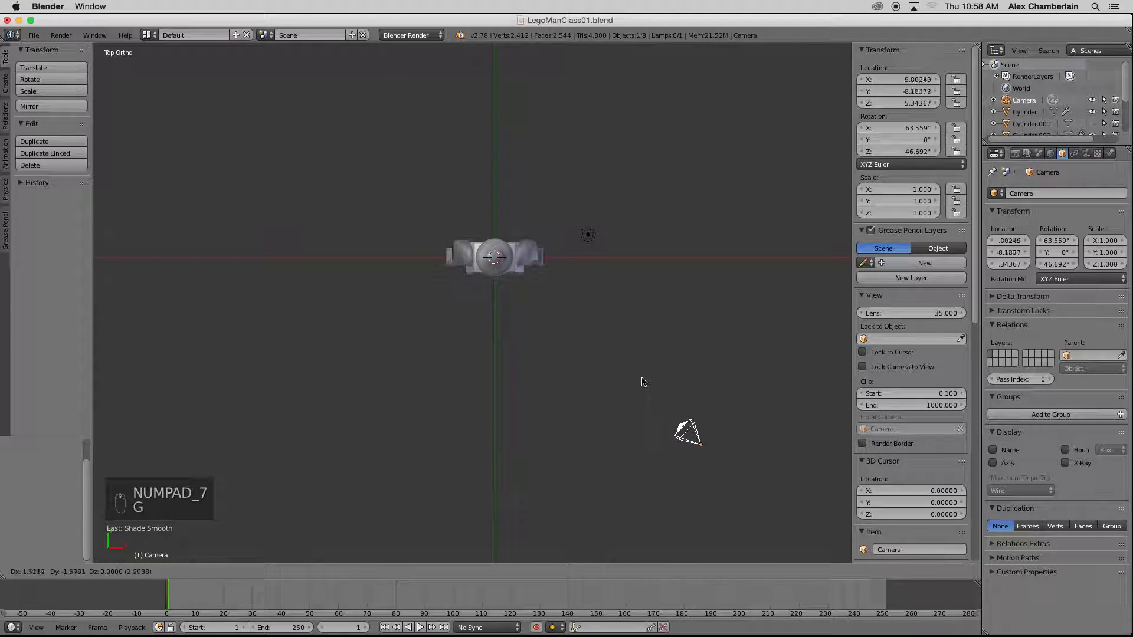
{"action": "left_click", "coordinate": [664, 399]}
- In camera view, move the camera by about -1.53 in X, -0.28 in Y and 1.85 in Z to frame the whole Lego man
{"action": "key", "text": "KP_0"}
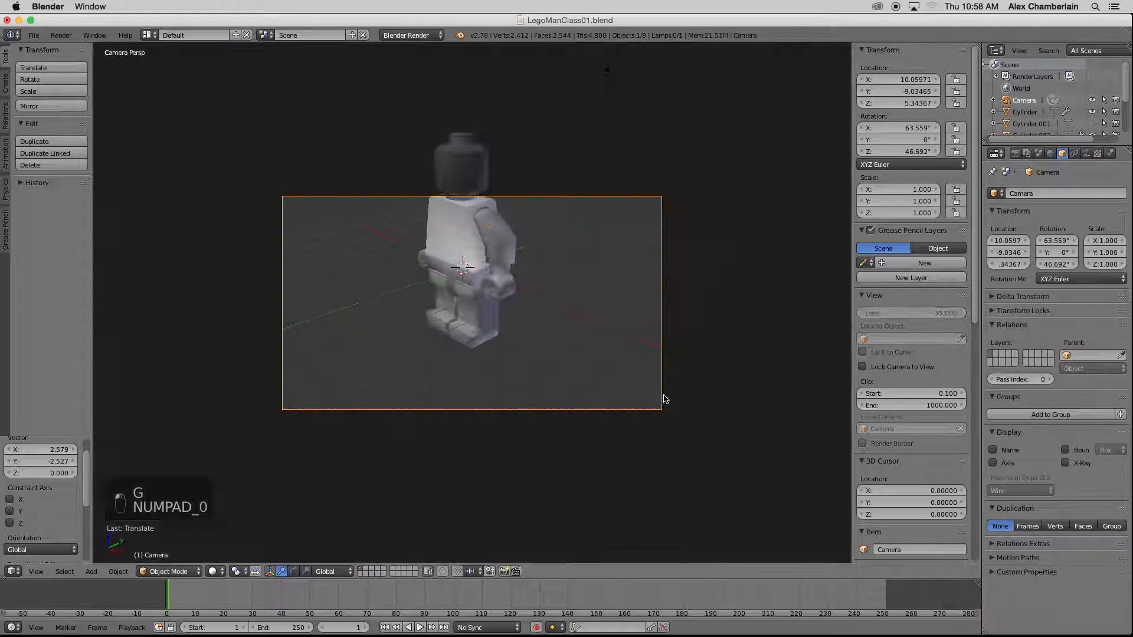
{"action": "key", "text": "g"}
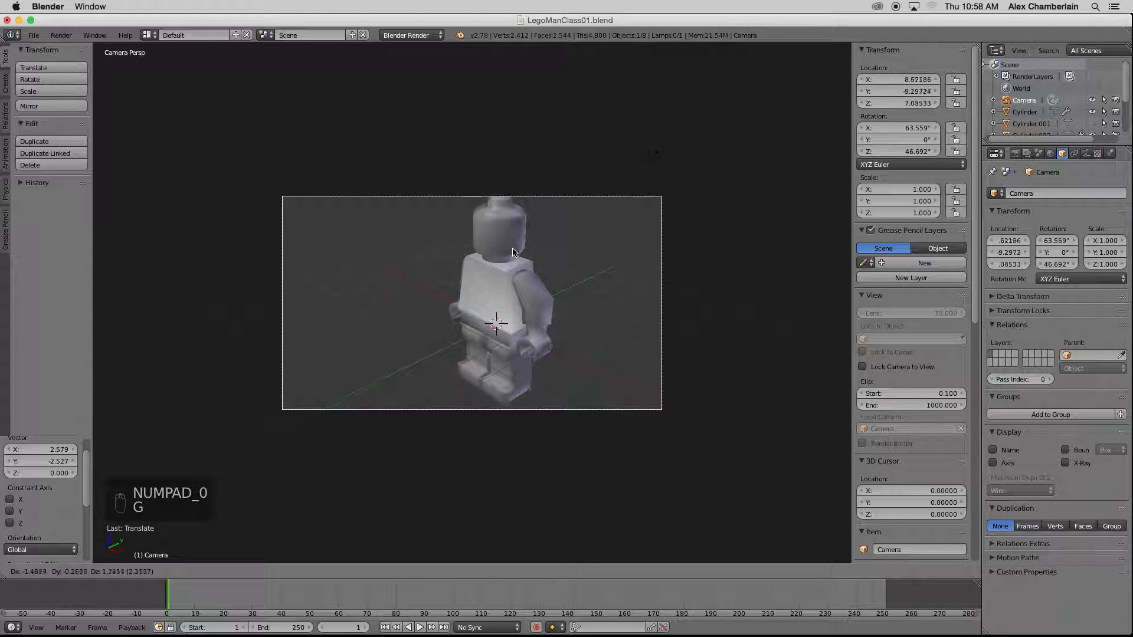
{"action": "left_click", "coordinate": [507, 245]}
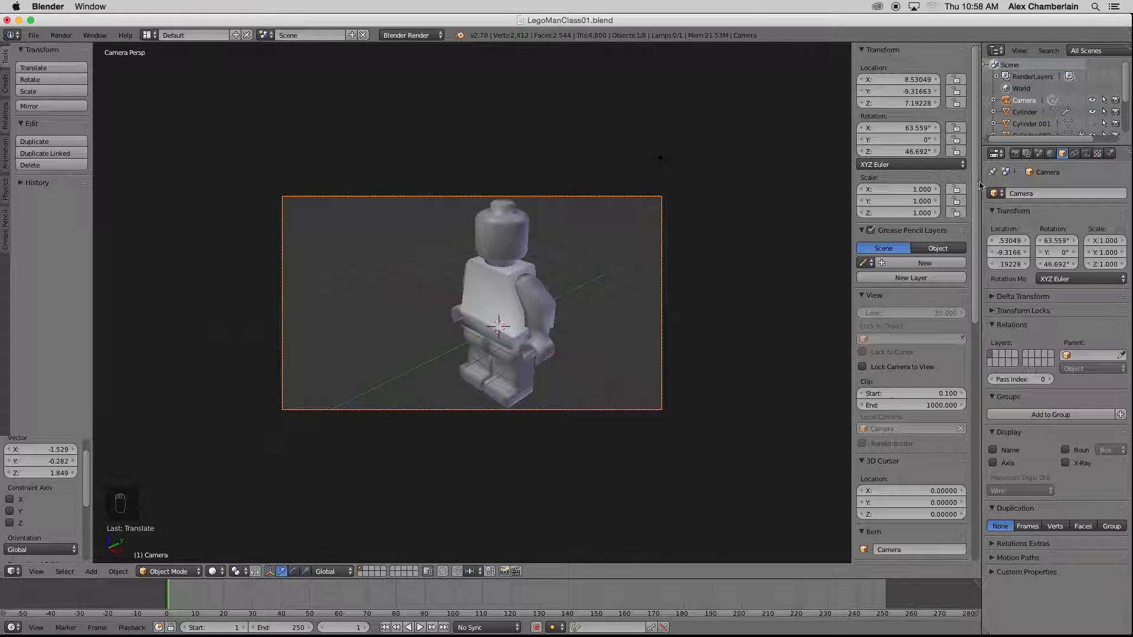
- Render a still image of the Lego man from the camera, and return to the 3D view
{"action": "left_click", "coordinate": [1015, 154]}
{"action": "left_click", "coordinate": [1011, 207]}
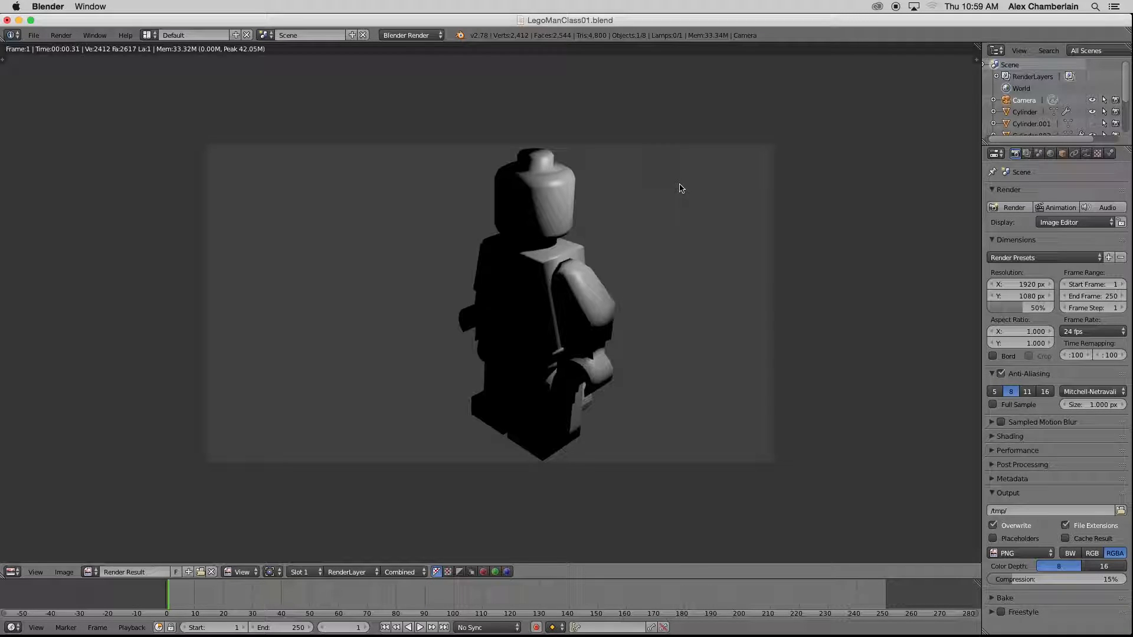
{"action": "key", "text": "Escape"}
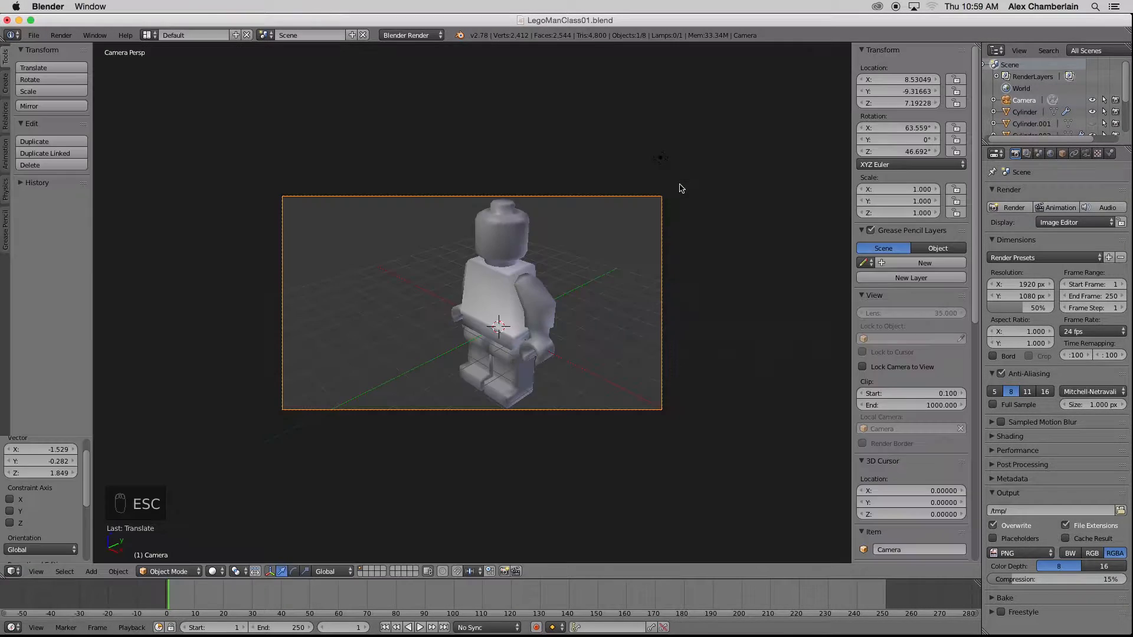